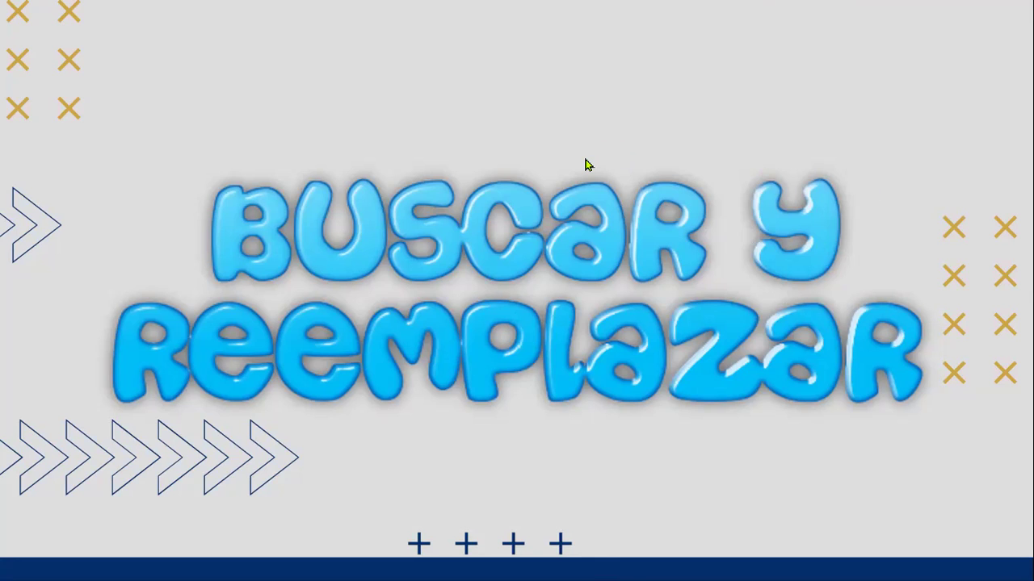
# - Advance from the BUSCAR Y REEMPLAZAR title to the slide on selecting cells by conditions
pyautogui.click(685, 339)
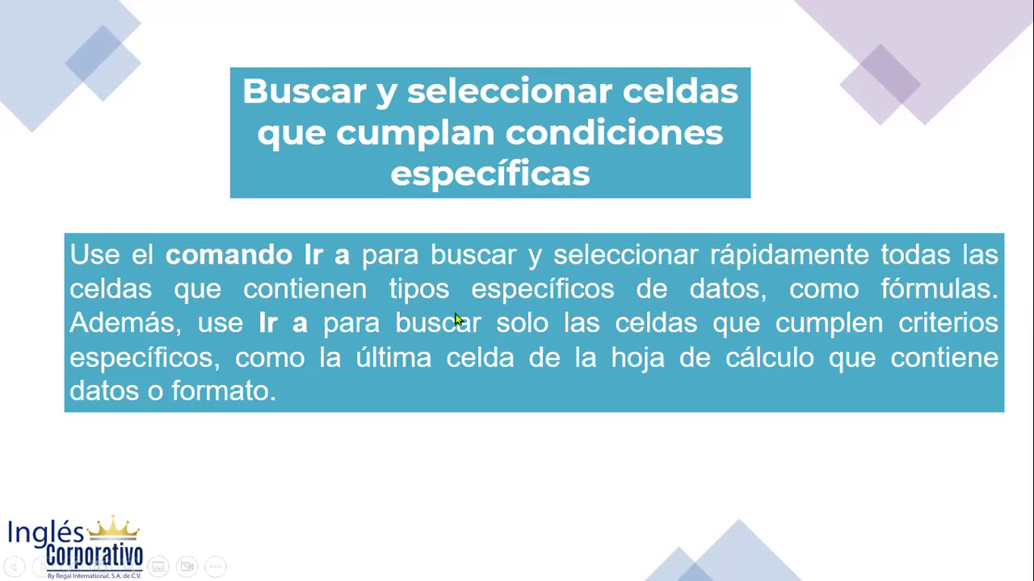
# - Move on to the green Siga estos pasos slide showing step 1
pyautogui.click(533, 397)
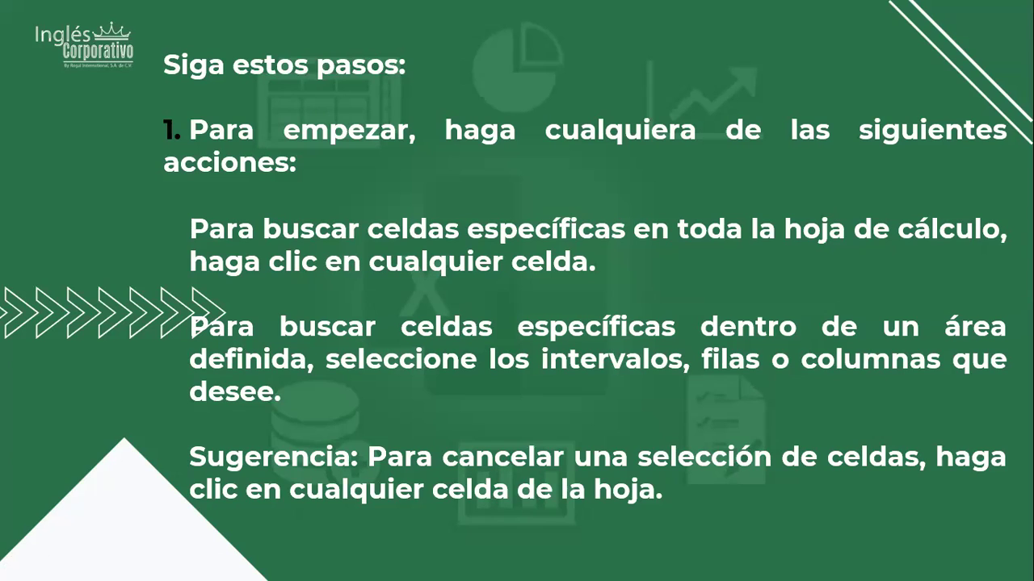
# - Advance to the slide with steps 2–4 and the CTRL+G shortcut note
pyautogui.click(575, 414)
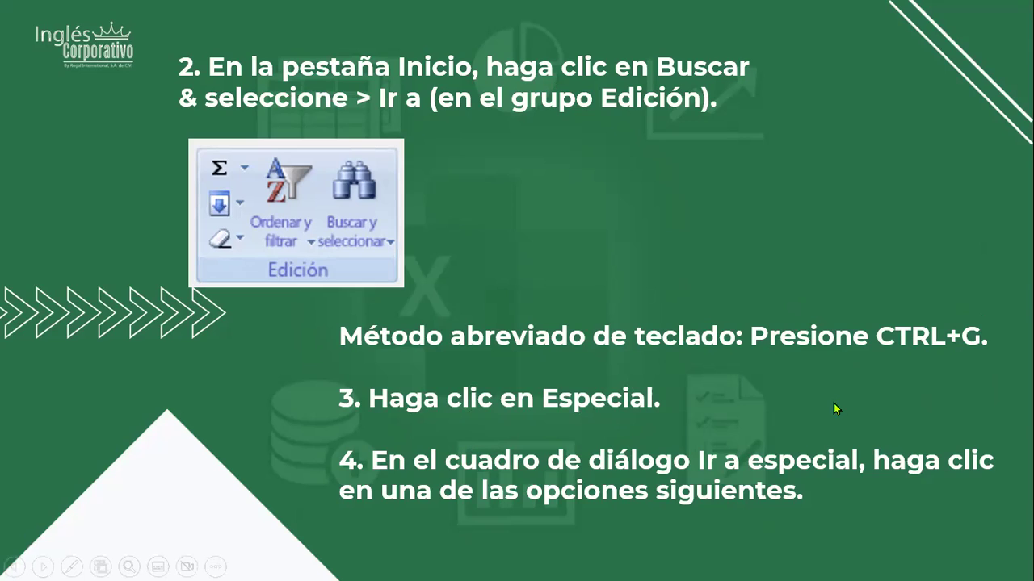
# - Advance to the table covering Comentarios, Constantes, Fórmulas and Espacios en blanco
pyautogui.click(796, 390)
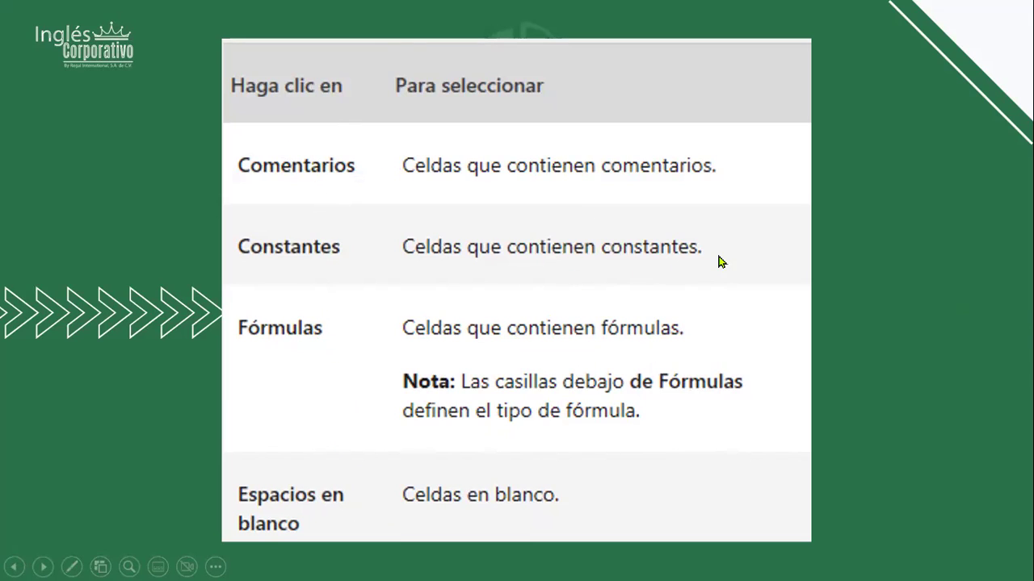
# - Advance to the table slide on Región actual, Matriz actual and Objetos
pyautogui.click(769, 313)
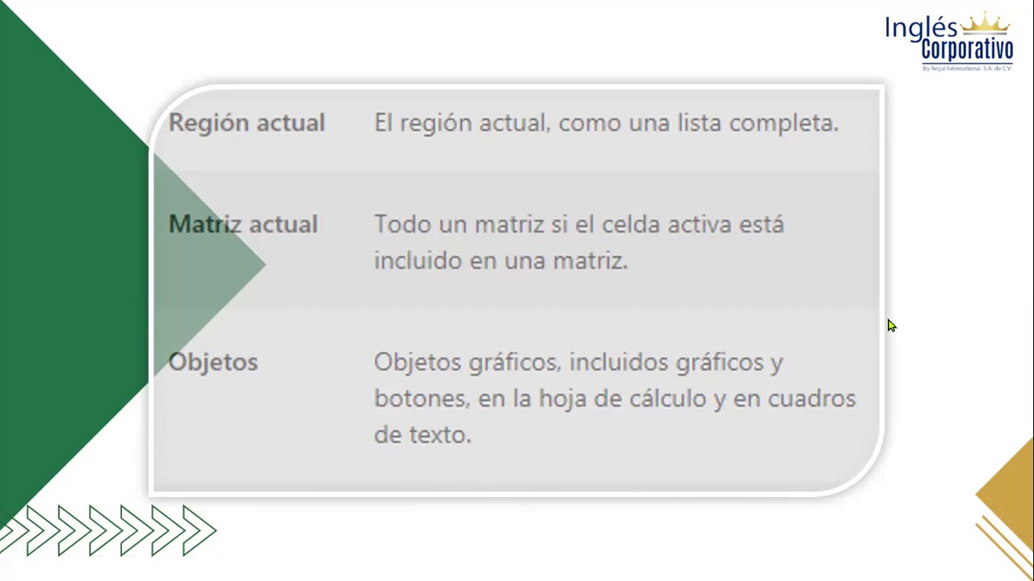
# - Advance to the slide explaining the Diferencias de fila option
pyautogui.click(839, 327)
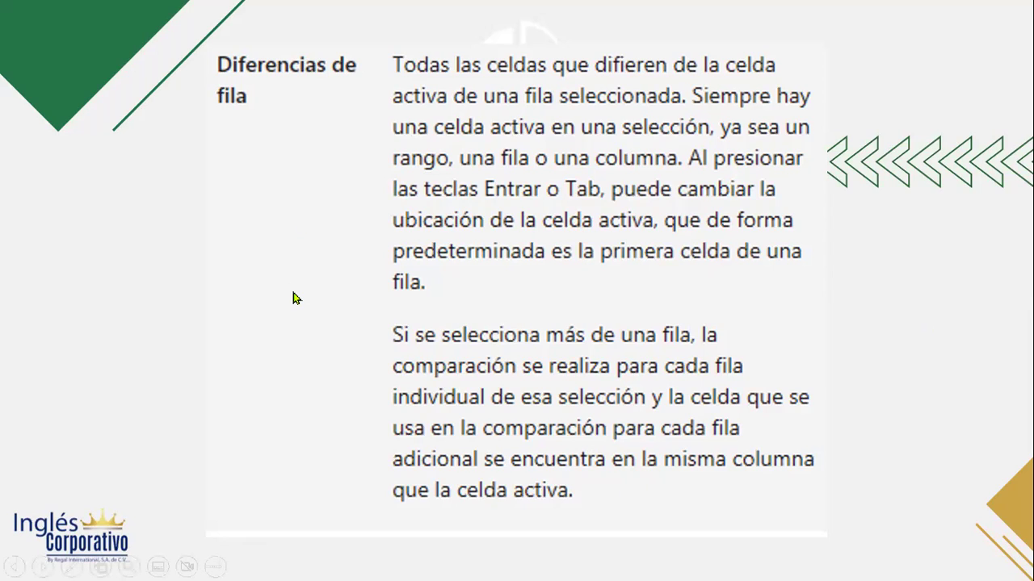
# - Advance past the Diferencias de columna slide to the Precedentes slide
pyautogui.click(888, 364)
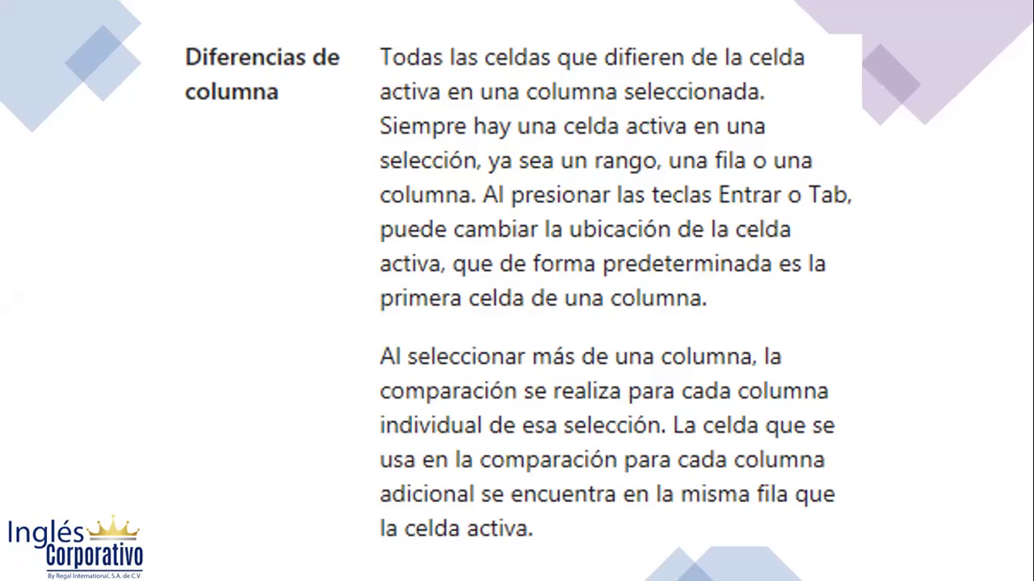
pyautogui.click(314, 196)
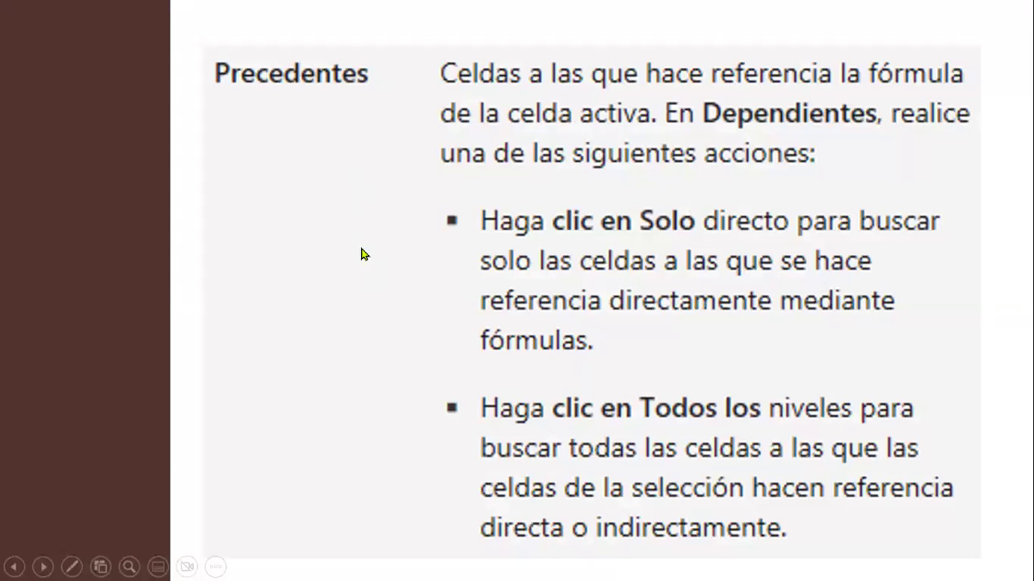
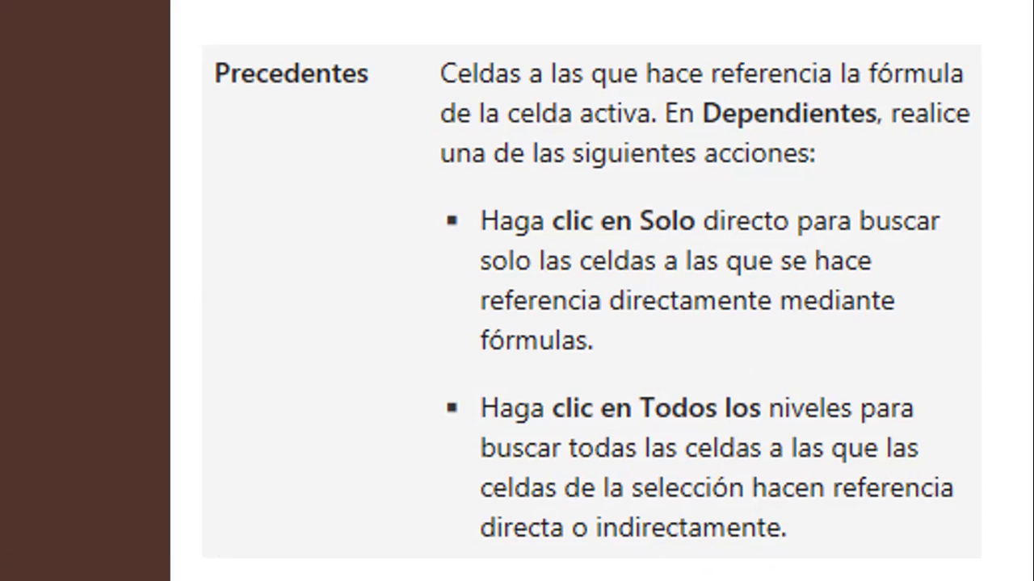
# - Advance the slideshow past Dependientes to the Última celda / Solo celdas visibles slide
pyautogui.click(420, 308)
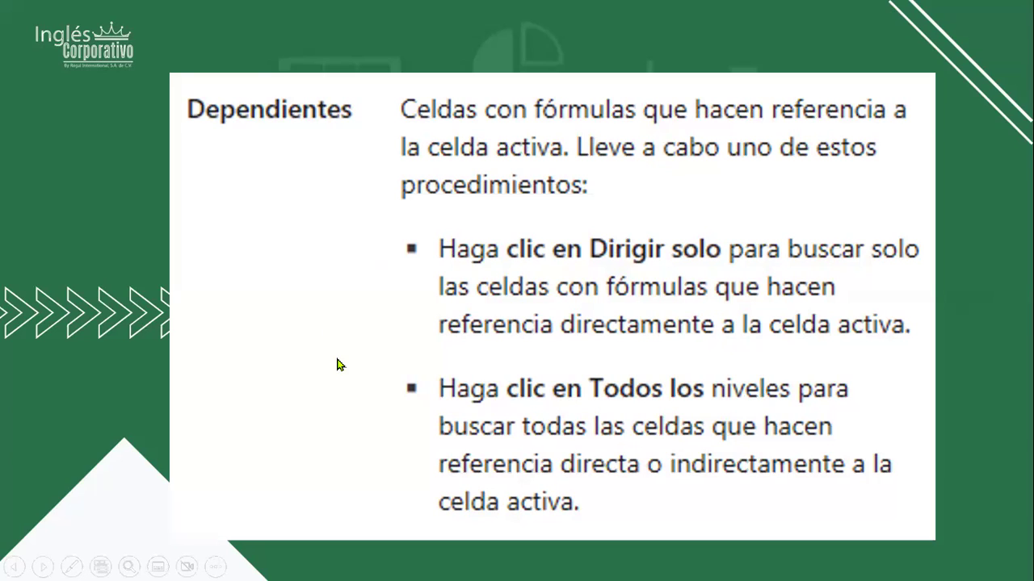
pyautogui.click(388, 362)
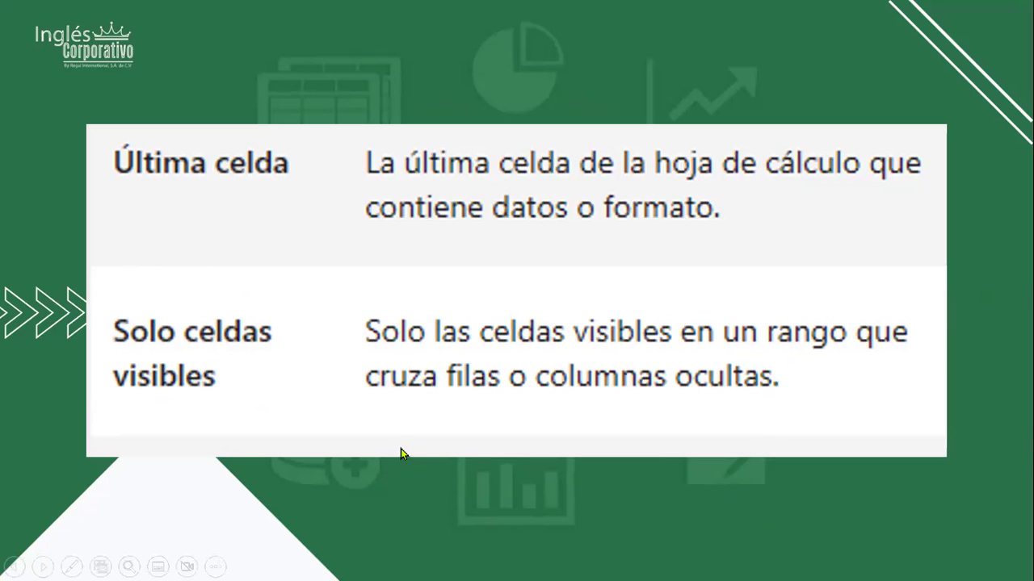
# - Advance through the Formatos condicionales and Validación de datos slides to EJEMPLOS
pyautogui.click(655, 275)
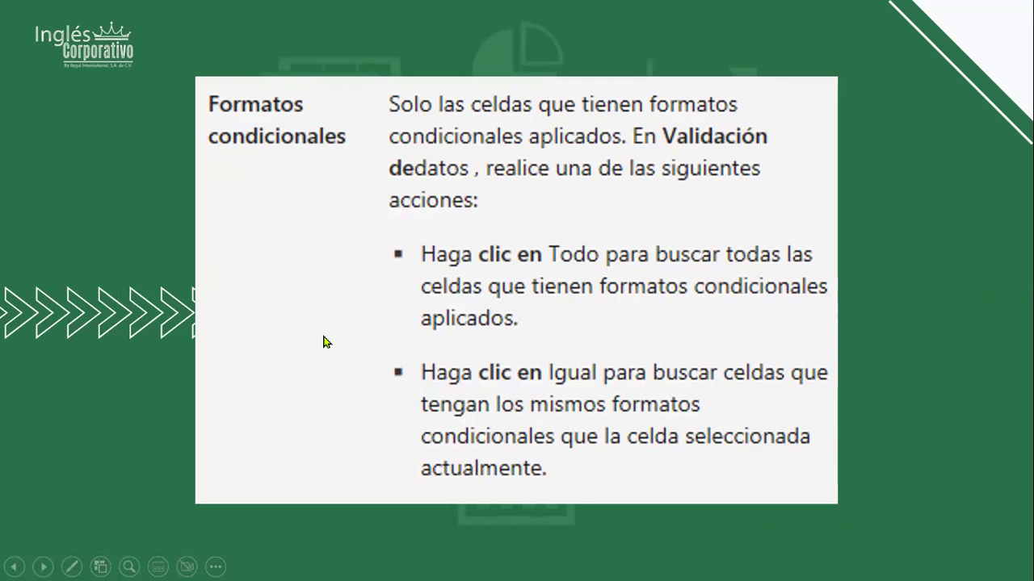
pyautogui.click(402, 362)
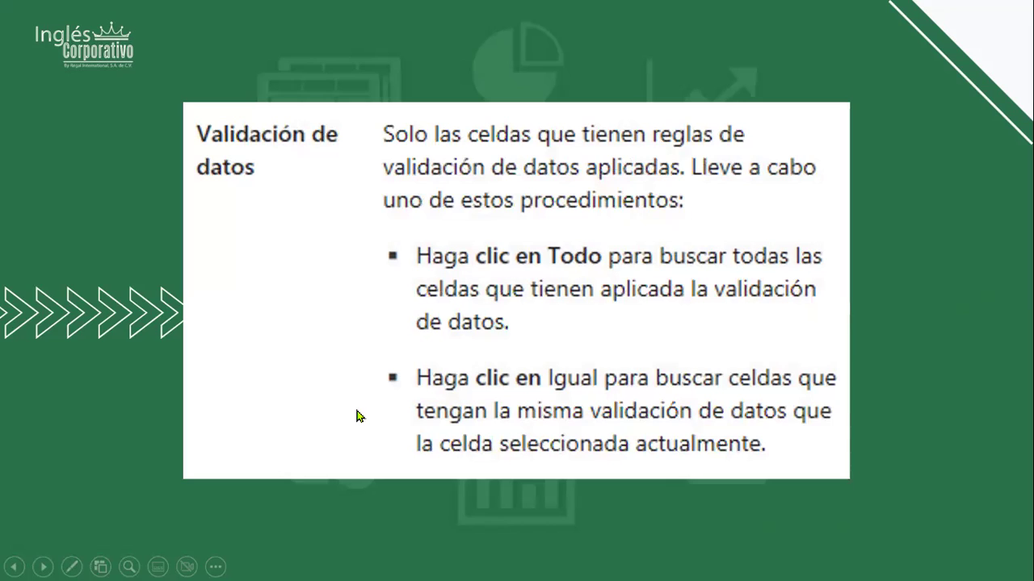
pyautogui.click(572, 353)
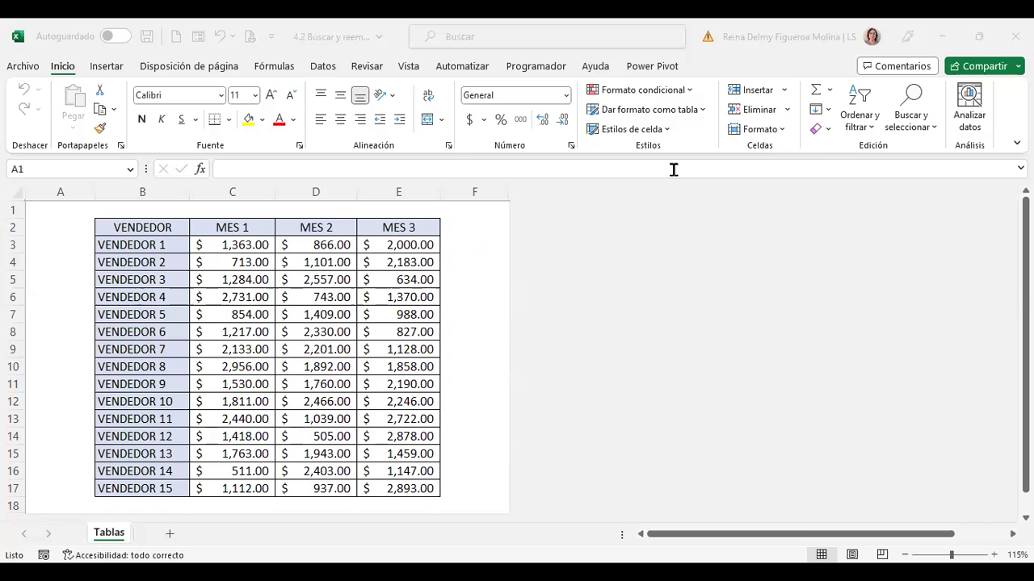
# - In the vendor sales table, select cell D14 (505) and open Buscar y seleccionar
pyautogui.click(233, 245)
pyautogui.click(328, 314)
pyautogui.click(401, 404)
pyautogui.click(311, 439)
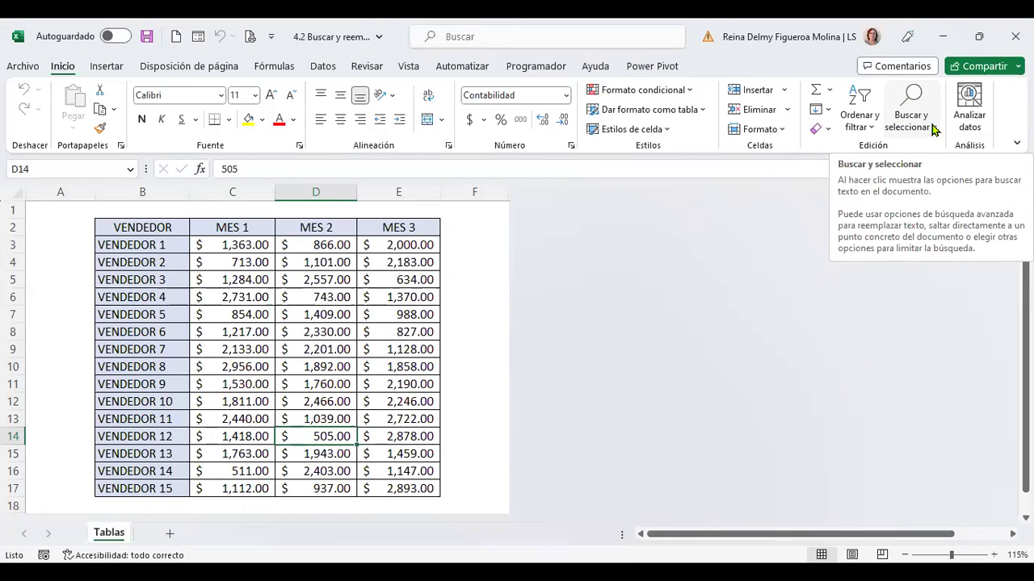
pyautogui.click(934, 130)
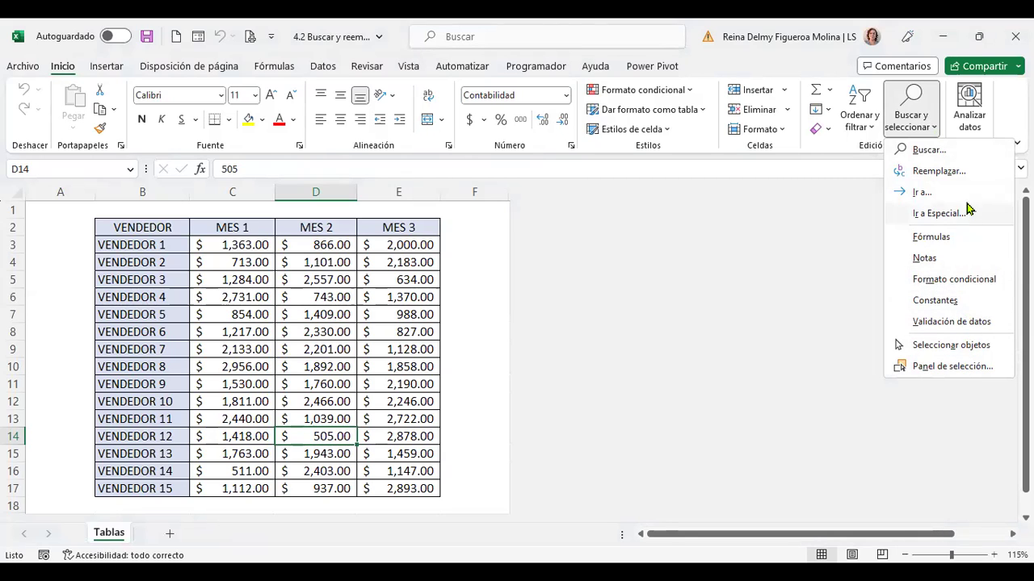
# - Search the sheet for 'Vendedor 1' and move the Find dialog clear of the table
pyautogui.click(927, 152)
pyautogui.write('Vendedor 1')
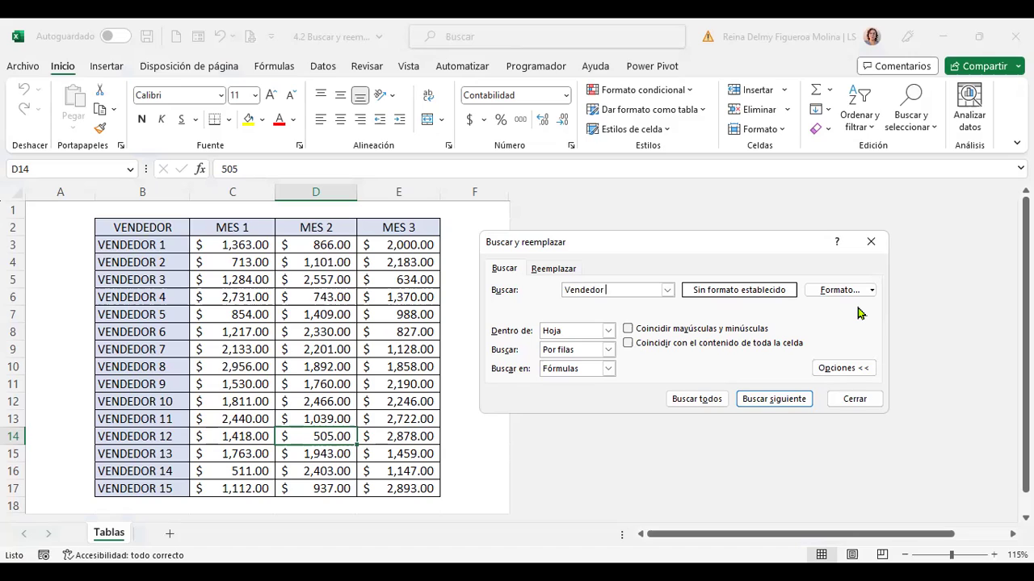
pyautogui.press('Return')
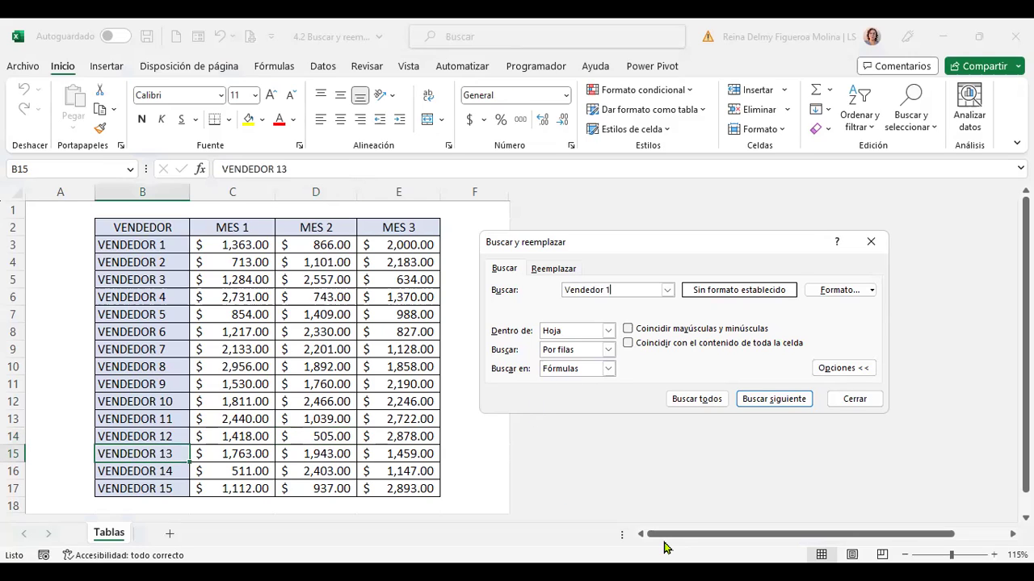
pyautogui.moveTo(715, 245); pyautogui.dragTo(731, 199)
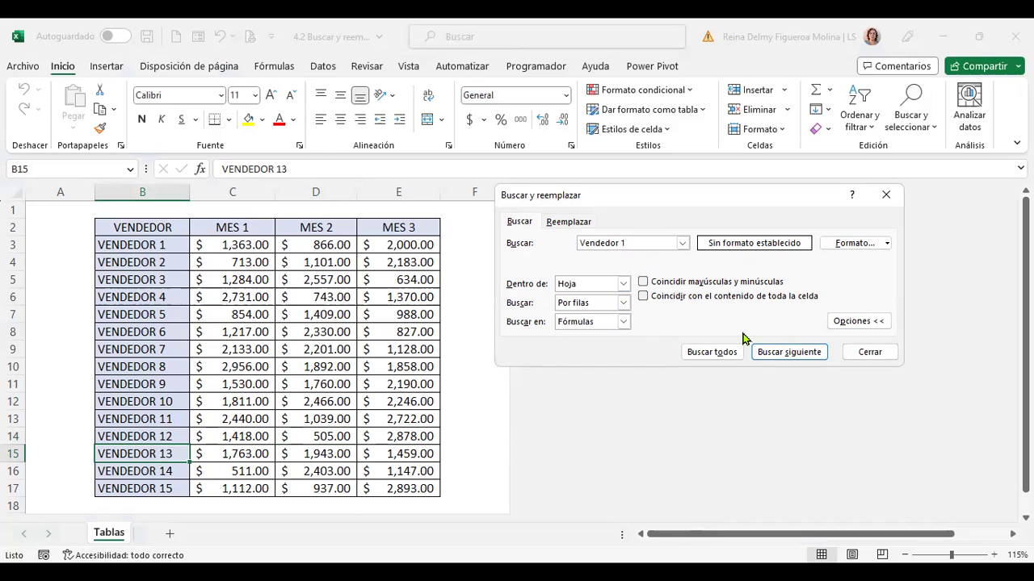
pyautogui.click(868, 323)
pyautogui.click(859, 284)
pyautogui.moveTo(716, 197); pyautogui.dragTo(733, 169)
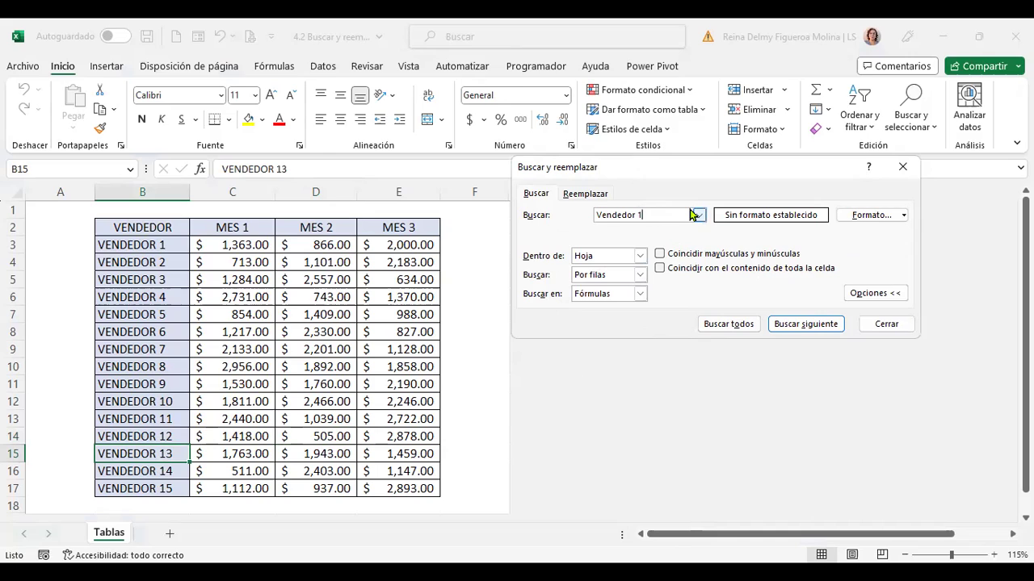
pyautogui.write('1')
# - Step through further matches: VENDEDOR 11, VENDEDOR 2 and VENDEDOR 10
pyautogui.press('Return')
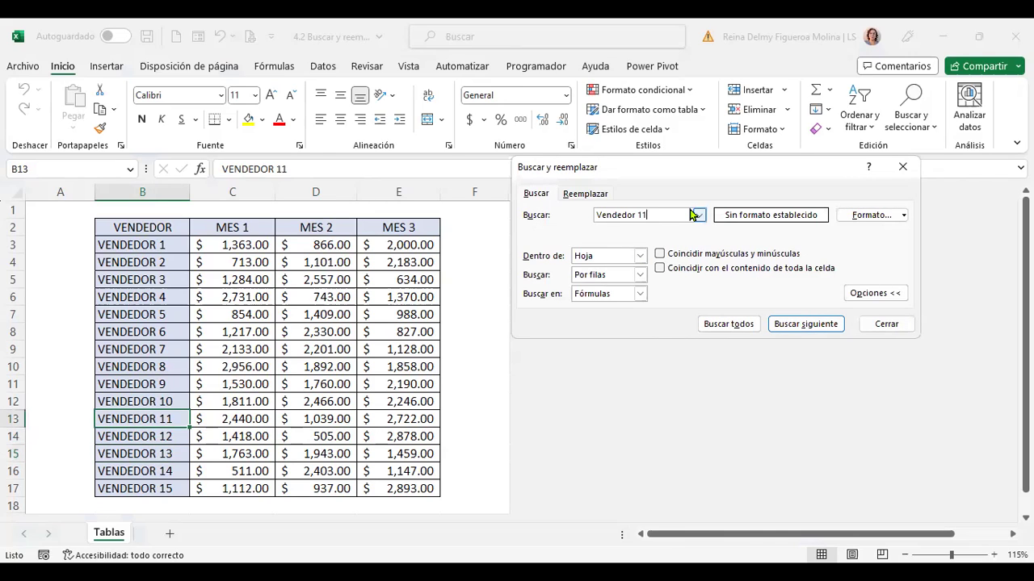
pyautogui.press('BackSpace')
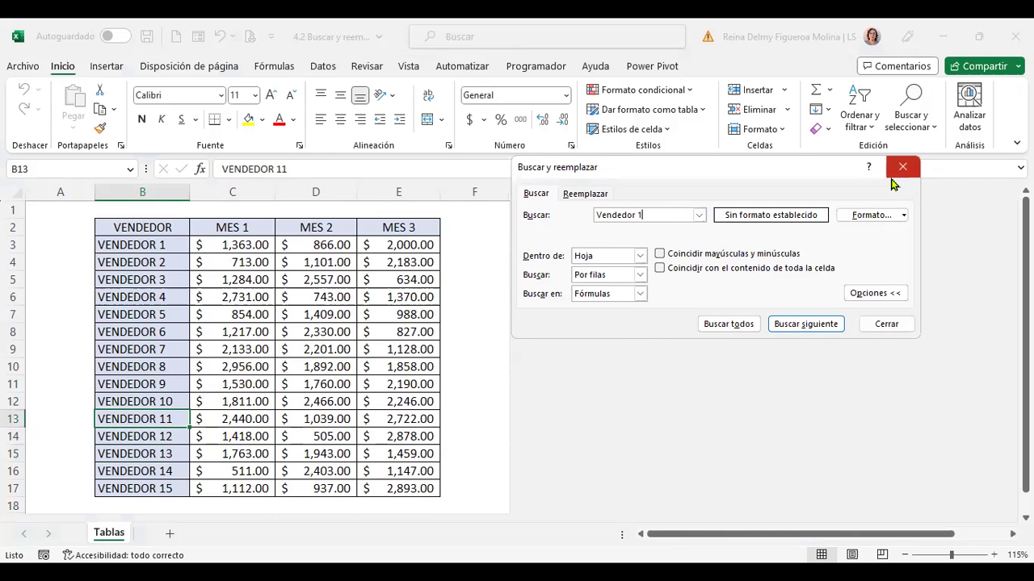
pyautogui.write('2')
pyautogui.press('Return')
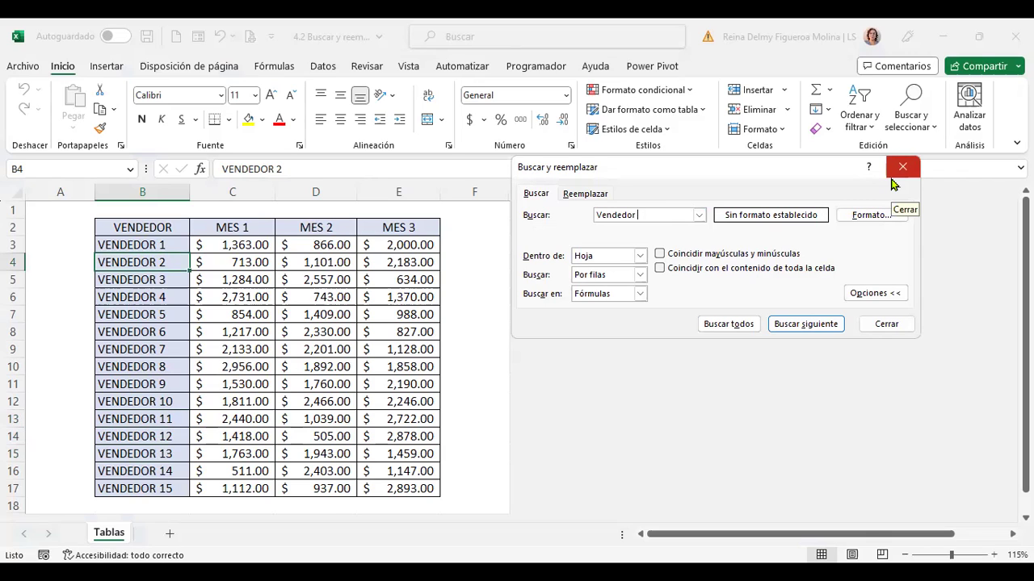
pyautogui.press('Return')
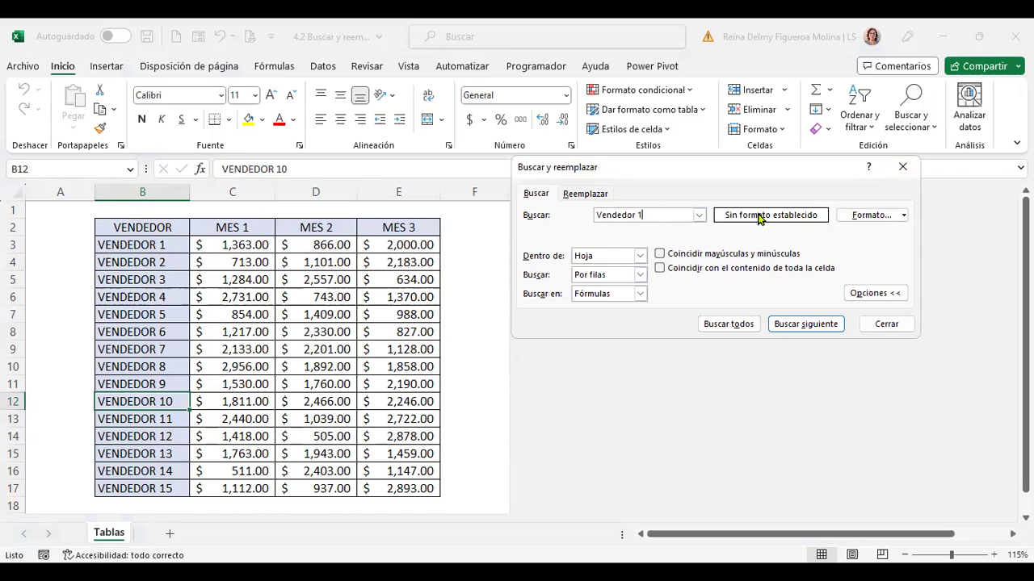
# - Add the cell format sampled from B17 (VENDEDOR 15) to the Vendedor 1 search
pyautogui.click(904, 215)
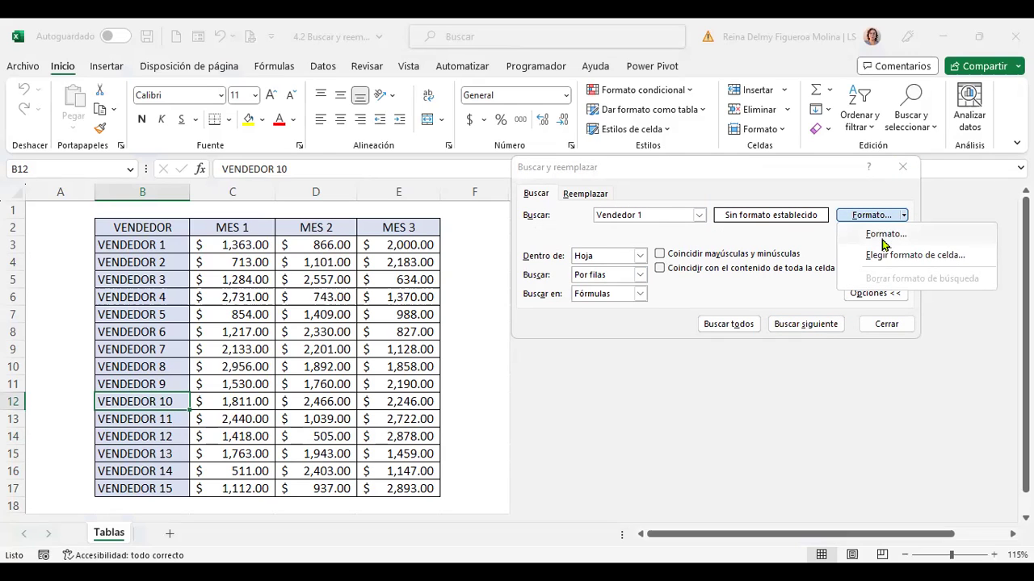
pyautogui.click(884, 235)
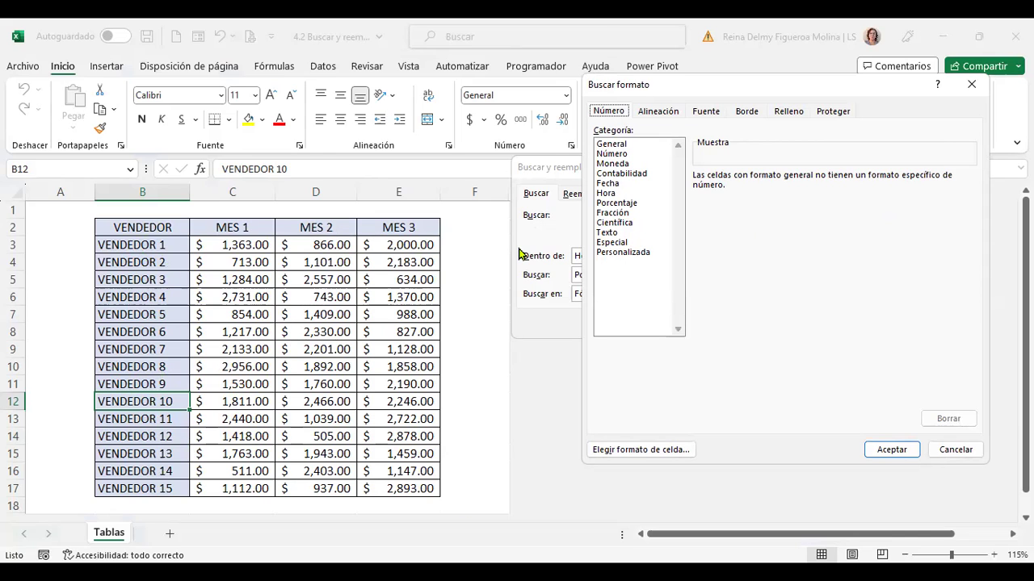
pyautogui.click(961, 450)
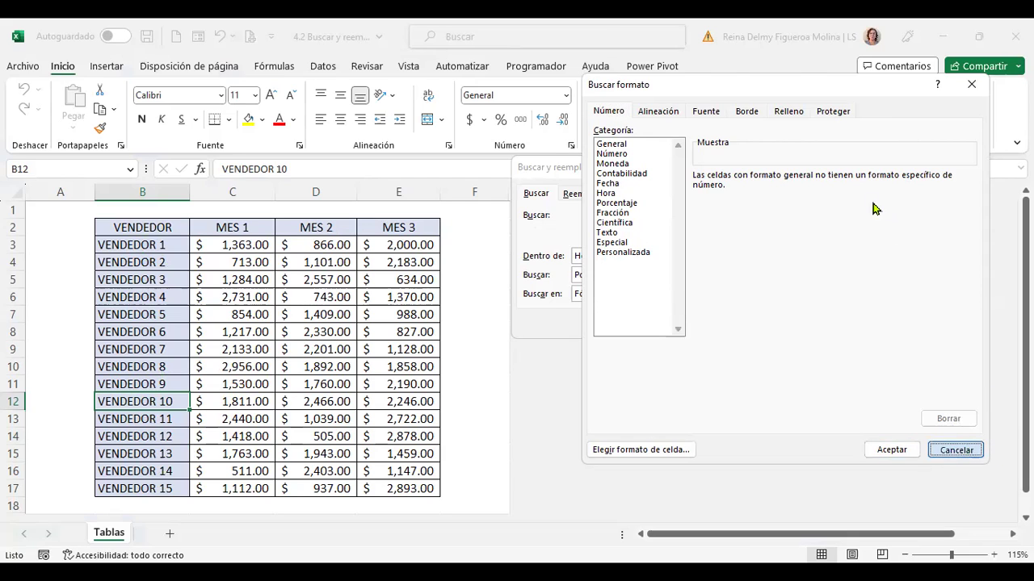
pyautogui.press('Escape')
pyautogui.click(905, 216)
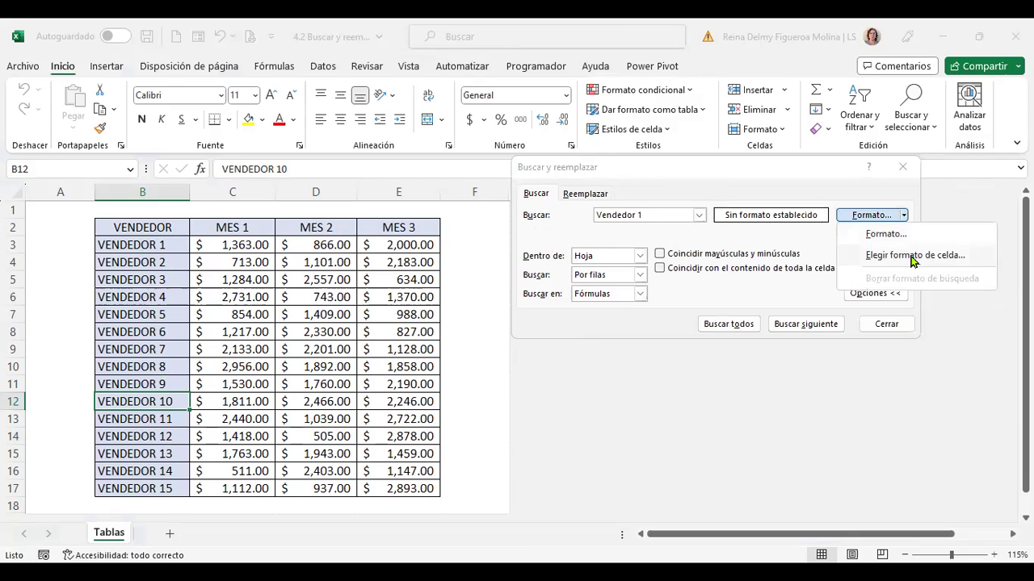
pyautogui.click(912, 257)
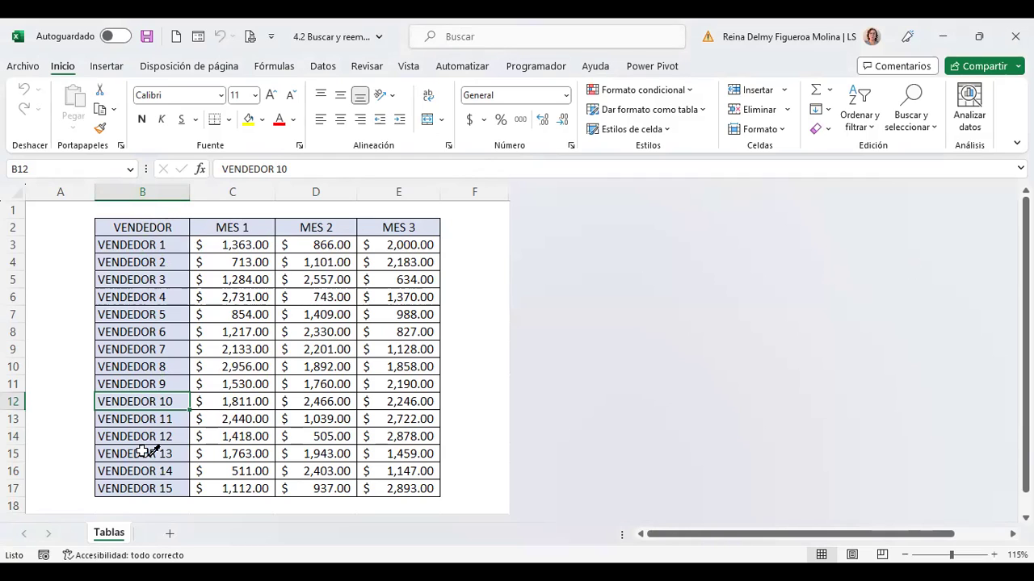
pyautogui.click(159, 485)
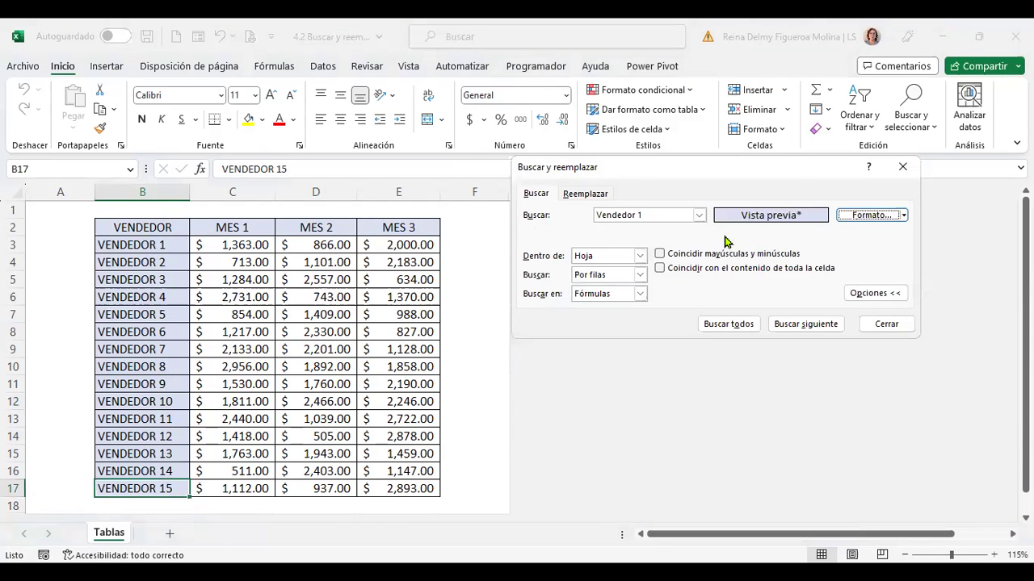
# - List all 7 Vendedor 1 matches (B3, B12–B17) and enlarge the results list
pyautogui.click(739, 326)
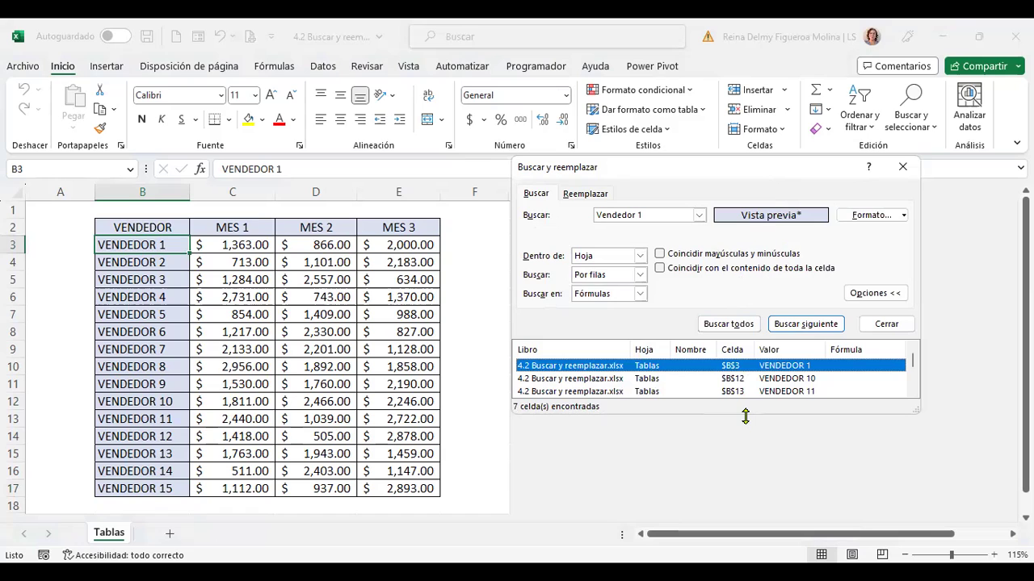
pyautogui.moveTo(745, 417); pyautogui.dragTo(746, 501)
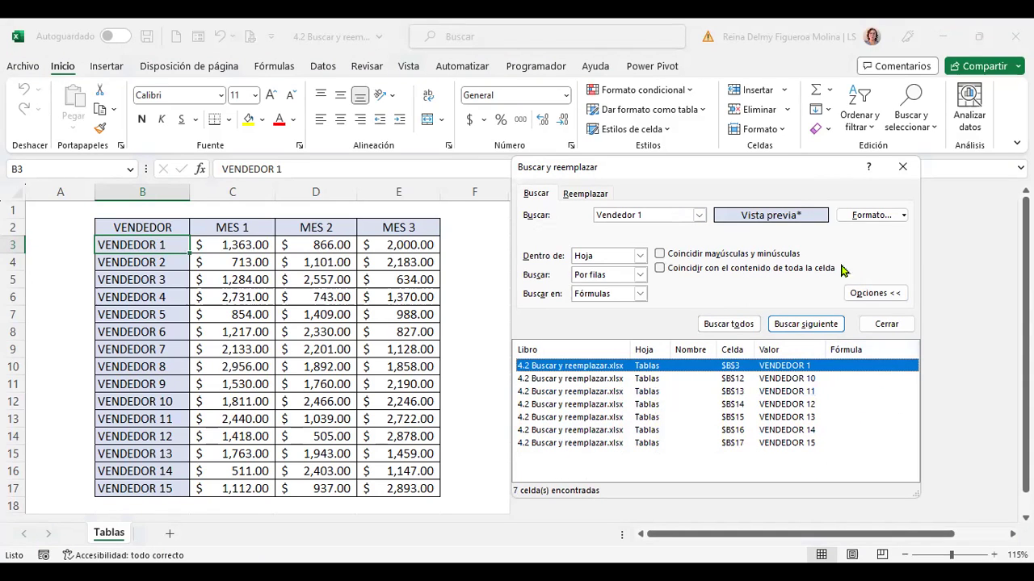
# - Keep the search options at Within Sheet, By rows and Look in Formulas
pyautogui.click(639, 257)
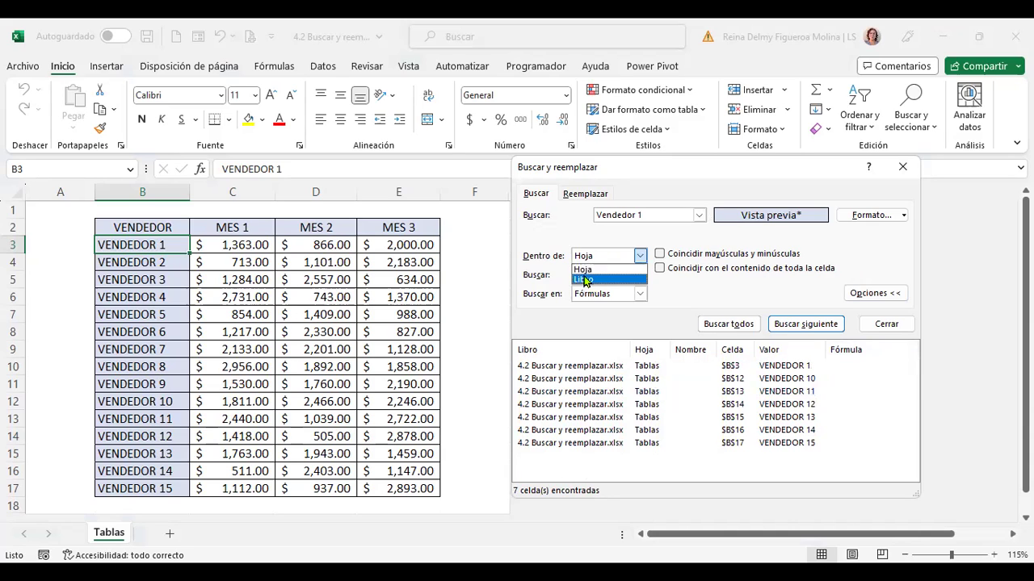
pyautogui.click(576, 235)
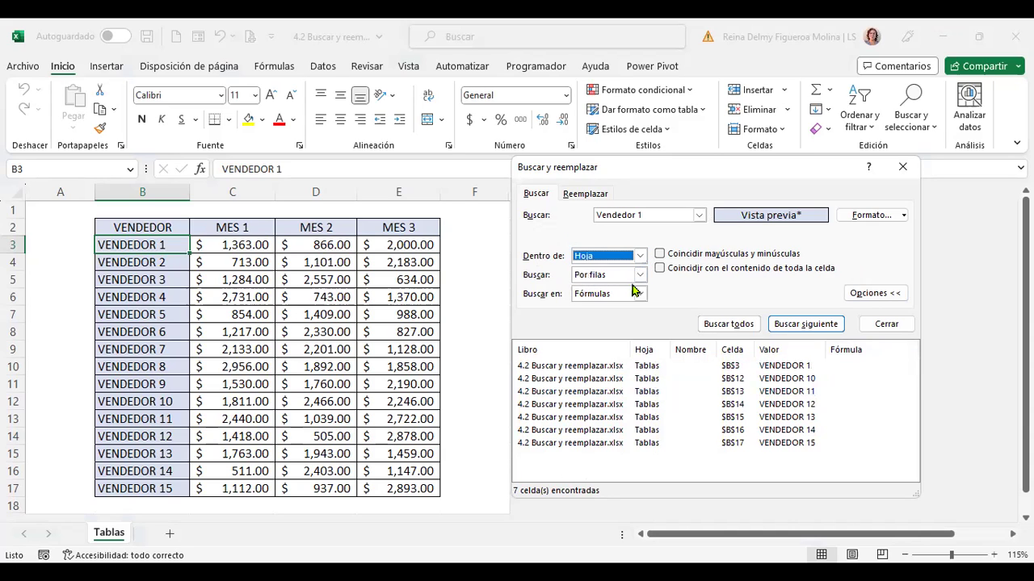
pyautogui.click(640, 275)
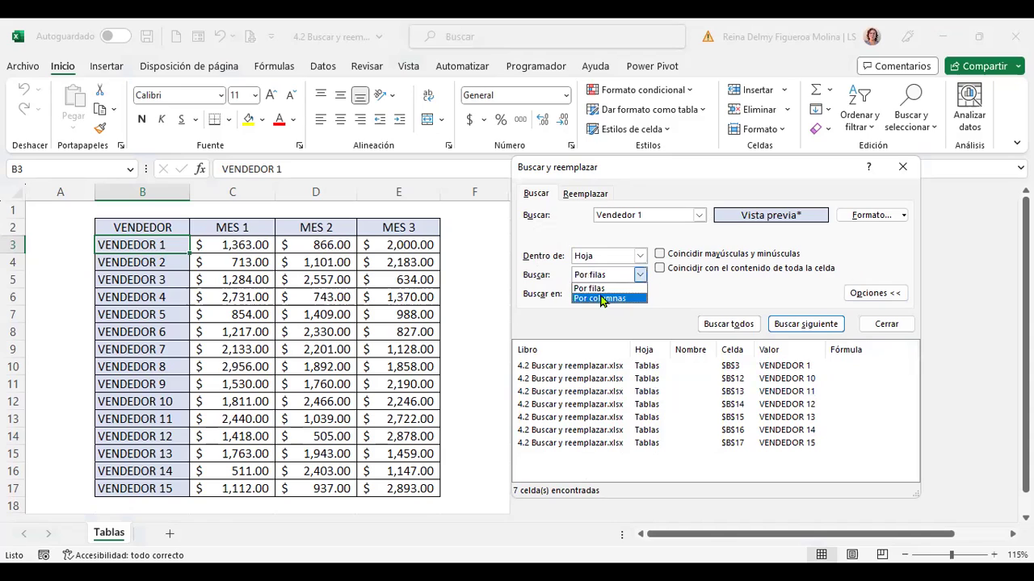
pyautogui.click(587, 237)
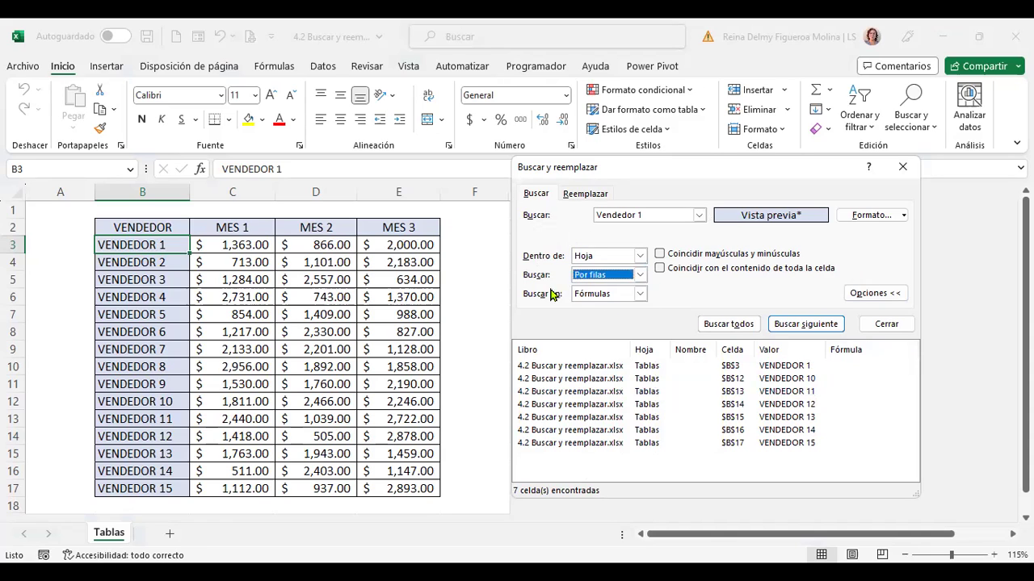
pyautogui.click(640, 296)
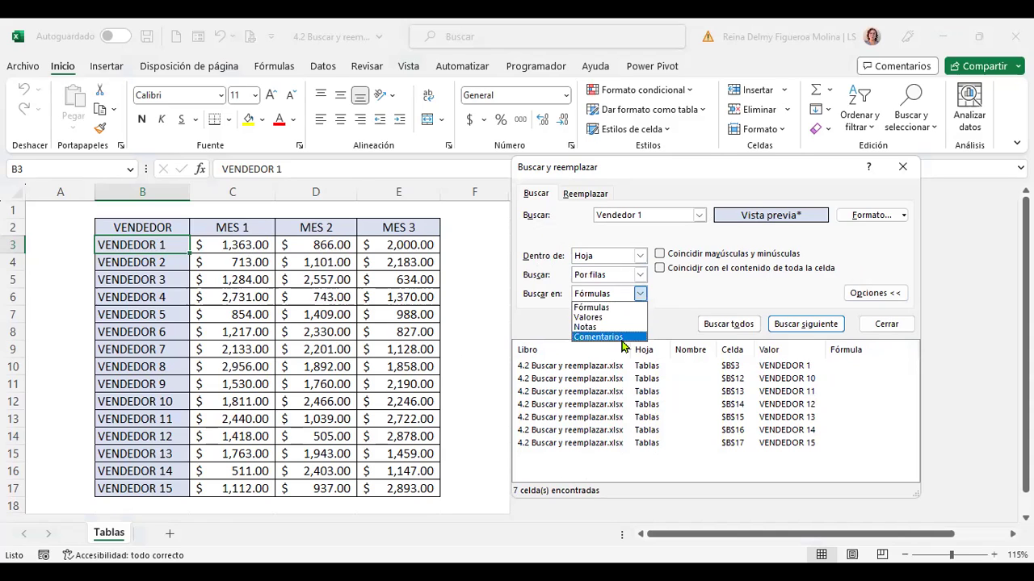
pyautogui.click(609, 266)
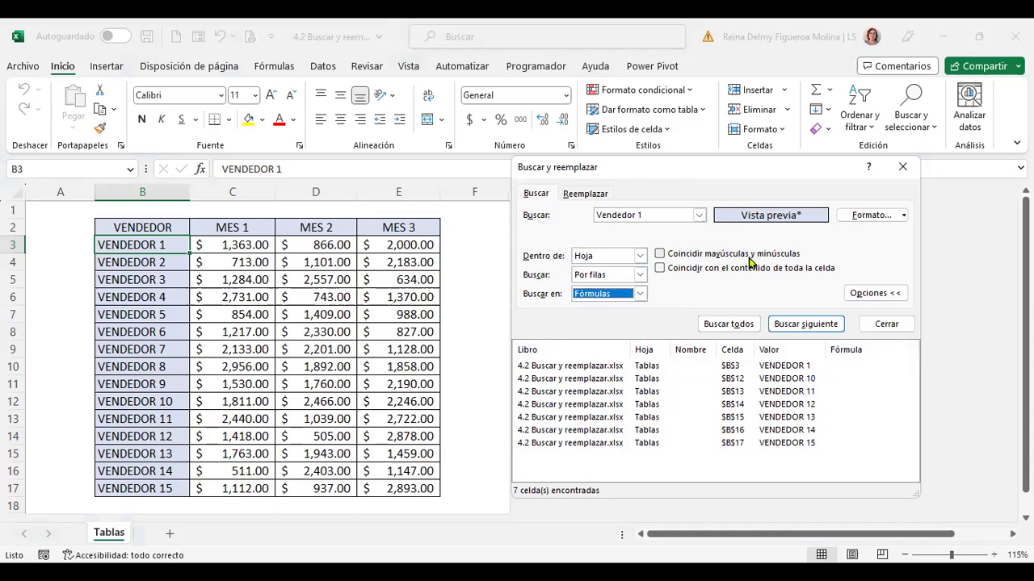
# - Try case-sensitive Find All, then whole-cell matching, which returns only $B$3
pyautogui.click(662, 252)
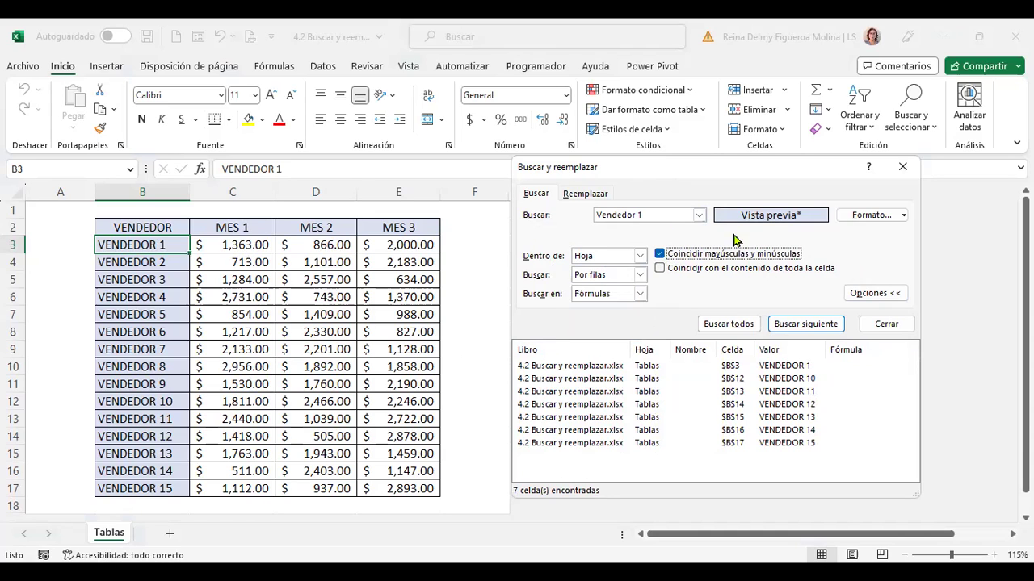
pyautogui.click(746, 327)
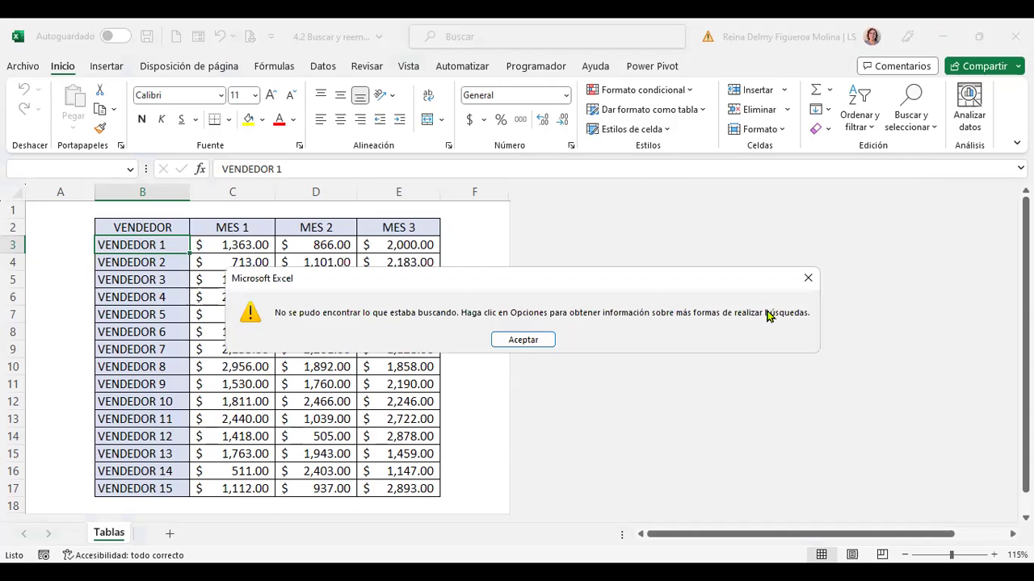
pyautogui.click(523, 340)
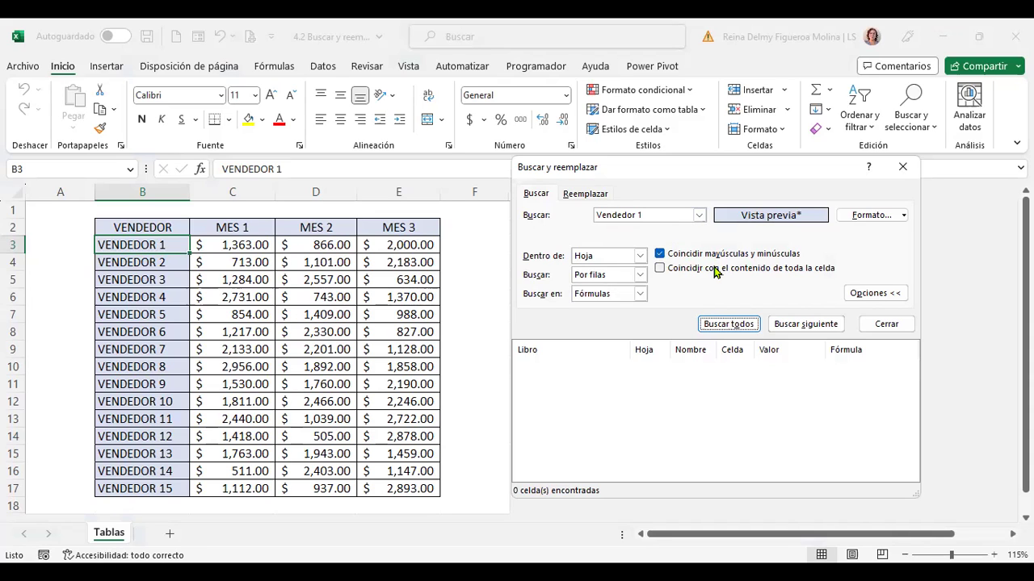
pyautogui.click(659, 255)
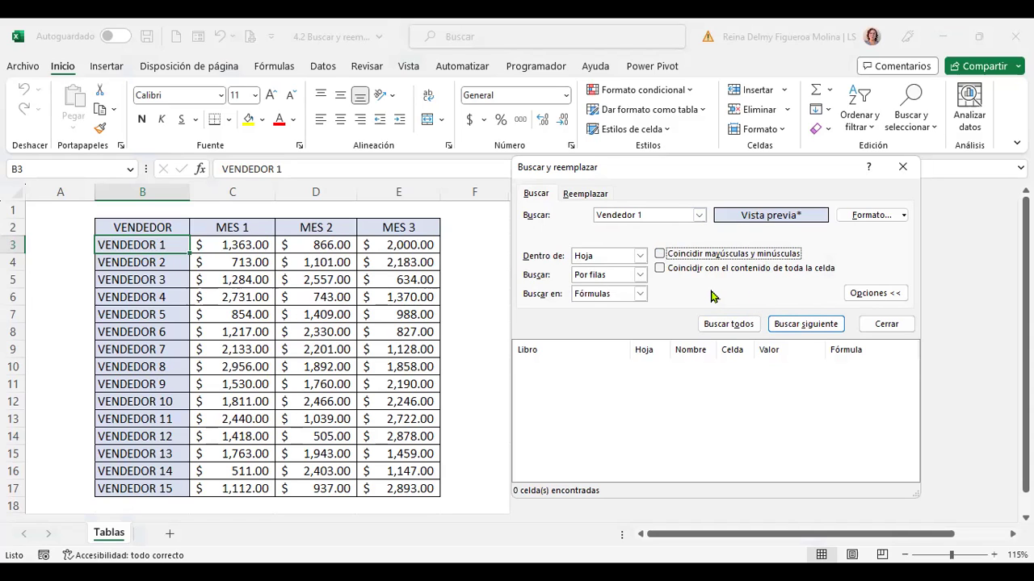
pyautogui.click(660, 269)
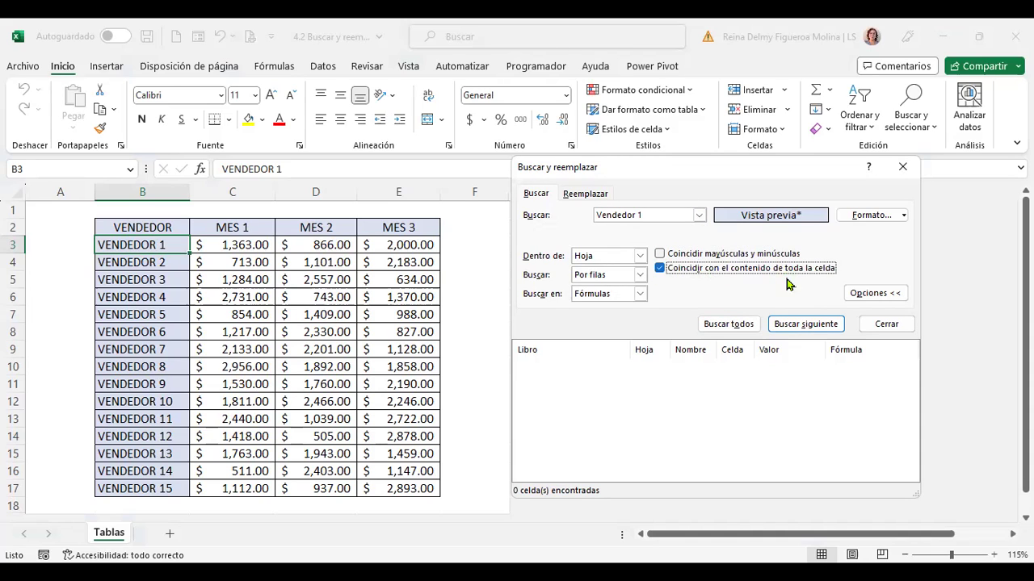
pyautogui.click(747, 324)
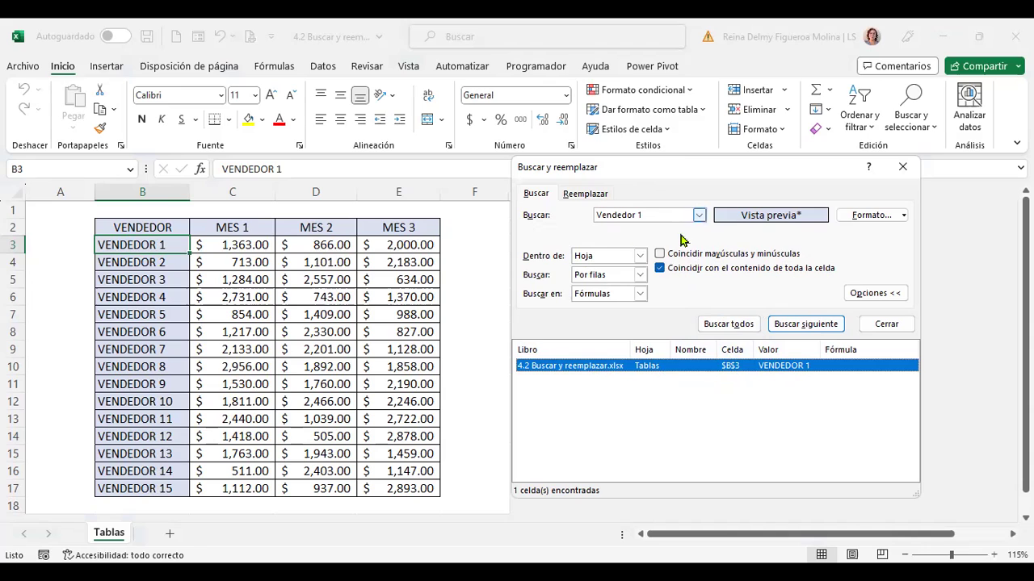
# - Toggle the extra options off and on, then switch to the Reemplazar tab
pyautogui.click(881, 294)
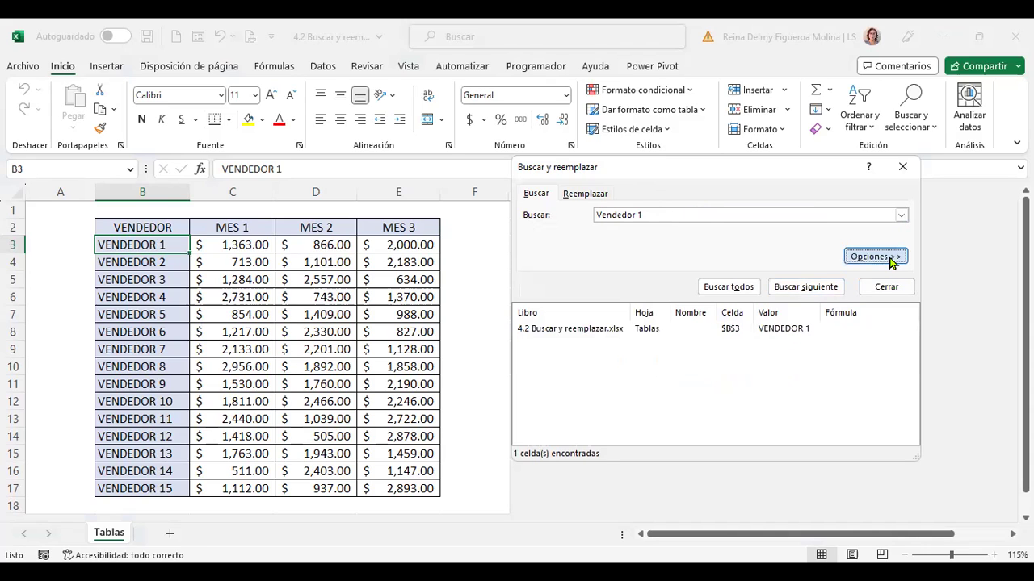
pyautogui.click(890, 258)
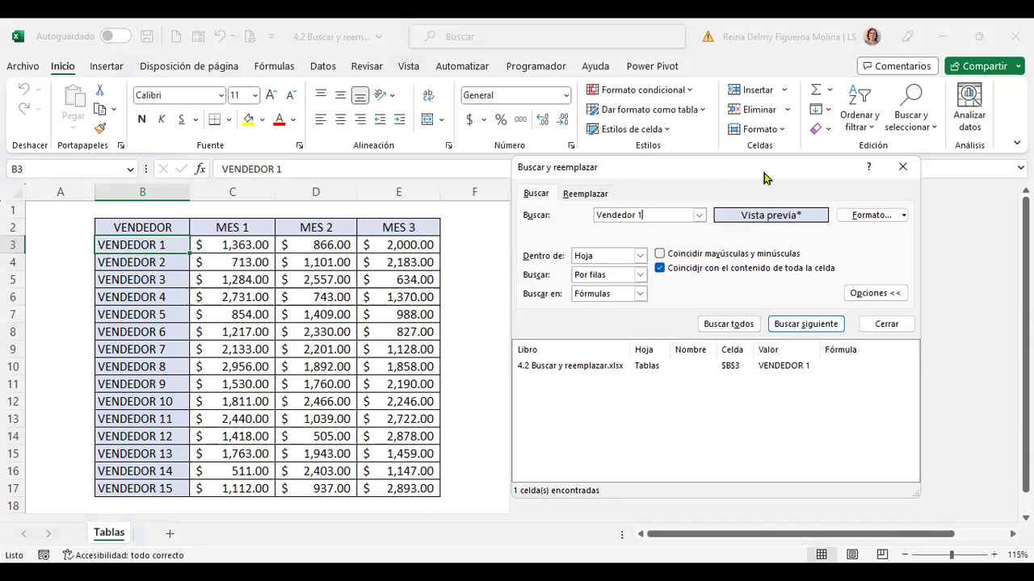
pyautogui.click(596, 196)
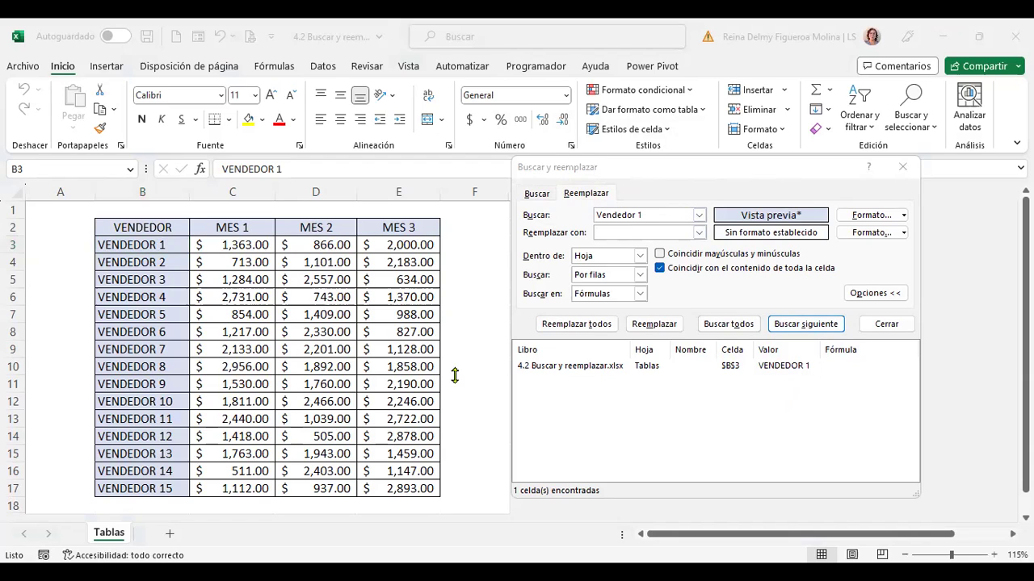
# - Replace Vendedor 1 with the seller's full name using Replace All, making one replacement
pyautogui.click(639, 232)
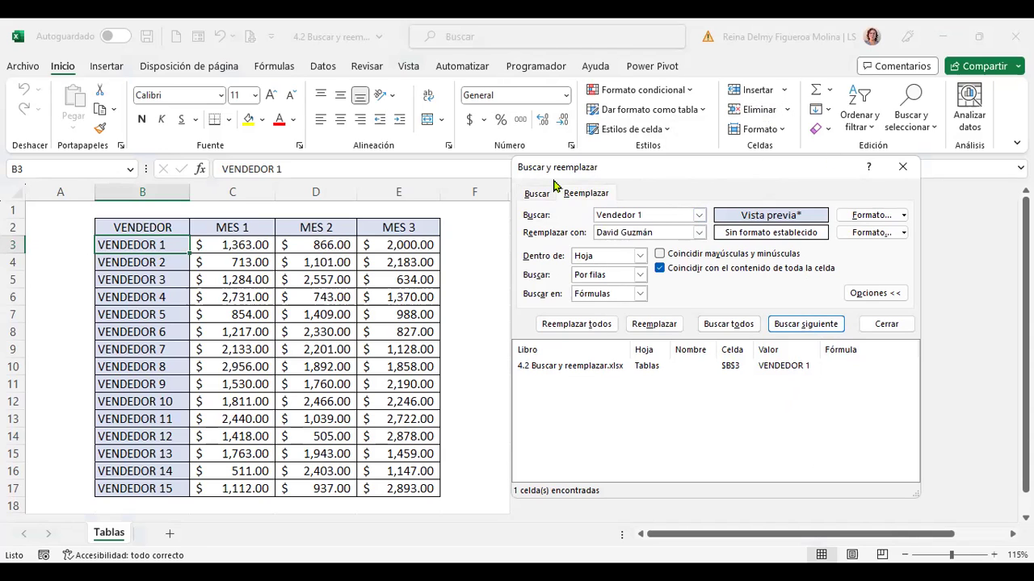
pyautogui.click(575, 326)
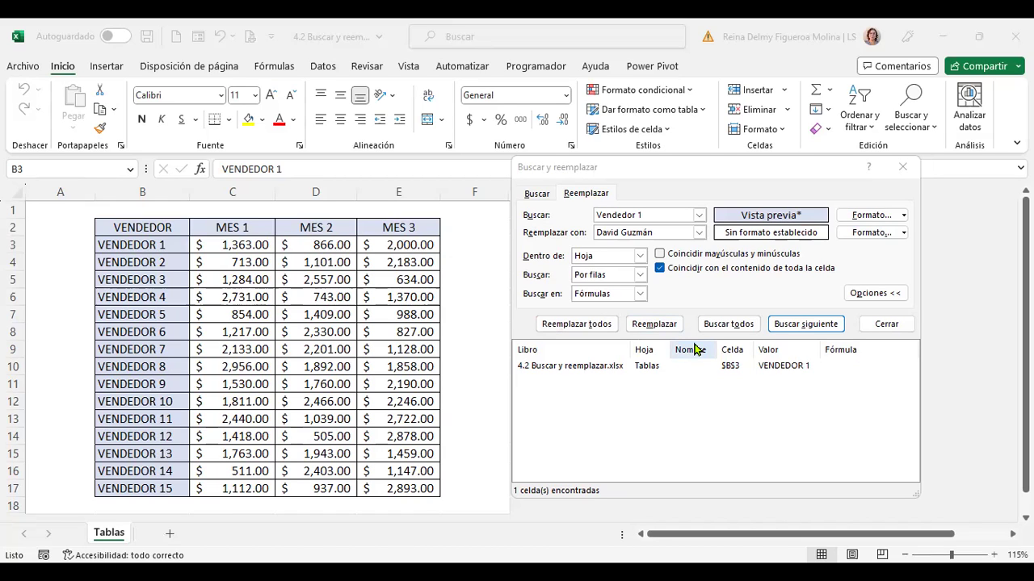
pyautogui.click(596, 326)
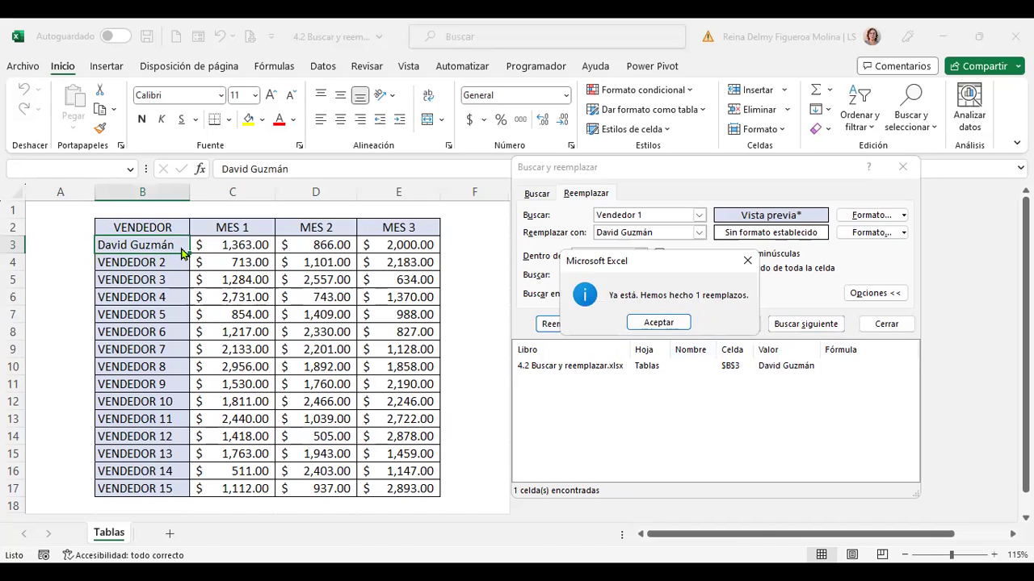
pyautogui.press('Return')
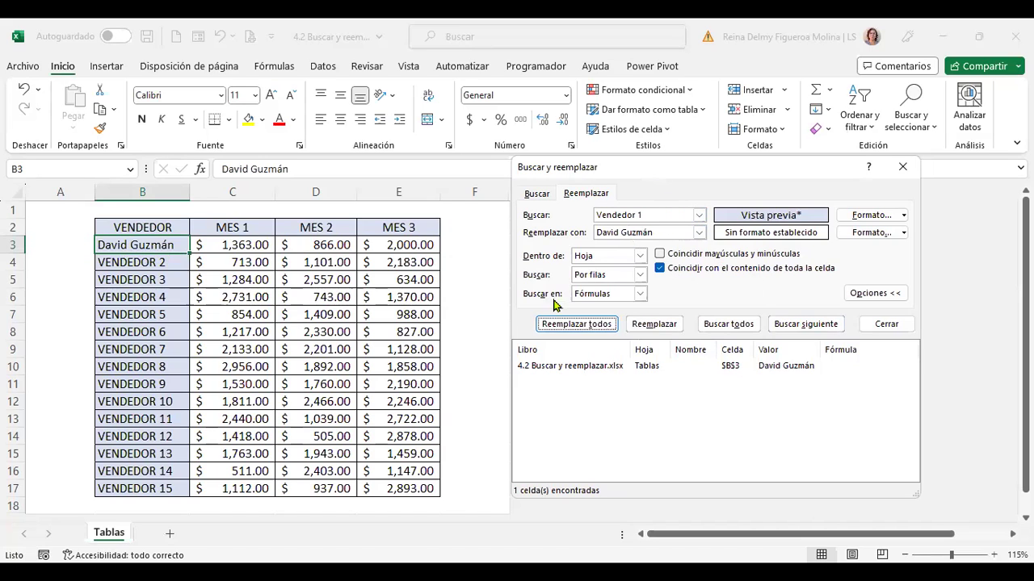
# - Confirm the Look in setting stays on Formulas
pyautogui.click(640, 297)
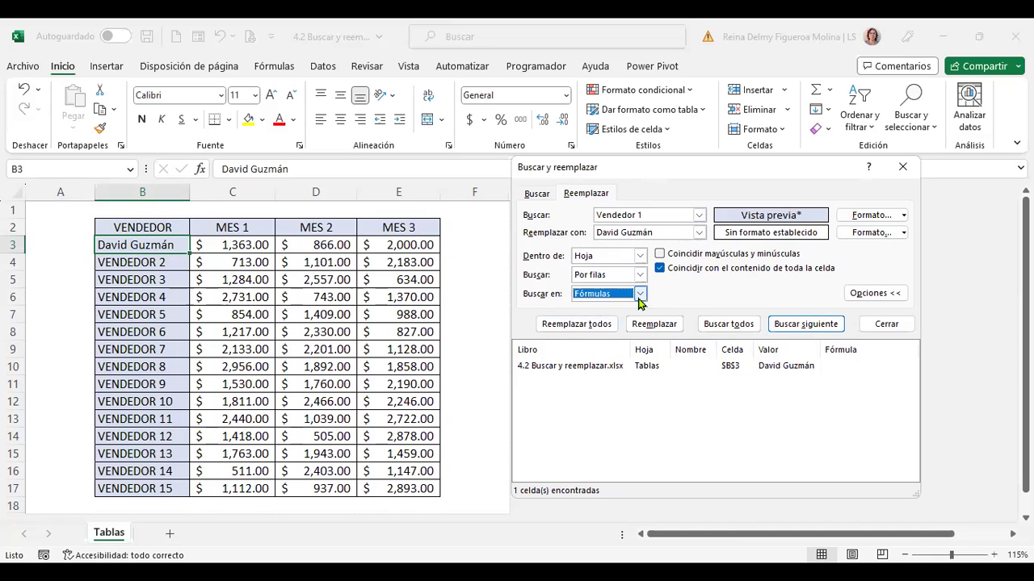
pyautogui.click(640, 295)
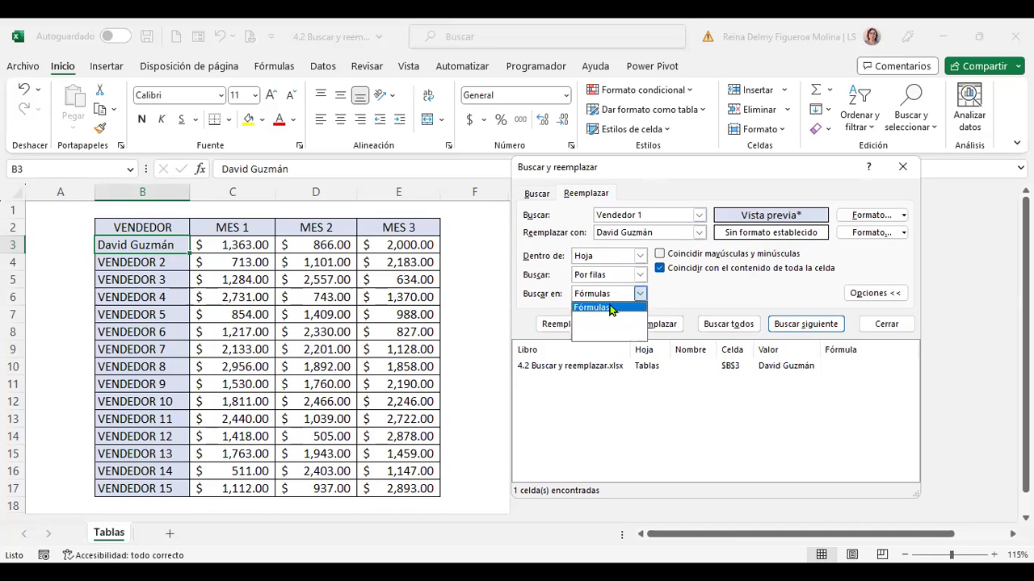
pyautogui.click(701, 297)
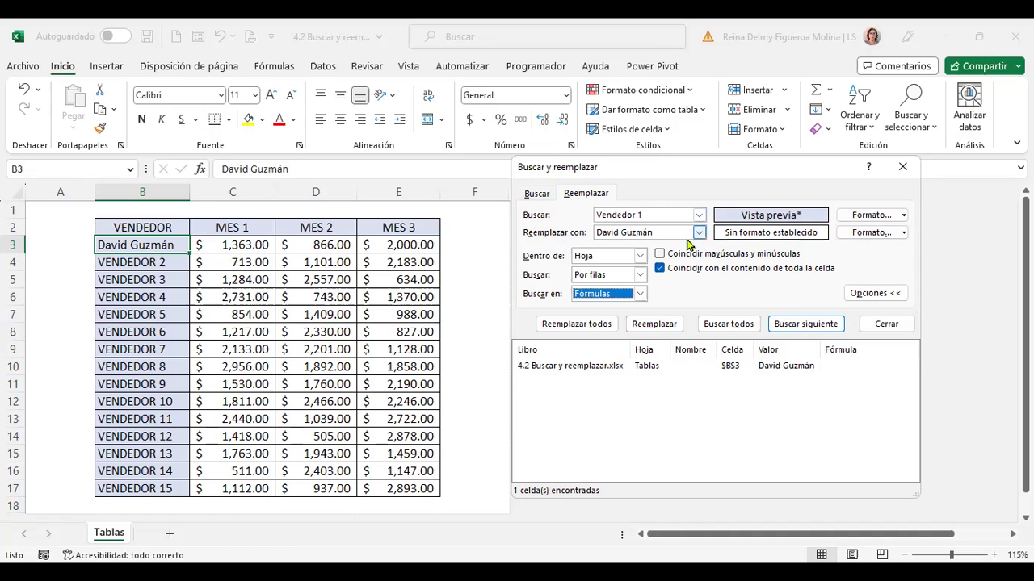
# - Set the replacement format to a light peach cell fill
pyautogui.click(904, 233)
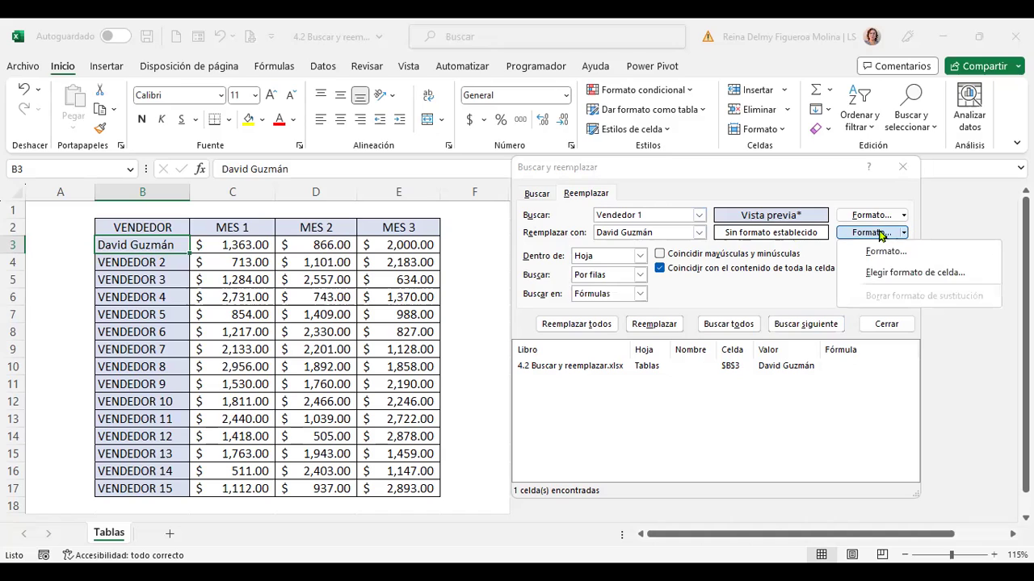
pyautogui.click(879, 234)
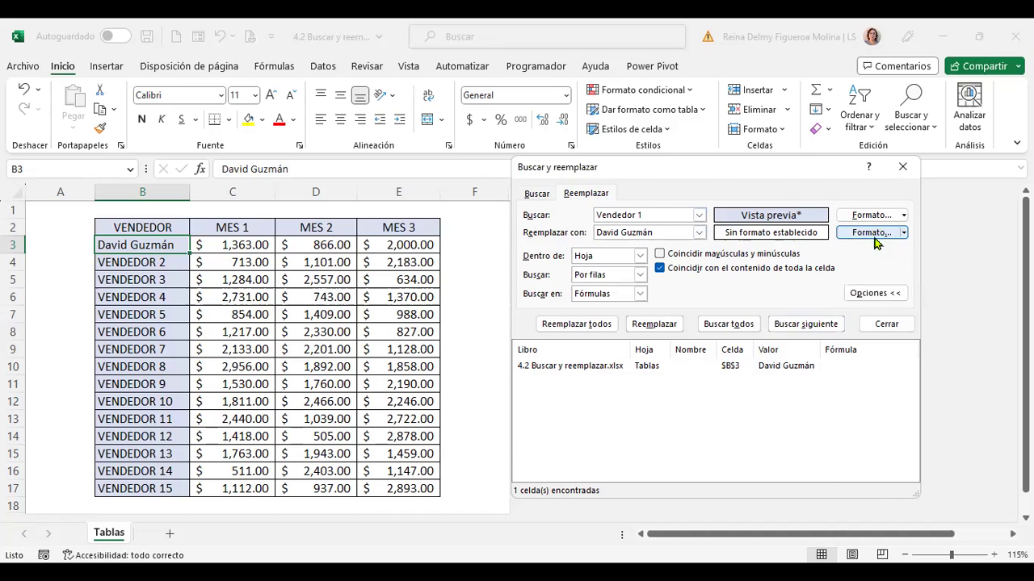
pyautogui.click(874, 232)
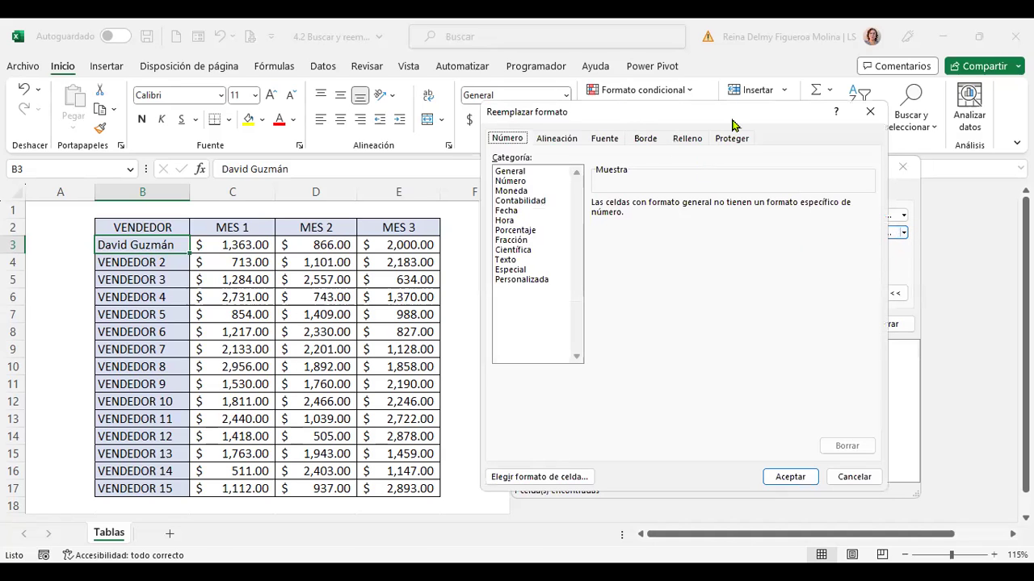
pyautogui.moveTo(734, 120); pyautogui.dragTo(848, 132)
pyautogui.click(802, 152)
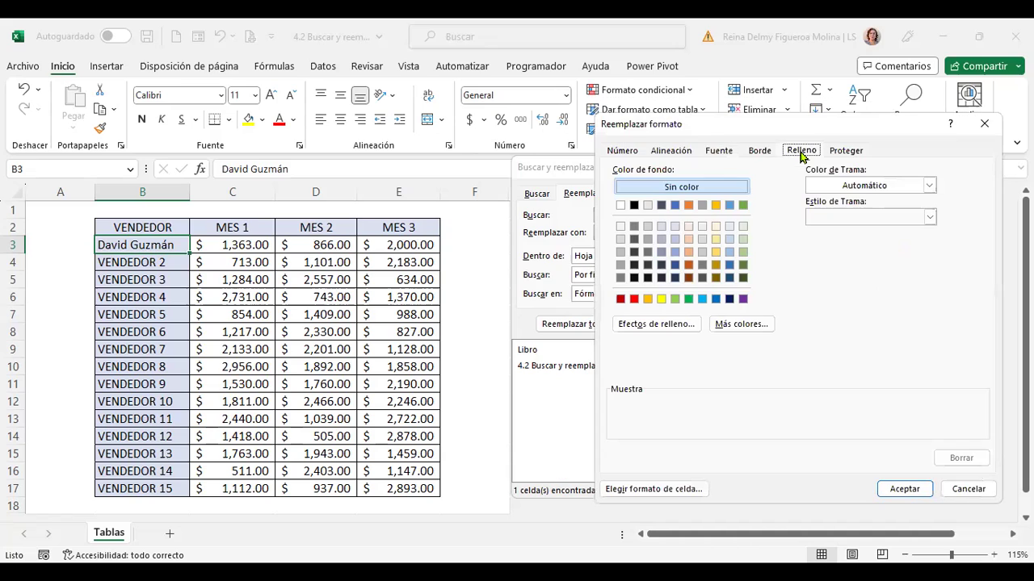
pyautogui.click(688, 226)
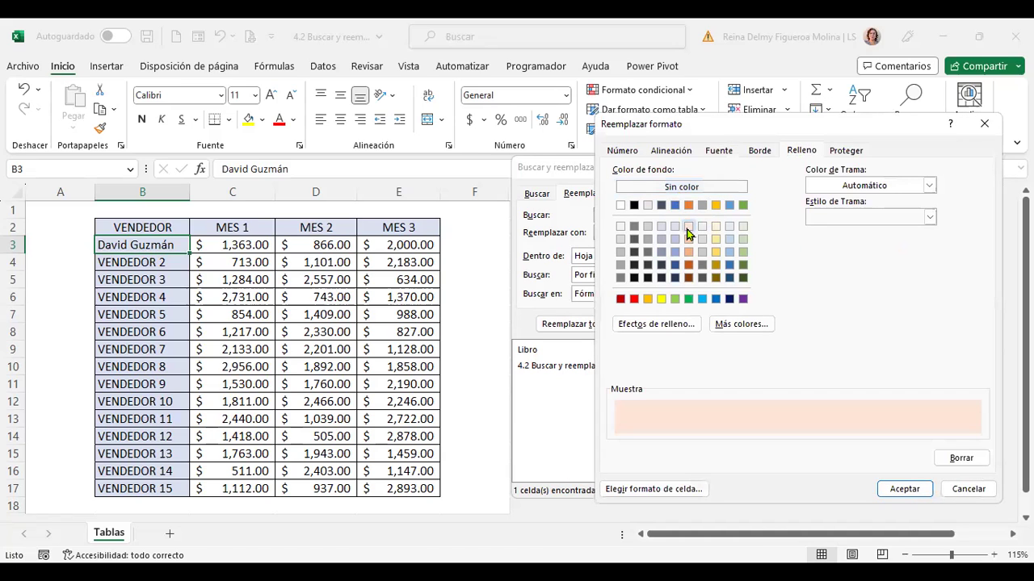
pyautogui.click(906, 489)
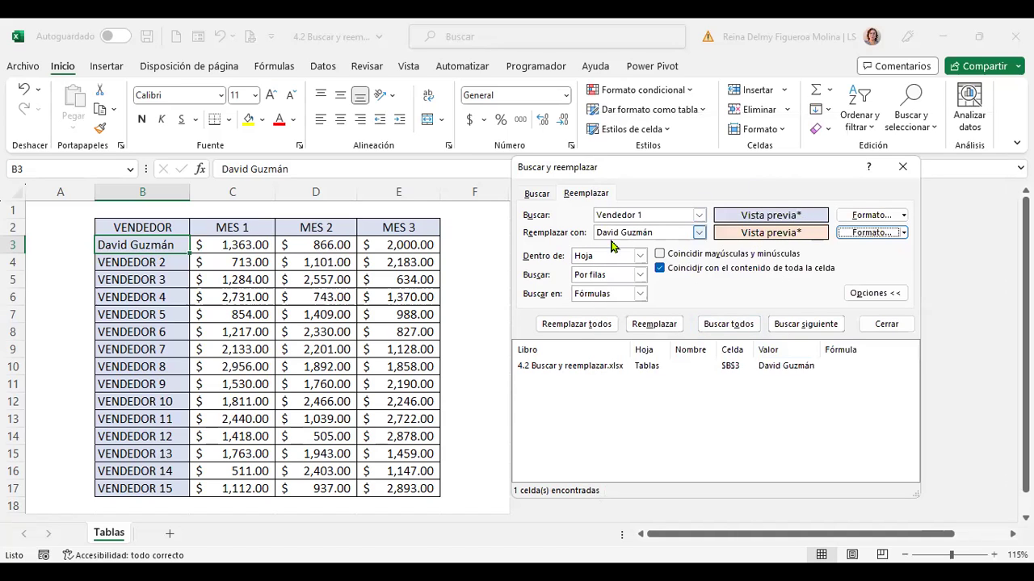
# - Try one more Vendedor 1 replacement, dismiss the no-matches notice, and change the search term to Vendedor 2
pyautogui.click(672, 323)
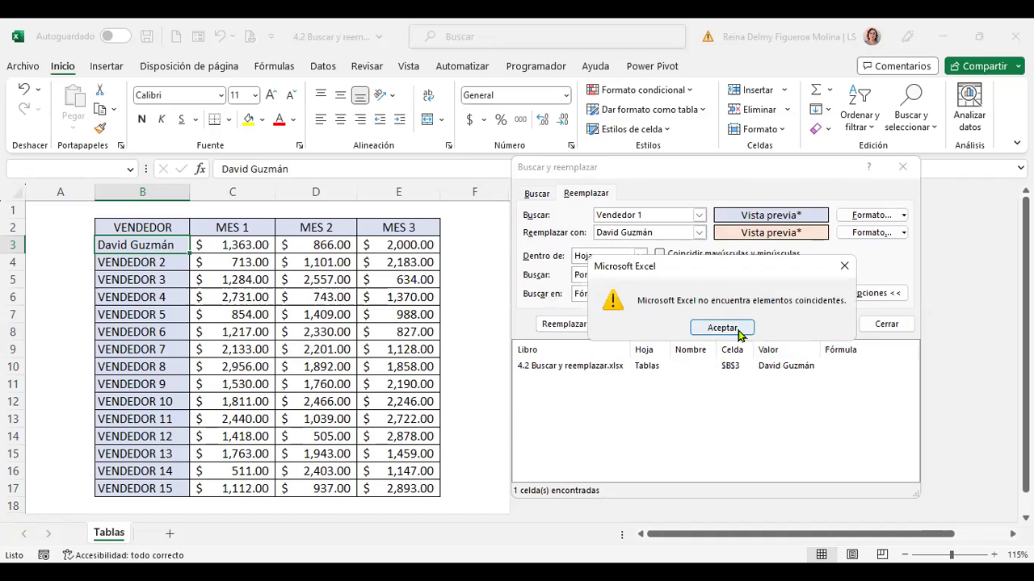
pyautogui.click(739, 331)
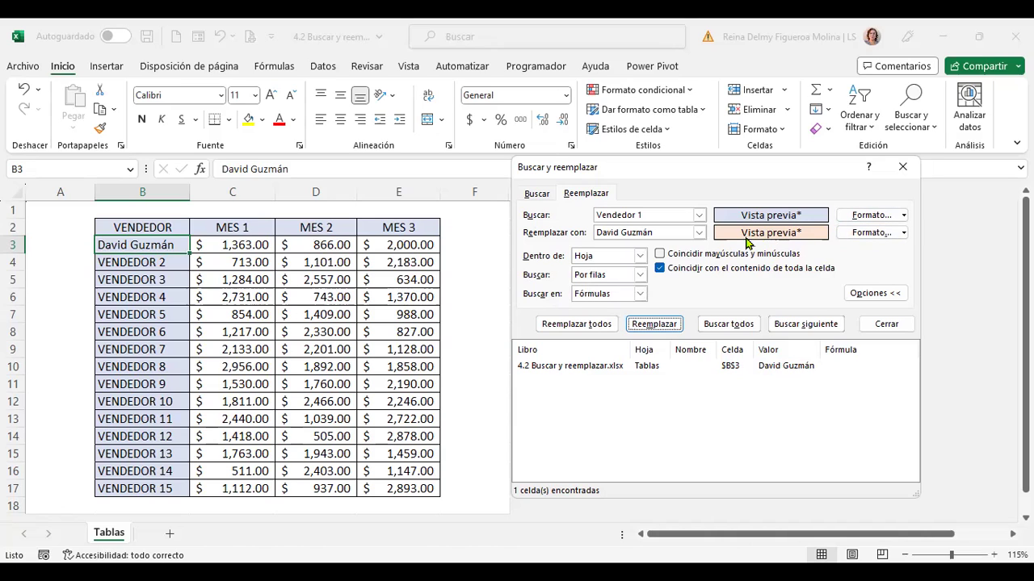
pyautogui.click(657, 215)
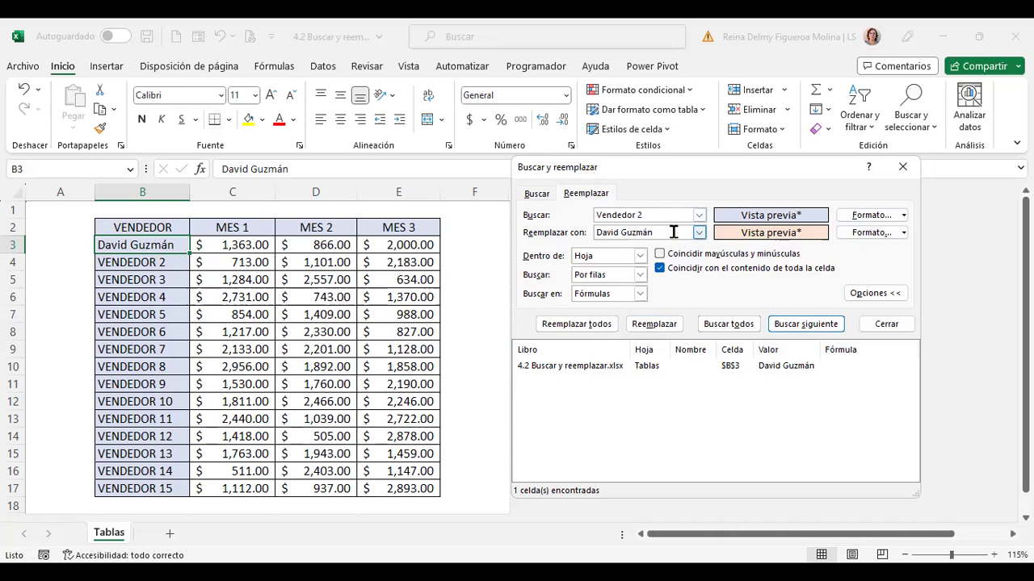
# - Enter the seller's name as the replacement text and try replacing Vendedor 2; no match is found
pyautogui.press('Tab')
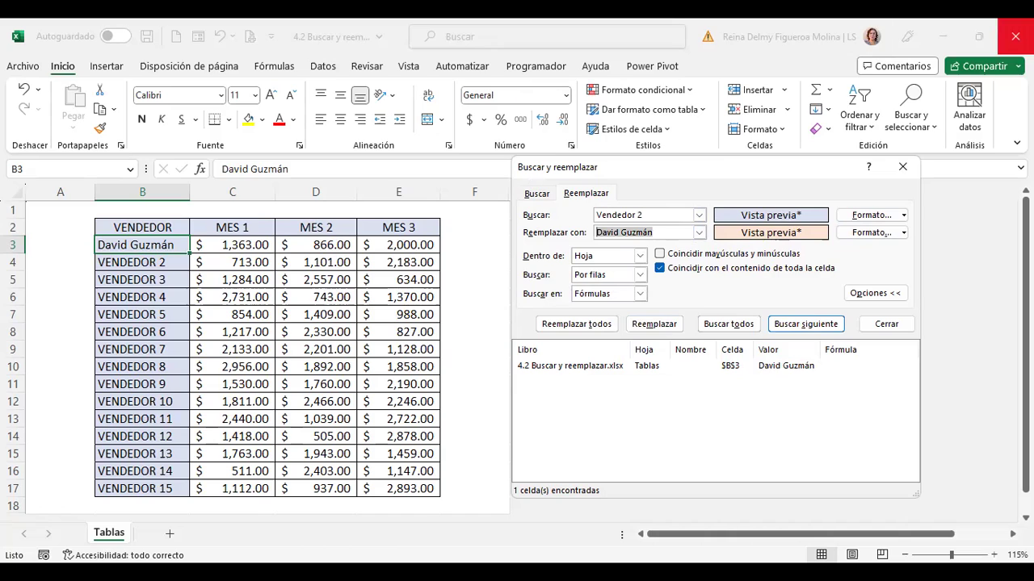
pyautogui.write('Delmy López')
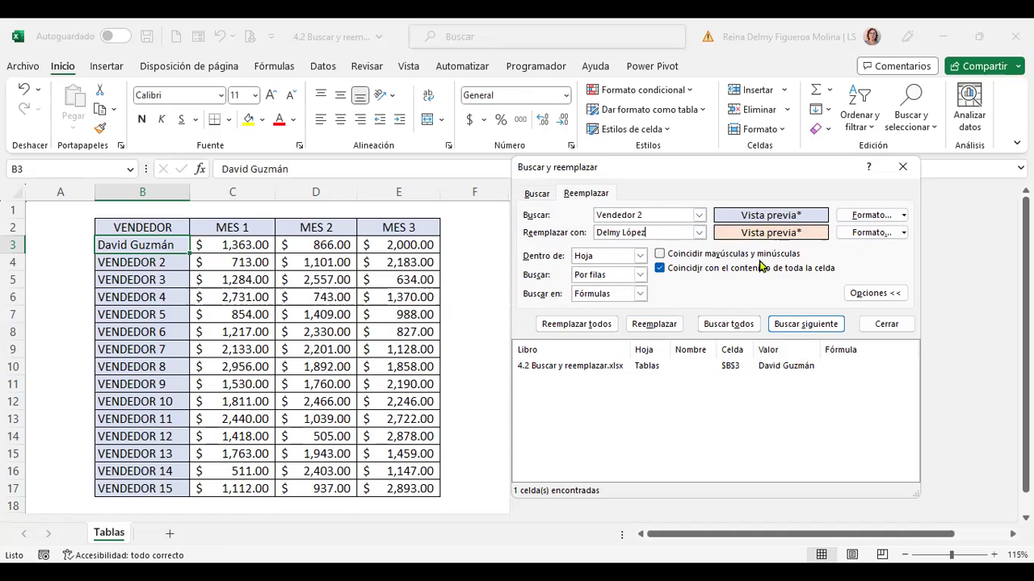
pyautogui.click(677, 329)
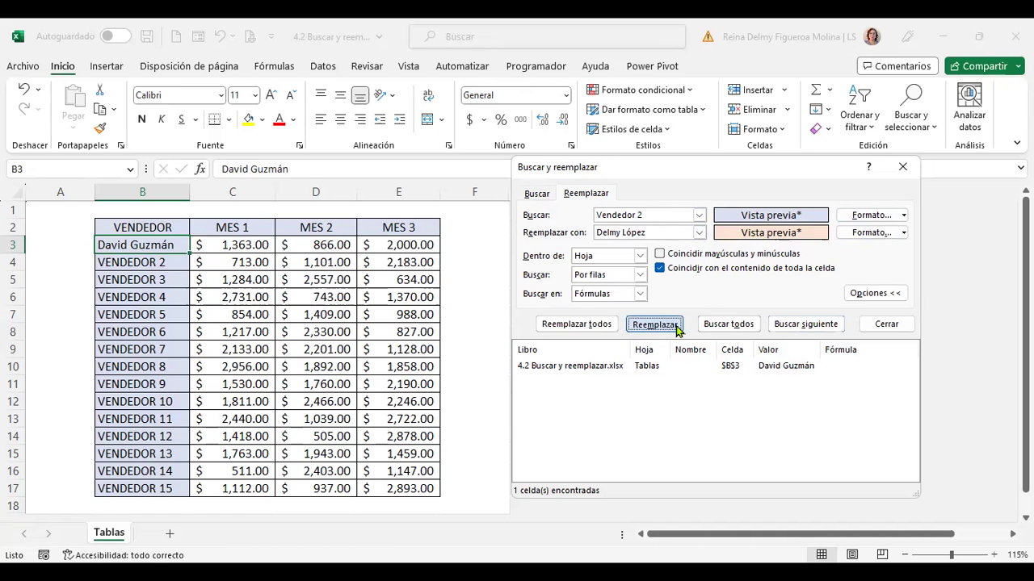
pyautogui.moveTo(727, 284)
pyautogui.mouseDown()
pyautogui.moveTo(709, 289)
pyautogui.moveTo(730, 365)
pyautogui.mouseUp()
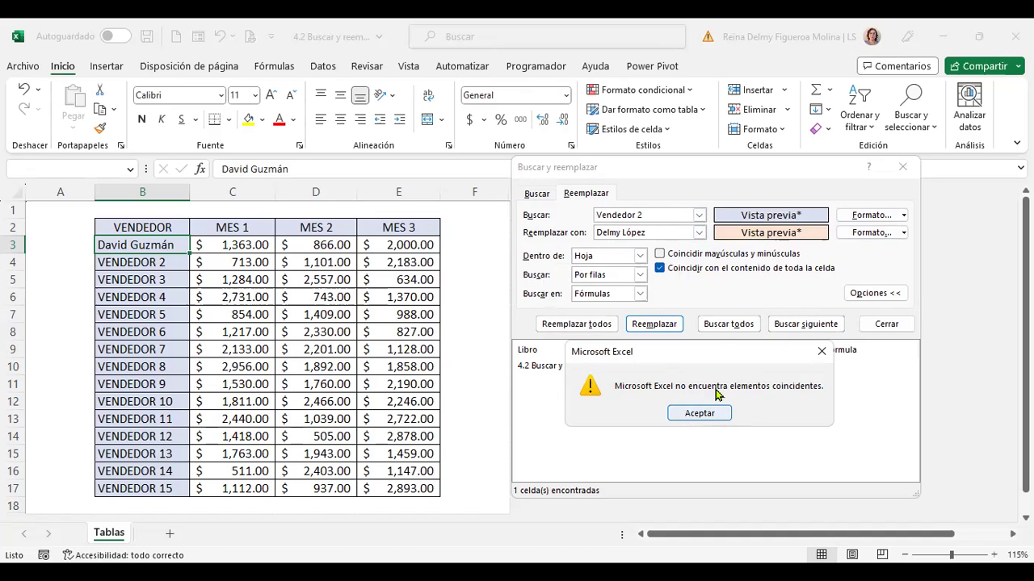
pyautogui.press('Return')
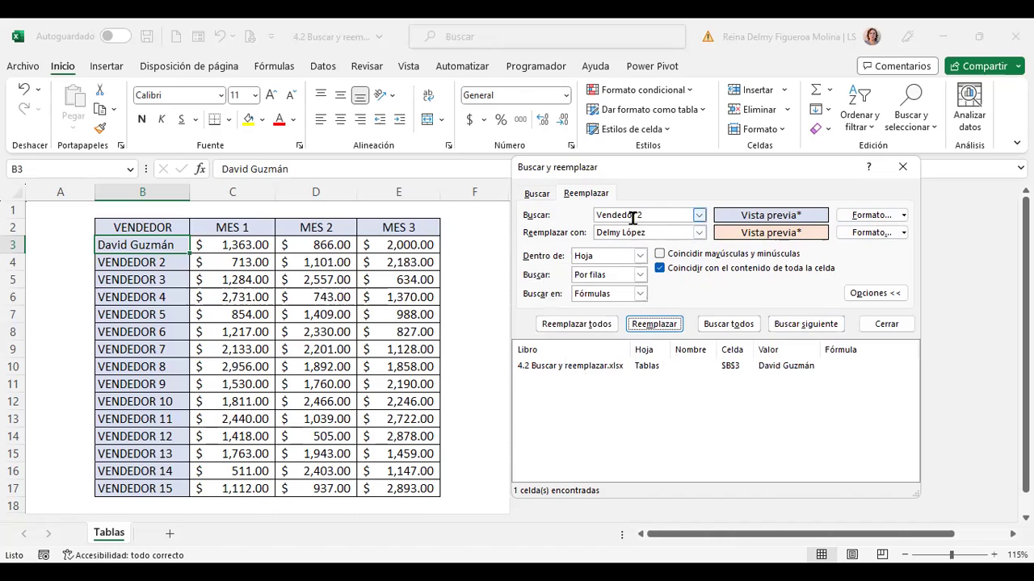
# - Retype the search term as VENDEDOR 2 in capitals and retry the replace, which again finds nothing
pyautogui.moveTo(637, 215); pyautogui.dragTo(596, 215)
pyautogui.press('BackSpace')
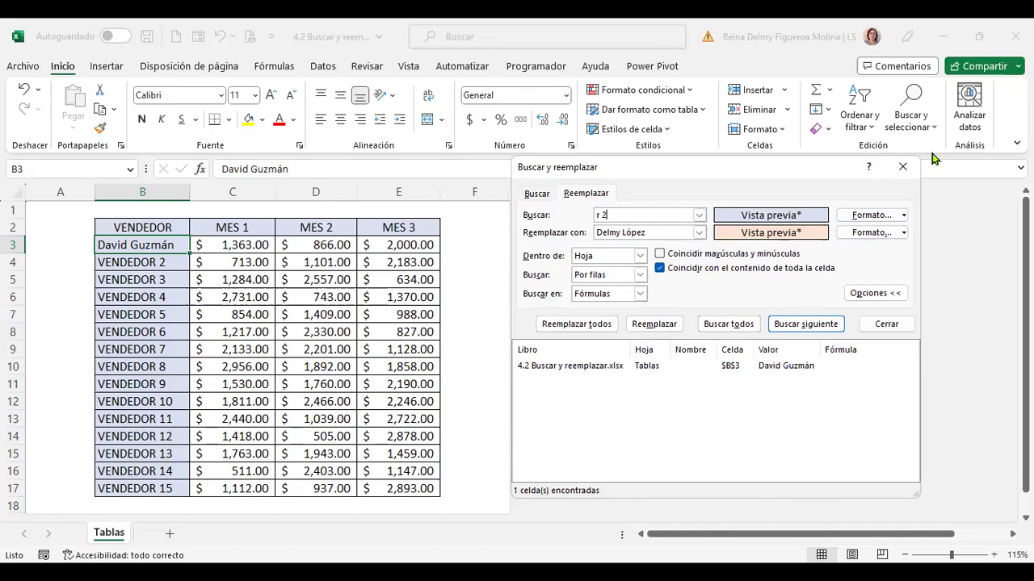
pyautogui.press('BackSpace')
pyautogui.press('BackSpace')
pyautogui.press('BackSpace')
pyautogui.write('VENDEDOR 2')
pyautogui.click(667, 324)
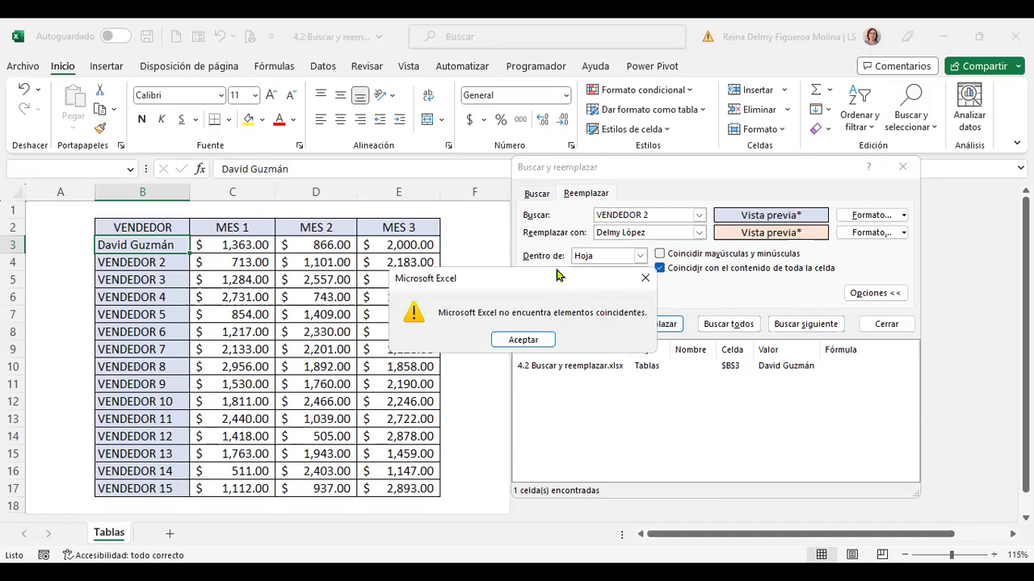
pyautogui.moveTo(556, 277); pyautogui.dragTo(761, 285)
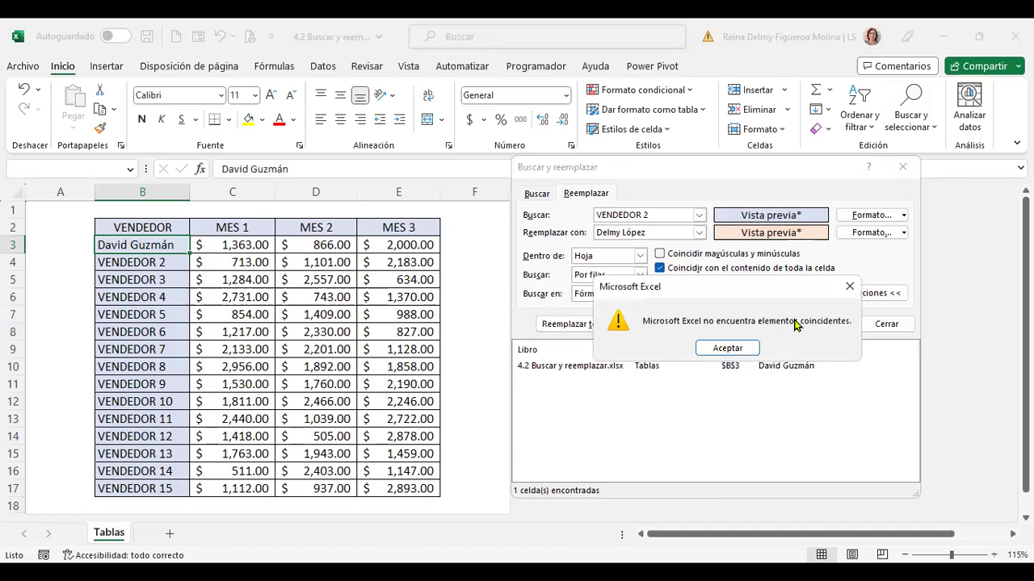
pyautogui.click(728, 349)
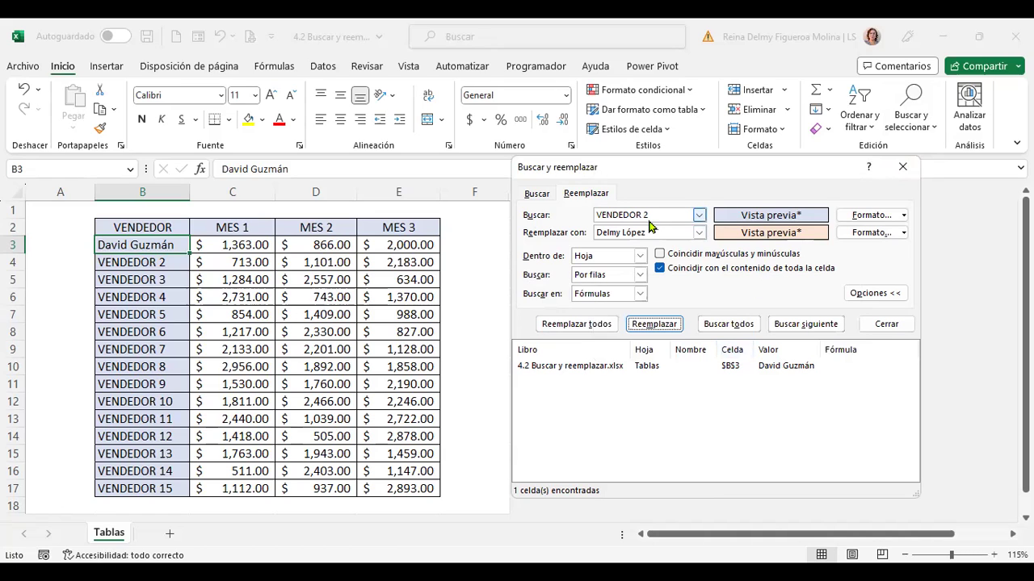
# - Change the match option and Replace All, putting the seller's name with peach fill in B4 (1 replacement)
pyautogui.click(642, 296)
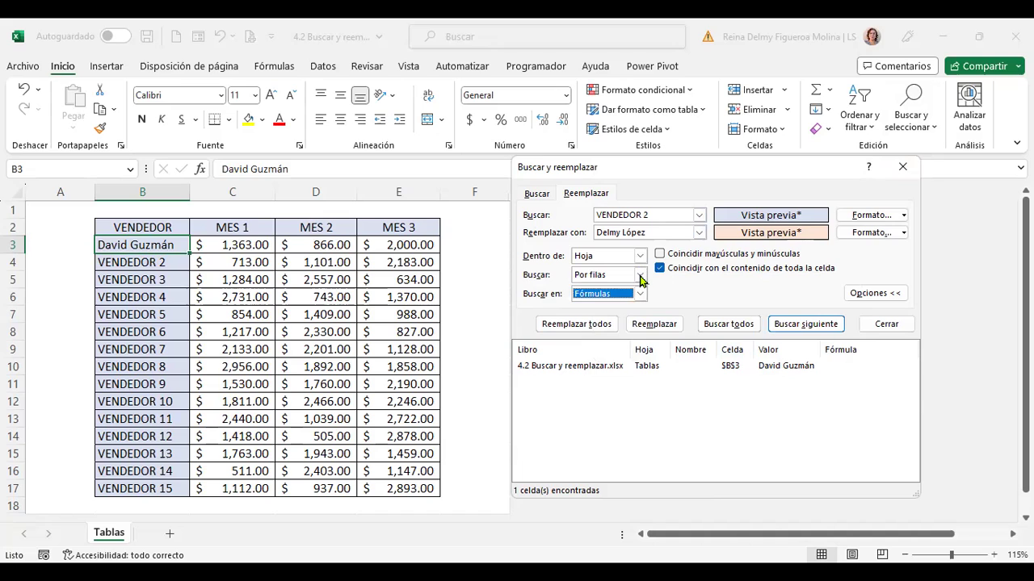
pyautogui.click(595, 331)
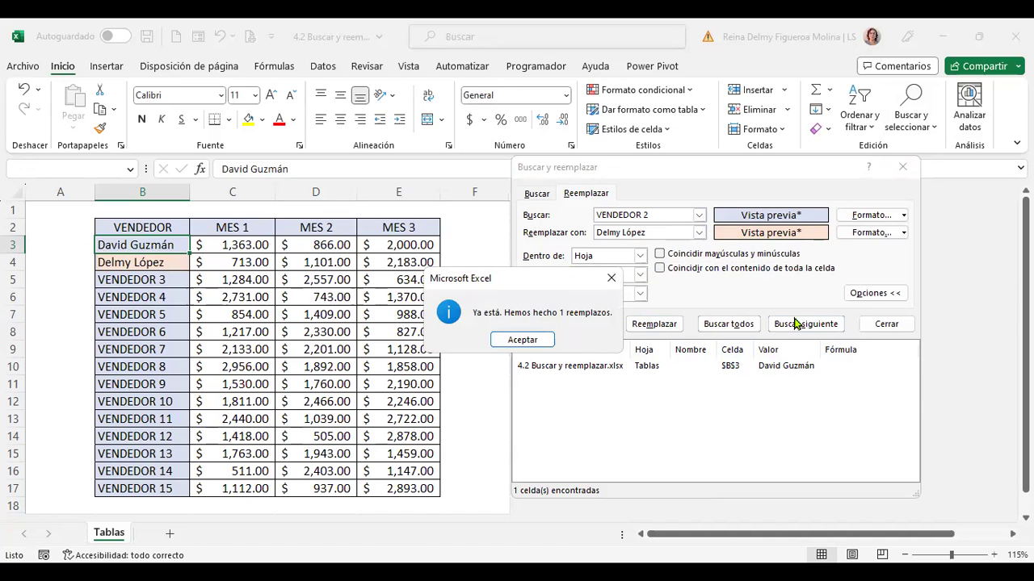
pyautogui.moveTo(501, 278); pyautogui.dragTo(816, 273)
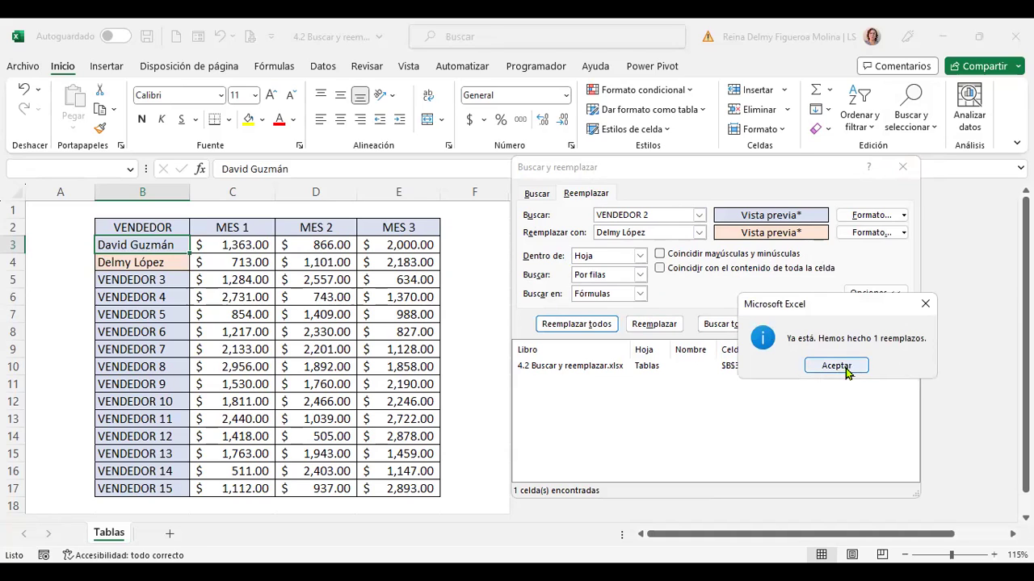
pyautogui.press('Return')
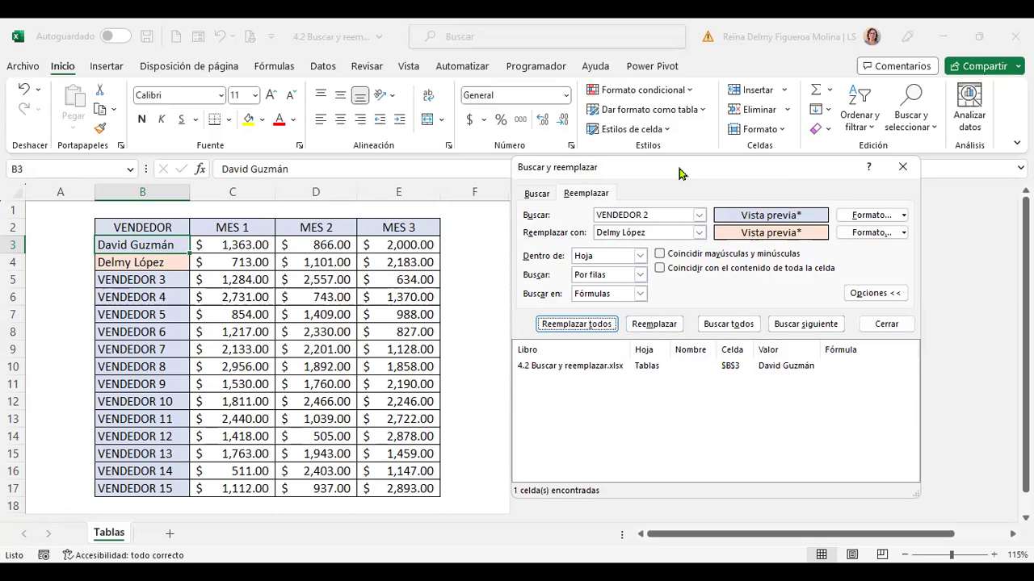
# - Flip between the Find and Replace pages of the dialog, then close it
pyautogui.moveTo(559, 162); pyautogui.dragTo(592, 154)
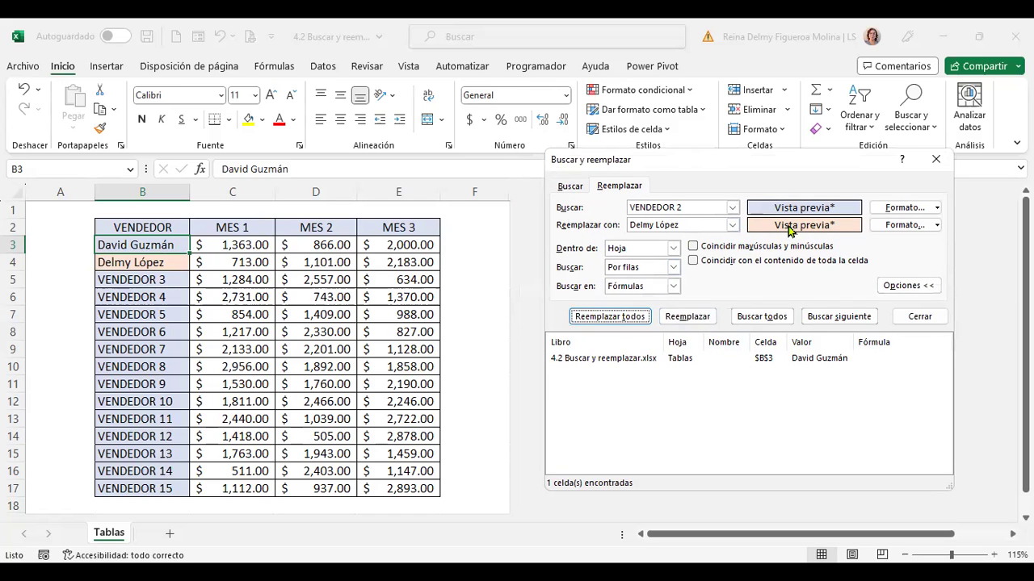
pyautogui.click(569, 189)
pyautogui.click(639, 188)
pyautogui.click(576, 189)
pyautogui.click(620, 188)
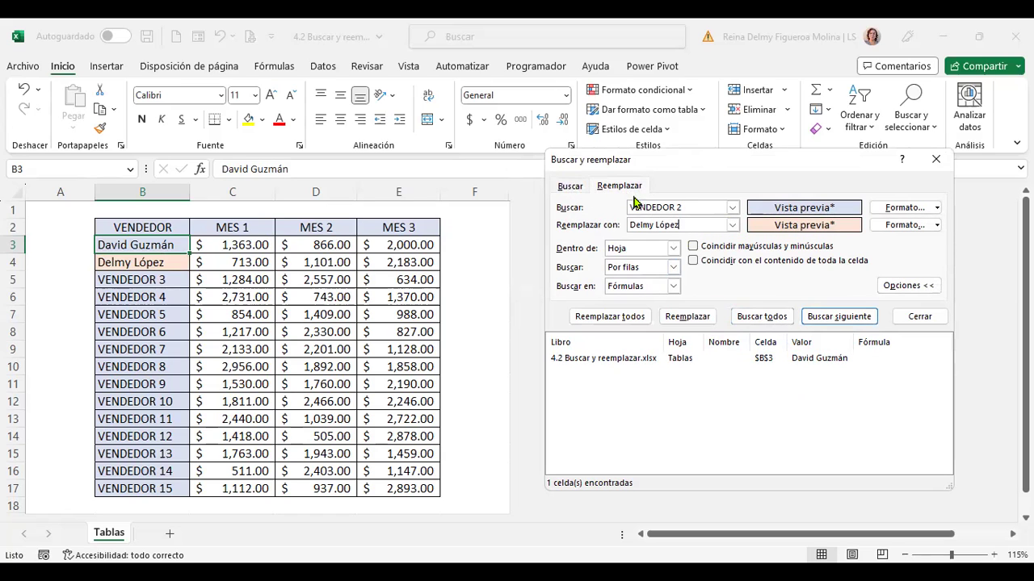
pyautogui.click(570, 186)
pyautogui.click(624, 187)
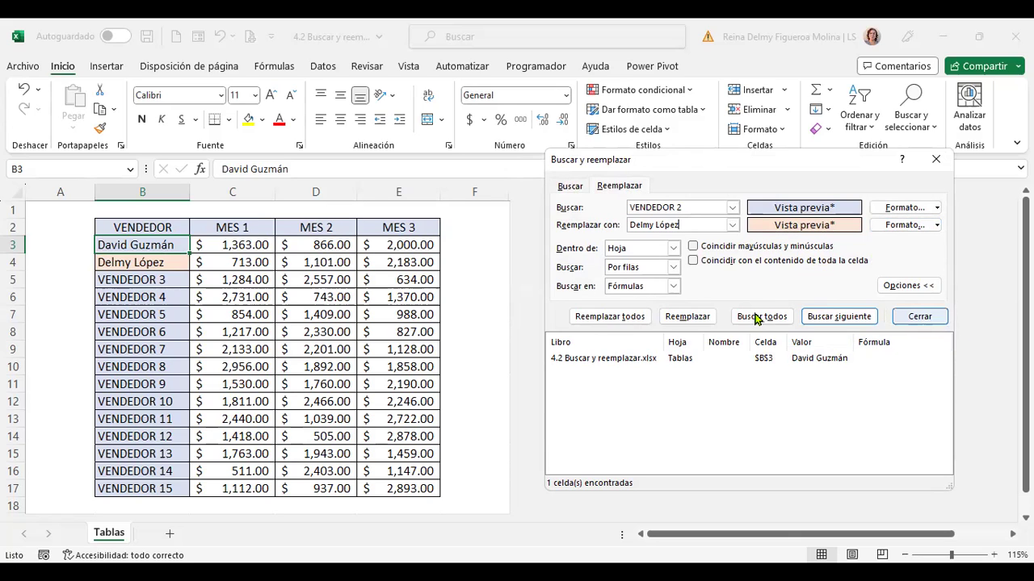
pyautogui.click(917, 317)
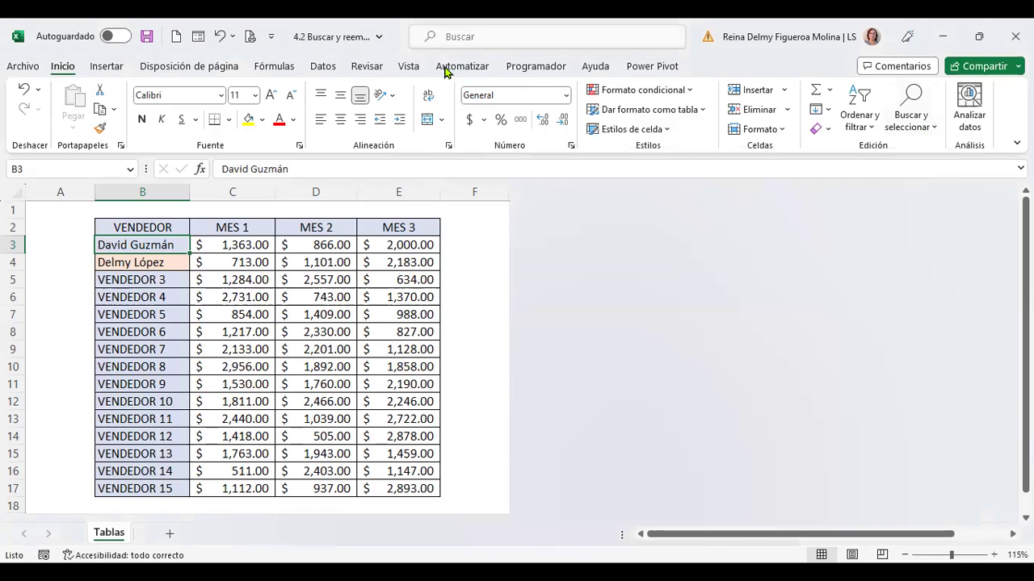
# - Reopen Replace from Find & Select, close it again, and bring back the Find & Select menu
pyautogui.click(920, 135)
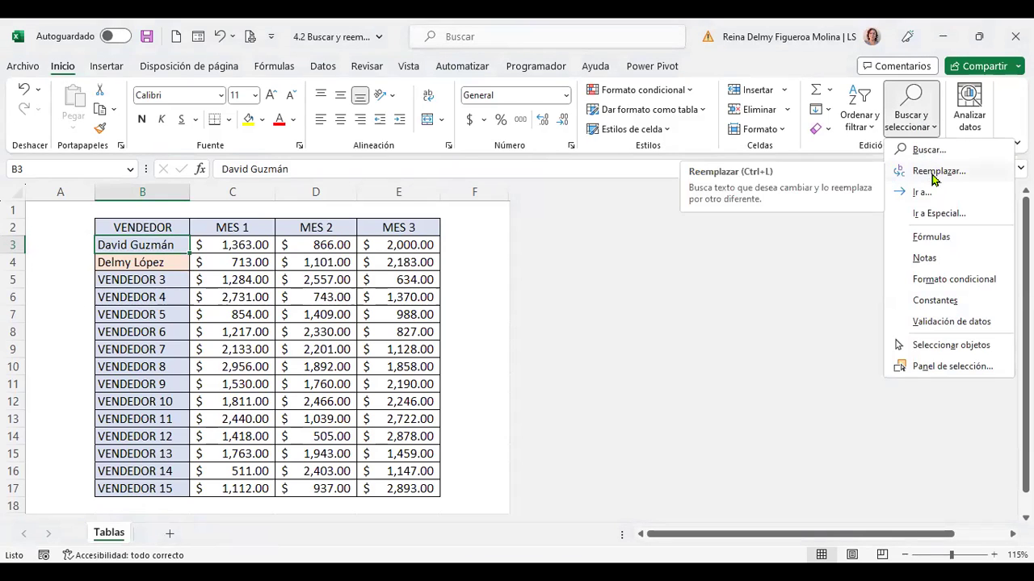
pyautogui.click(933, 172)
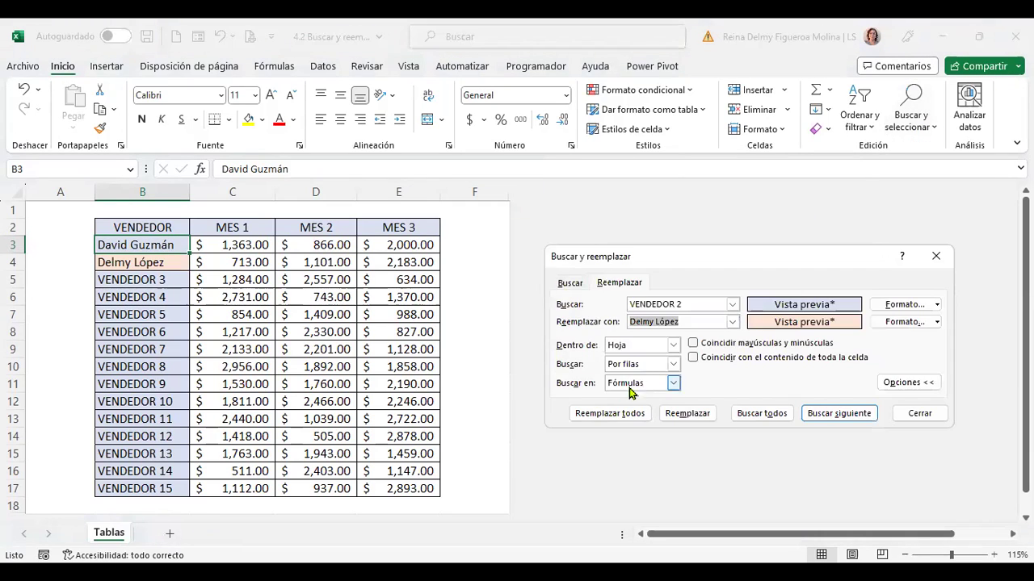
pyautogui.click(929, 416)
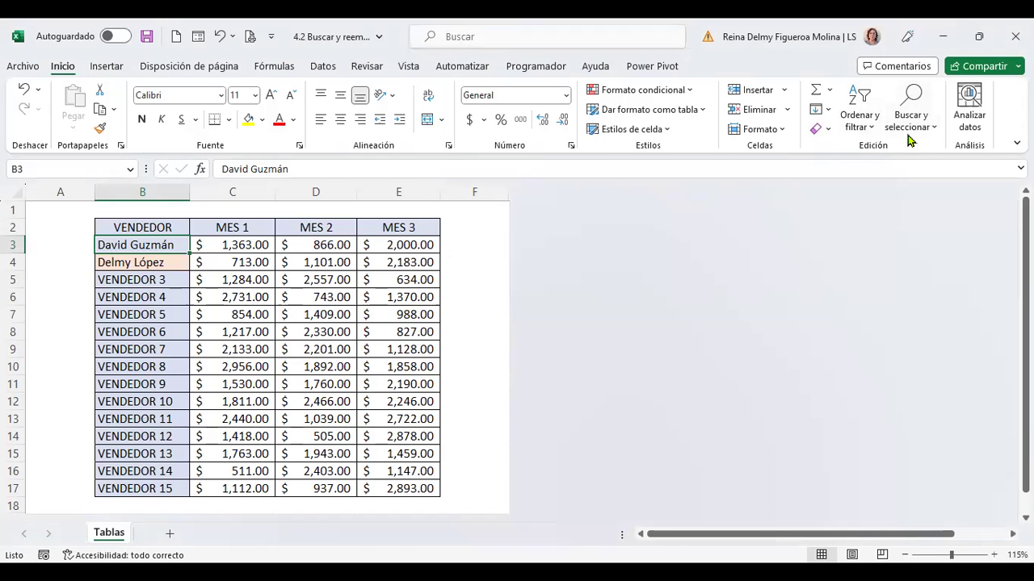
pyautogui.click(923, 130)
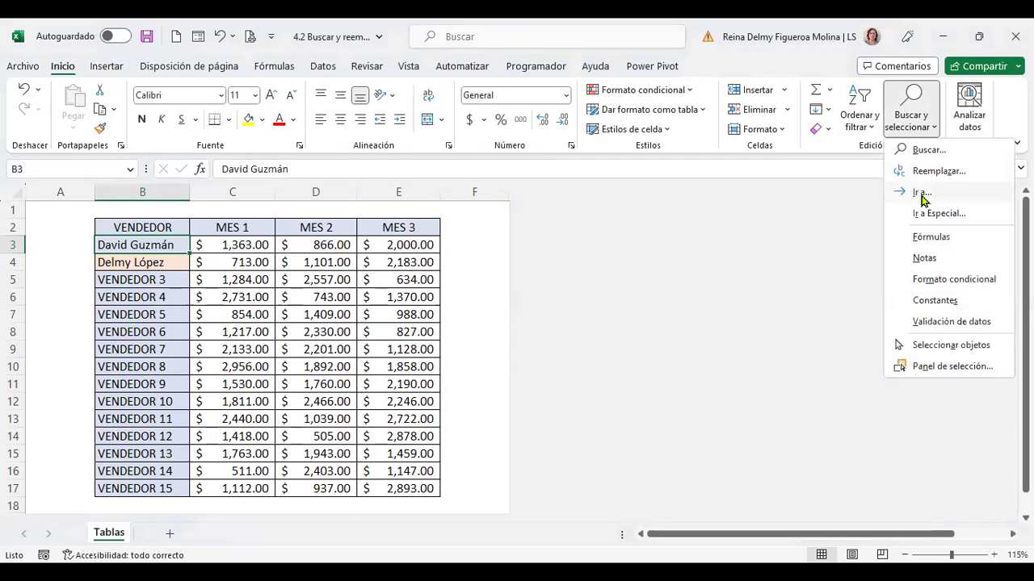
# - Open and cancel the Go To window, then check the empty named-range list
pyautogui.click(921, 195)
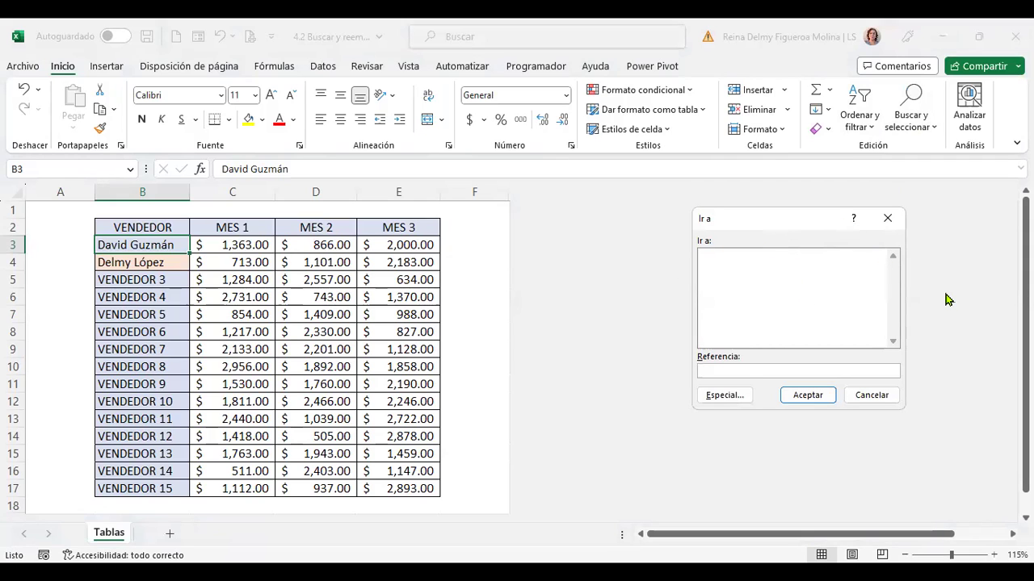
pyautogui.click(869, 396)
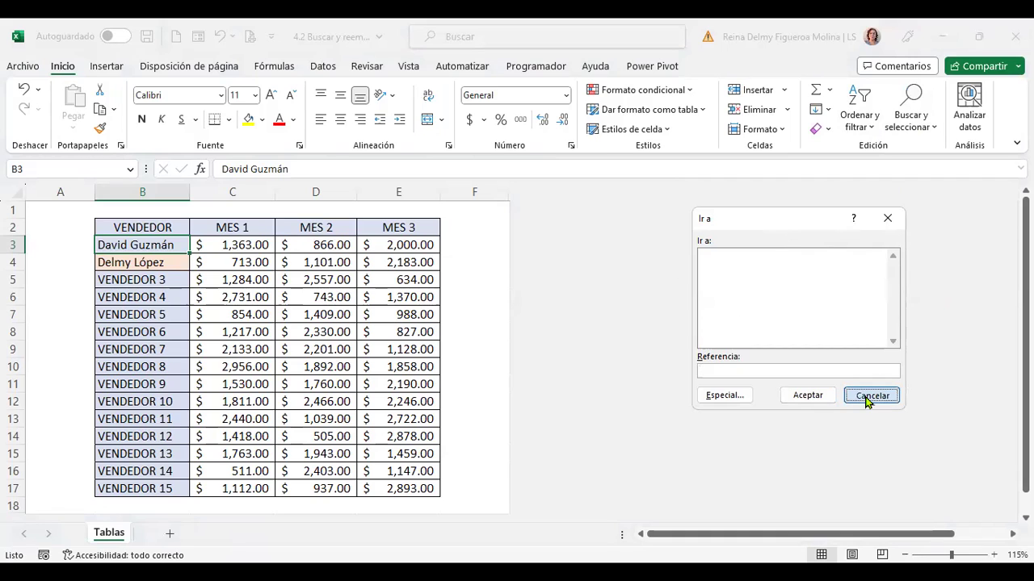
pyautogui.click(133, 170)
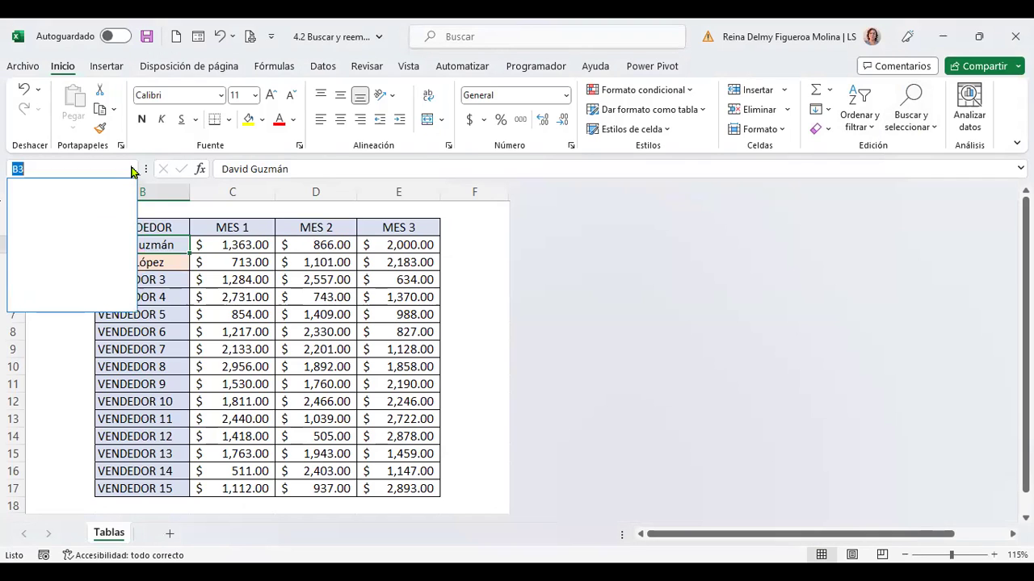
pyautogui.click(133, 171)
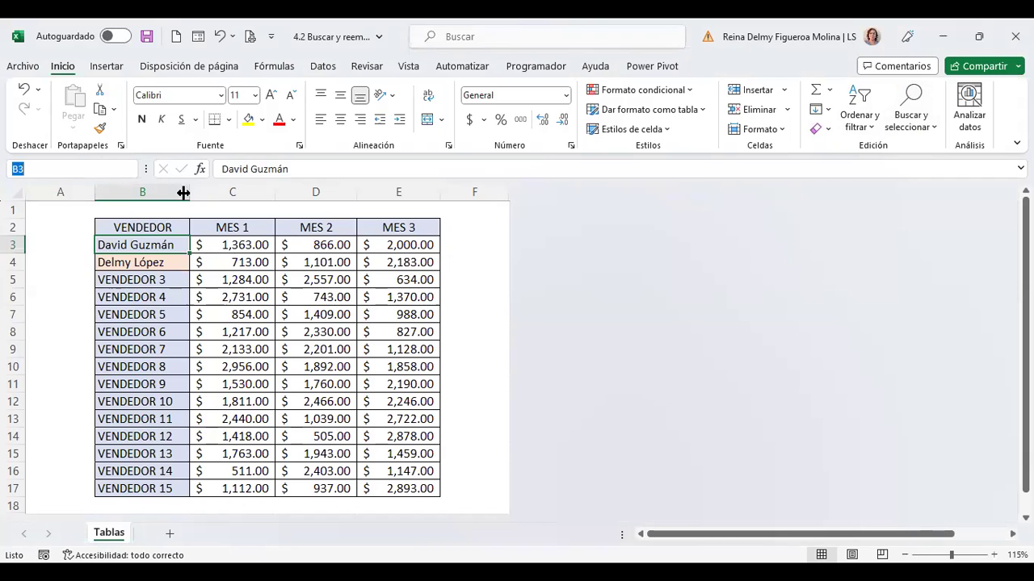
# - Go to cell E17 using Go To
pyautogui.click(935, 128)
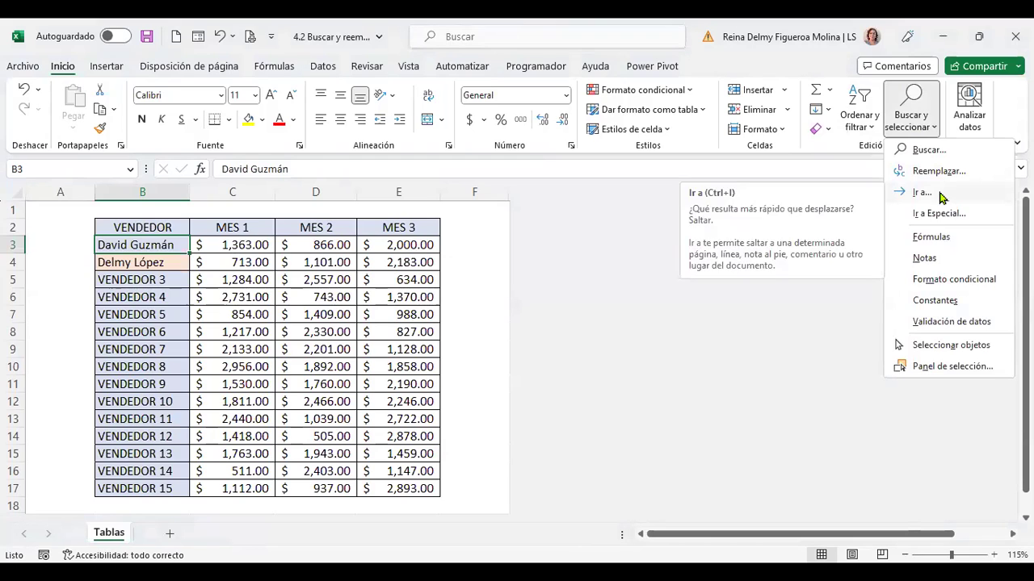
pyautogui.click(942, 196)
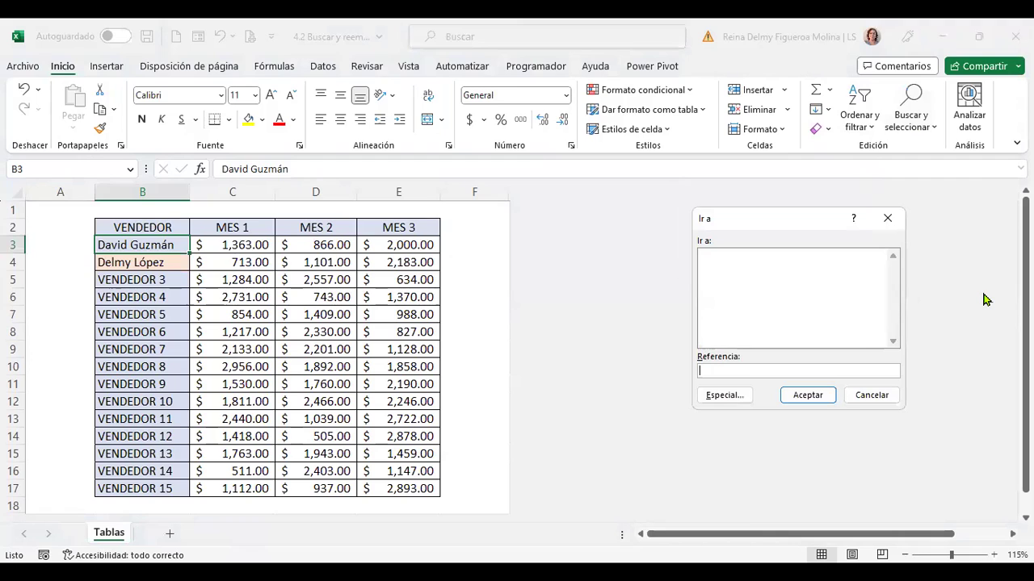
pyautogui.write('E17')
pyautogui.click(825, 400)
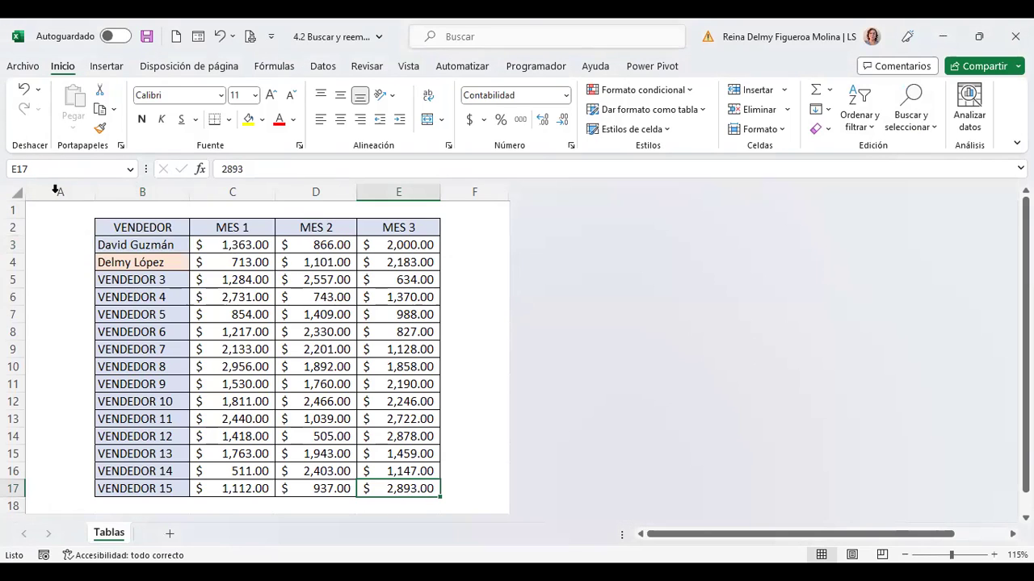
# - Reopen the Go To window and close it without jumping anywhere
pyautogui.click(934, 127)
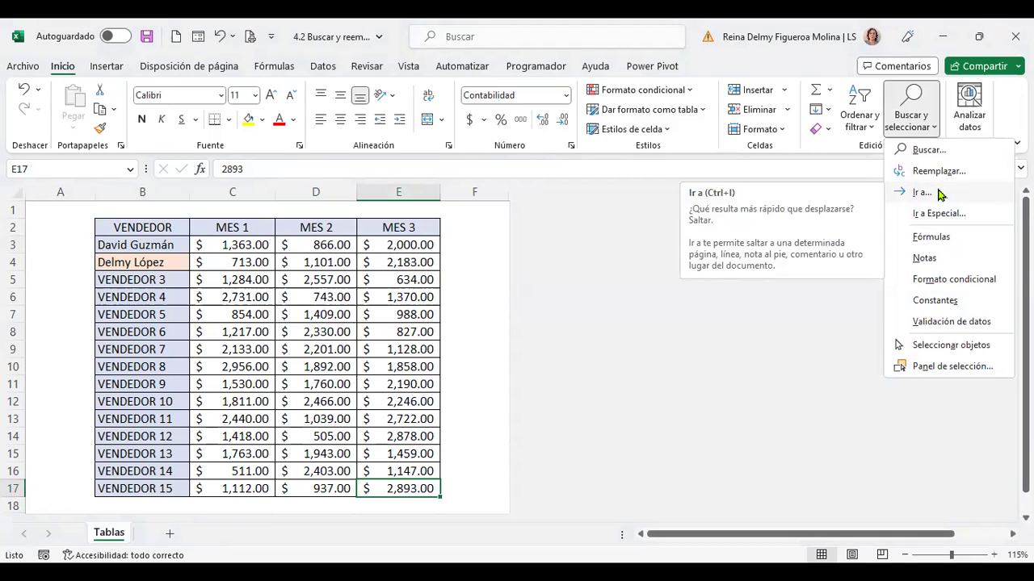
pyautogui.click(939, 194)
pyautogui.click(342, 245)
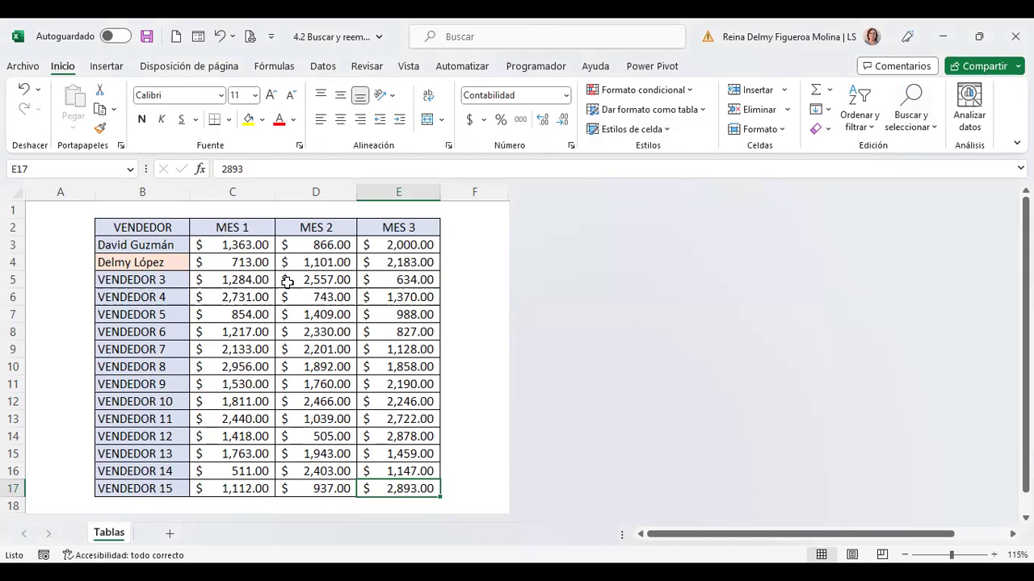
pyautogui.moveTo(242, 244); pyautogui.dragTo(426, 247)
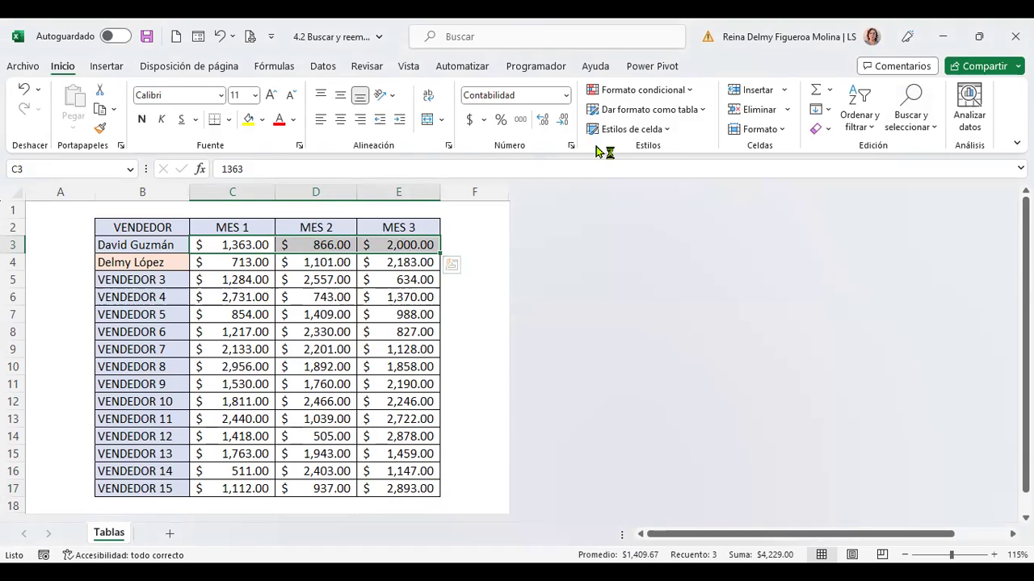
pyautogui.click(693, 94)
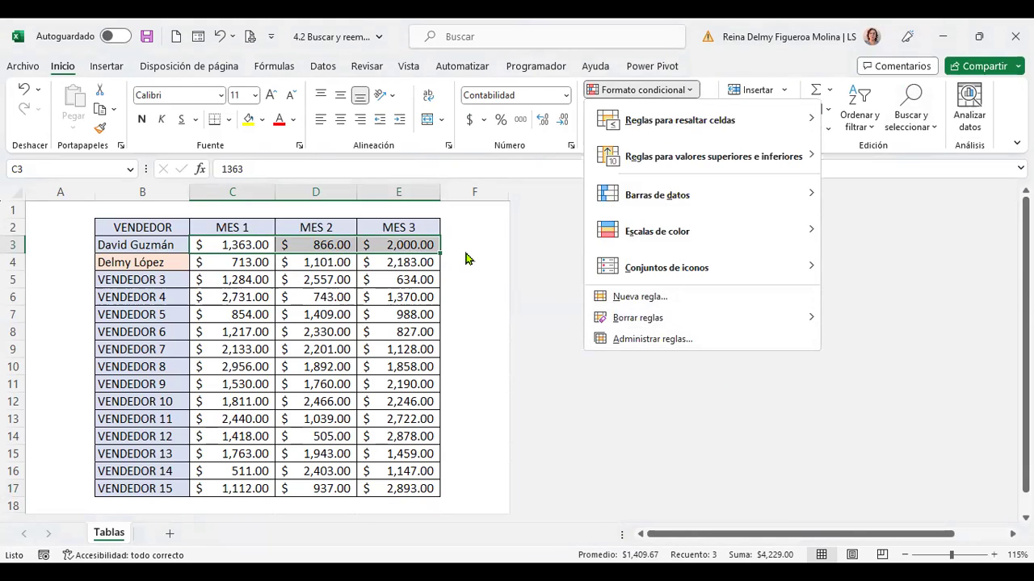
pyautogui.click(226, 244)
pyautogui.click(227, 244)
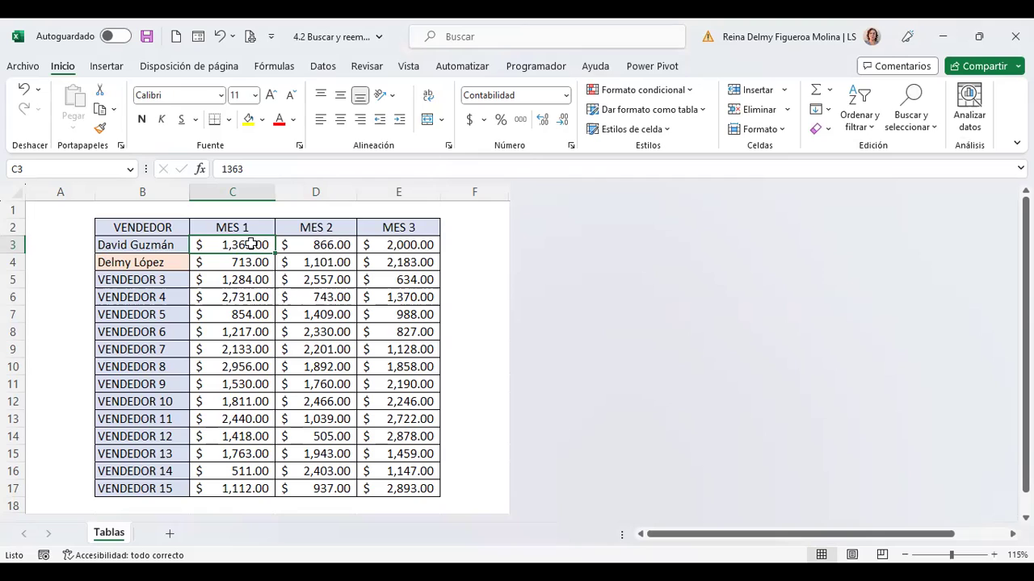
# - Copy the row 3 monthly amounts C3:E3 with C9 as the destination
pyautogui.moveTo(251, 244); pyautogui.dragTo(396, 243)
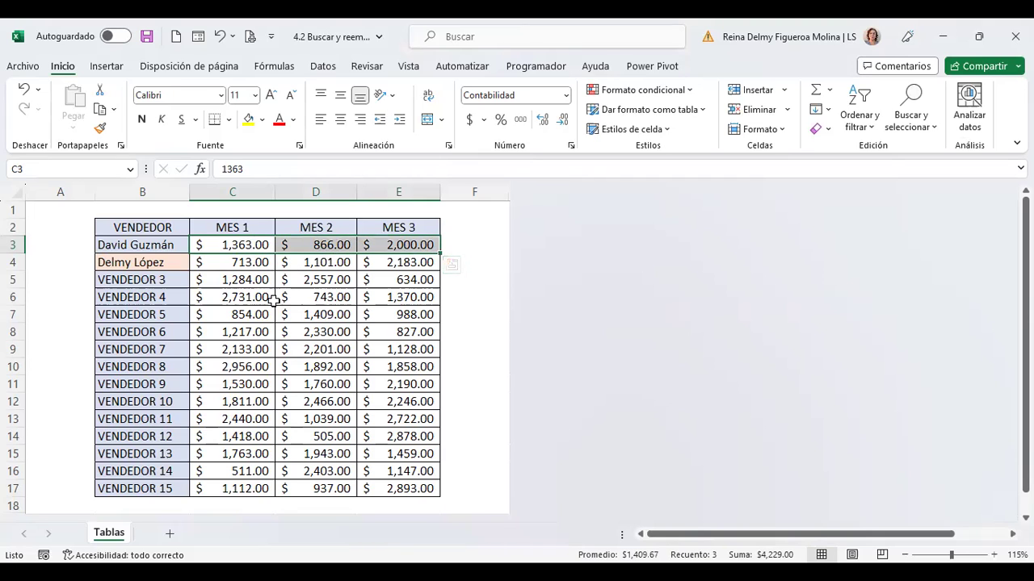
pyautogui.hotkey('ctrl', 'c')
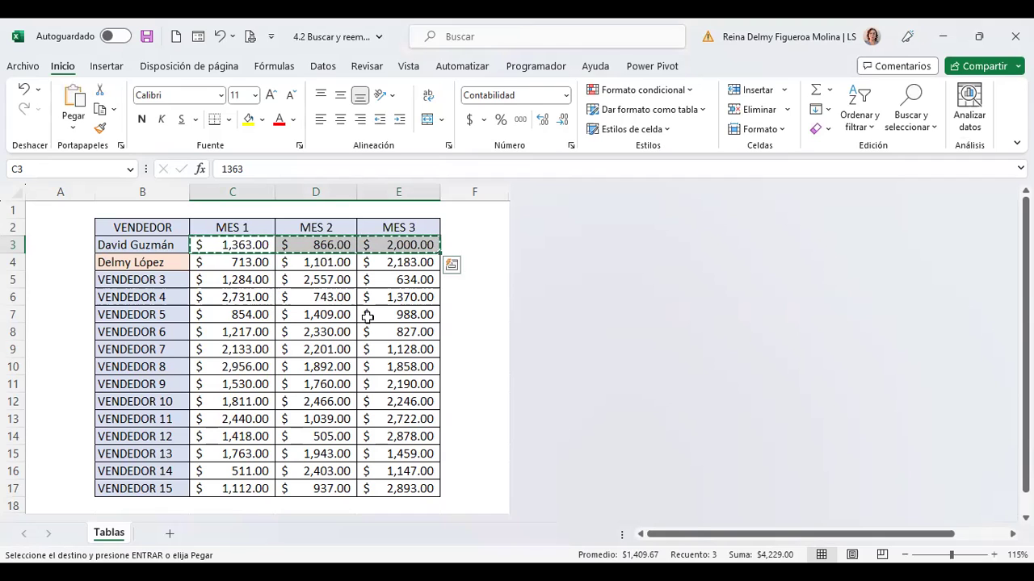
pyautogui.click(230, 349)
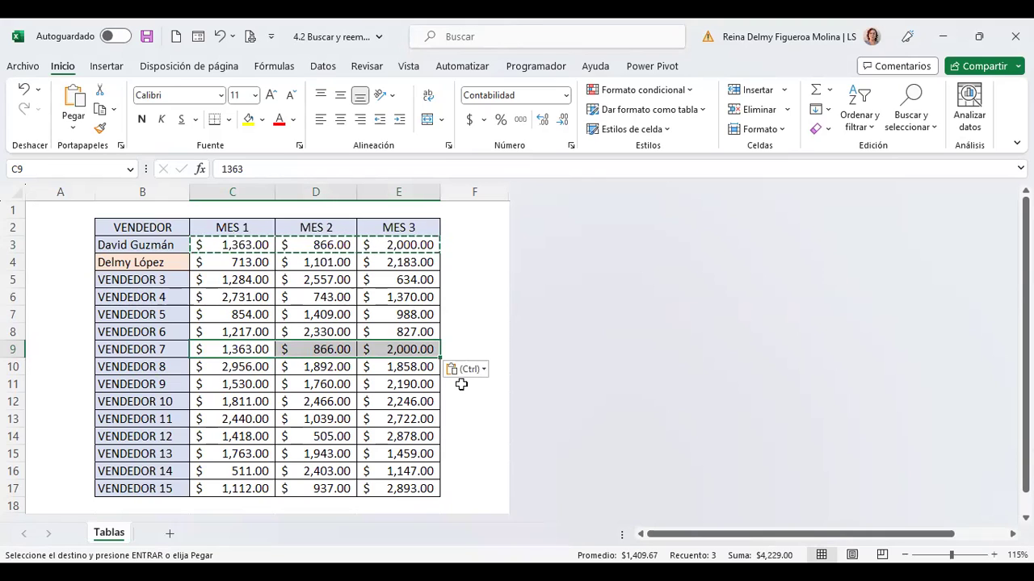
pyautogui.press('Escape')
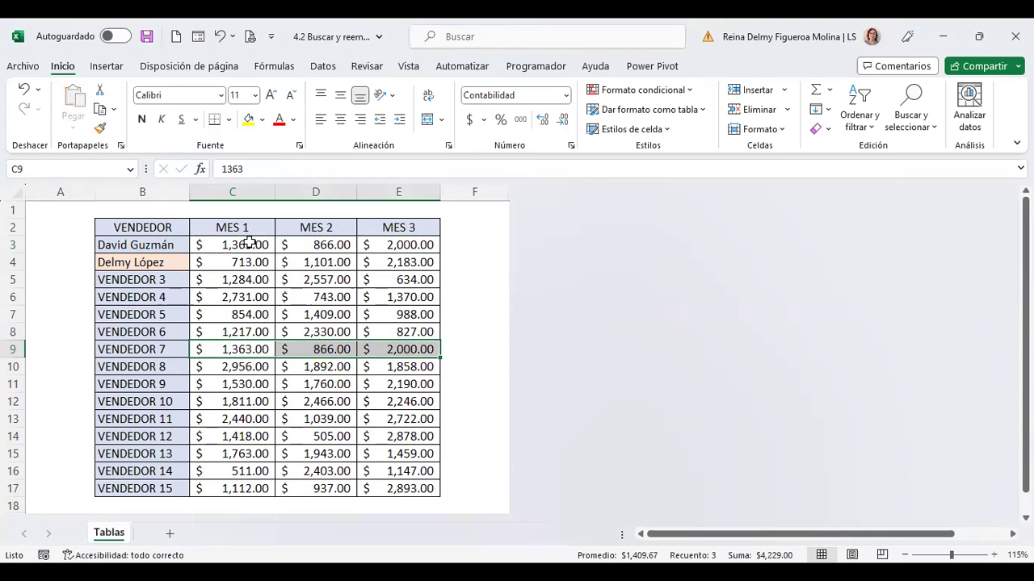
# - Copy the whole first vendor row B3:E3 and paste it into row 9 at B9
pyautogui.click(249, 242)
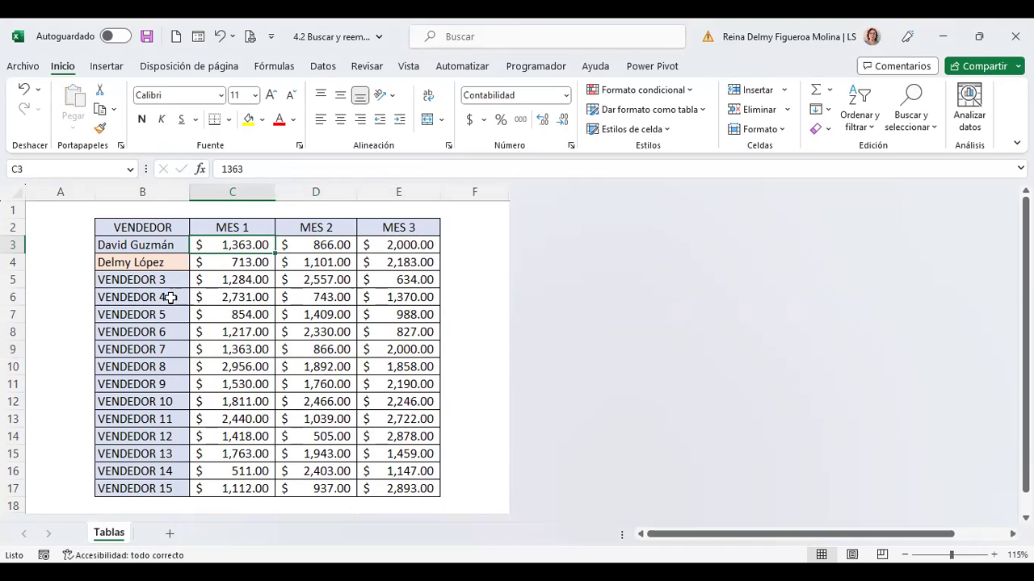
pyautogui.click(170, 244)
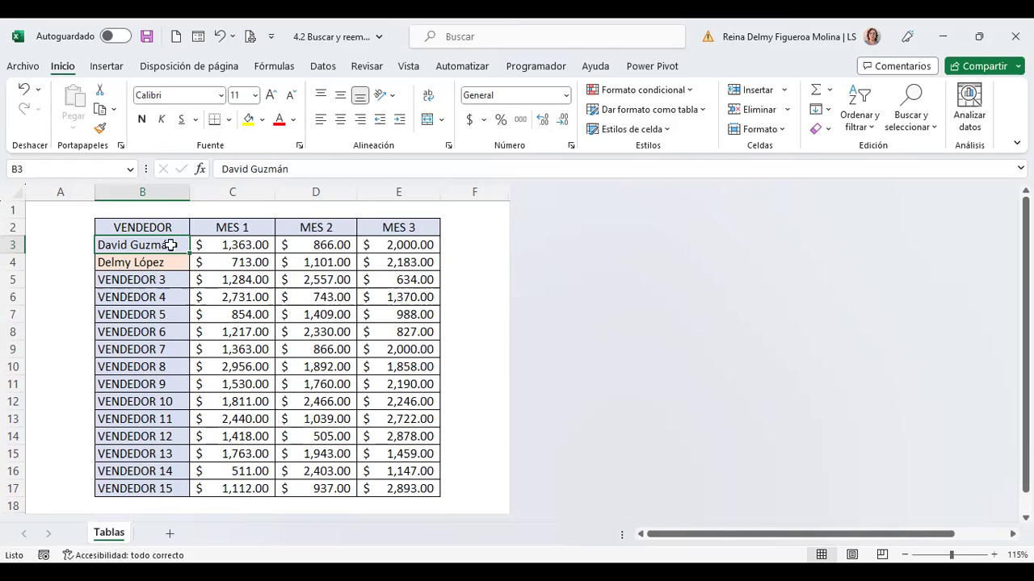
pyautogui.moveTo(167, 243); pyautogui.dragTo(390, 242)
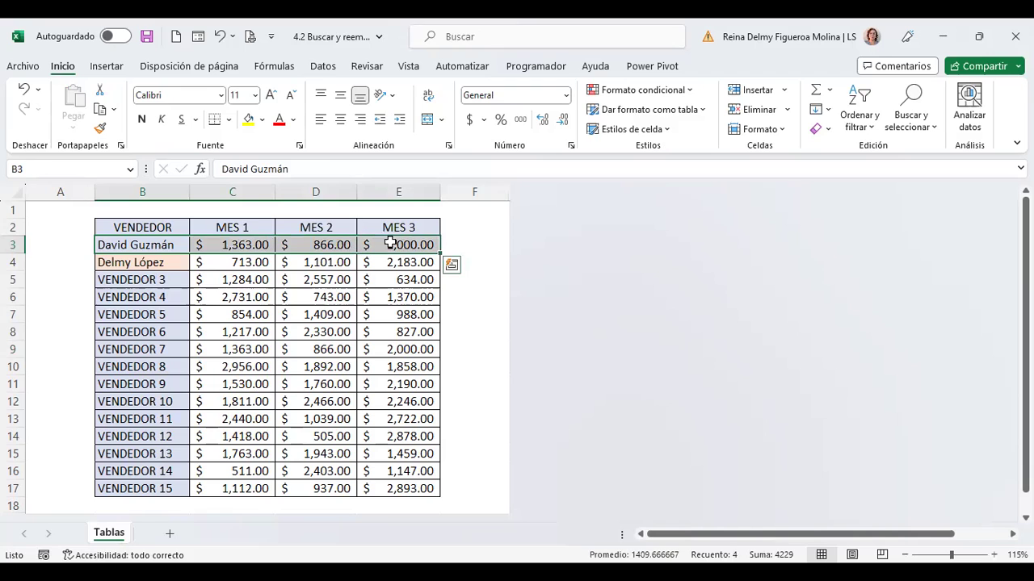
pyautogui.hotkey('ctrl', 'c')
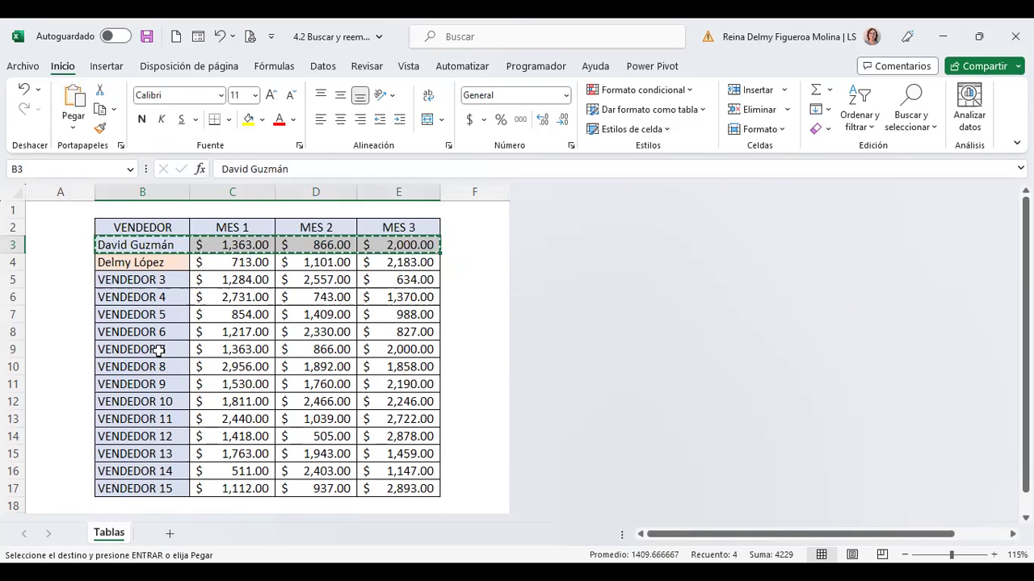
pyautogui.click(157, 349)
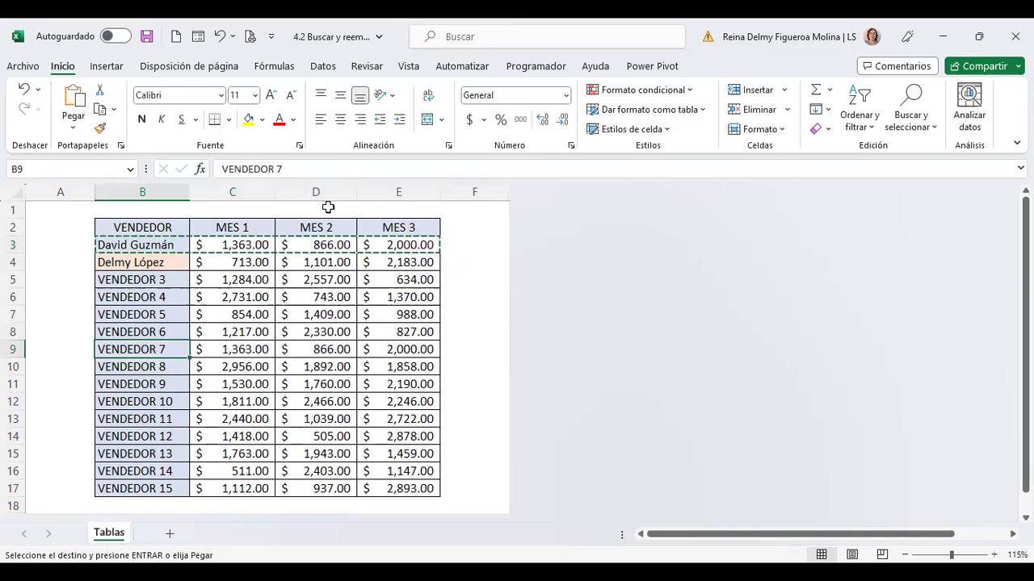
pyautogui.hotkey('ctrl', 'v')
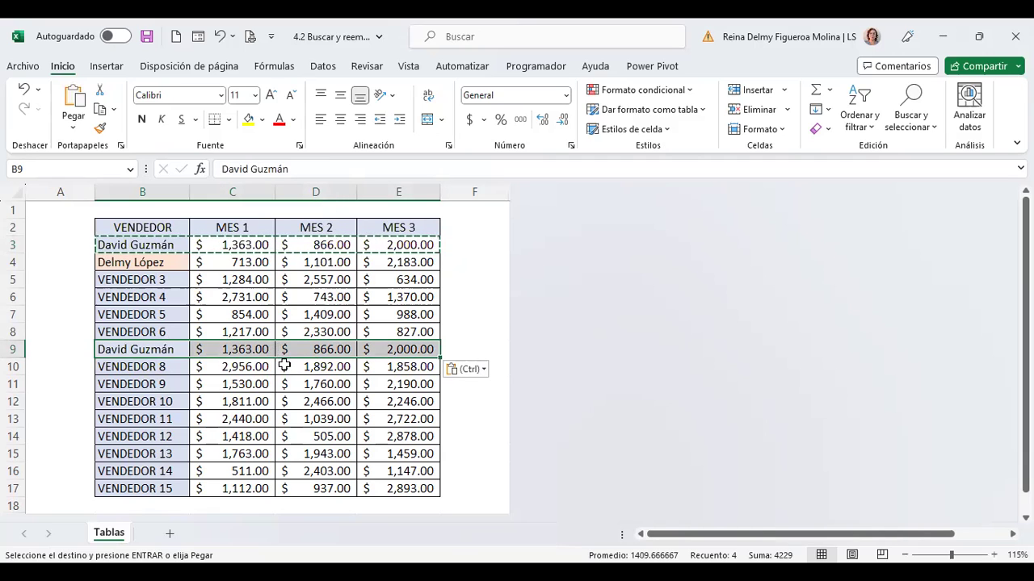
pyautogui.press('Escape')
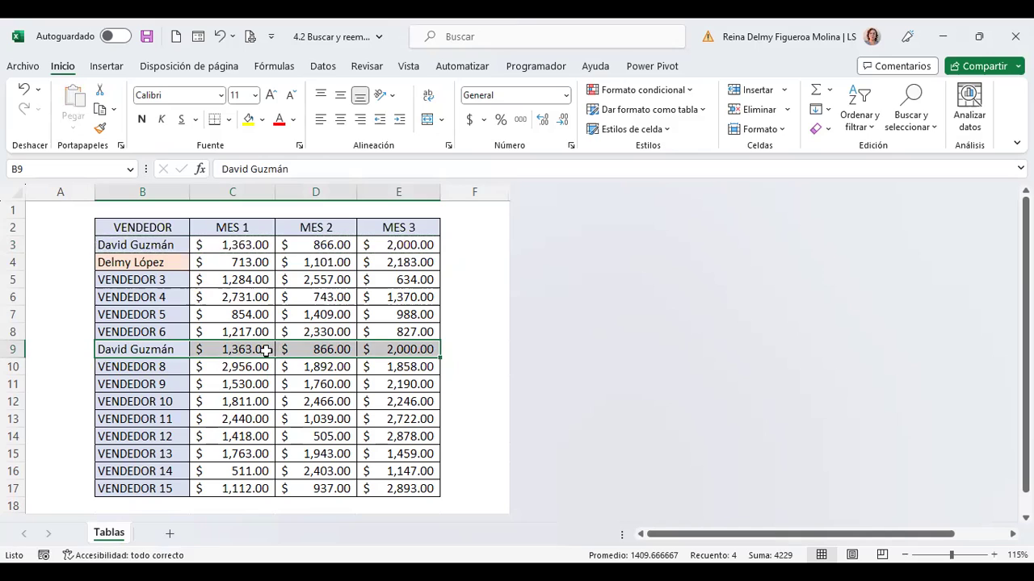
pyautogui.click(269, 350)
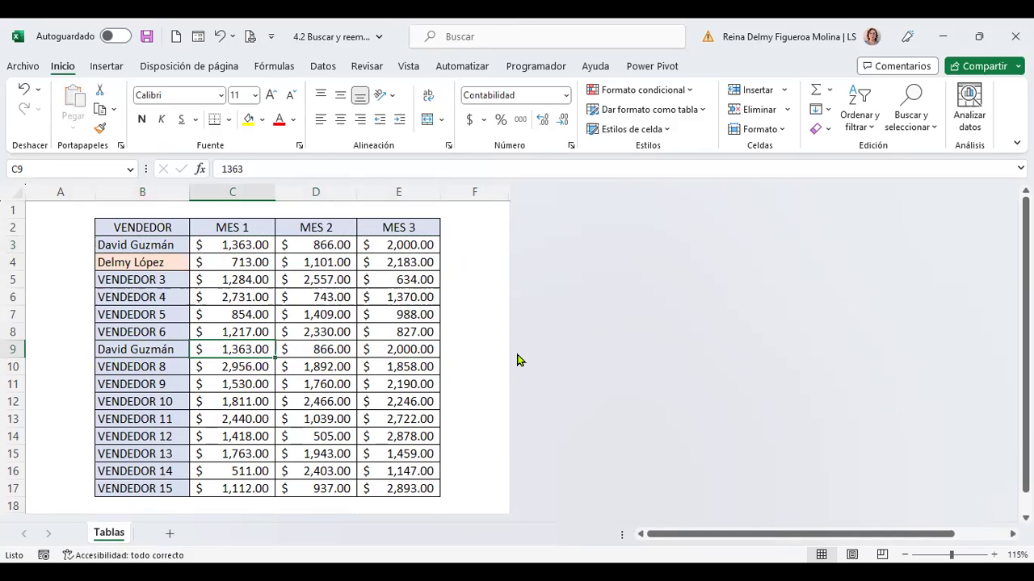
# - Find all cells with the first vendor's name (B3 and B9), enlarge the results list, and switch to replacing
pyautogui.click(932, 128)
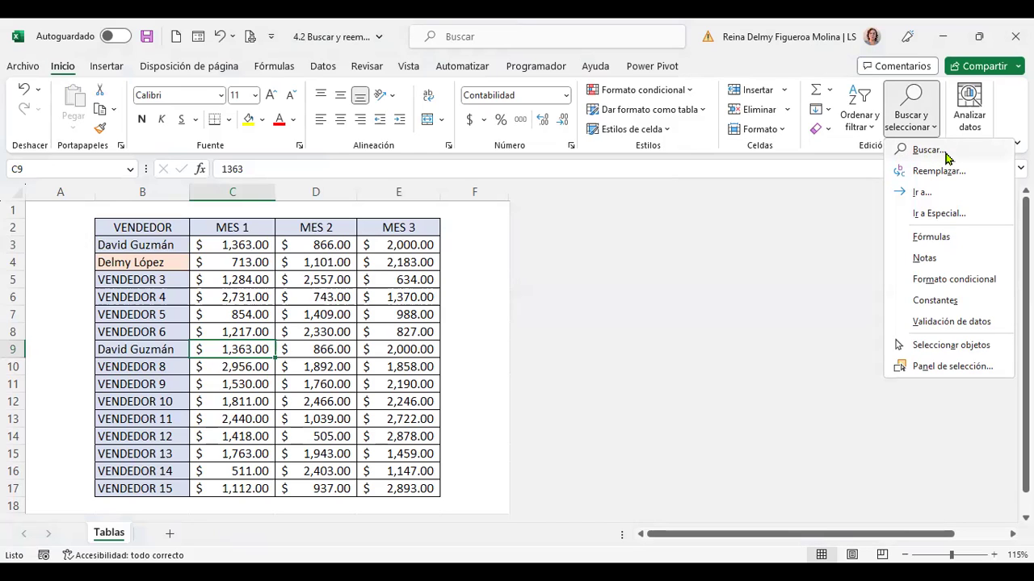
pyautogui.click(945, 152)
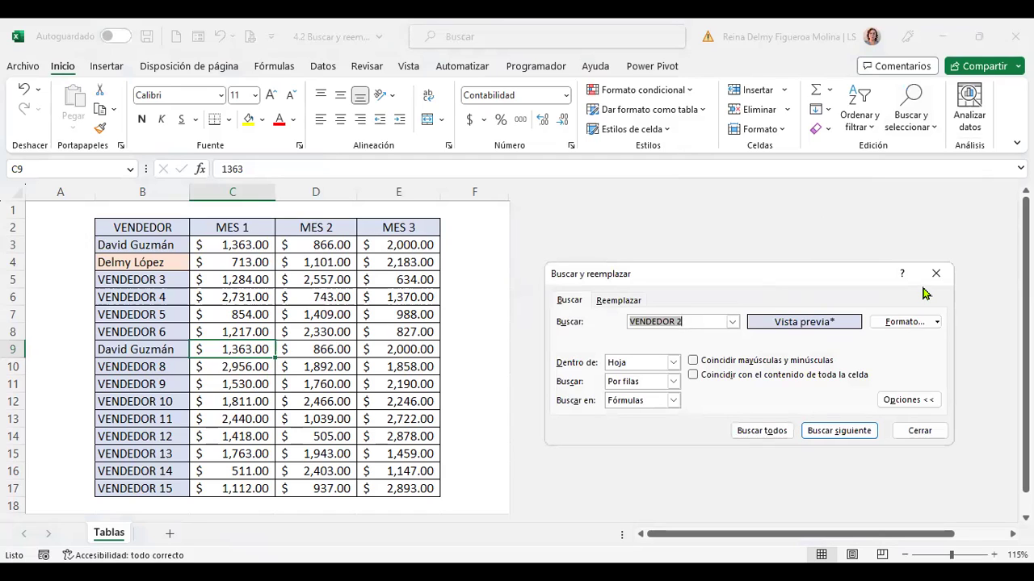
pyautogui.write('d Guzmán')
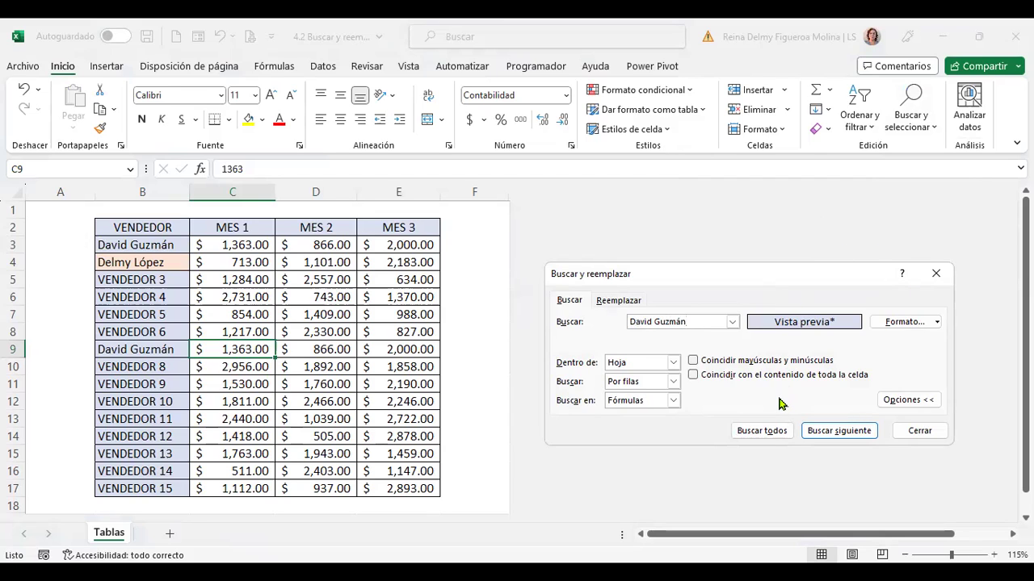
pyautogui.click(759, 433)
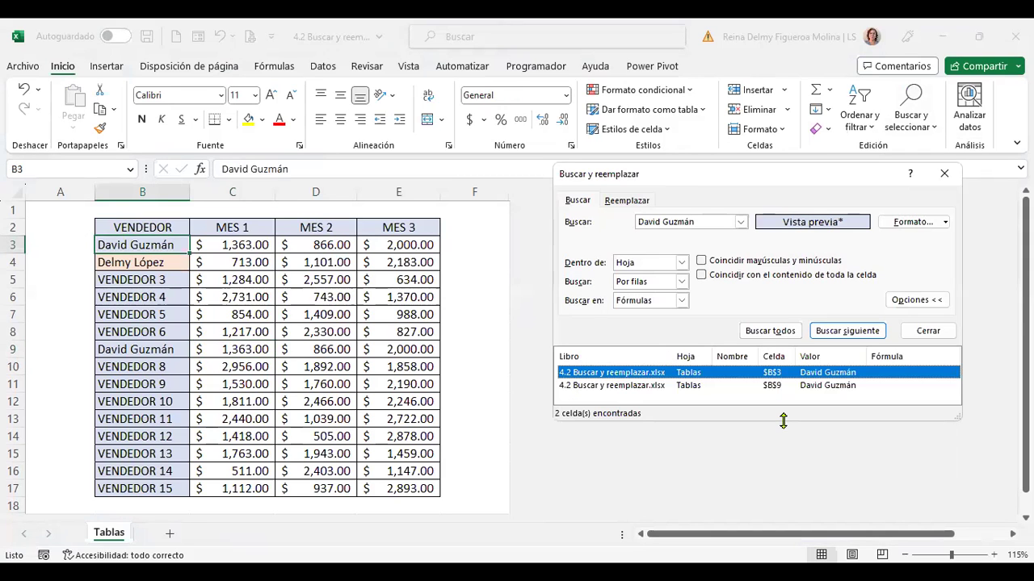
pyautogui.moveTo(554, 413); pyautogui.dragTo(554, 466)
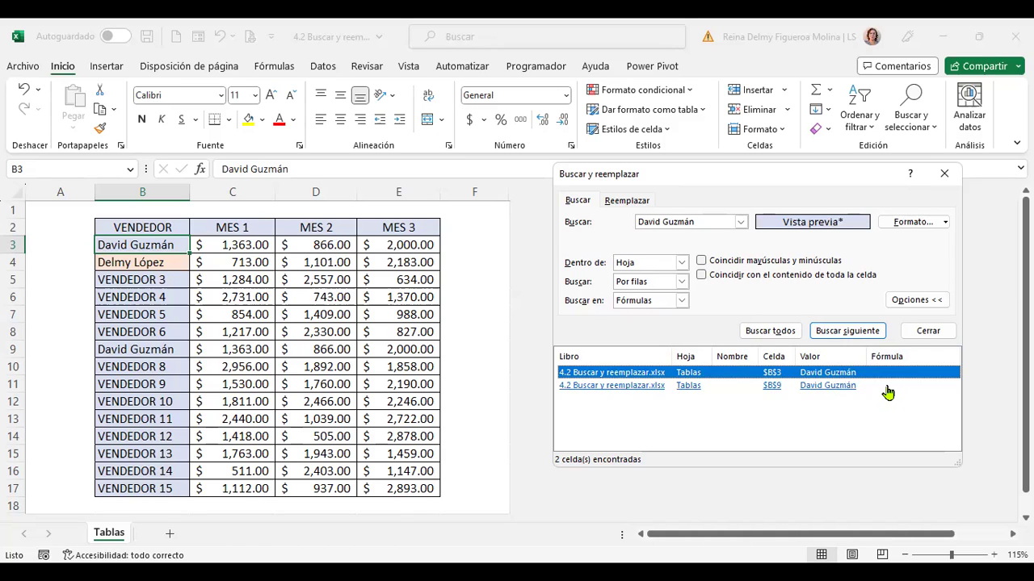
pyautogui.click(644, 205)
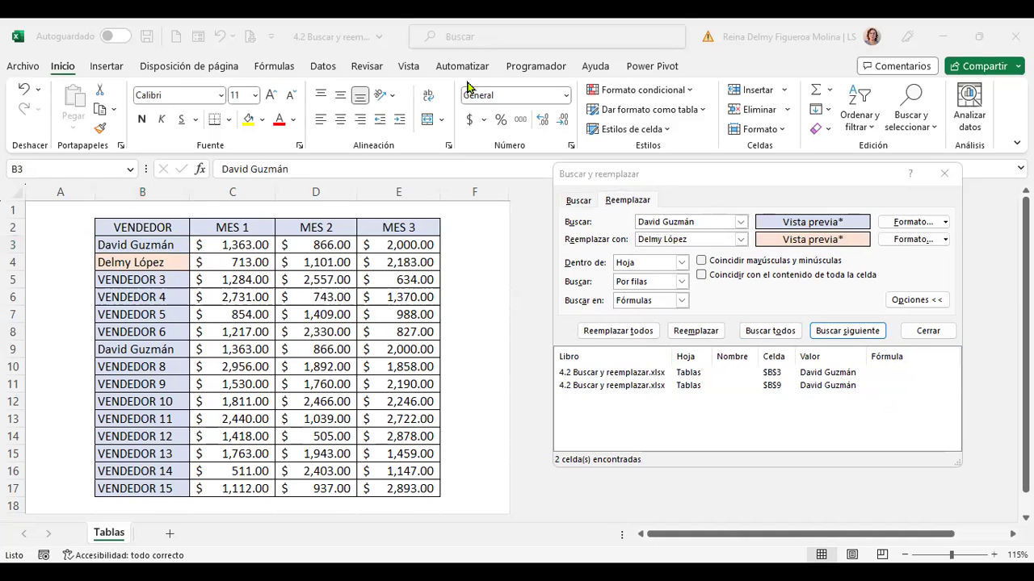
# - Enter another seller's name as replacement, clear the replacement formatting, and replace only the name in B3
pyautogui.click(708, 241)
pyautogui.write('Jessica Rivera')
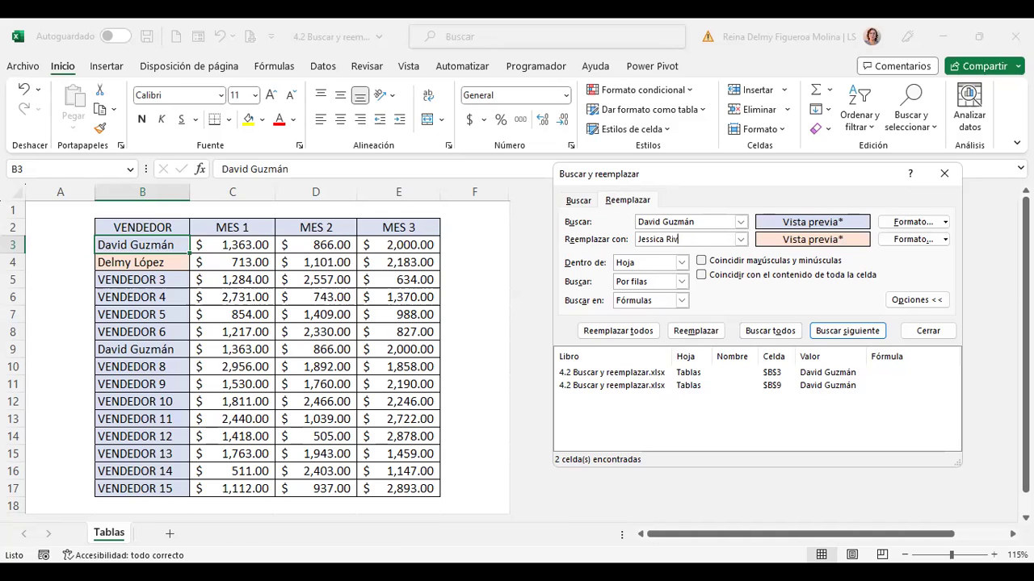
pyautogui.click(945, 240)
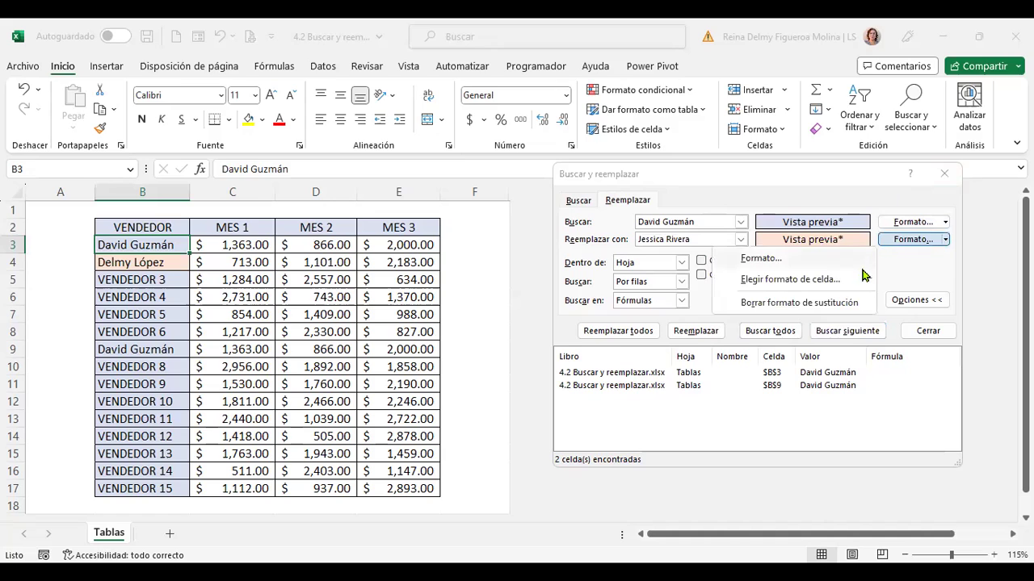
pyautogui.click(838, 303)
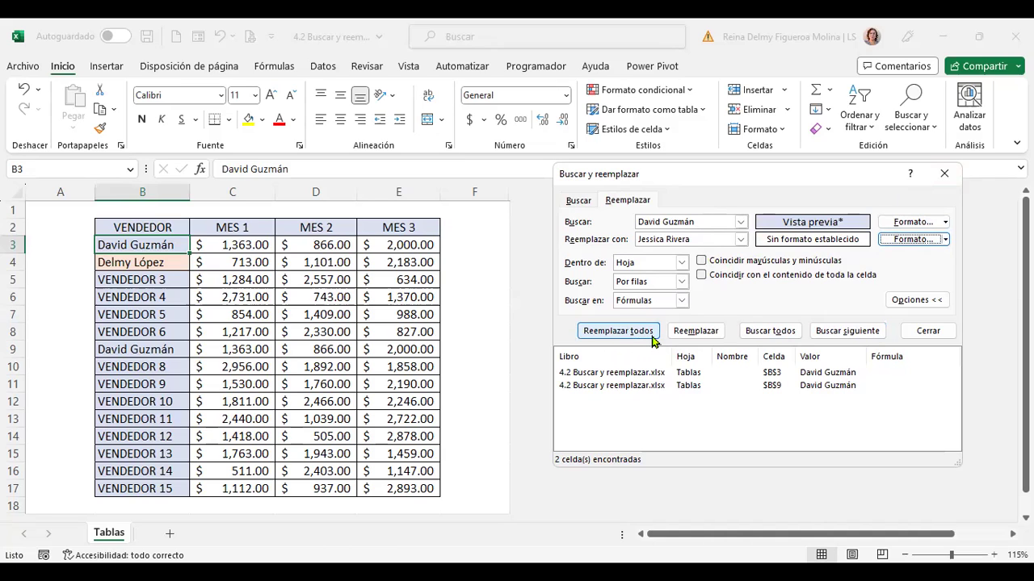
pyautogui.click(699, 332)
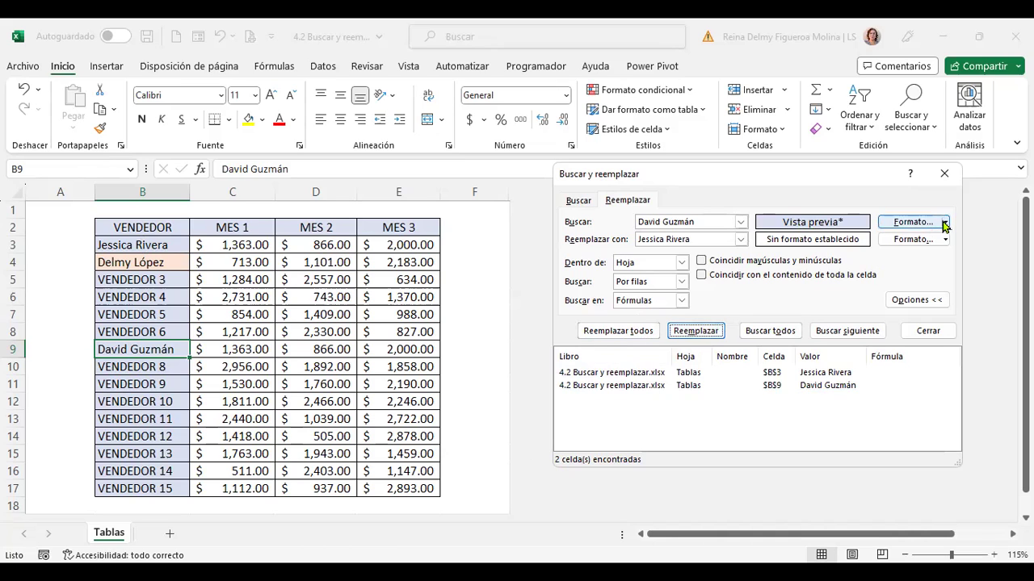
# - Close Find and Replace and select the row 3 monthly amounts C3:E3
pyautogui.click(945, 176)
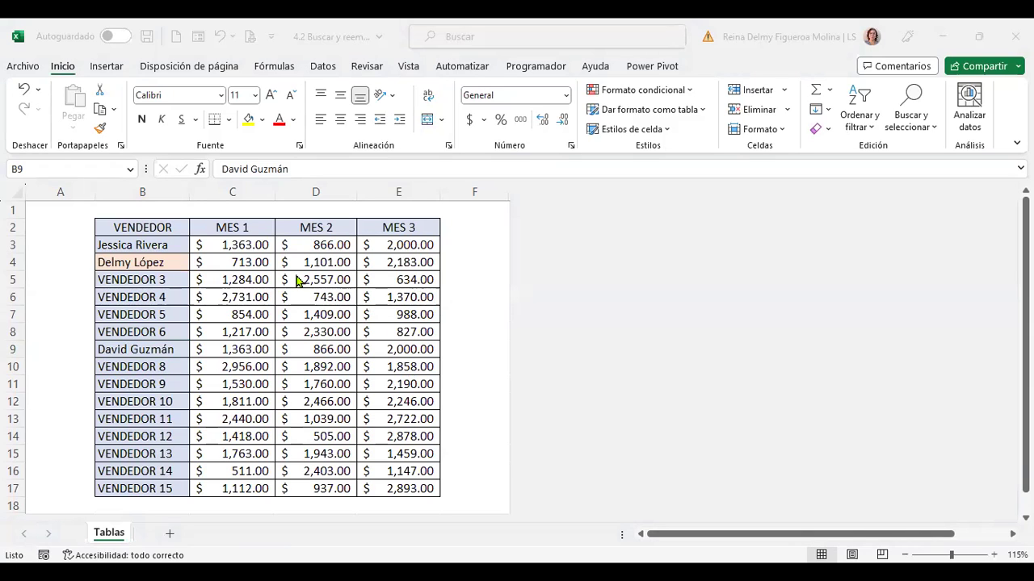
pyautogui.click(253, 356)
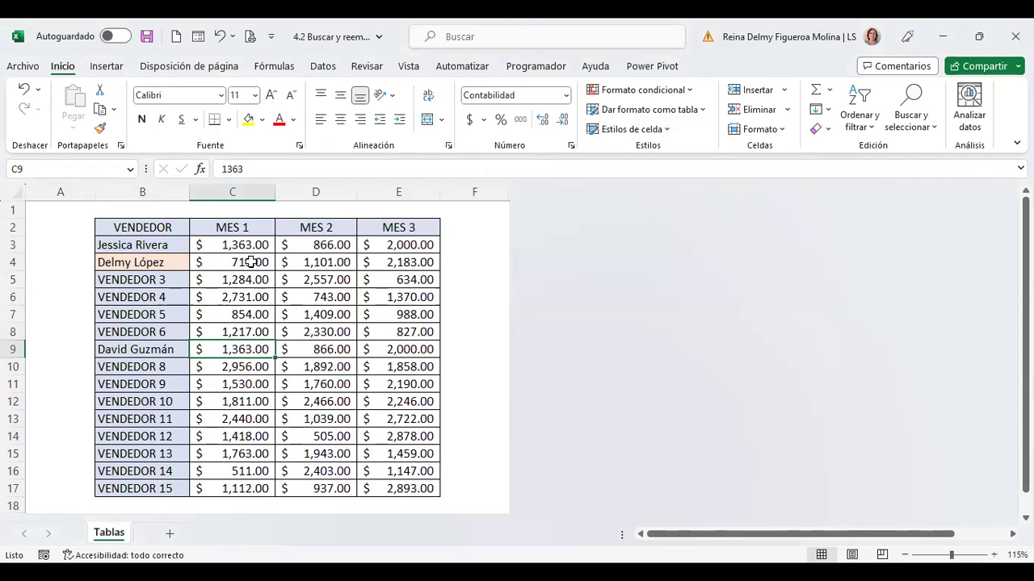
pyautogui.moveTo(250, 245); pyautogui.dragTo(428, 242)
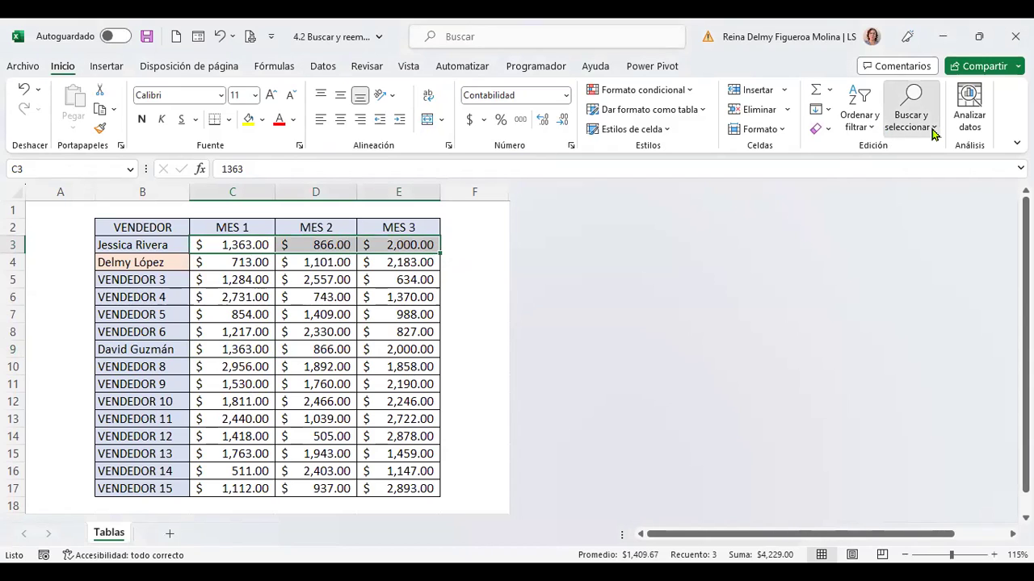
# - Search for 866 with Ctrl+B and dismiss the not-found message
pyautogui.hotkey('ctrl', 'b')
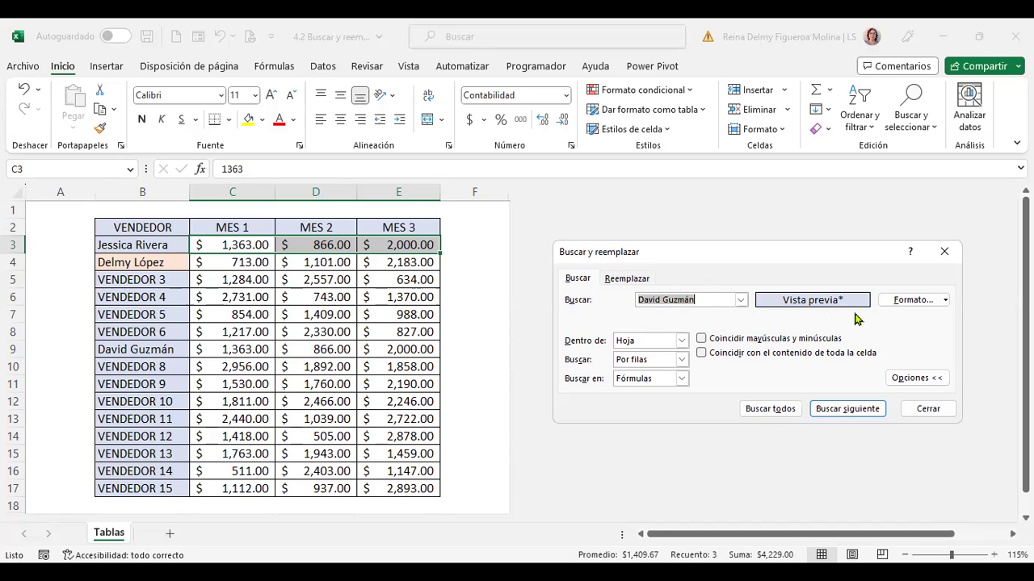
pyautogui.write('866')
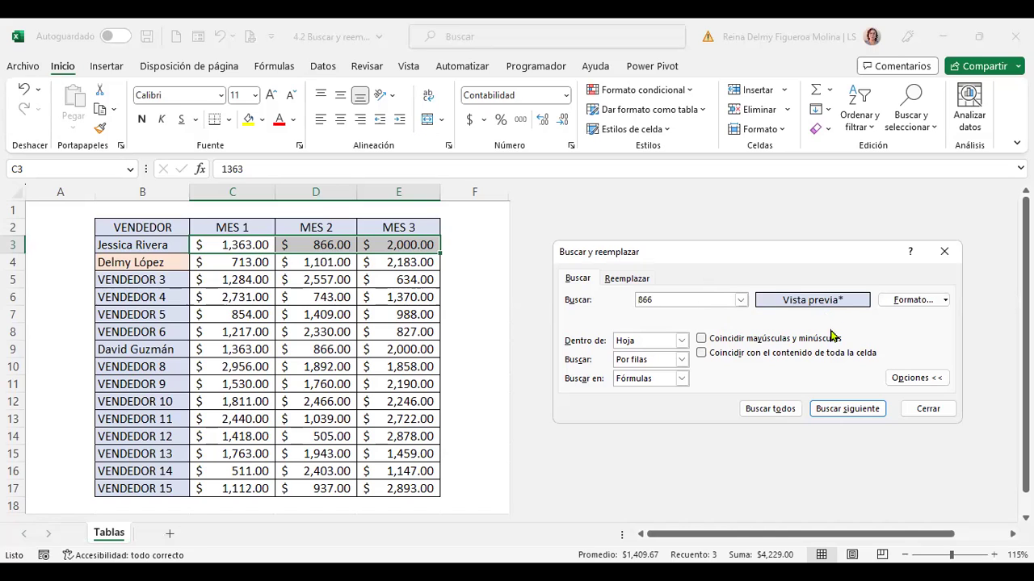
pyautogui.click(785, 410)
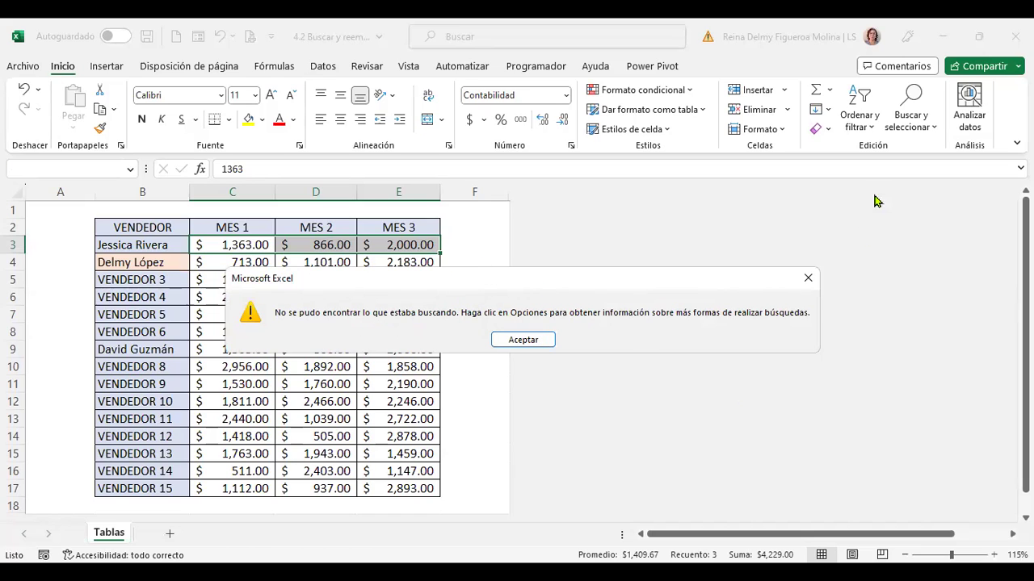
pyautogui.press('Return')
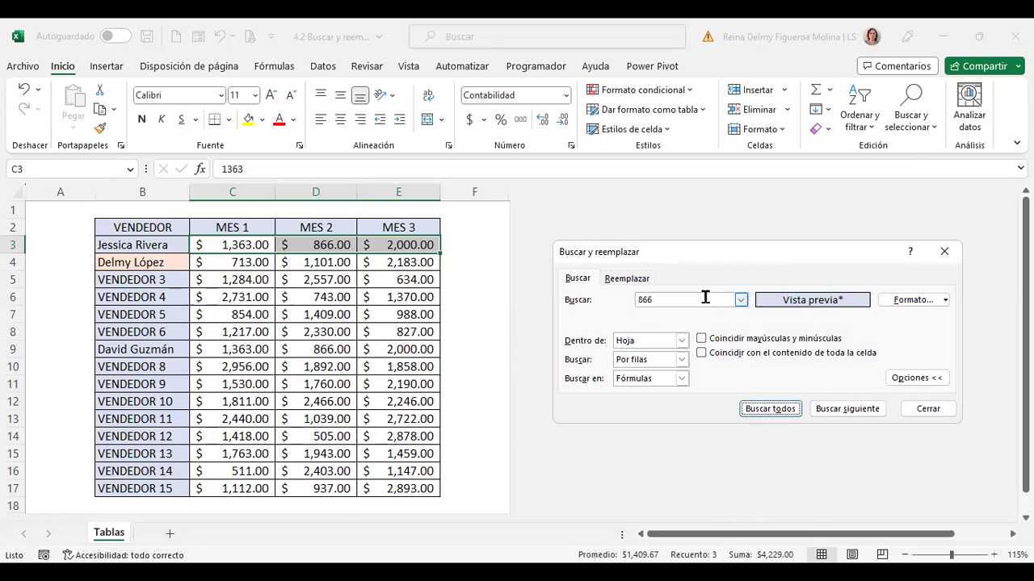
# - Clear the search format criterion, find all 866 matches (D3 only), then close the window
pyautogui.click(705, 298)
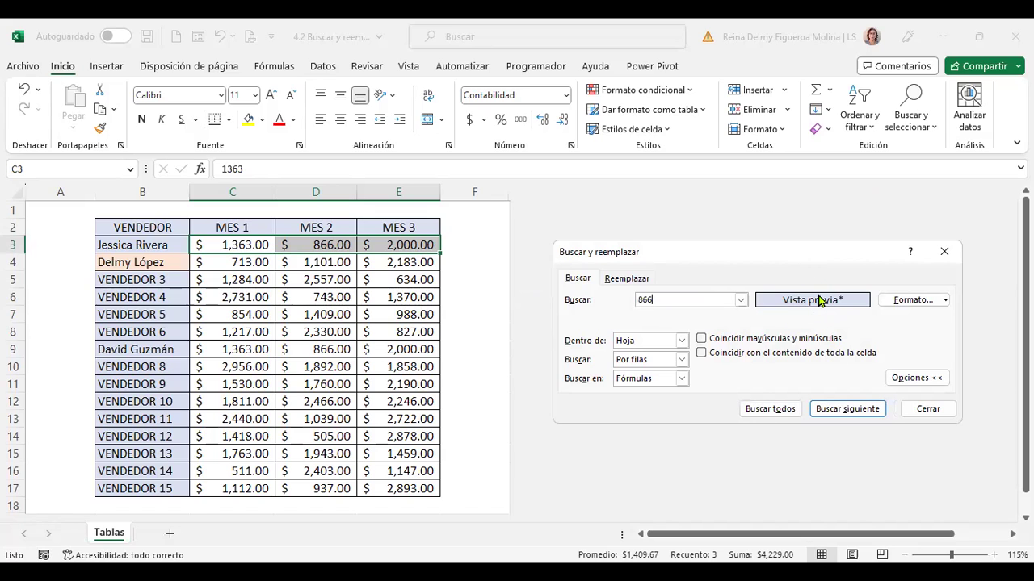
pyautogui.click(945, 300)
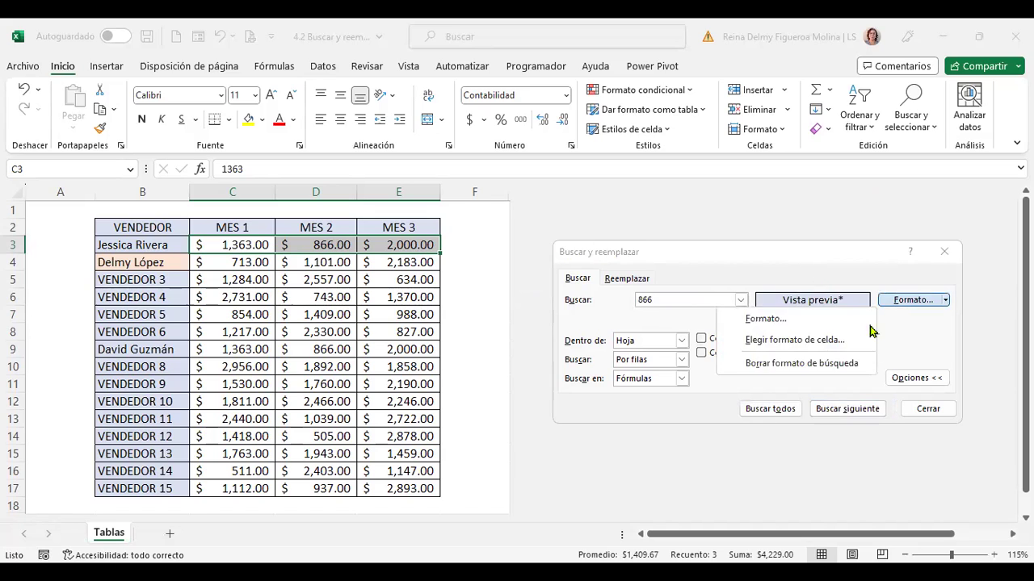
pyautogui.click(792, 364)
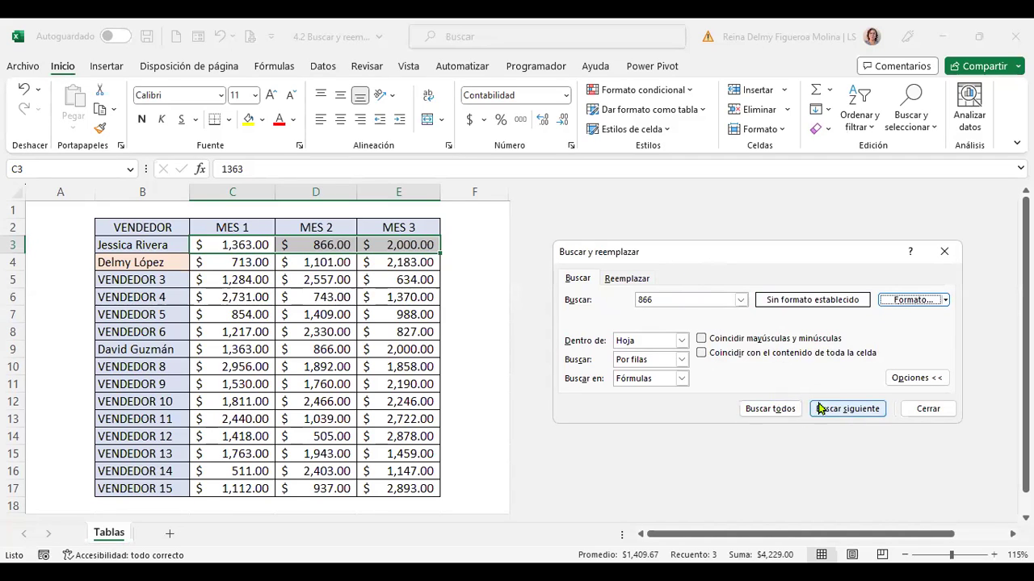
pyautogui.click(774, 411)
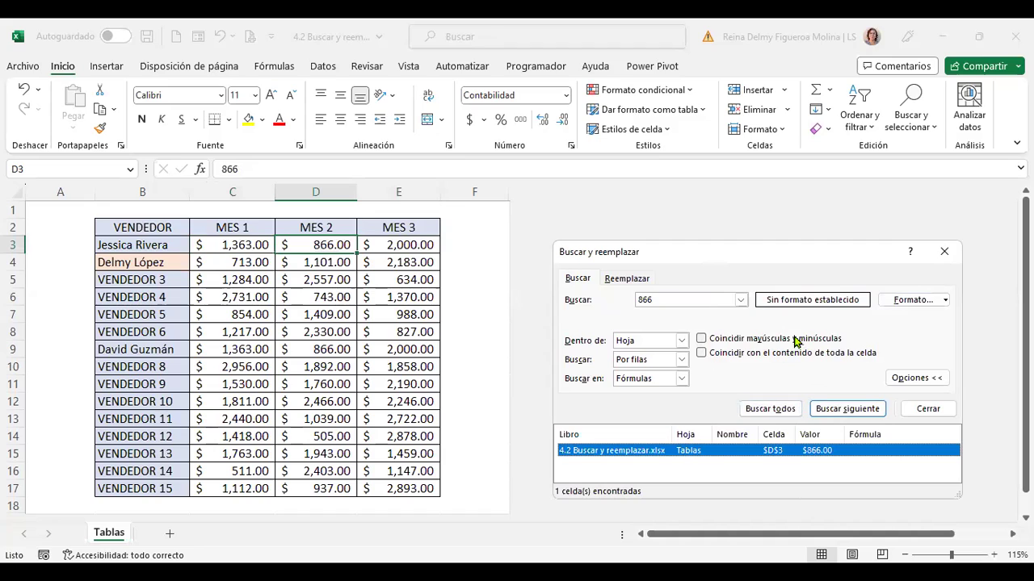
pyautogui.click(765, 450)
pyautogui.click(944, 251)
# - Return to the worksheet and move the selection from E3 down to E5
pyautogui.click(393, 249)
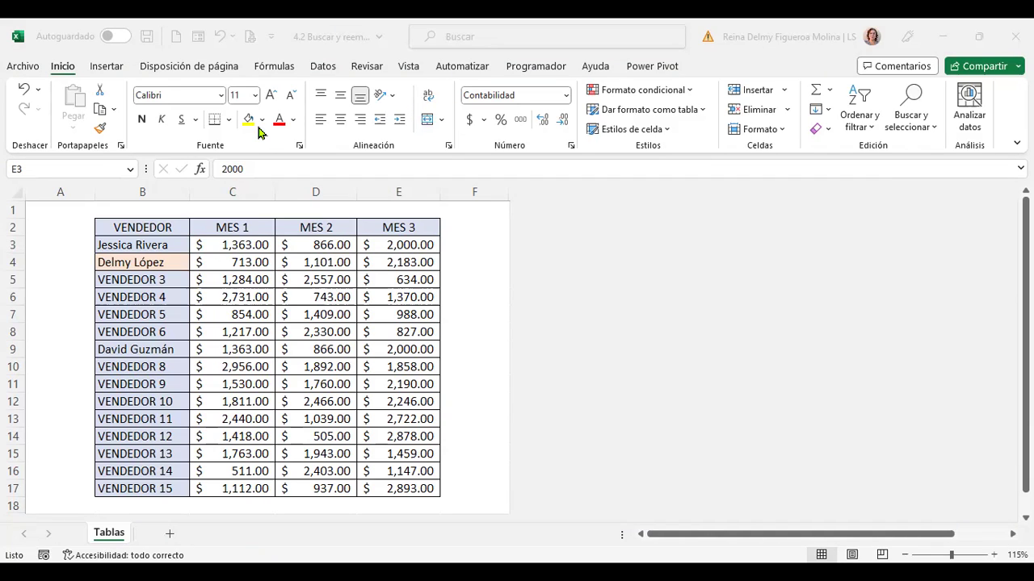
pyautogui.click(402, 245)
pyautogui.press('Down')
pyautogui.press('Down')
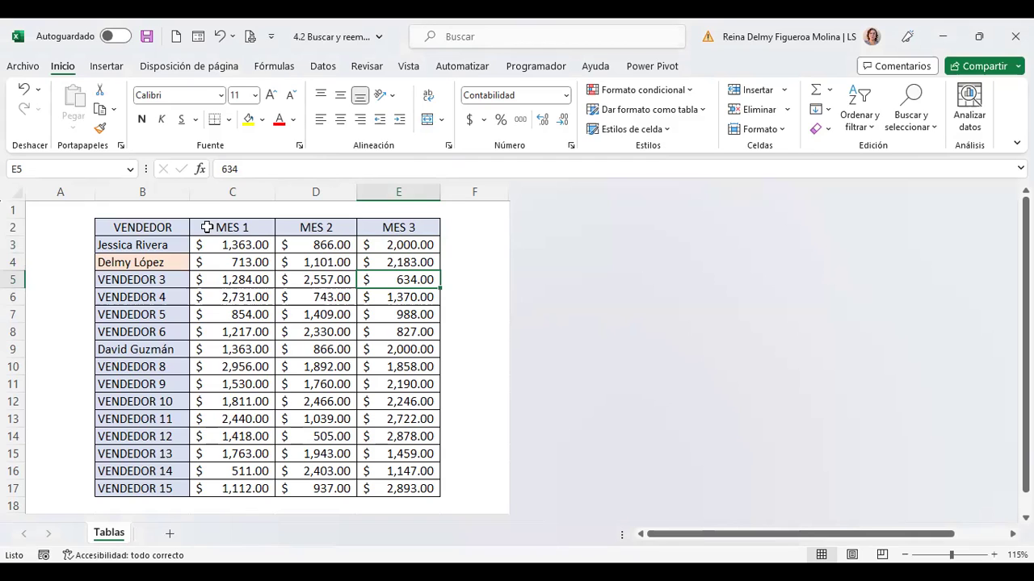
# - Select all of column C, which holds the MES 1 amounts
pyautogui.click(234, 192)
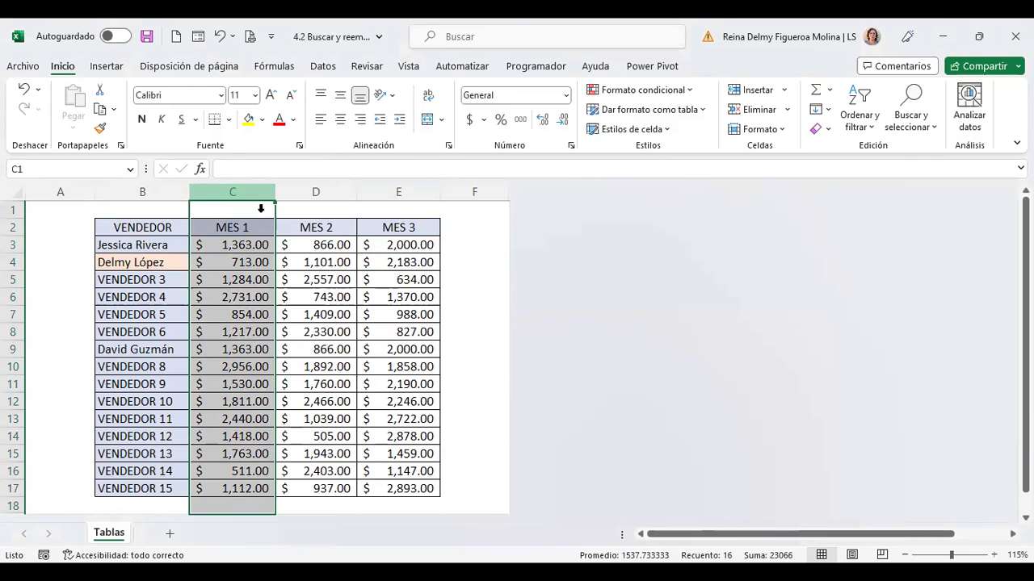
# - Insert two blank columns before MES 1
pyautogui.rightClick(266, 320)
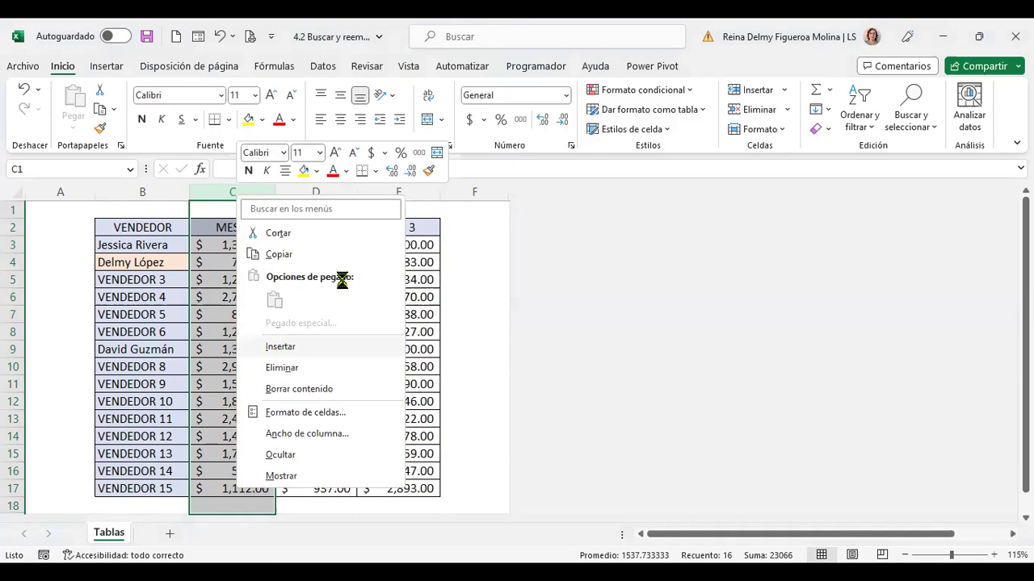
pyautogui.press('Escape')
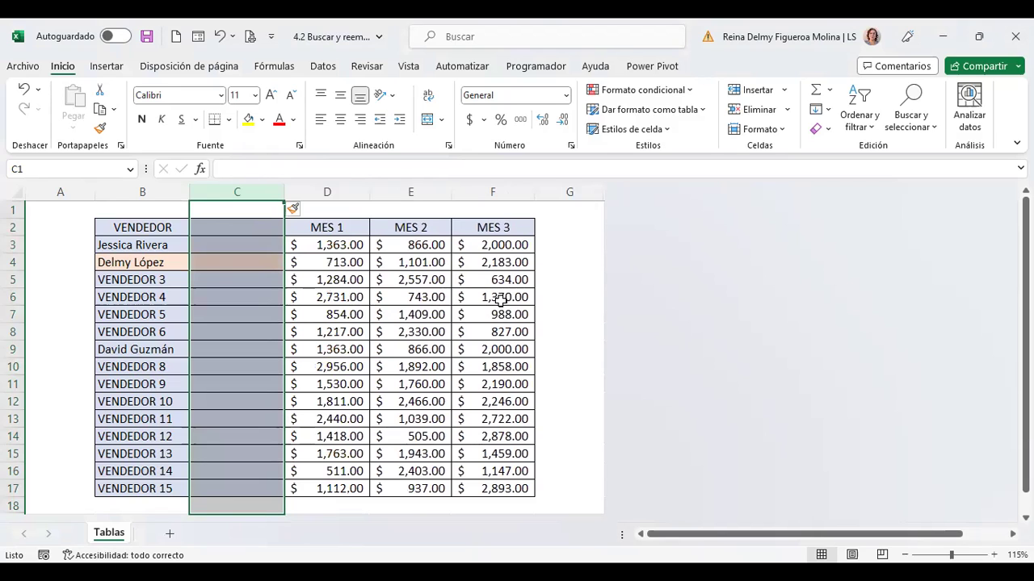
pyautogui.hotkey('ctrl', '+')
# - Set the fill of the new cells C2:D17 to Sin relleno
pyautogui.moveTo(242, 223)
pyautogui.mouseDown()
pyautogui.moveTo(360, 436)
pyautogui.moveTo(354, 488)
pyautogui.mouseUp()
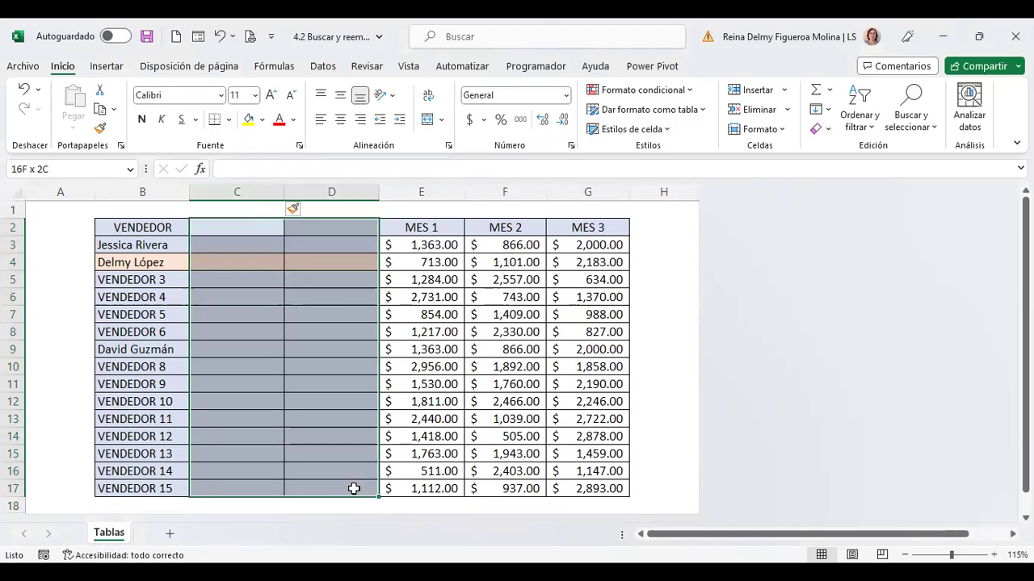
pyautogui.click(264, 123)
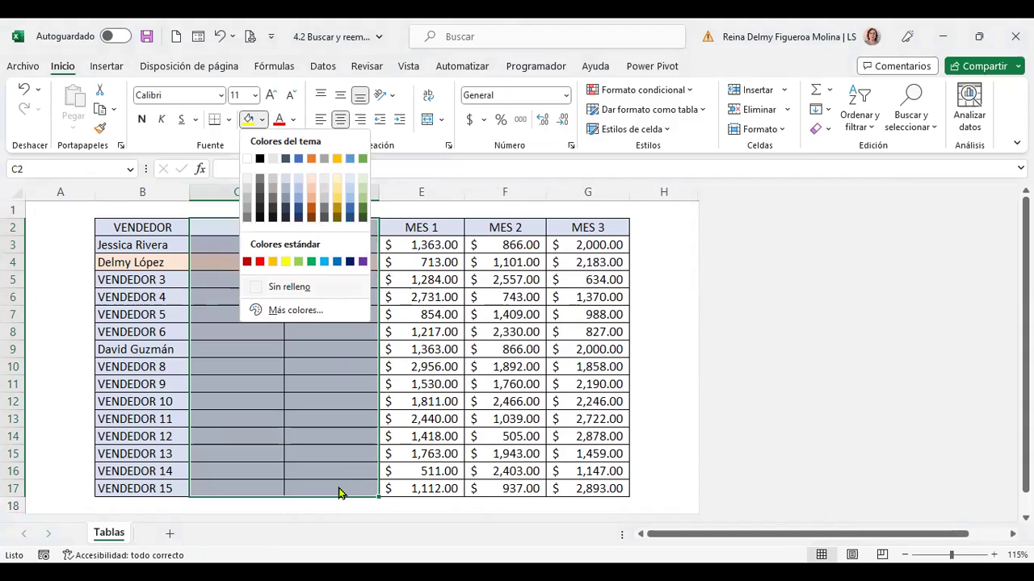
pyautogui.click(289, 286)
pyautogui.click(235, 232)
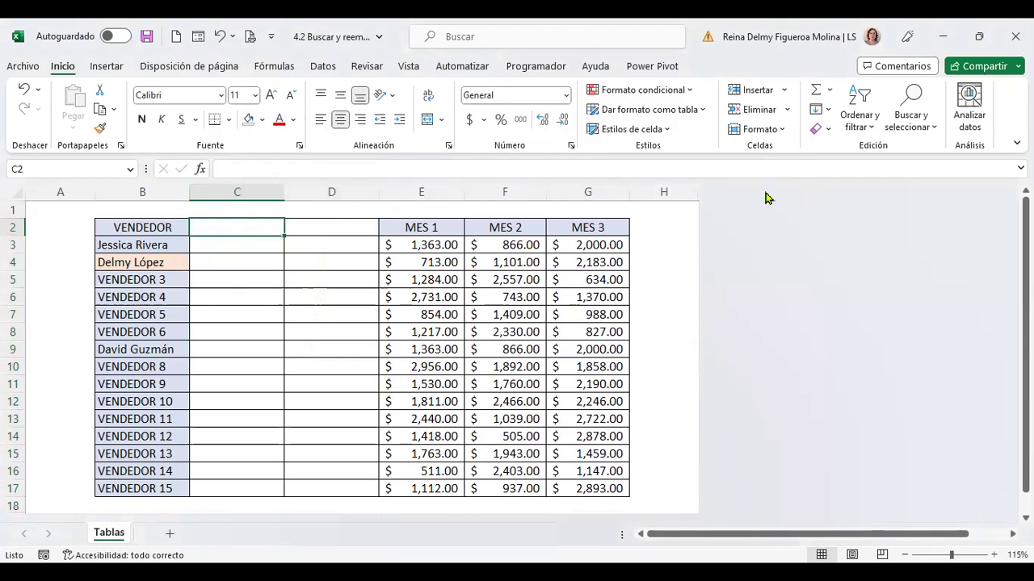
# - Head the new columns DIRECCIÓN in C2 and TELÉFONO in D2
pyautogui.write('DIRECCIÓN')
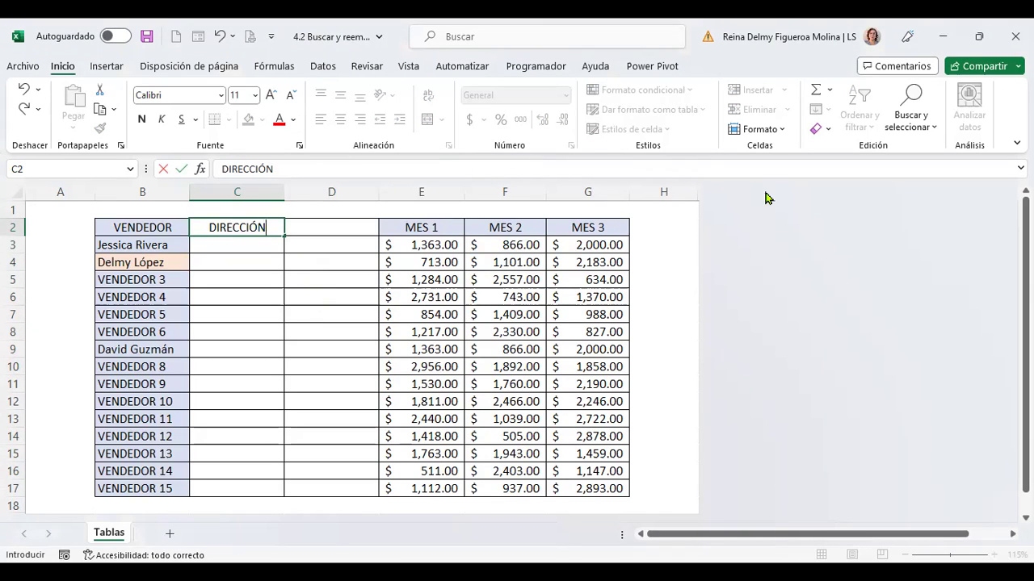
pyautogui.press('Tab')
pyautogui.press('Tab')
pyautogui.click(306, 222)
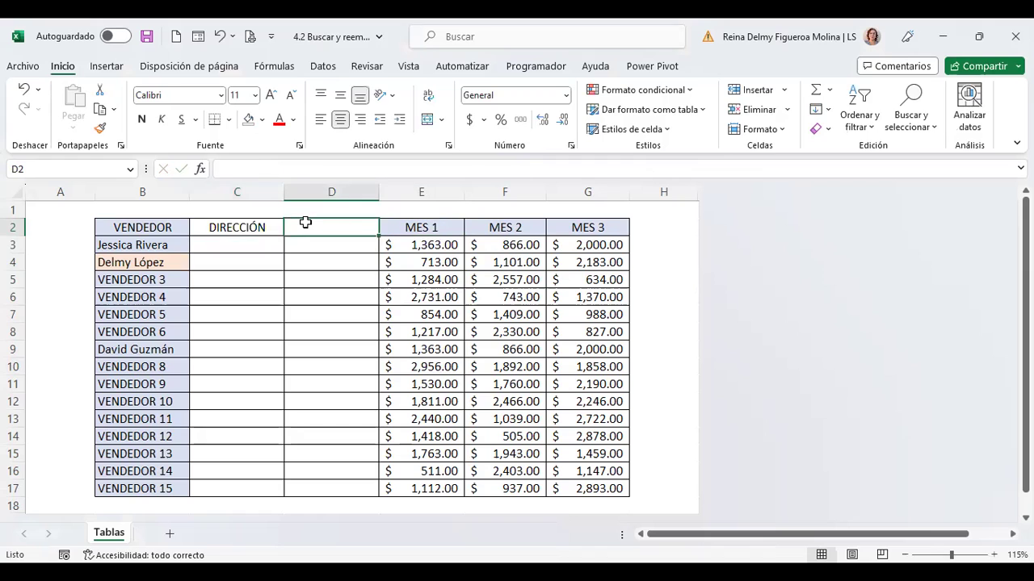
pyautogui.write('TELÉFONO')
pyautogui.press('Return')
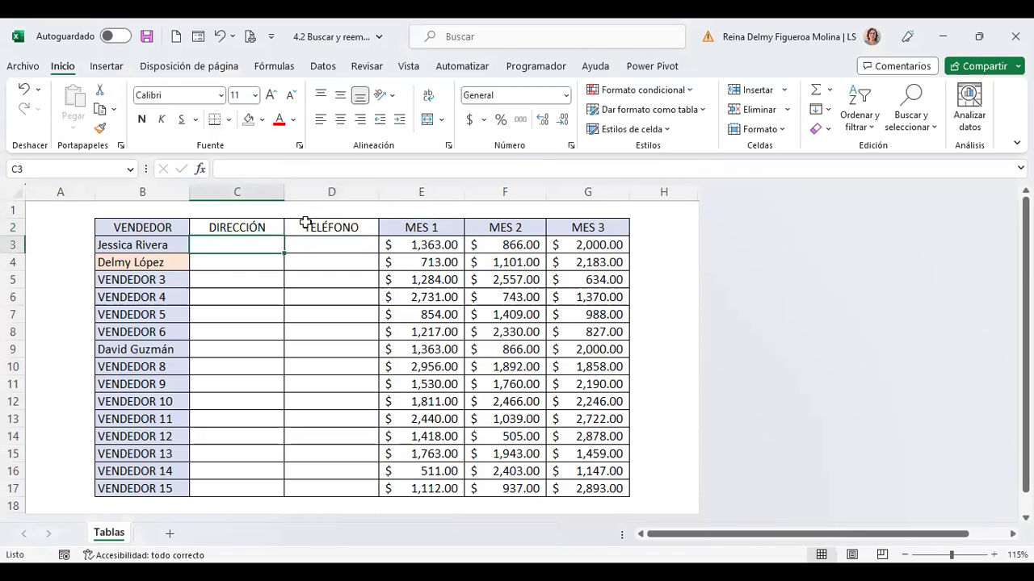
# - Enter the addresses Ave. 1, Calle 1, Ave. 1 and Calle 2 in C3:C6
pyautogui.write('A')
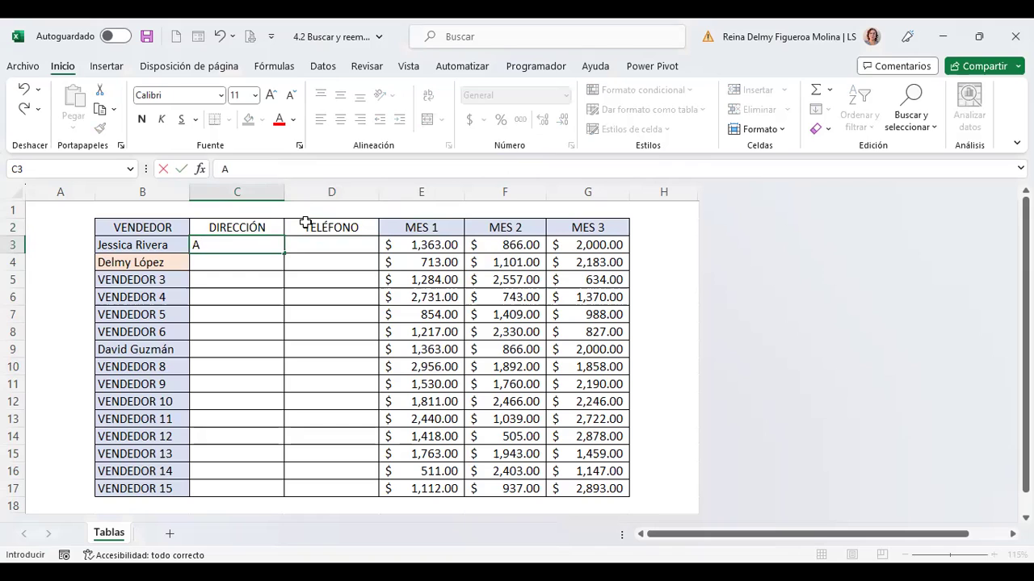
pyautogui.write('ven')
pyautogui.press('BackSpace')
pyautogui.write('. 1')
pyautogui.press('Return')
pyautogui.write('Calle 1')
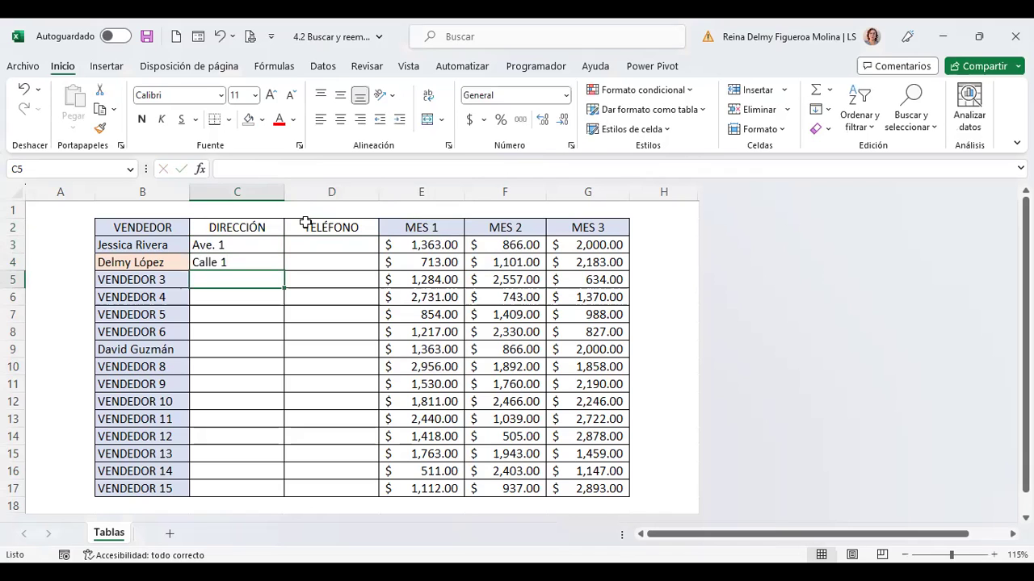
pyautogui.write('Ave.')
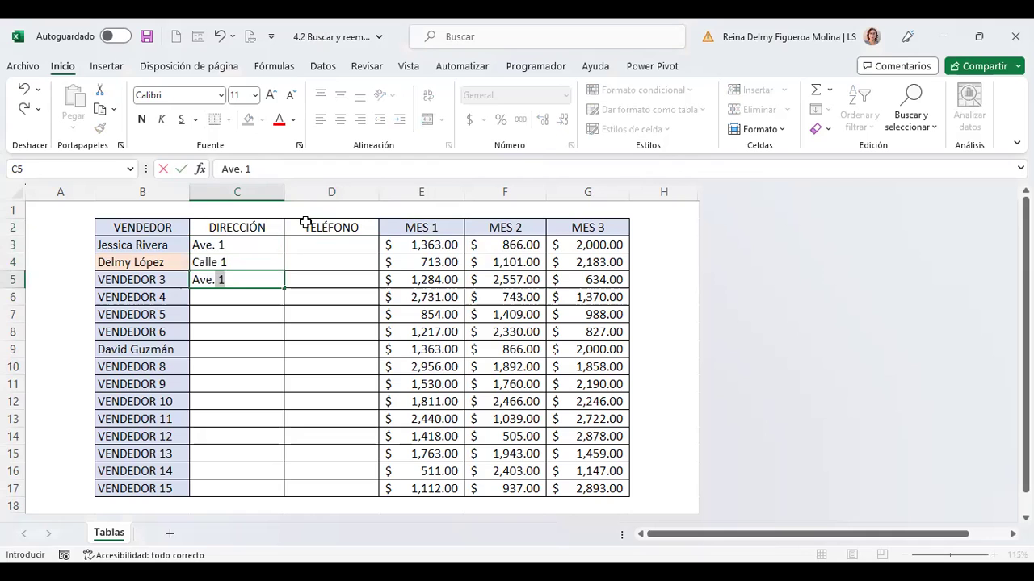
pyautogui.press('Return')
pyautogui.write('Calle ')
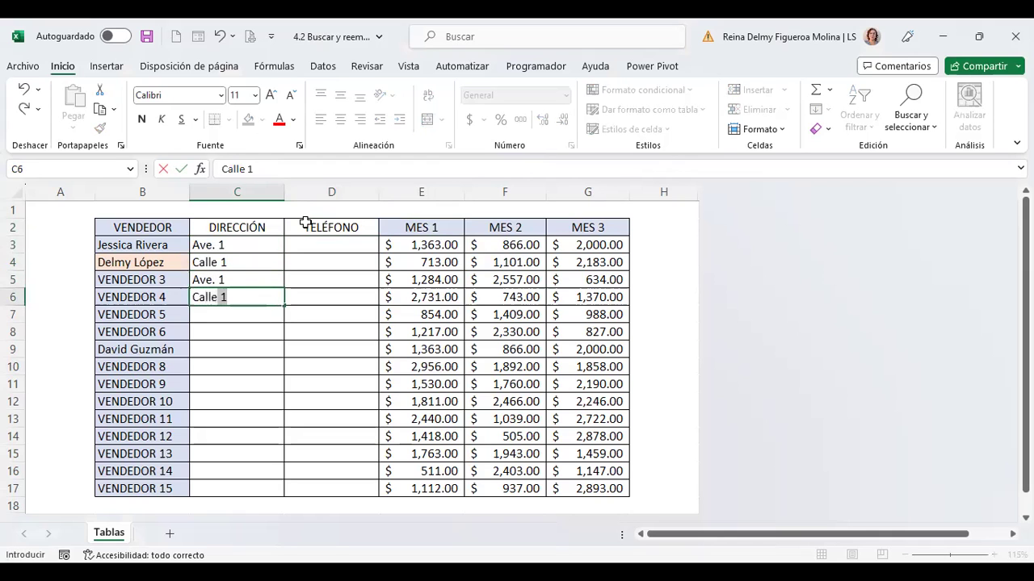
pyautogui.write('2')
pyautogui.press('Return')
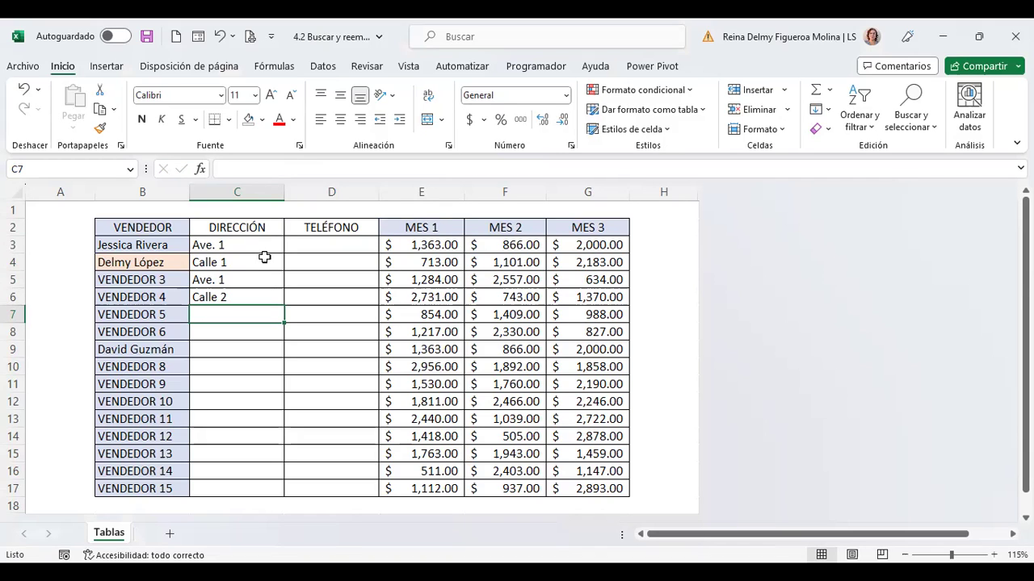
# - Find all cells containing 'ave', listing C3 and C5, and go to the C5 match
pyautogui.hotkey('ctrl', 'b')
pyautogui.write('ave')
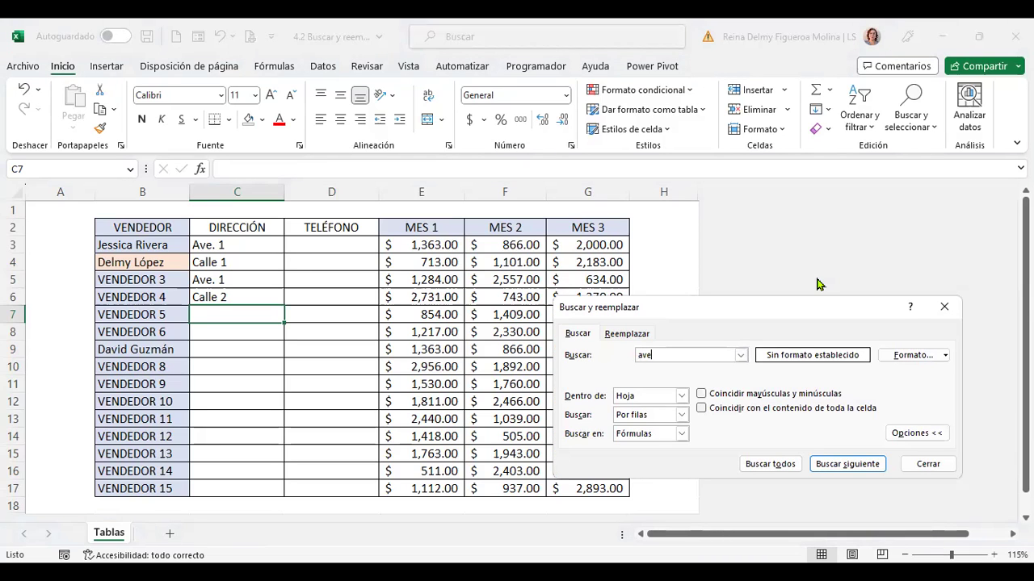
pyautogui.press('Return')
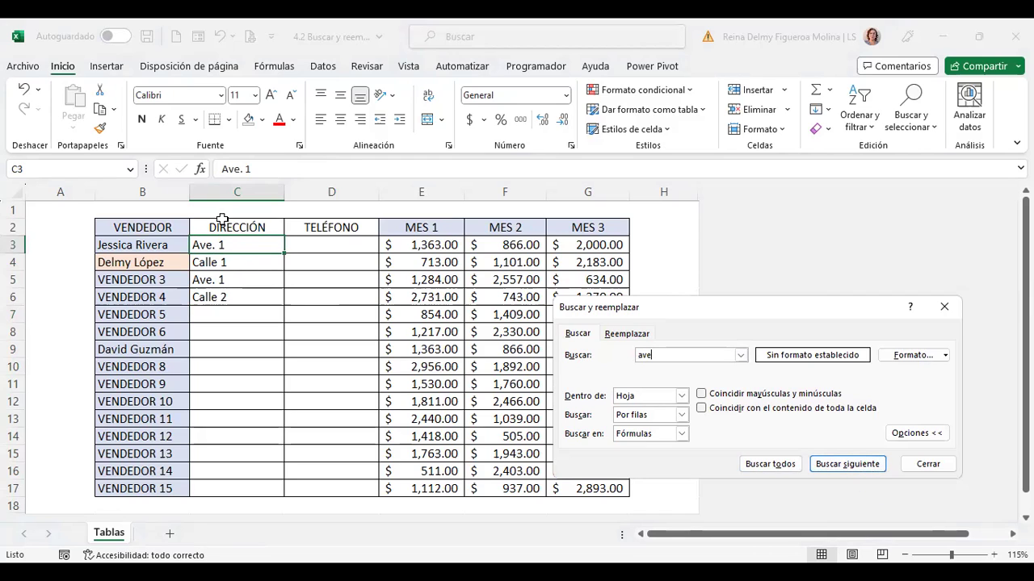
pyautogui.click(775, 466)
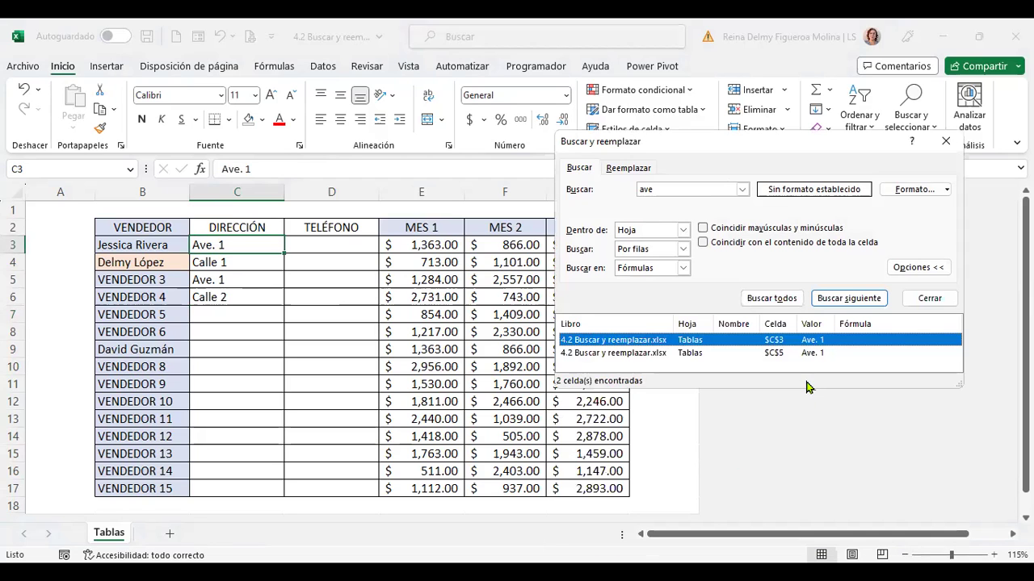
pyautogui.moveTo(808, 392); pyautogui.dragTo(807, 446)
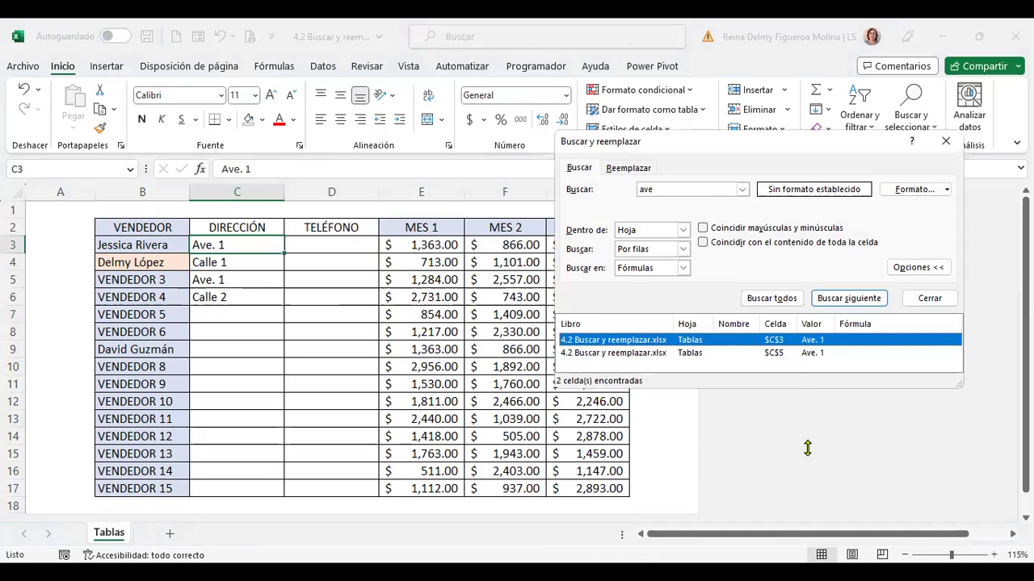
pyautogui.click(813, 356)
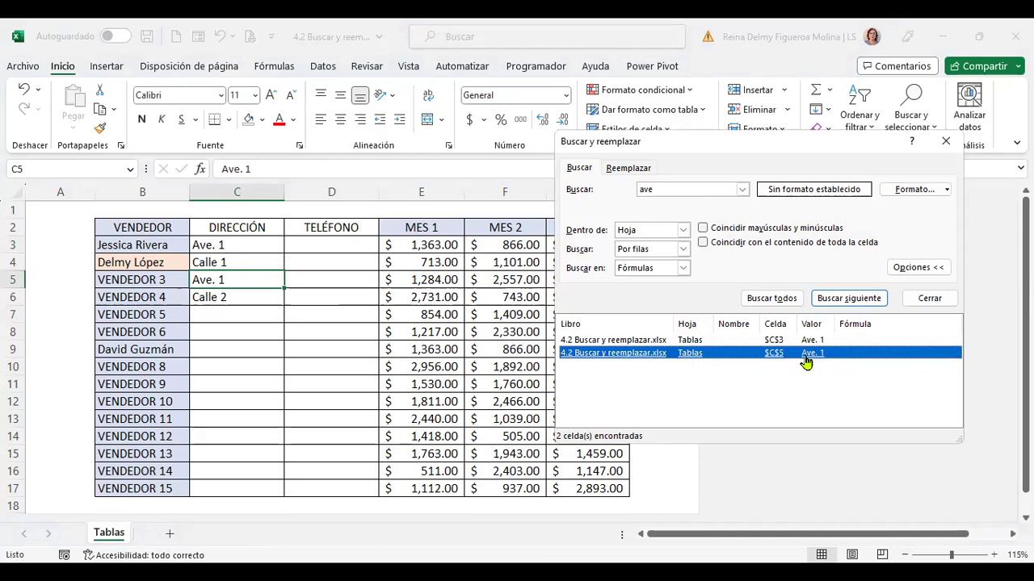
pyautogui.click(630, 168)
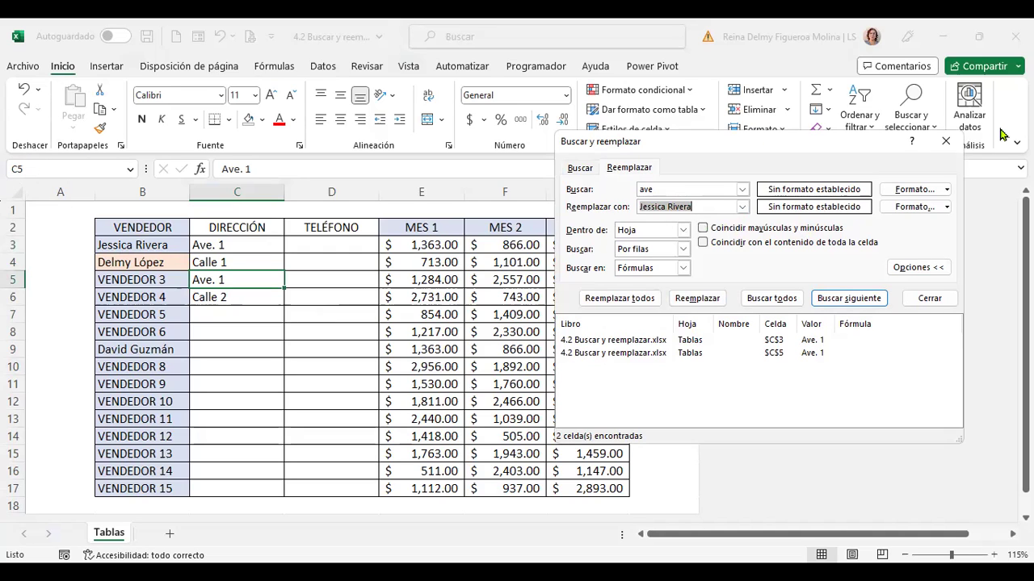
# - Replace 'ave' in C5 with 'Final calle', giving Final calle. 1, then close the dialog
pyautogui.write('Final calle')
pyautogui.click(694, 298)
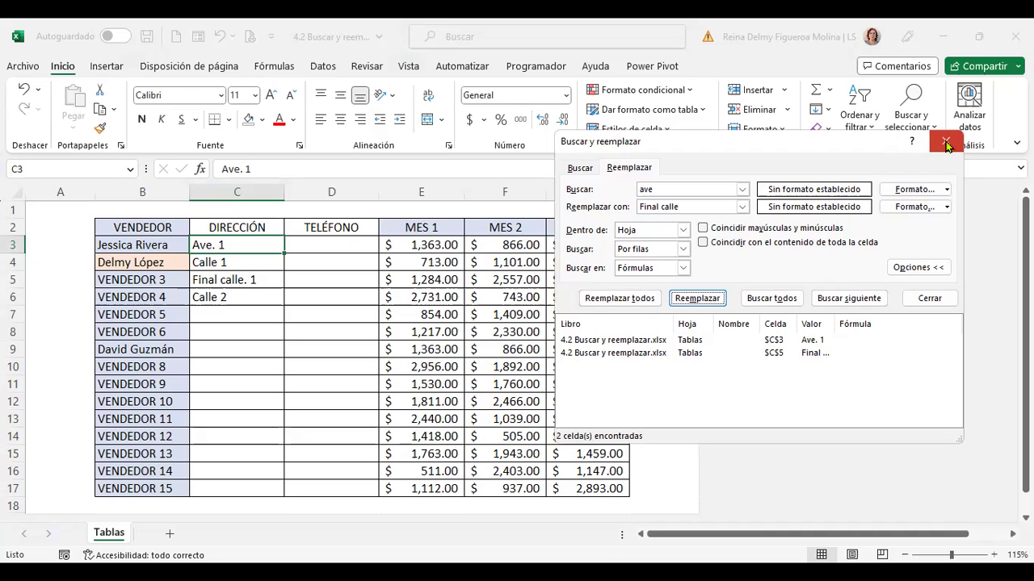
pyautogui.click(946, 143)
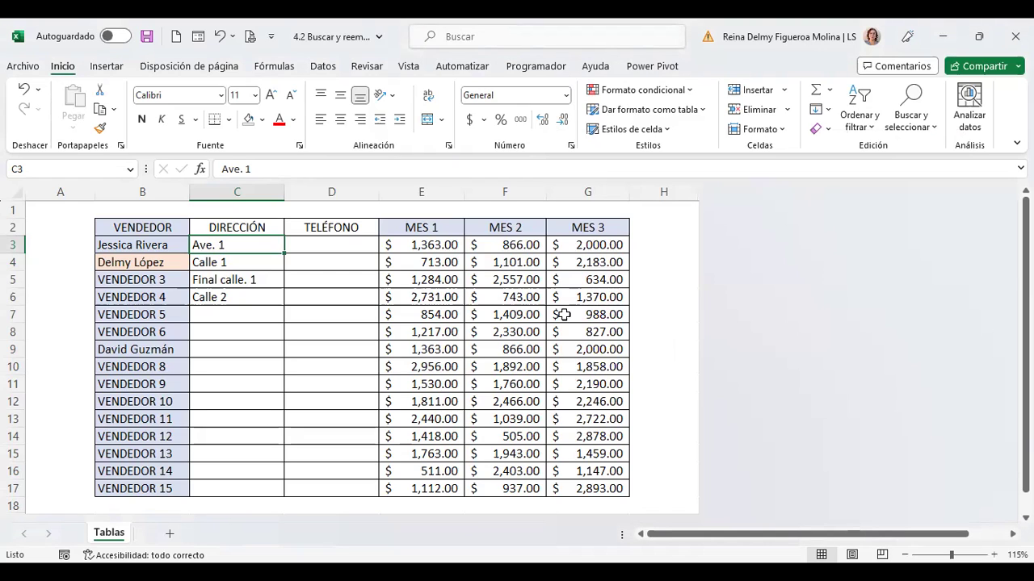
# - Open Ir a Especial through Buscar y seleccionar > Ir a > Especial
pyautogui.click(929, 127)
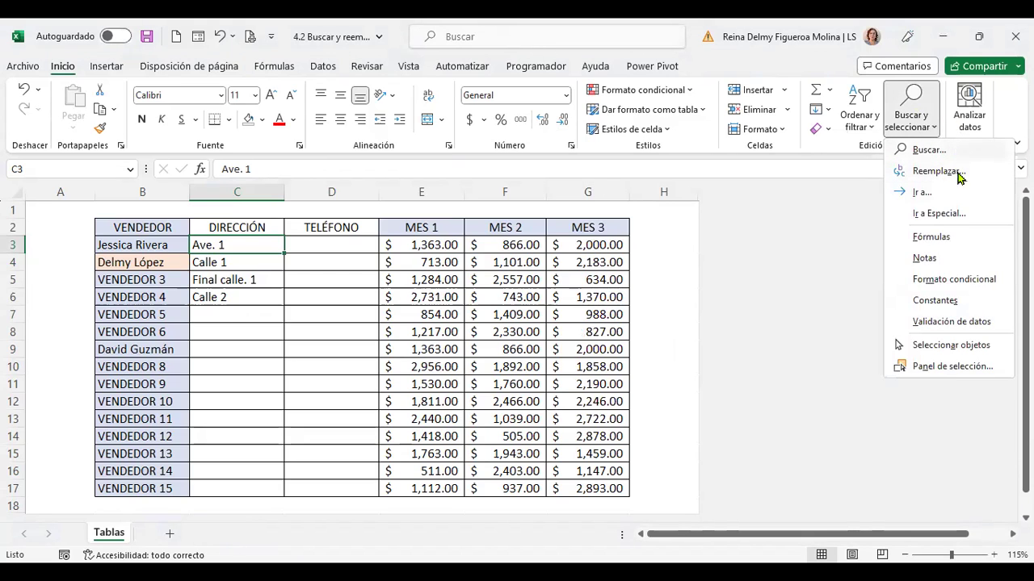
pyautogui.click(920, 192)
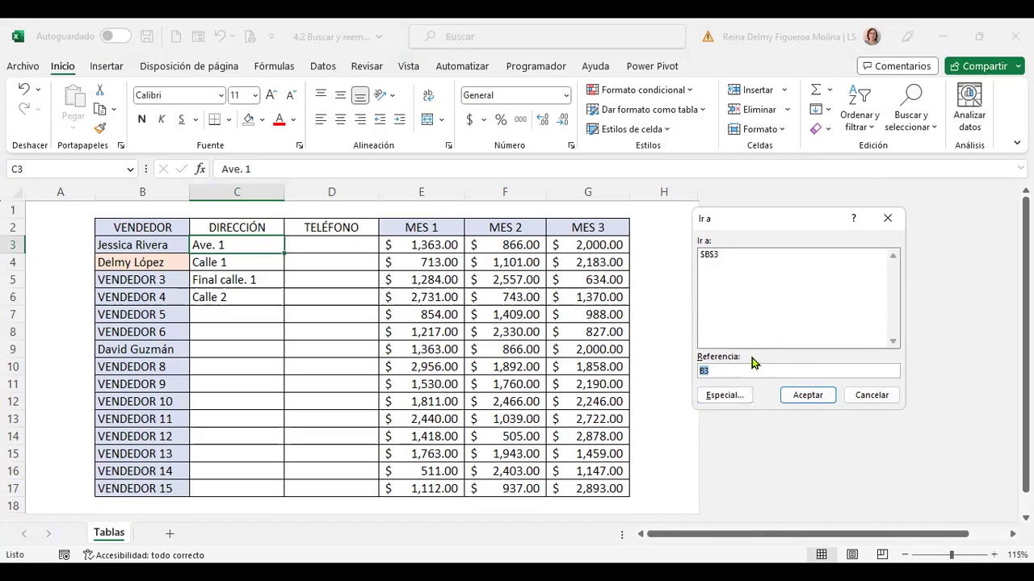
pyautogui.click(726, 399)
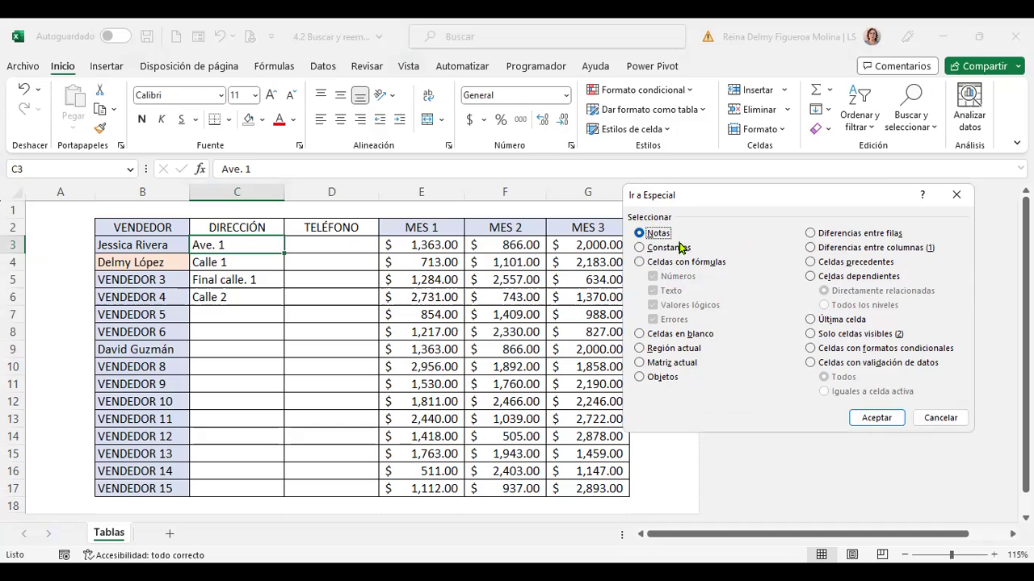
# - Select cells with Notas and dismiss the 'No se encontraron celdas' message
pyautogui.click(677, 247)
pyautogui.click(692, 266)
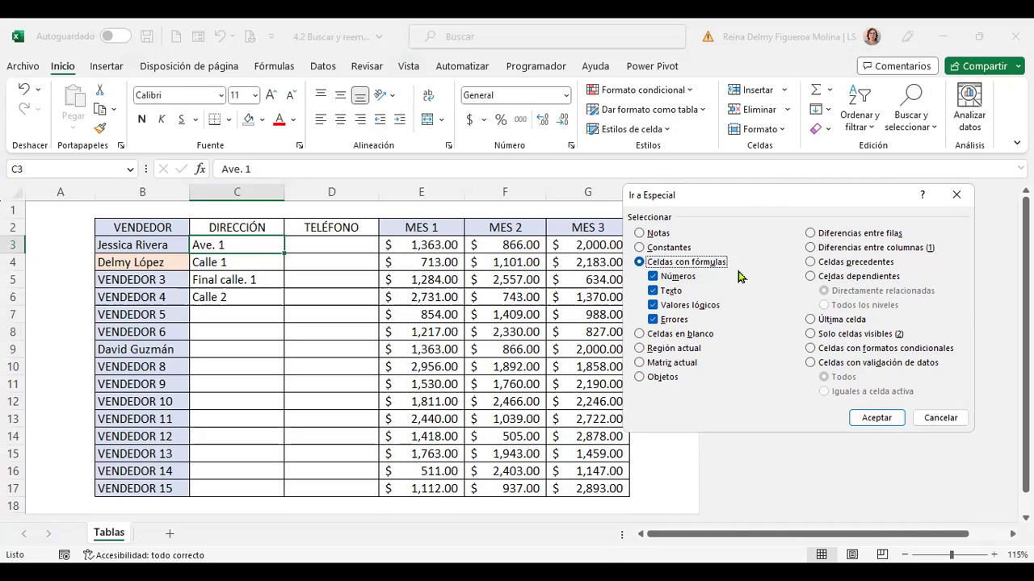
pyautogui.click(650, 236)
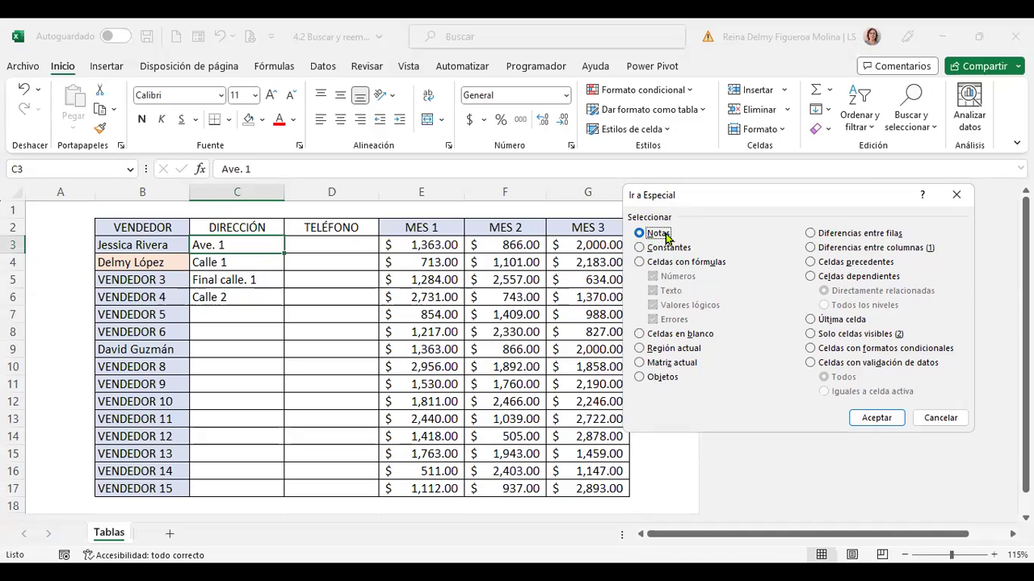
pyautogui.click(879, 419)
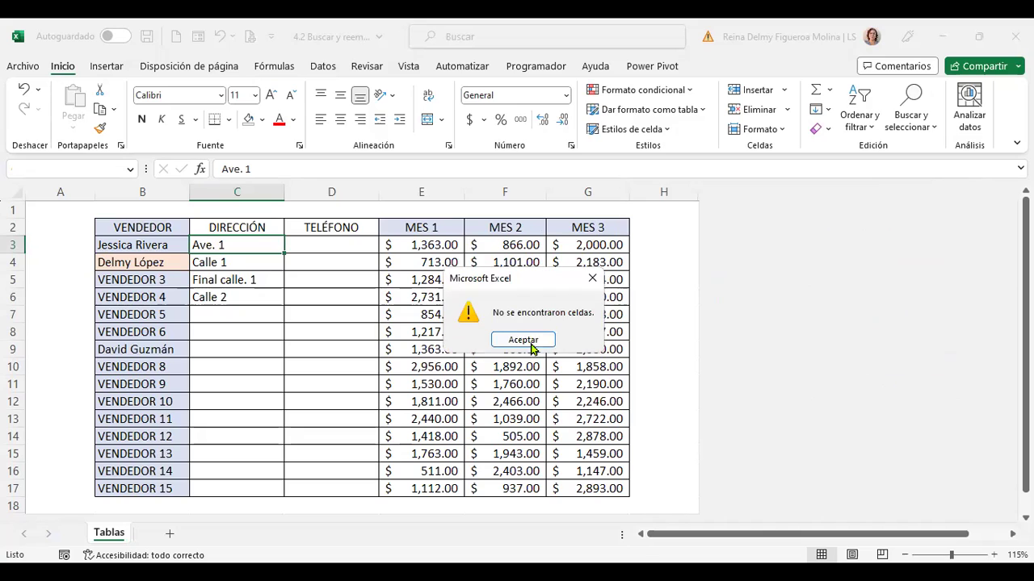
pyautogui.click(543, 341)
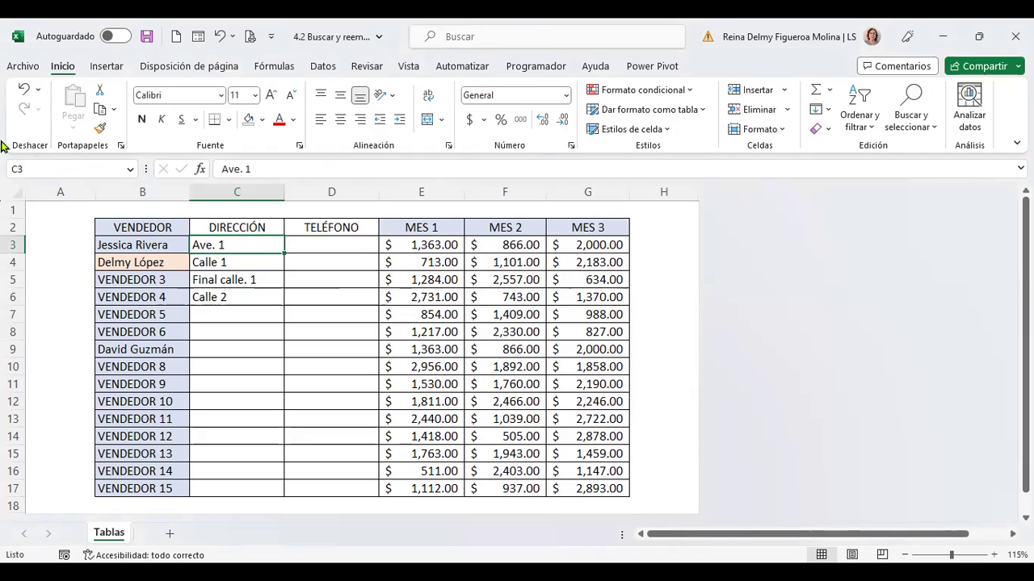
# - Add a note reading 'Revisar dirección' to cell C3
pyautogui.rightClick(236, 246)
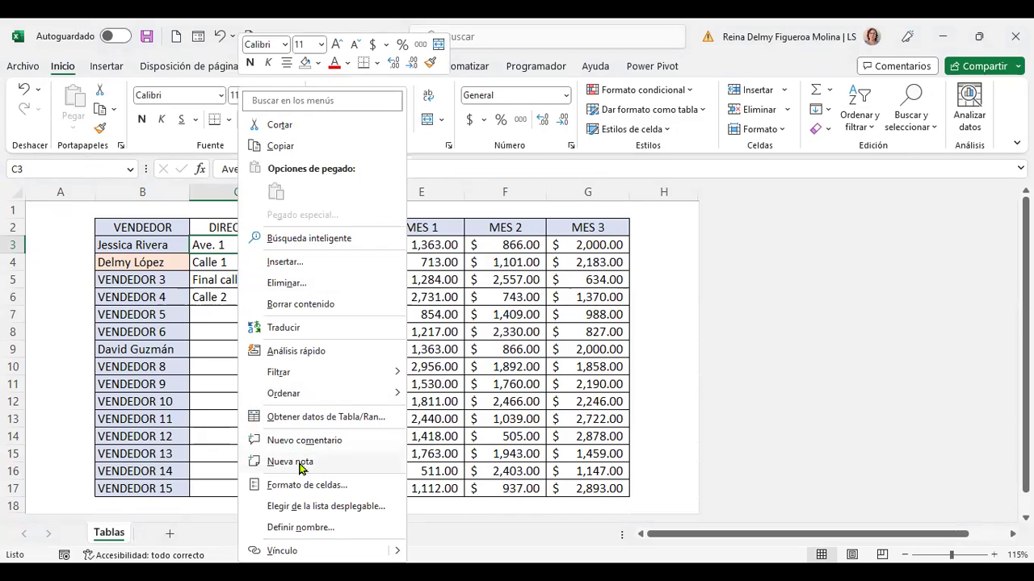
pyautogui.click(299, 465)
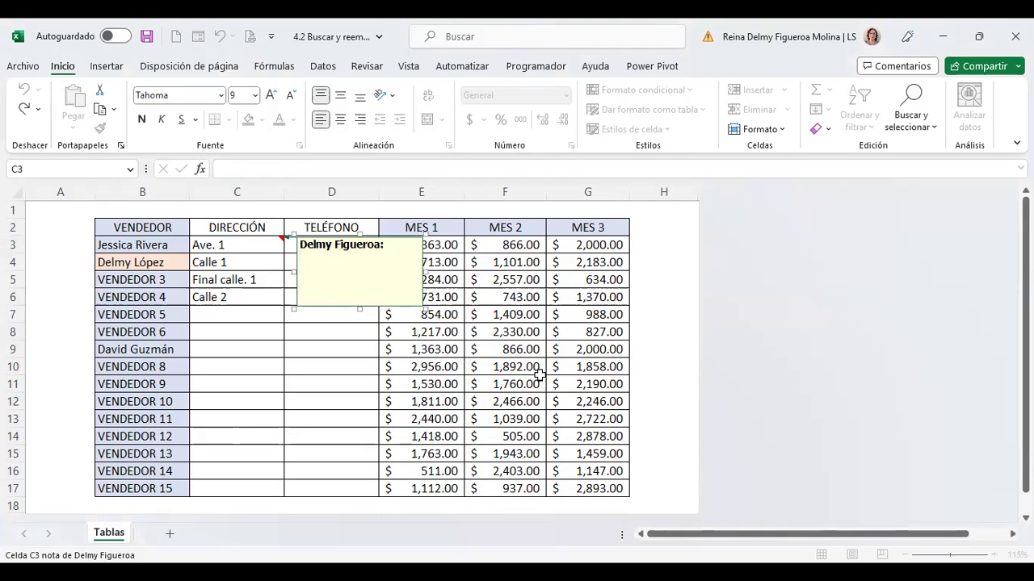
pyautogui.write('Revisar dire')
pyautogui.write('cción')
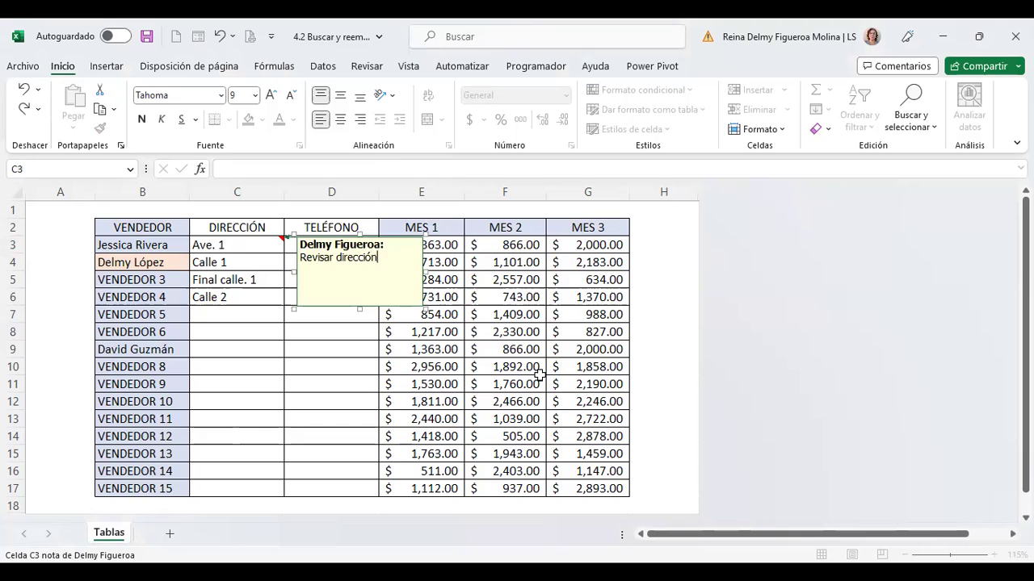
pyautogui.click(667, 319)
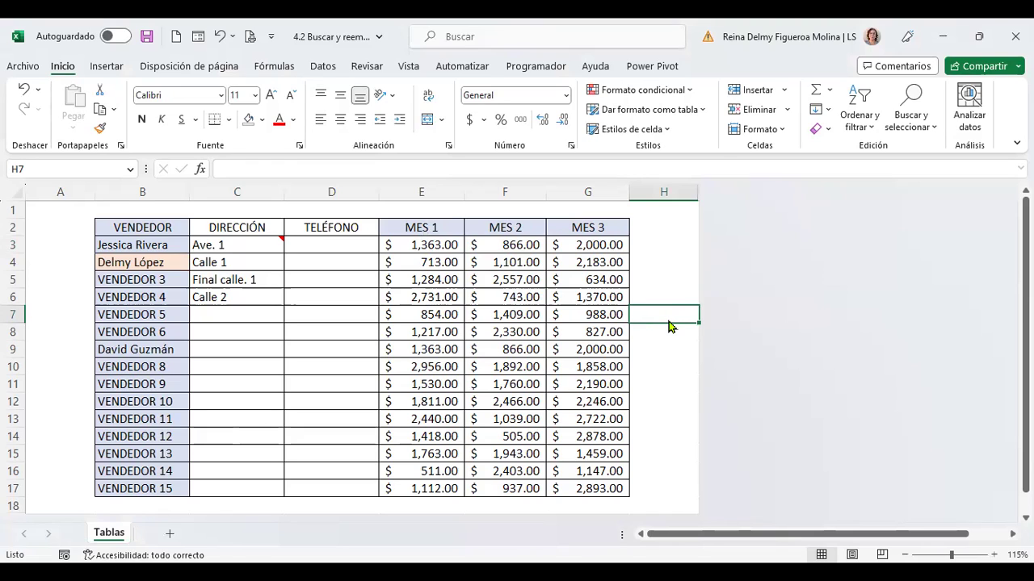
pyautogui.press('F5')
pyautogui.click(726, 395)
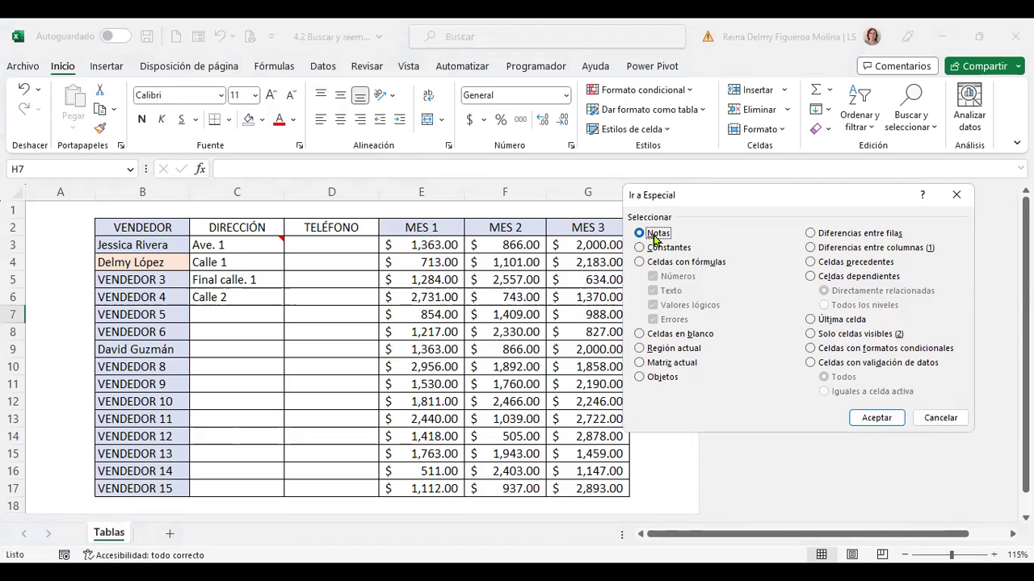
pyautogui.click(868, 413)
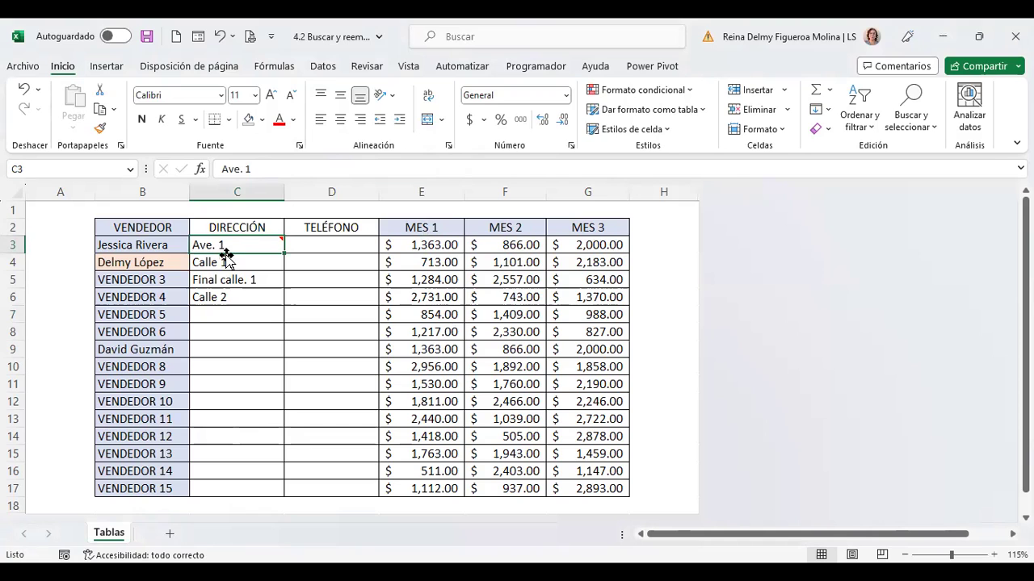
pyautogui.click(340, 399)
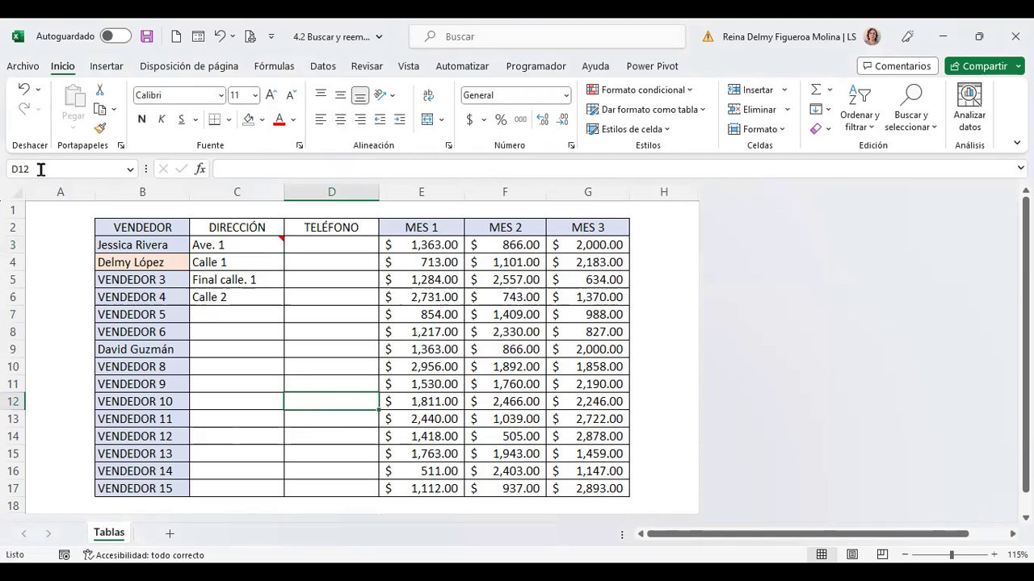
# - Add the note 'Por favor escribir teléfono' to cell D12, then reopen Ir a Especial
pyautogui.rightClick(338, 400)
pyautogui.click(384, 460)
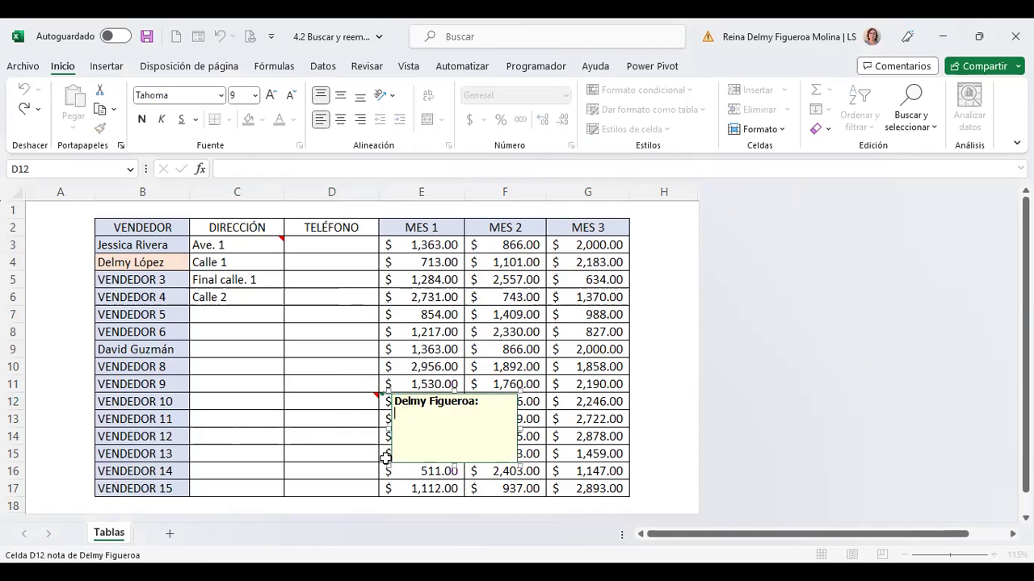
pyautogui.write('Por favor escribir teléfono')
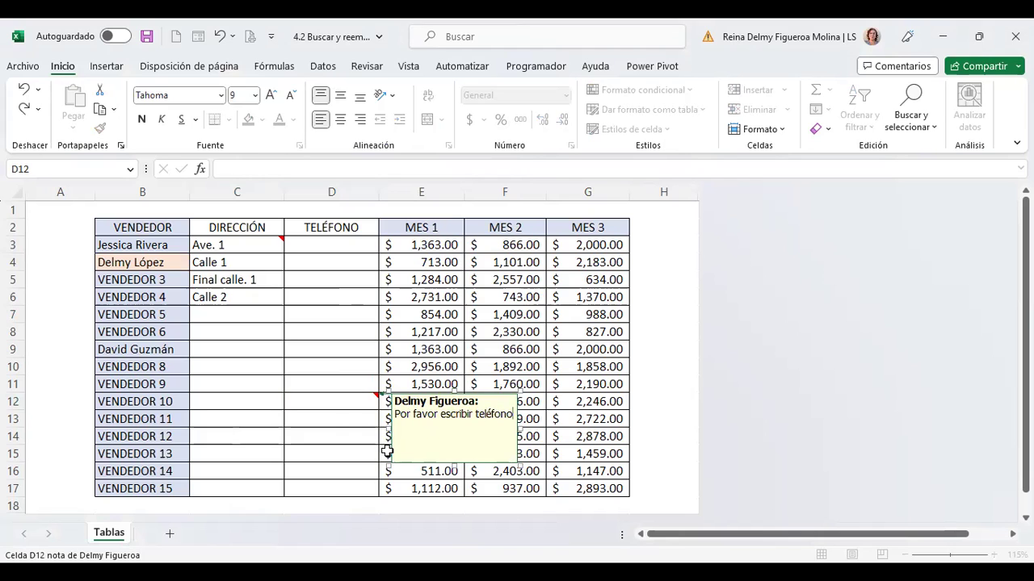
pyautogui.click(515, 278)
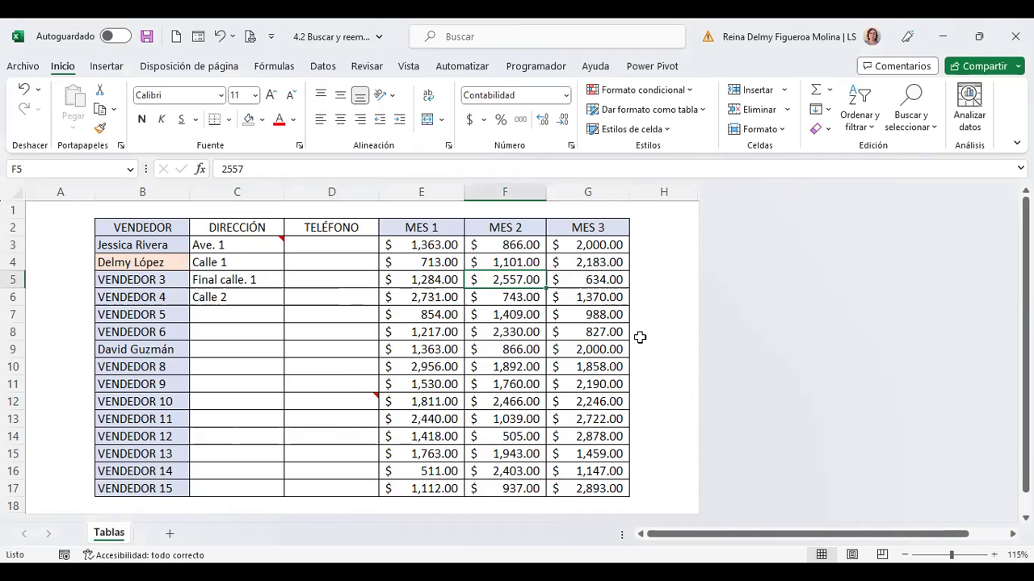
pyautogui.press('F5')
pyautogui.click(724, 396)
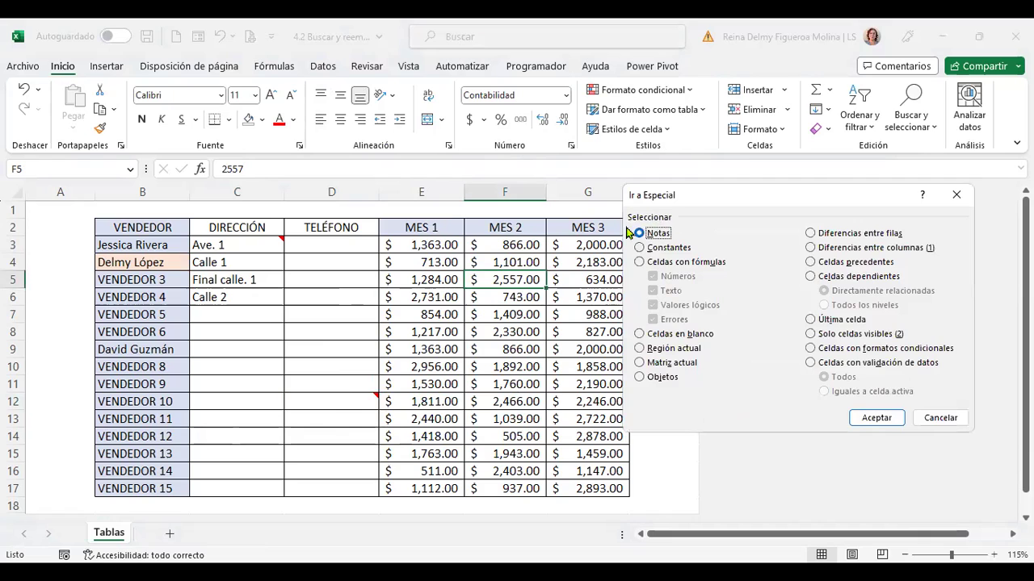
# - Select the noted cells C3 and D12 with Notas in Ir a Especial, then clear the selection
pyautogui.click(882, 418)
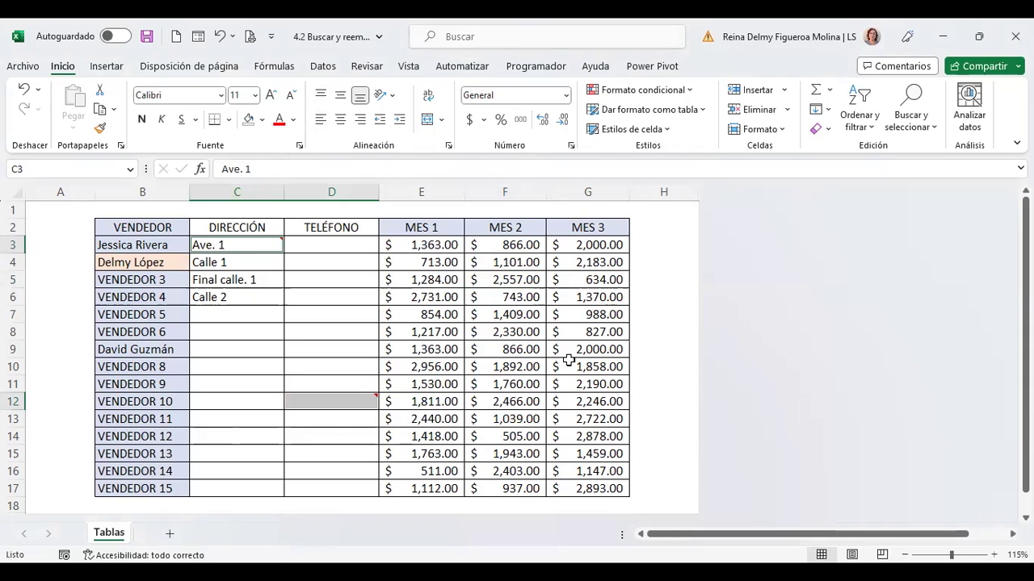
pyautogui.click(527, 329)
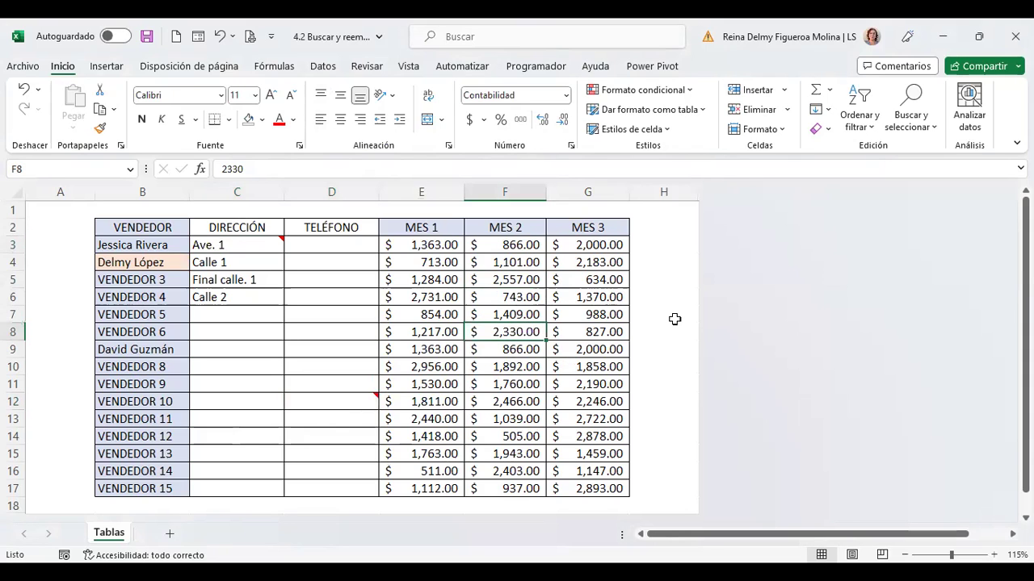
pyautogui.press('F5')
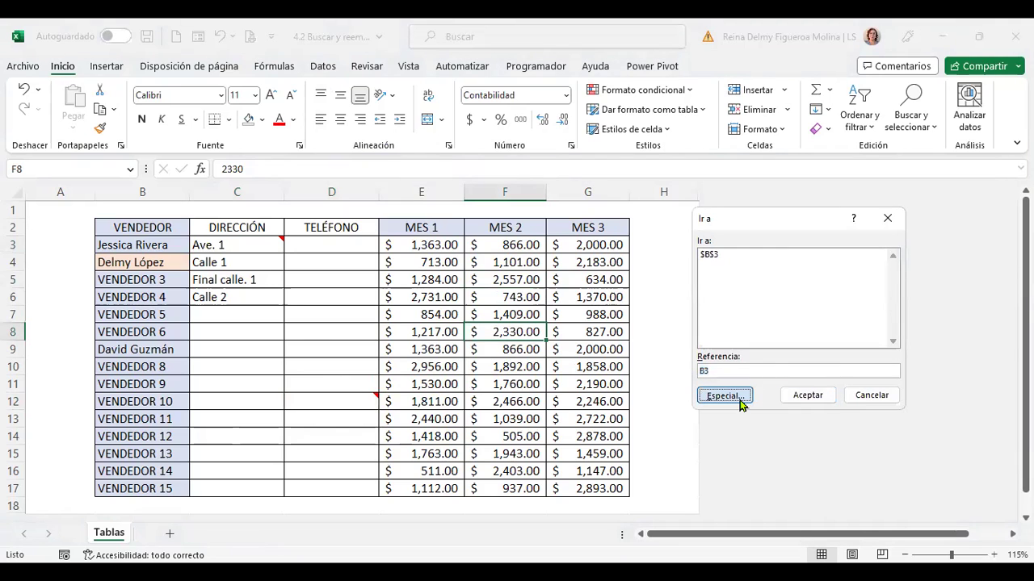
pyautogui.click(724, 396)
pyautogui.click(670, 250)
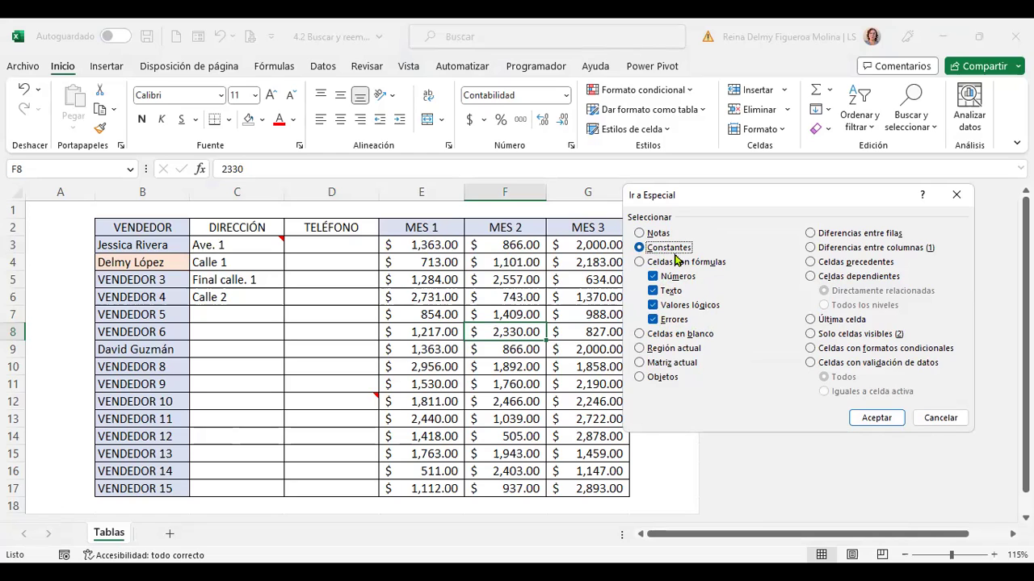
pyautogui.click(891, 420)
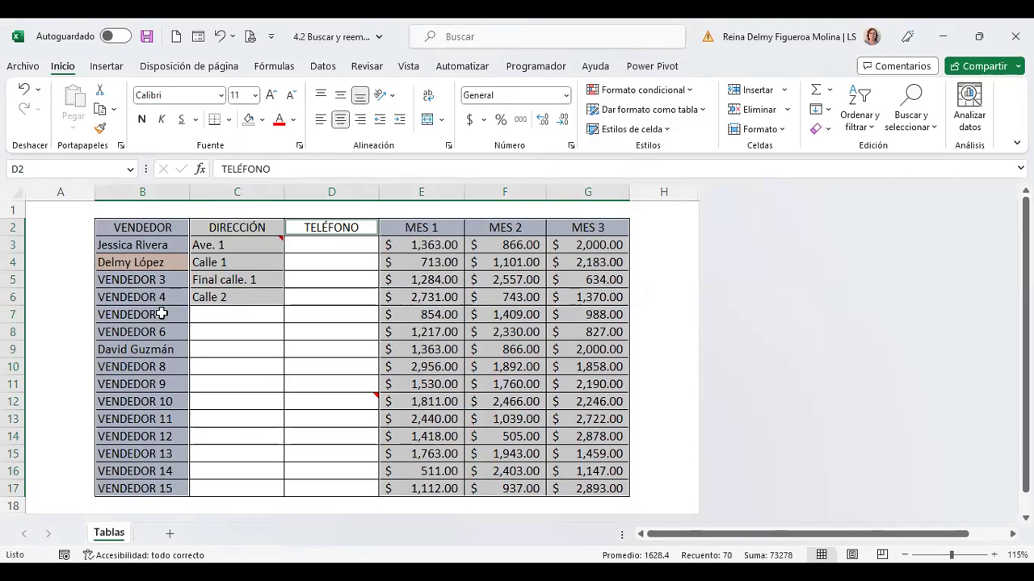
pyautogui.moveTo(367, 393)
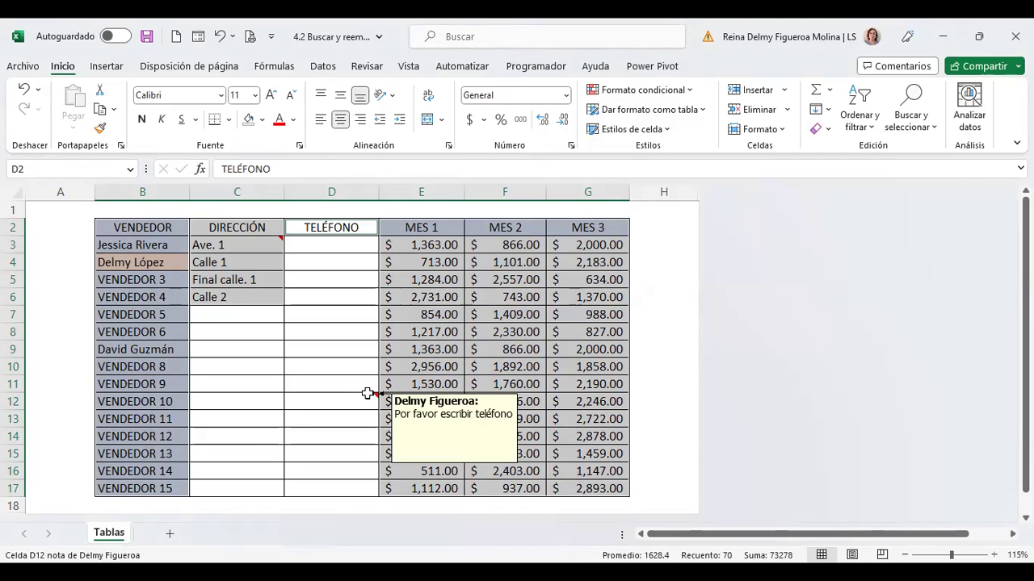
# - Select only numeric constants (the month amounts) with Ir a Especial > Constantes > Números
pyautogui.click(446, 375)
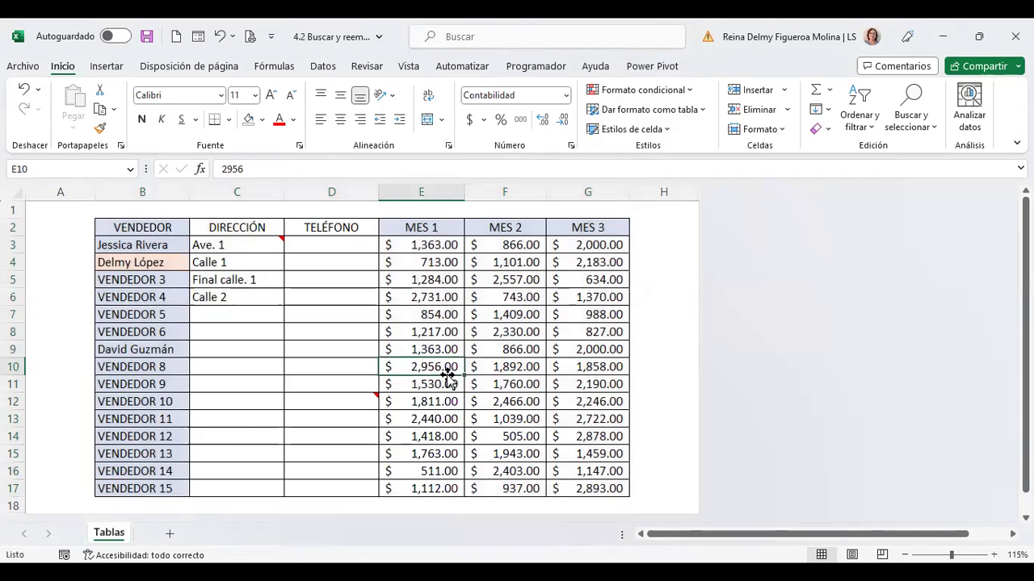
pyautogui.press('F5')
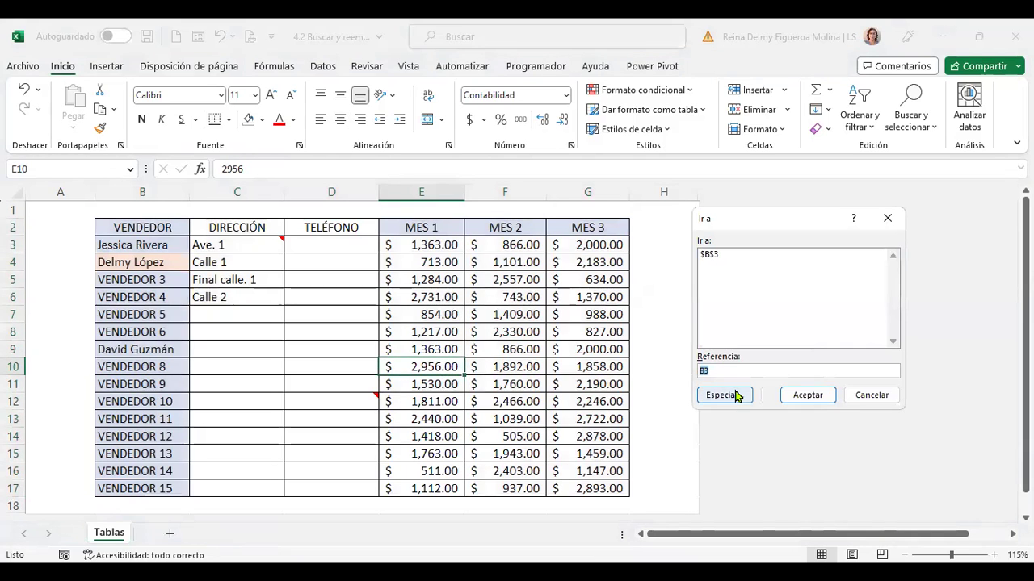
pyautogui.click(736, 396)
pyautogui.click(681, 249)
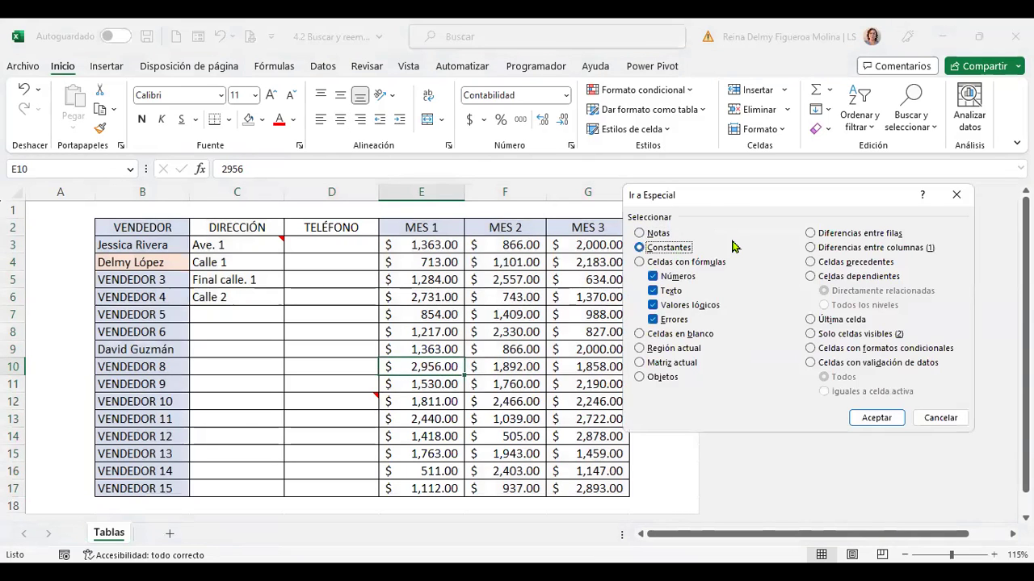
pyautogui.click(653, 291)
pyautogui.click(654, 306)
pyautogui.click(654, 320)
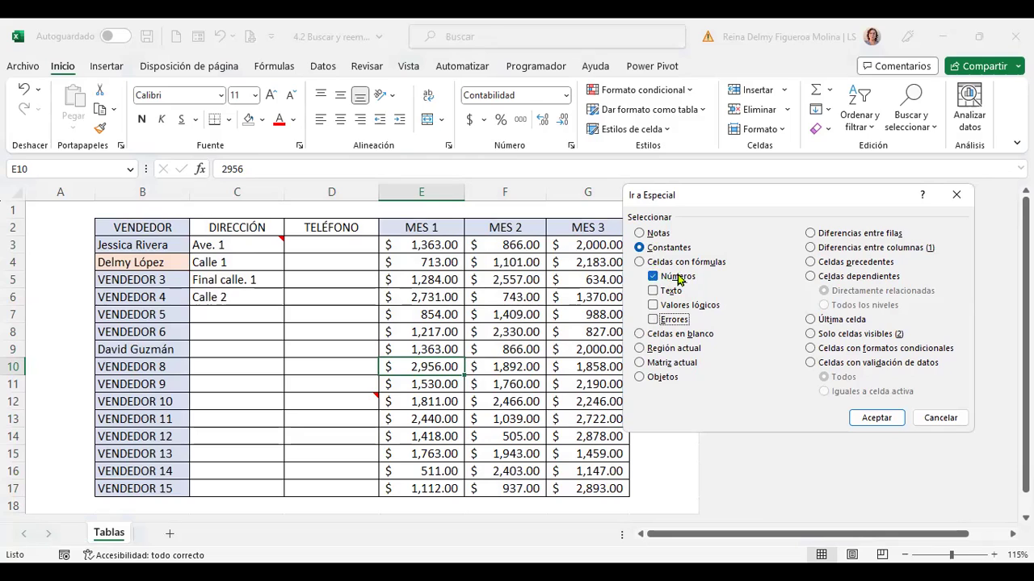
pyautogui.click(895, 420)
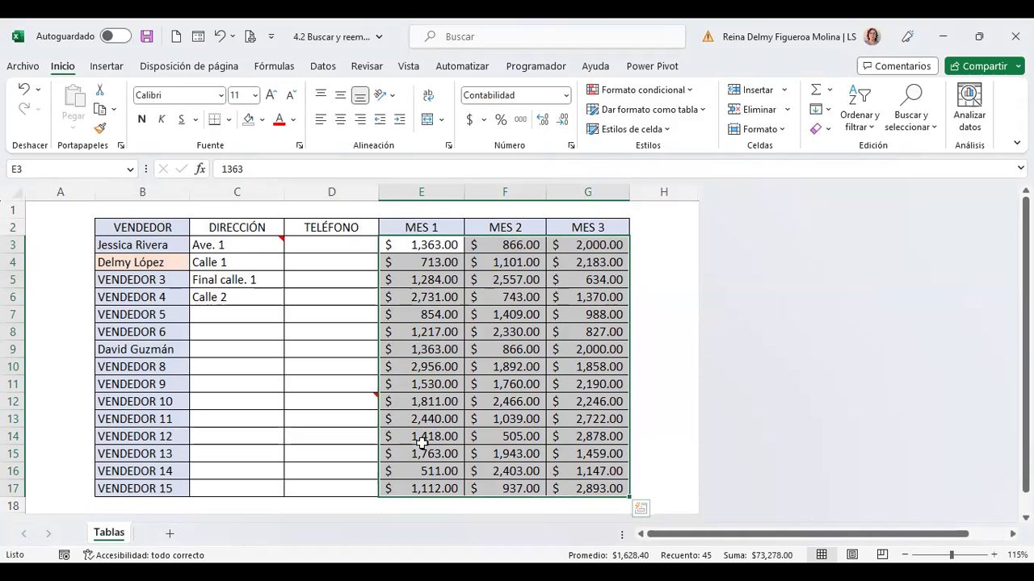
# - Select only text constants, picking the 25 header, seller name and address cells
pyautogui.click(521, 297)
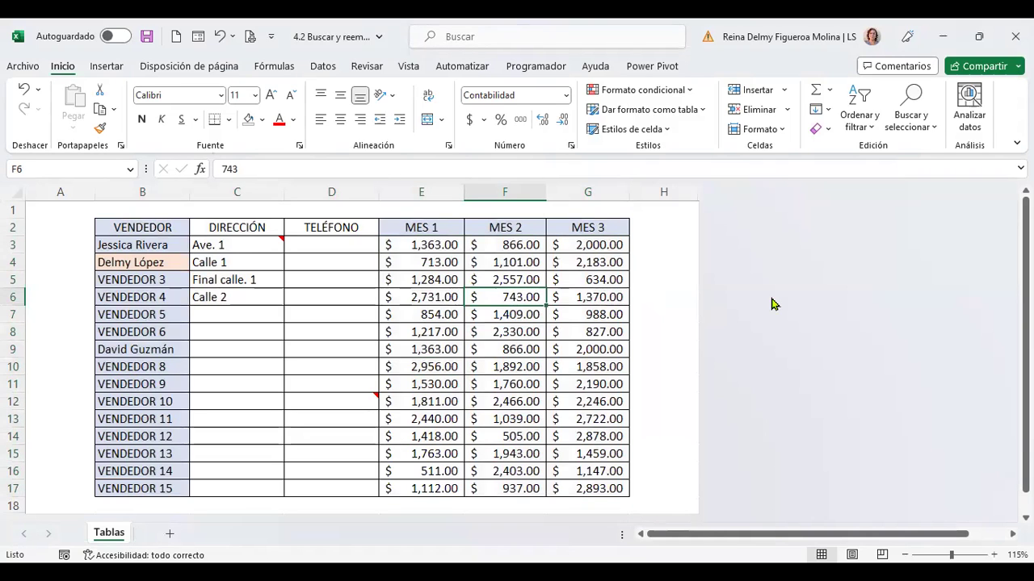
pyautogui.press('F5')
pyautogui.click(718, 398)
pyautogui.click(668, 248)
pyautogui.click(667, 277)
pyautogui.click(653, 306)
pyautogui.click(653, 320)
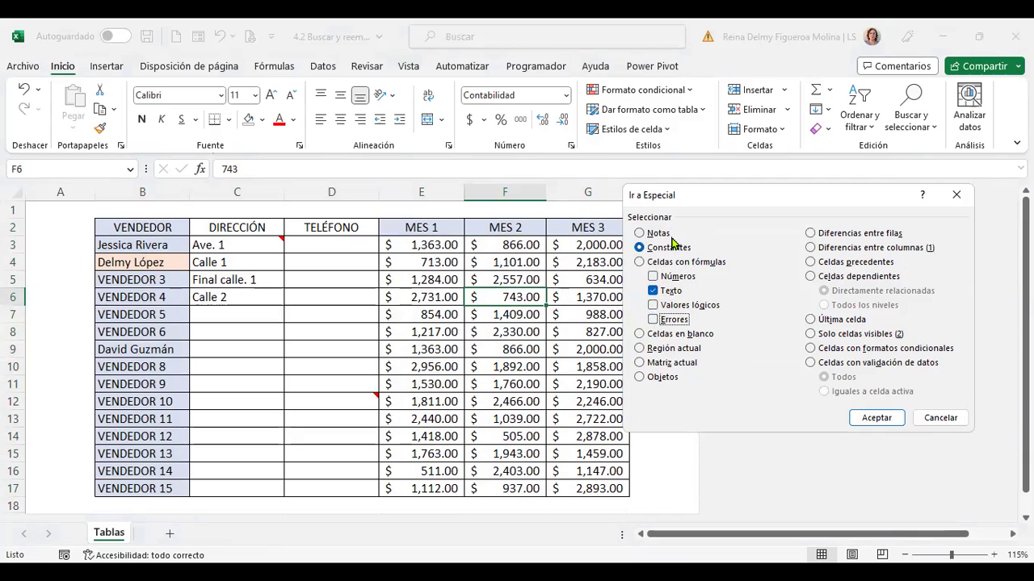
pyautogui.click(874, 417)
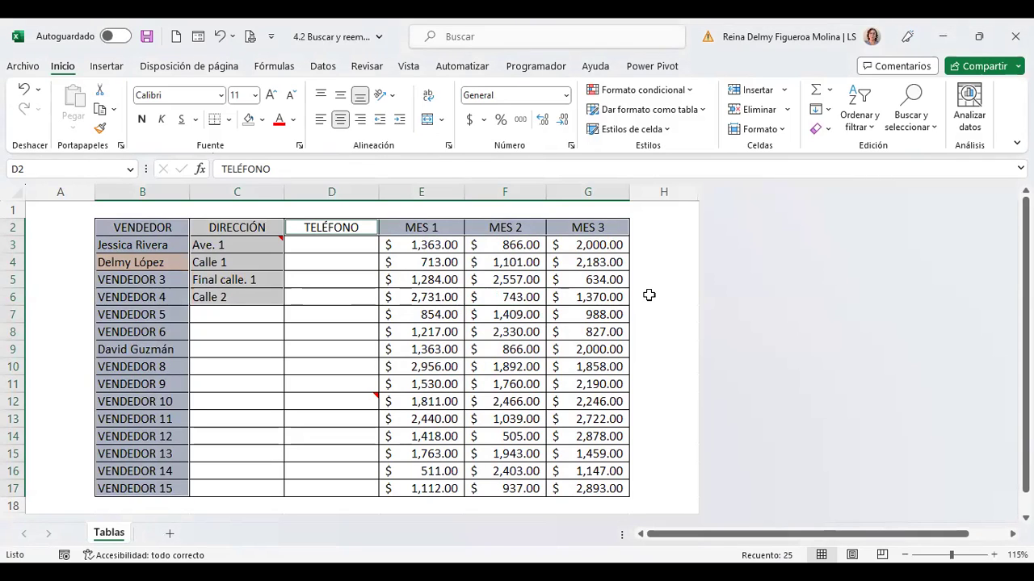
pyautogui.click(596, 294)
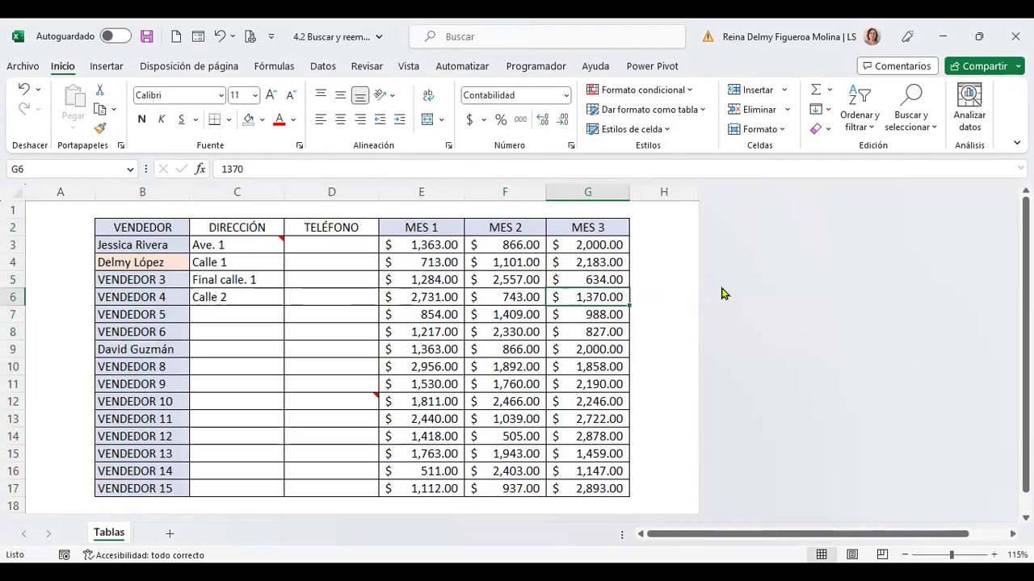
pyautogui.hotkey('ctrl', 'g')
pyautogui.click(742, 396)
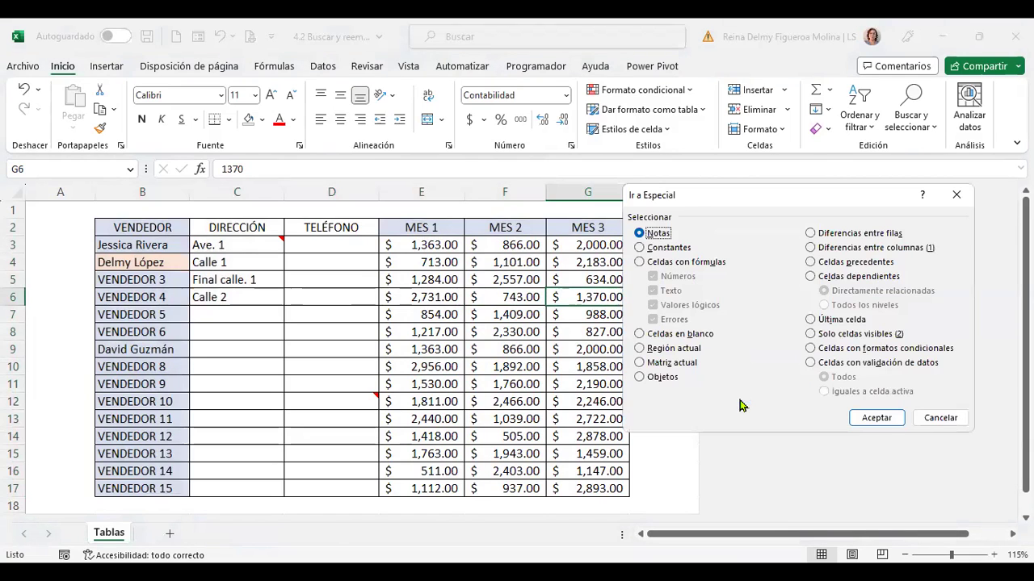
pyautogui.click(670, 248)
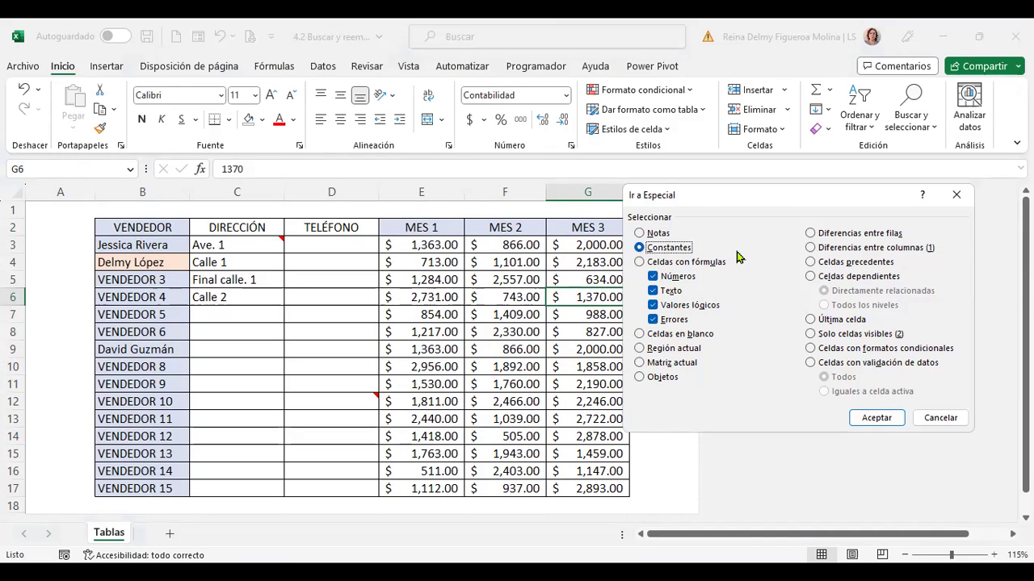
pyautogui.click(653, 276)
pyautogui.click(652, 290)
pyautogui.click(653, 320)
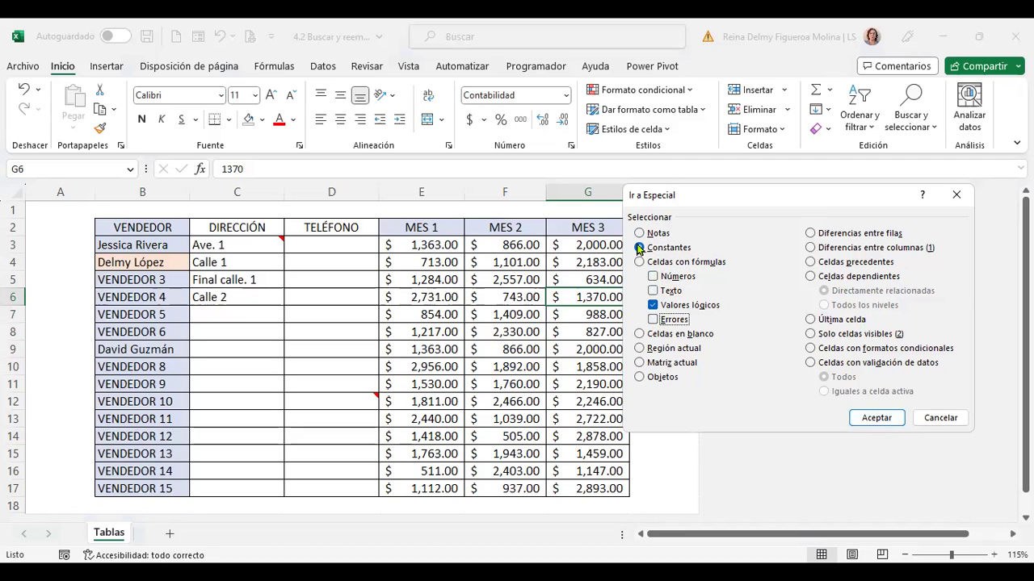
pyautogui.click(879, 418)
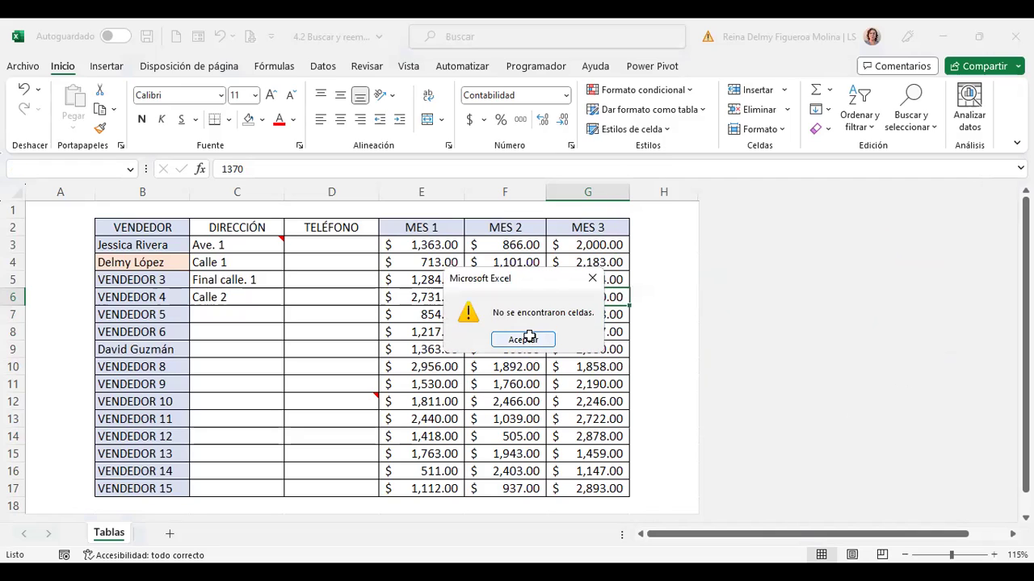
pyautogui.click(530, 338)
pyautogui.click(670, 226)
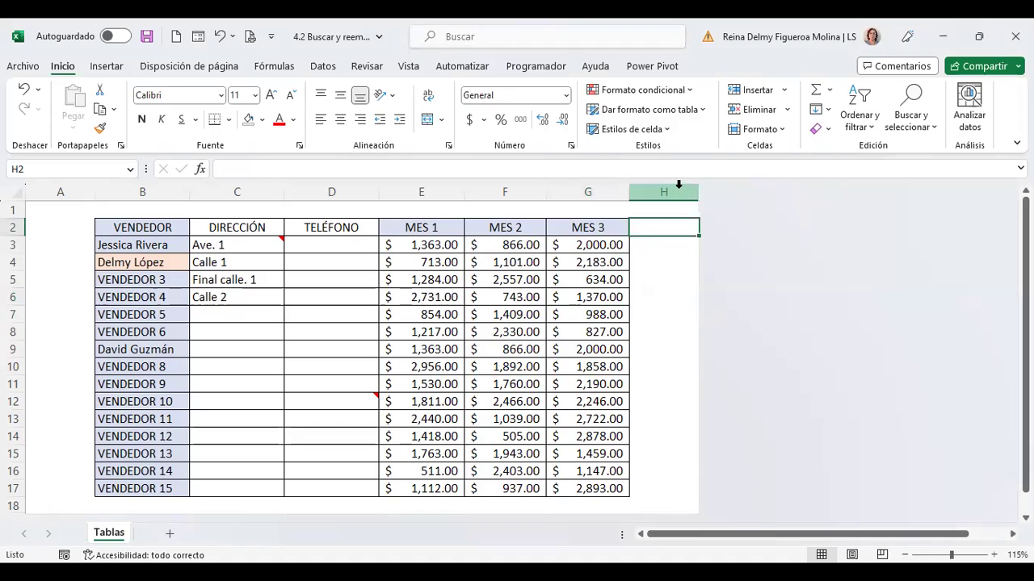
# - Unhide the columns to the right of column H with Mostrar
pyautogui.click(678, 185)
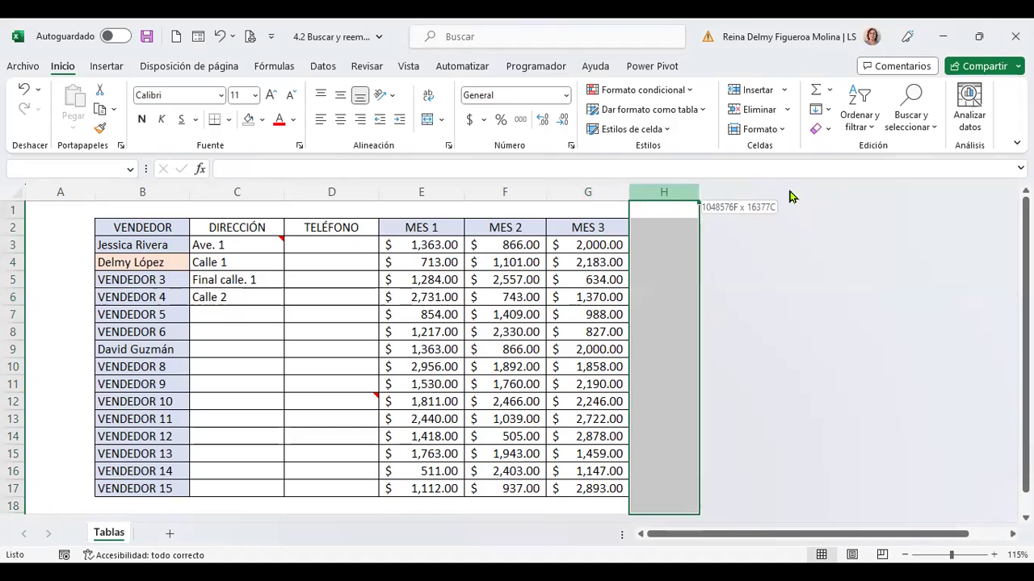
pyautogui.rightClick(692, 193)
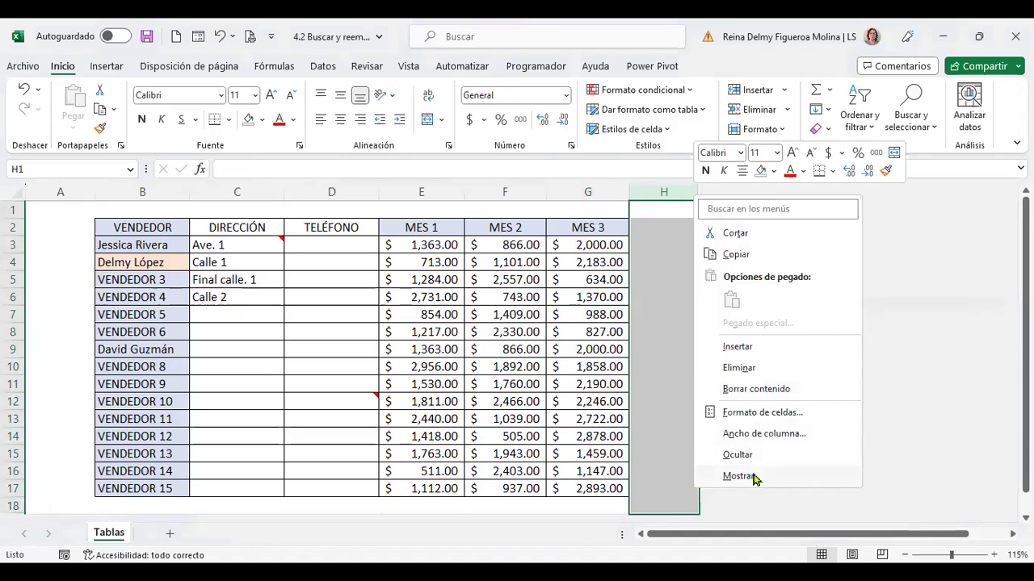
pyautogui.click(756, 478)
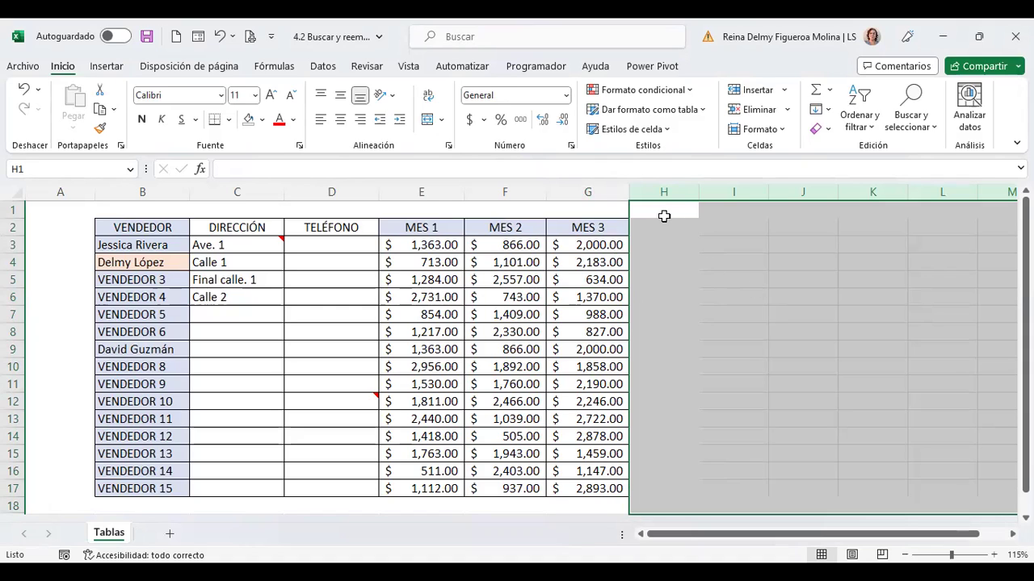
# - Enter VALORES LÓGICOS in H2, VERDADERO in H3 and FALSO in H4
pyautogui.click(664, 226)
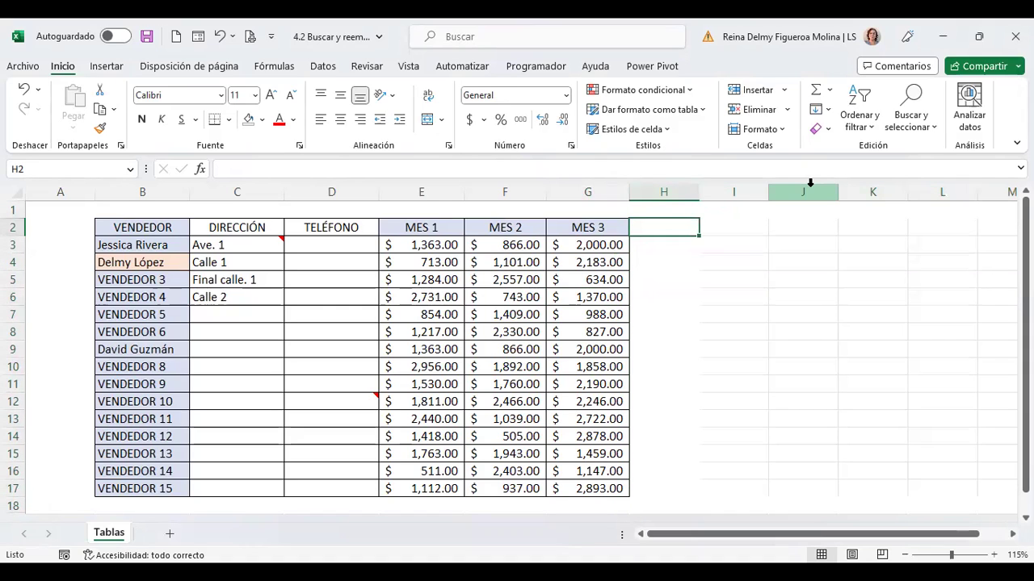
pyautogui.write('VALORES ')
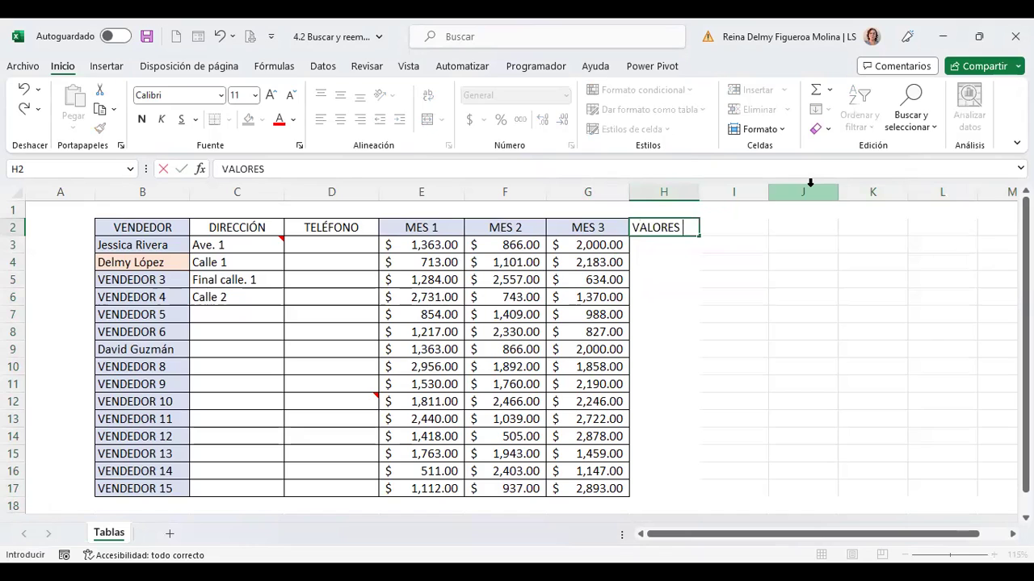
pyautogui.write('LÓGI')
pyautogui.write('COS')
pyautogui.press('Return')
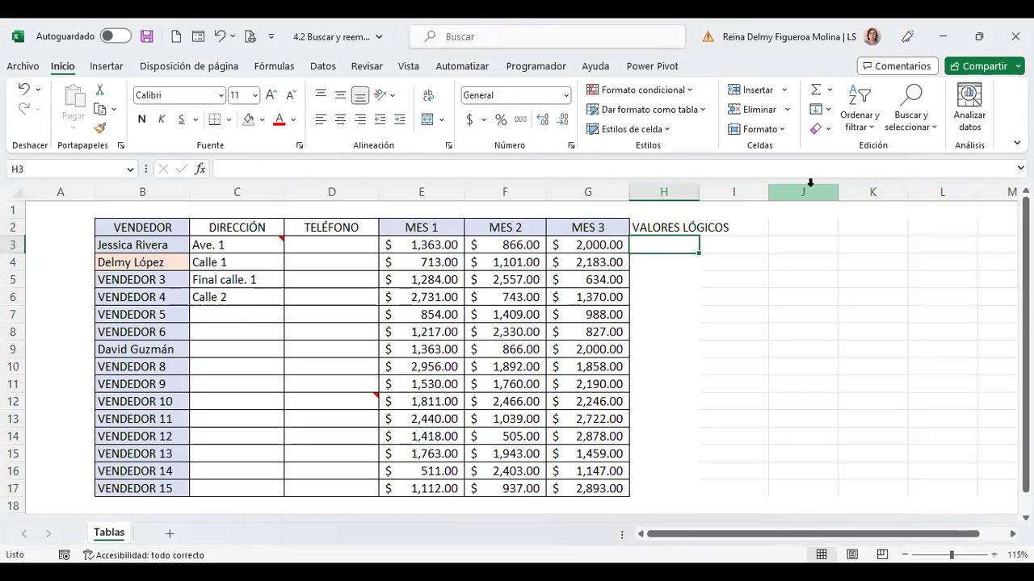
pyautogui.write('VERDA')
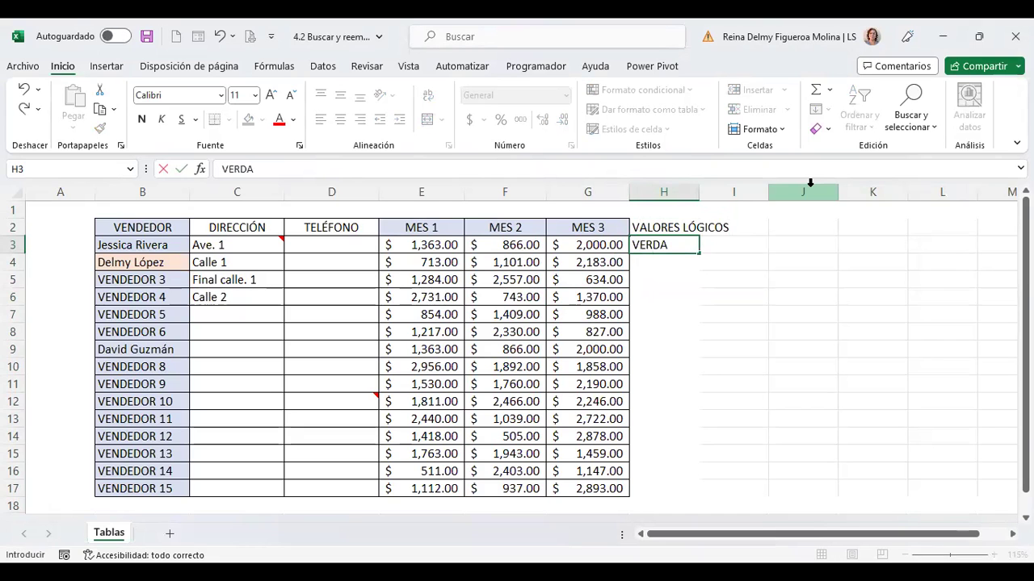
pyautogui.write('DERO')
pyautogui.press('Return')
pyautogui.write('FALSO')
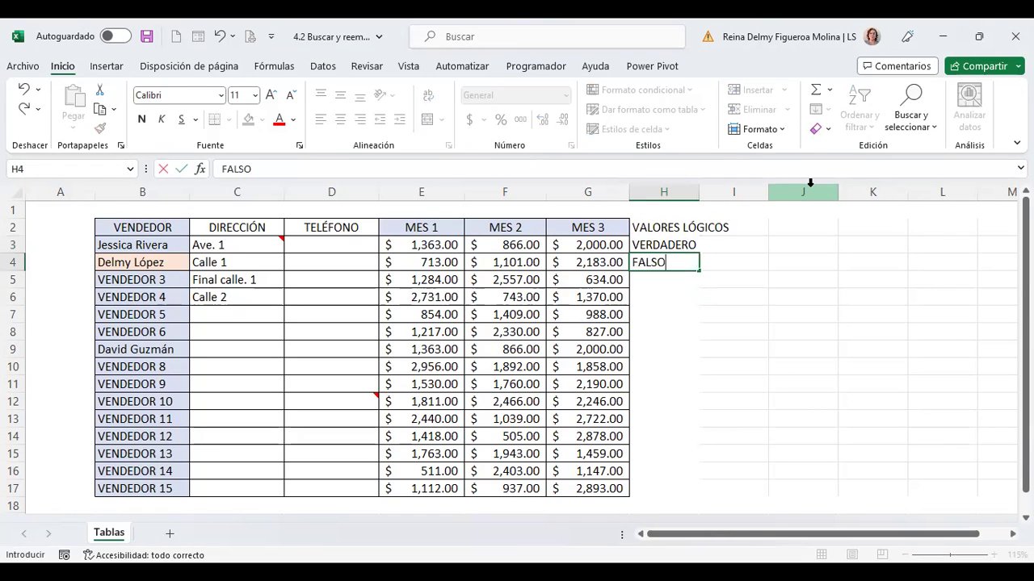
pyautogui.press('Return')
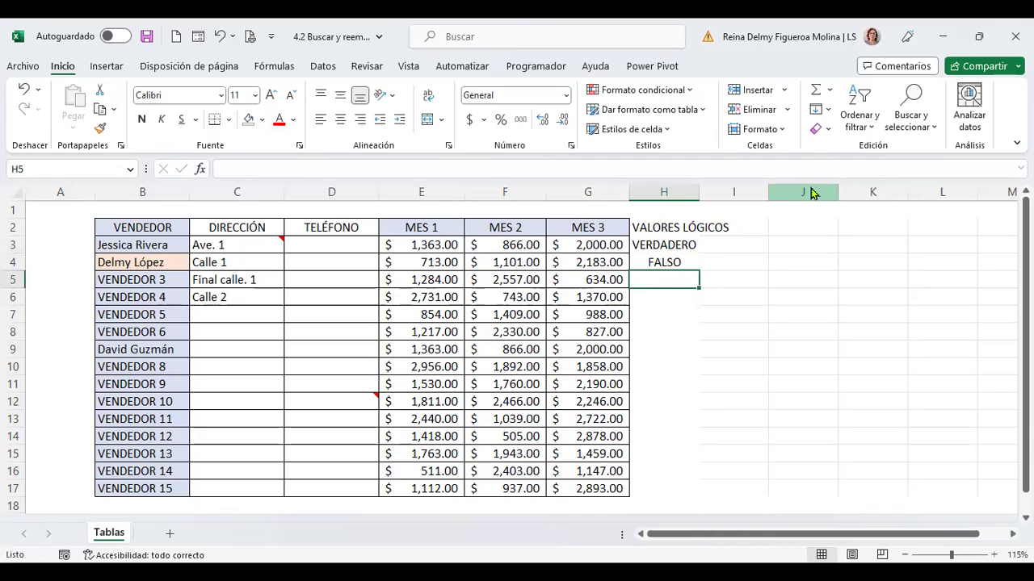
pyautogui.press('F5')
# - Select the logical-value constants H3 and H4 with only Valores lógicos checked
pyautogui.click(725, 395)
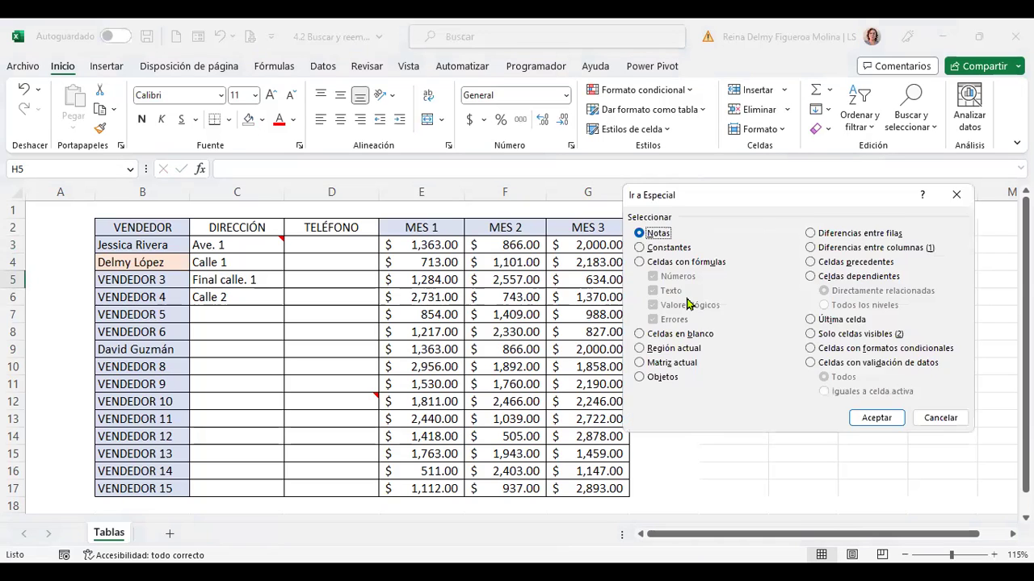
pyautogui.click(664, 248)
pyautogui.click(659, 277)
pyautogui.click(657, 291)
pyautogui.click(656, 319)
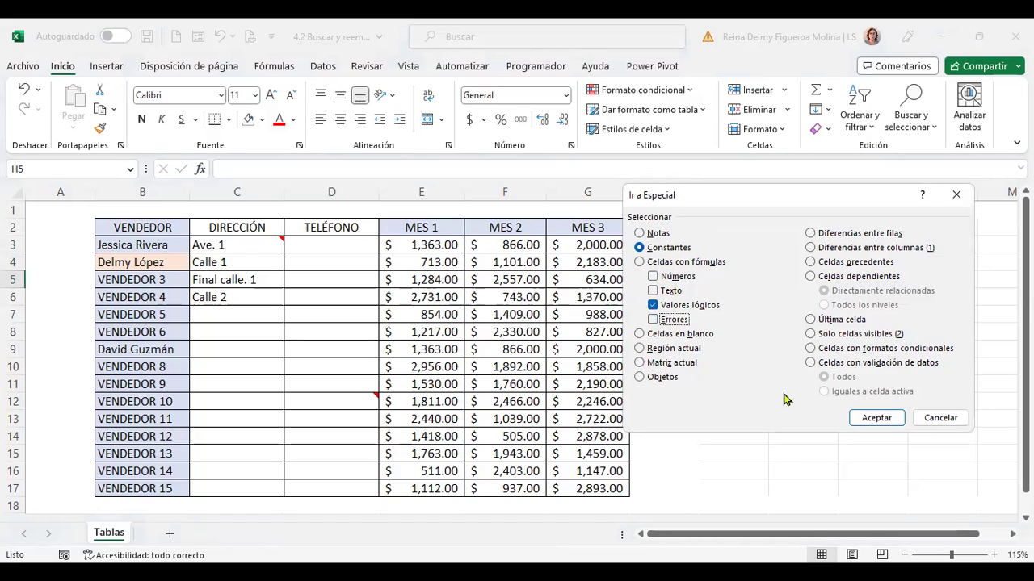
pyautogui.click(874, 418)
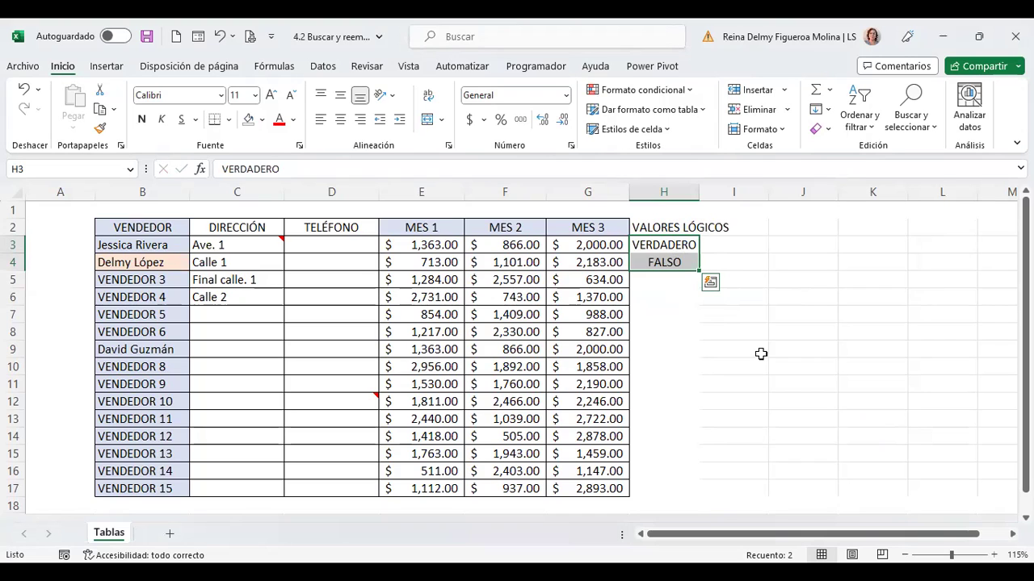
# - Reopen Ir a Especial, cancel it without changes, and select cell E10 holding 2956
pyautogui.press('F5')
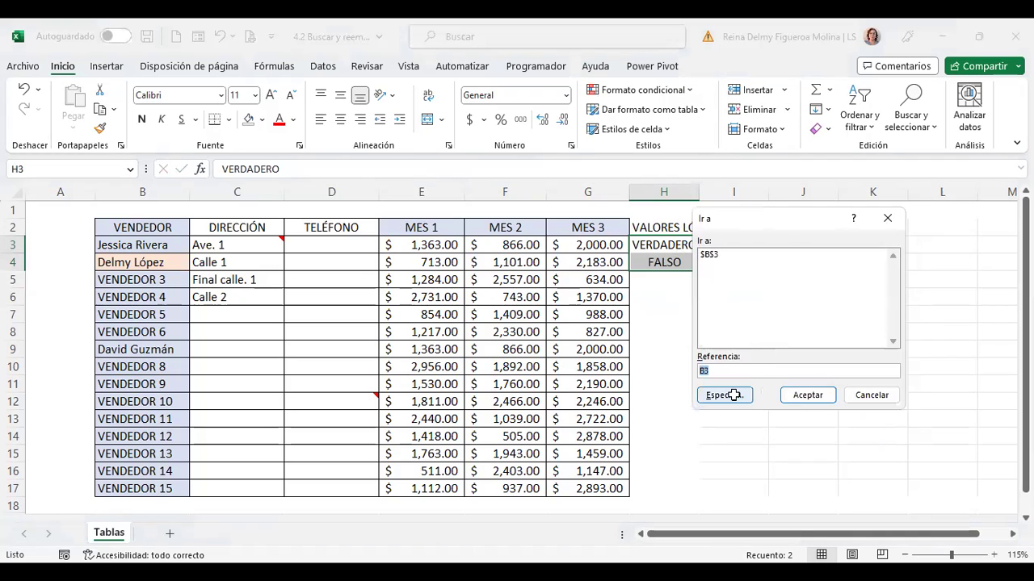
pyautogui.click(732, 395)
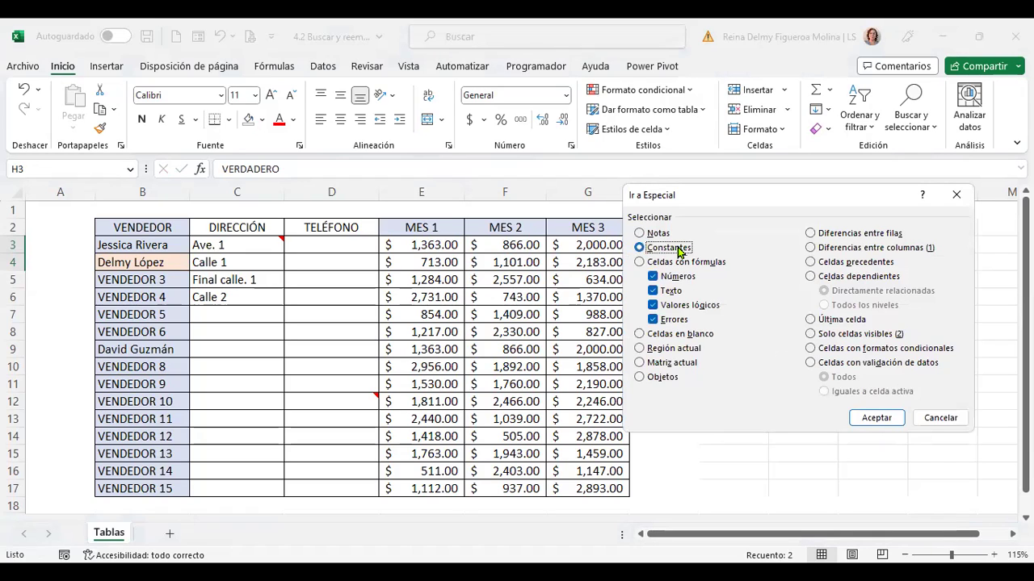
pyautogui.click(941, 420)
pyautogui.click(442, 363)
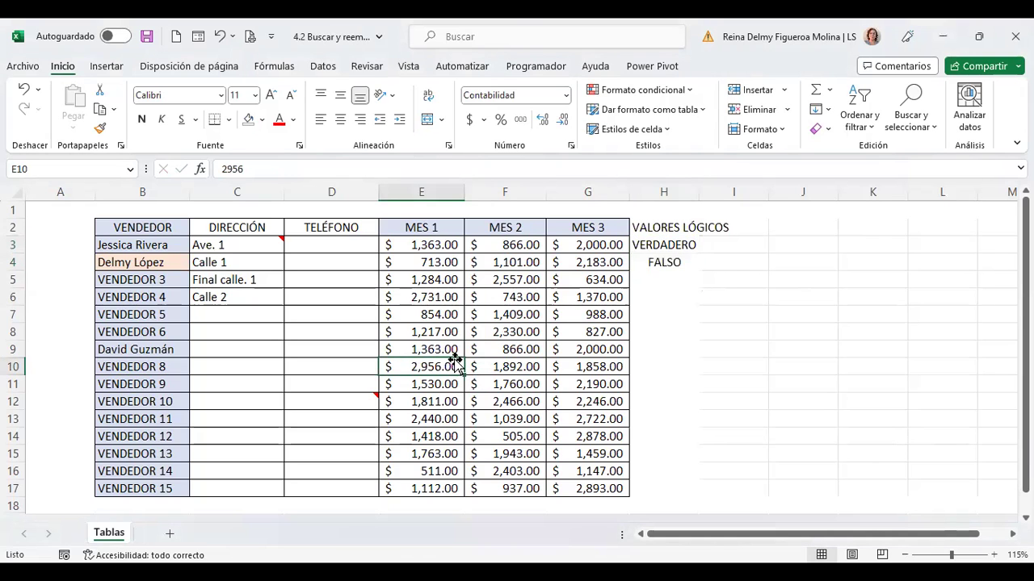
# - Store 2956 in E10 as text by prefixing it with an apostrophe
pyautogui.doubleClick(456, 363)
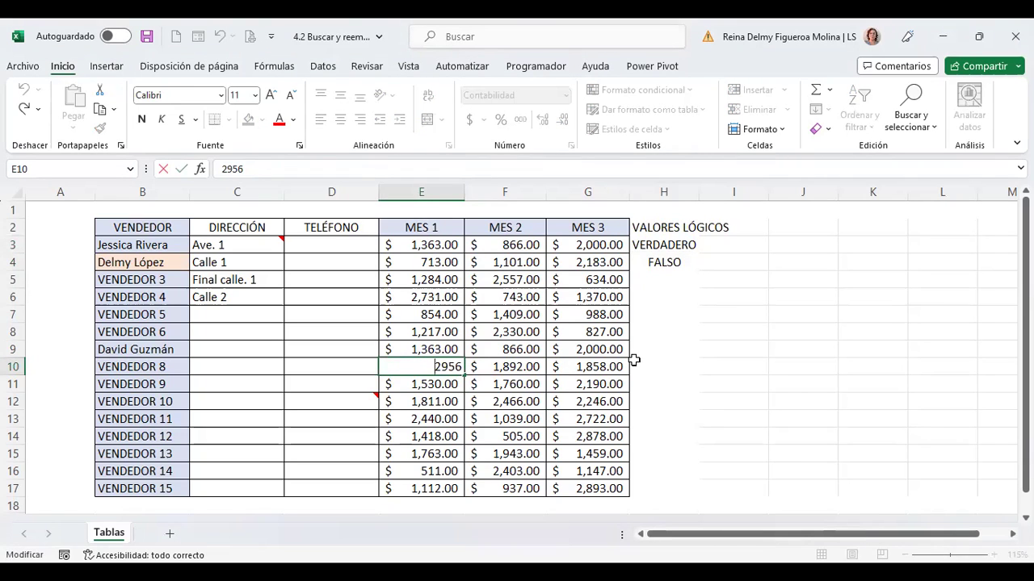
pyautogui.write("'")
pyautogui.press('Return')
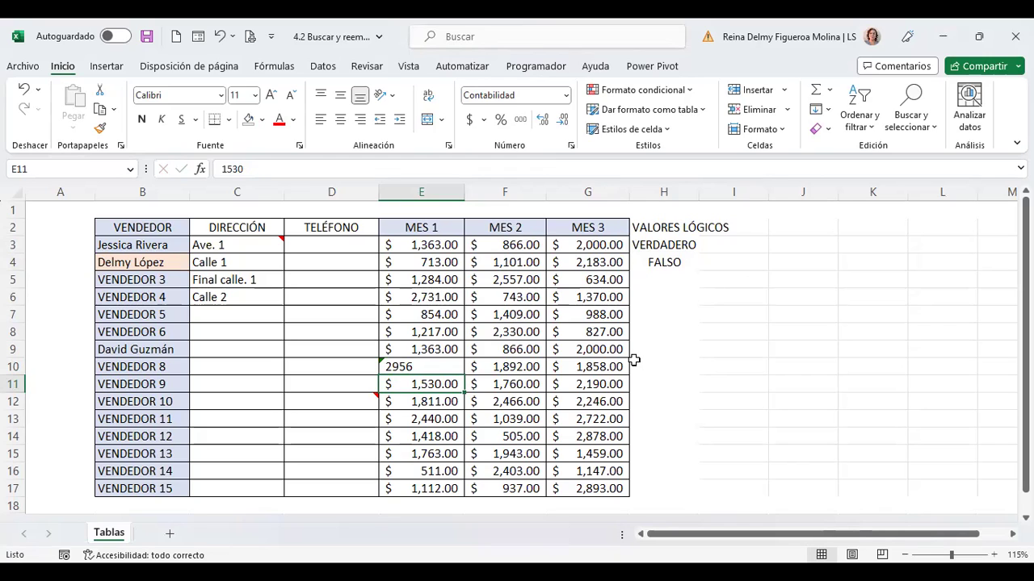
# - Open the Go To Special options and close them without choosing anything
pyautogui.press('F5')
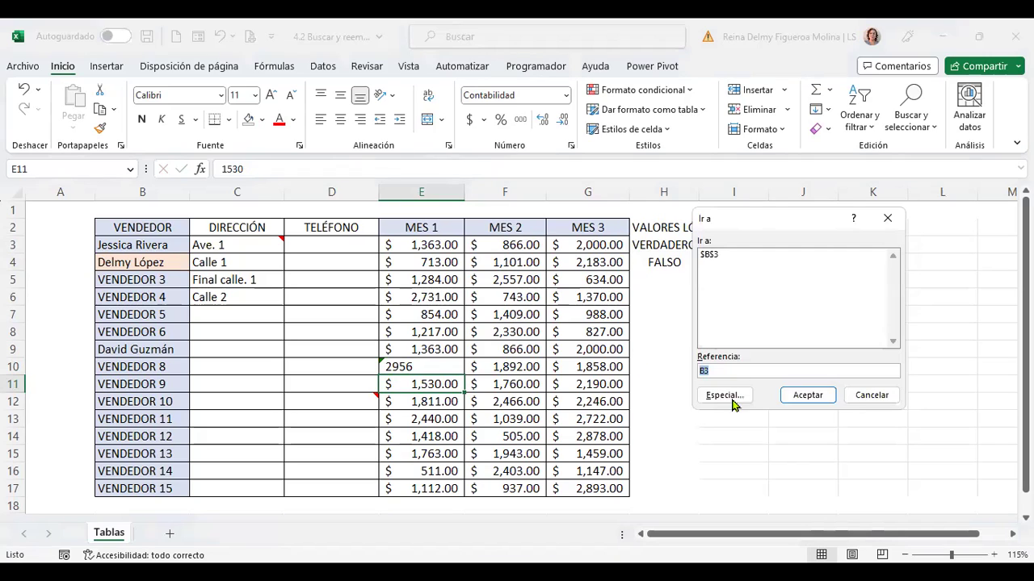
pyautogui.click(729, 397)
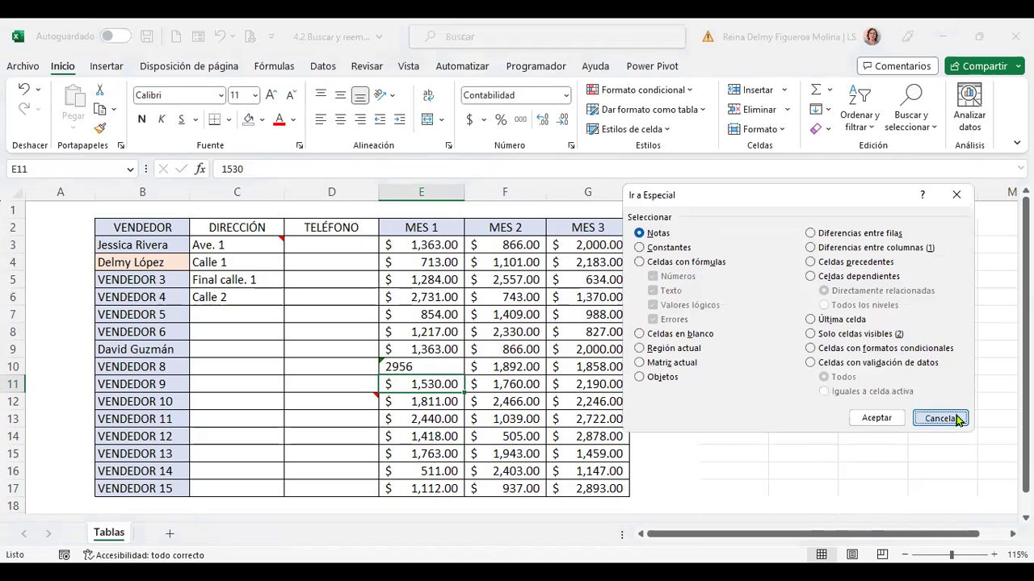
pyautogui.click(941, 417)
# - Step between the VERDADERO and FALSO cells in H3 and H4 of the logical values column
pyautogui.click(658, 241)
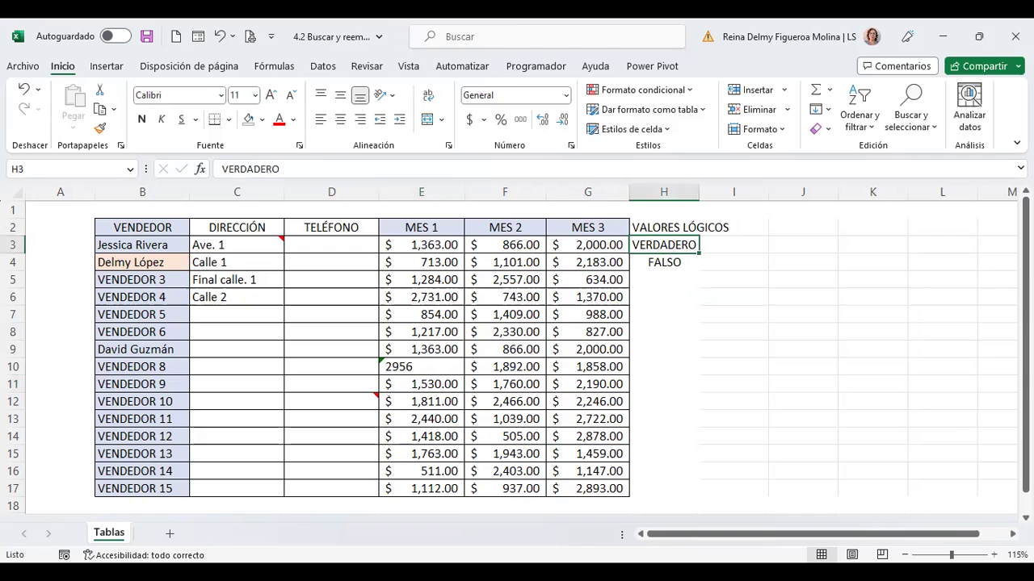
pyautogui.press('Down')
pyautogui.press('Down')
pyautogui.press('Up')
pyautogui.press('Up')
pyautogui.press('Up')
pyautogui.press('Down')
pyautogui.press('Down')
pyautogui.press('Up')
pyautogui.press('Down')
pyautogui.press('Up')
pyautogui.press('Down')
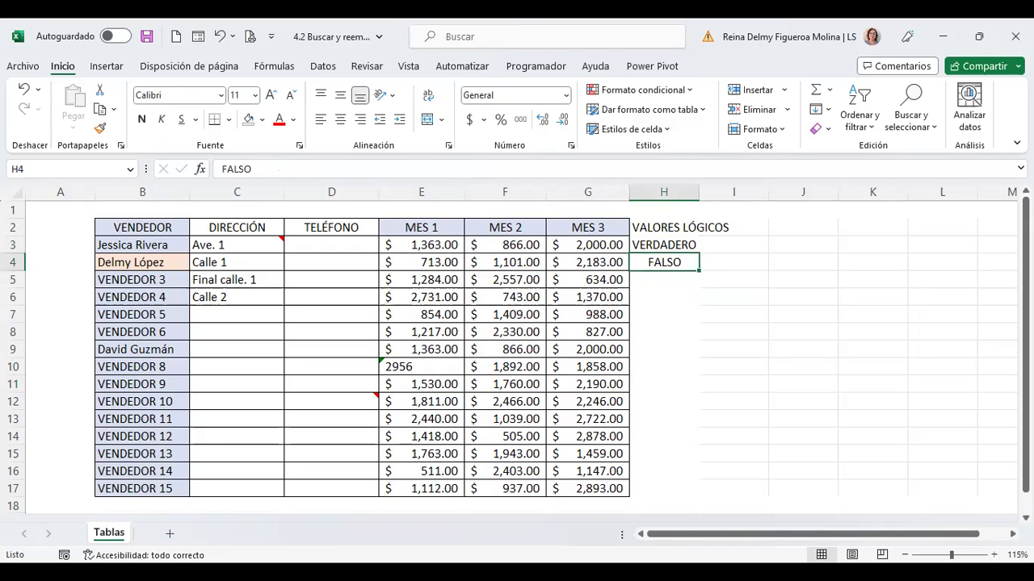
pyautogui.press('Up')
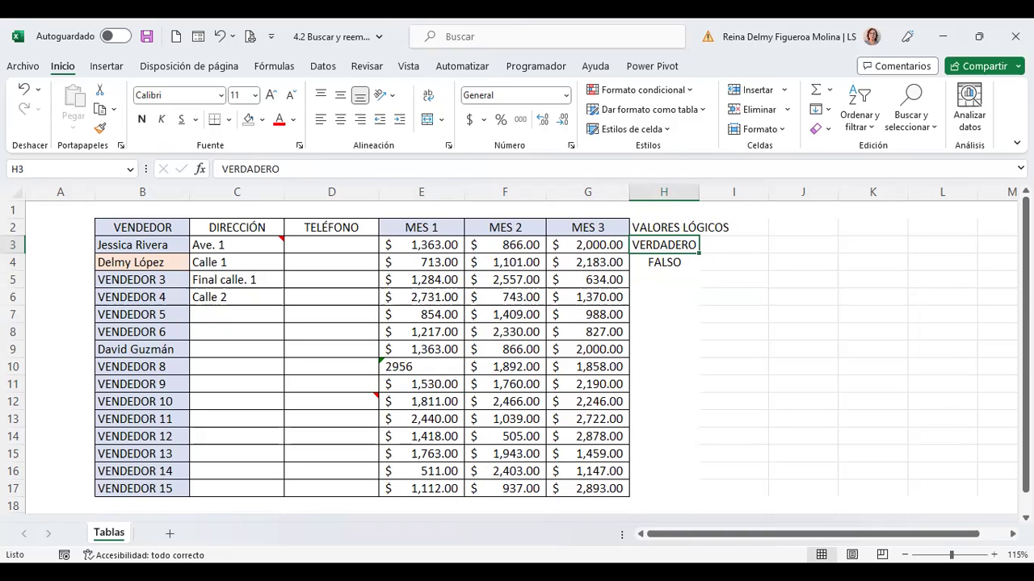
pyautogui.click(663, 263)
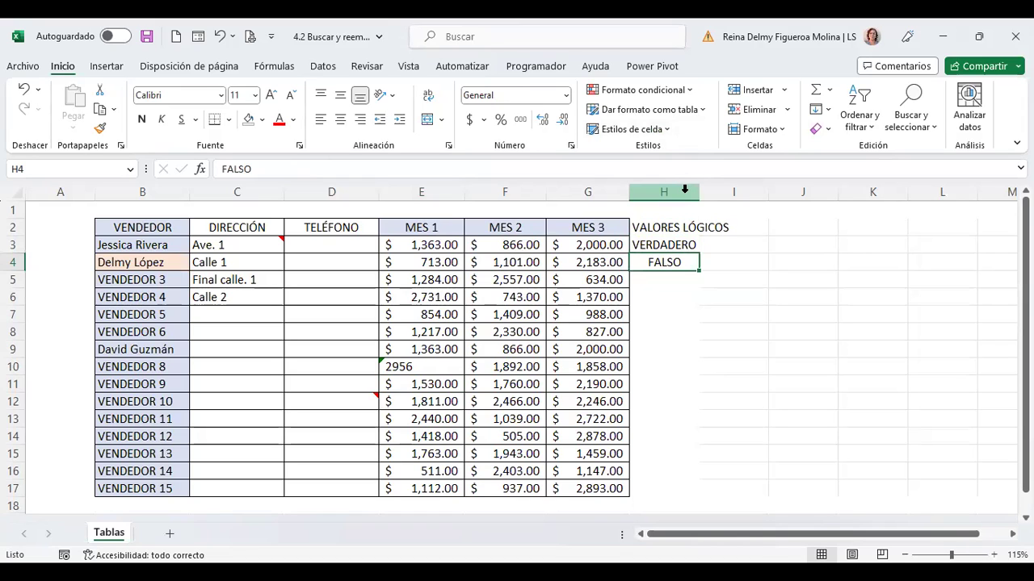
# - Select columns H and I and open their context menu, then dismiss it
pyautogui.click(684, 190)
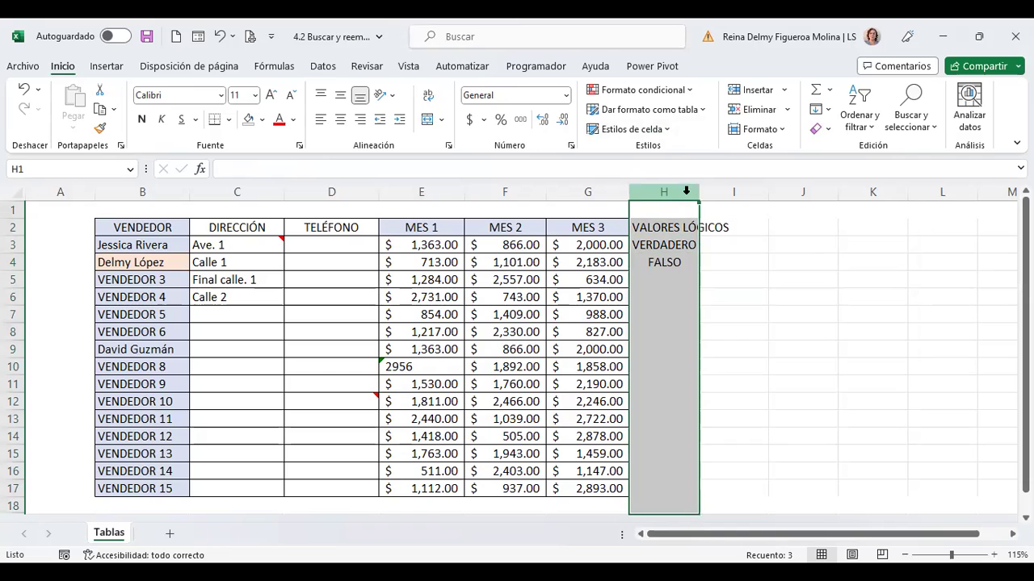
pyautogui.moveTo(686, 190); pyautogui.dragTo(734, 197)
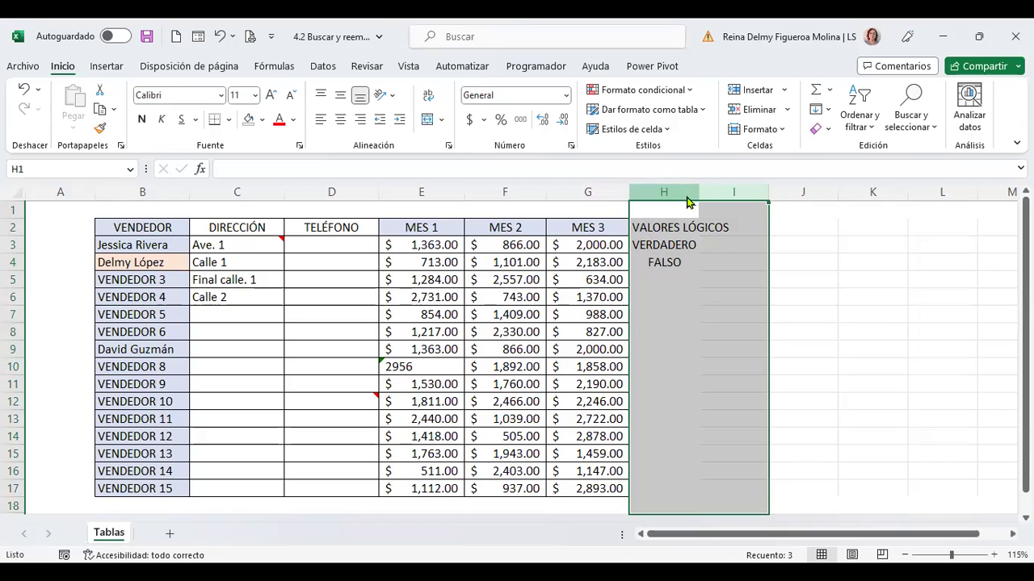
pyautogui.rightClick(687, 196)
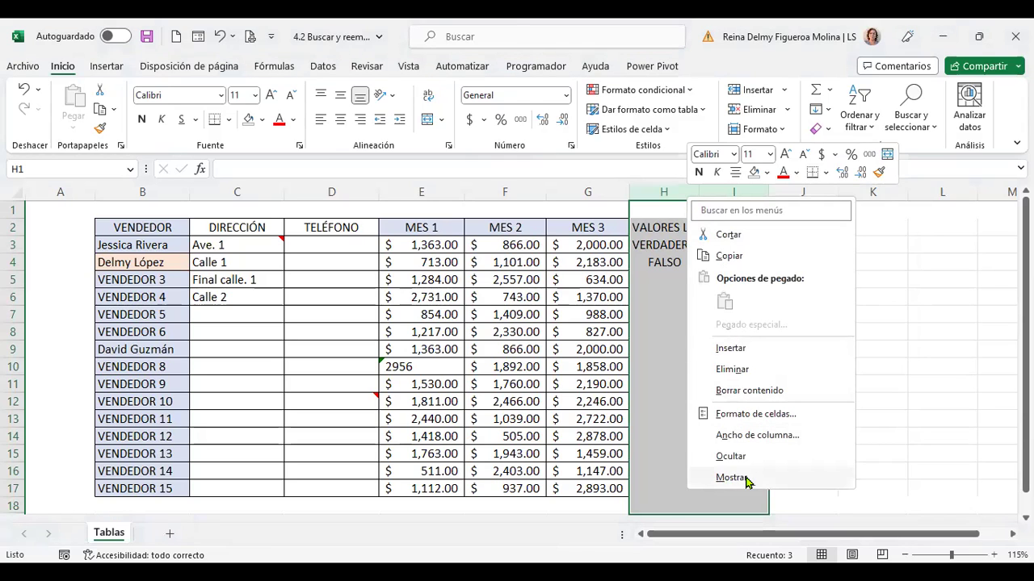
pyautogui.click(931, 296)
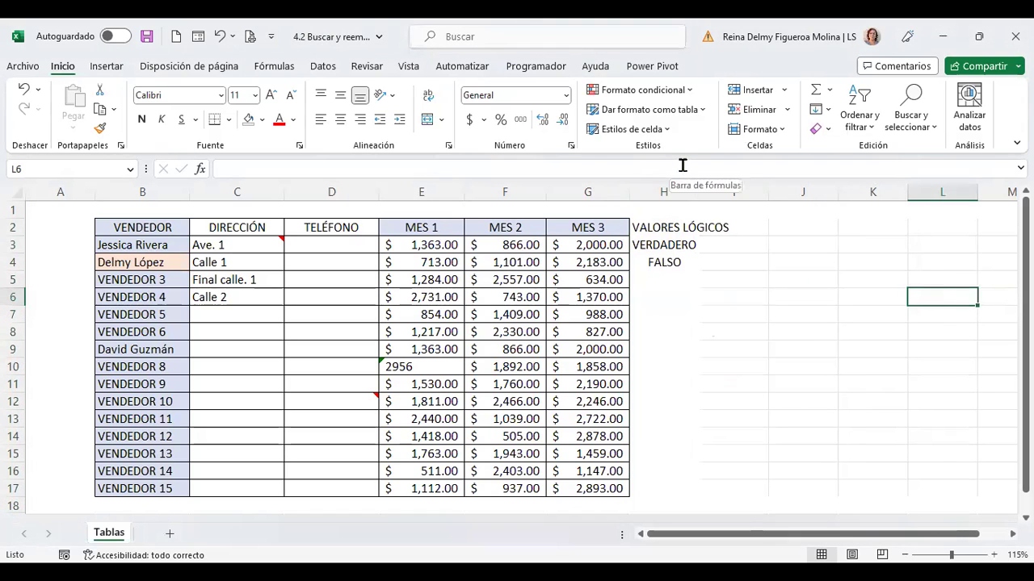
# - Try unhiding the rows around row 18 from its context menu, then reselect H3 and H4
pyautogui.scroll(-2, 202, 381)
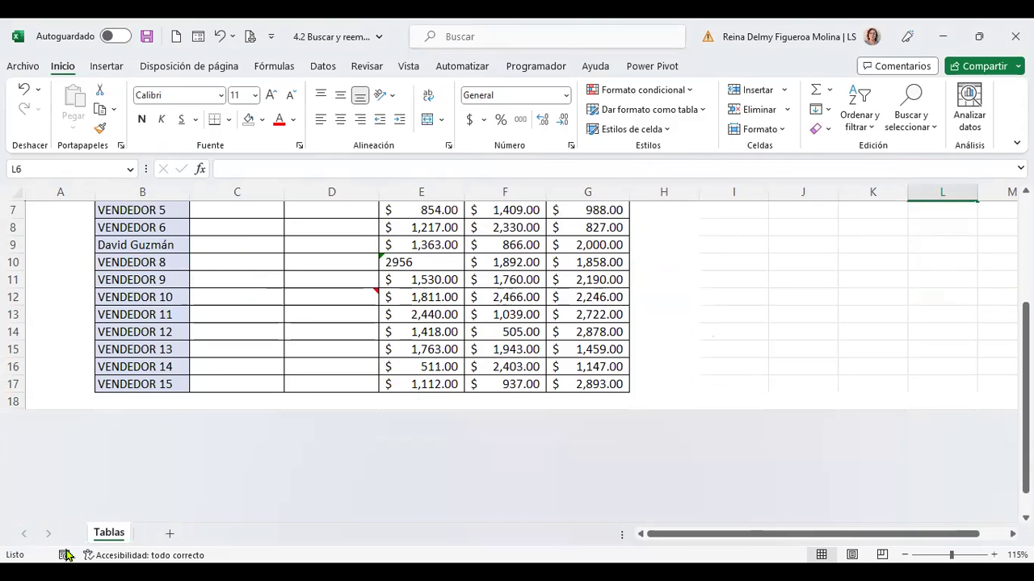
pyautogui.moveTo(13, 399); pyautogui.dragTo(13, 401)
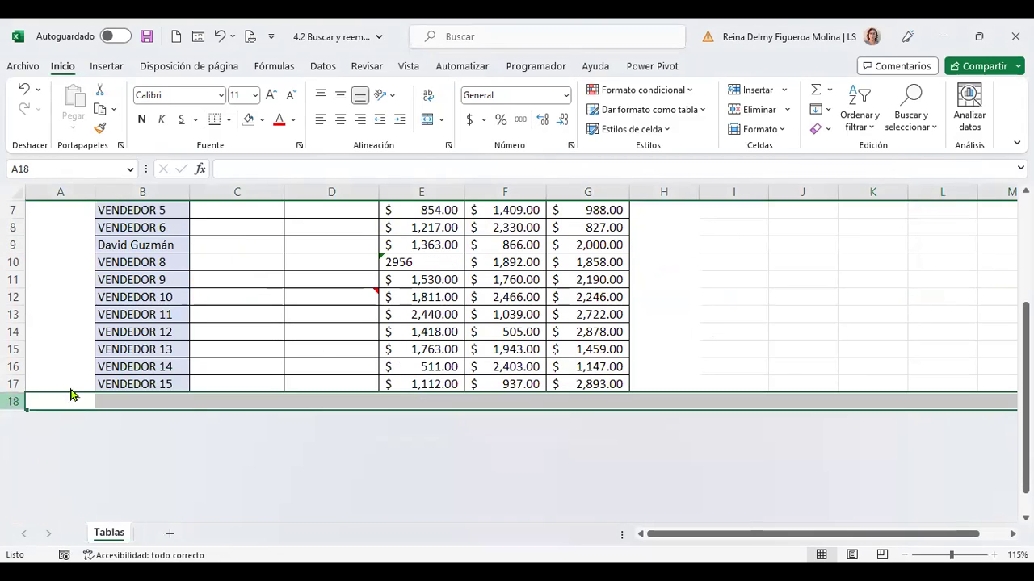
pyautogui.rightClick(71, 396)
pyautogui.click(73, 390)
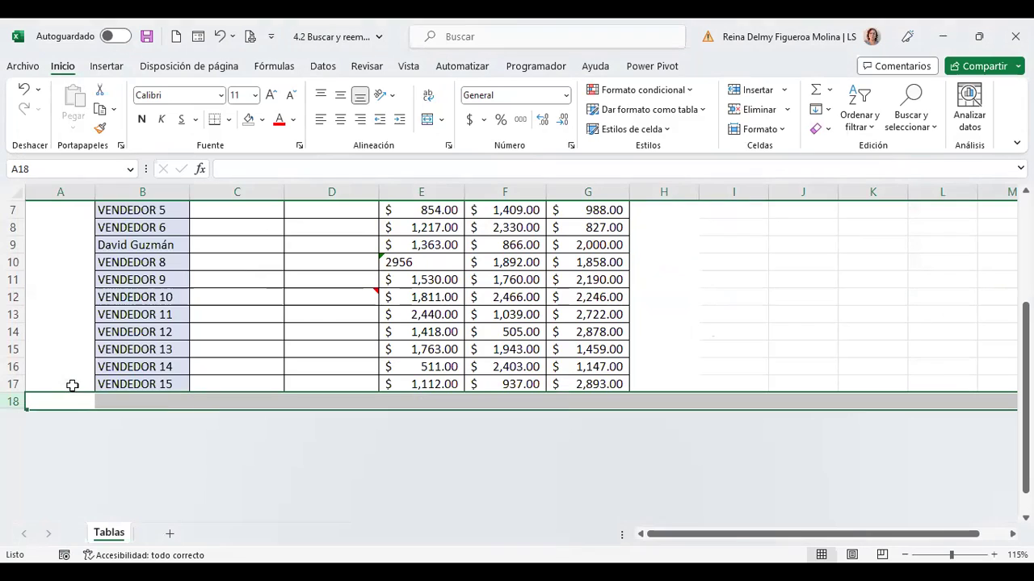
pyautogui.scroll(2, 253, 447)
pyautogui.click(638, 247)
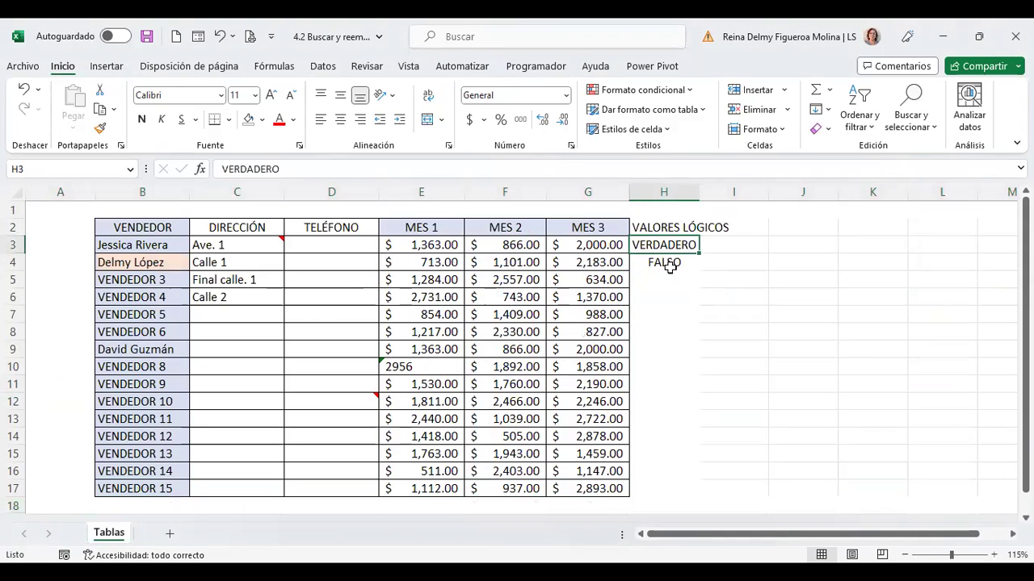
pyautogui.click(667, 262)
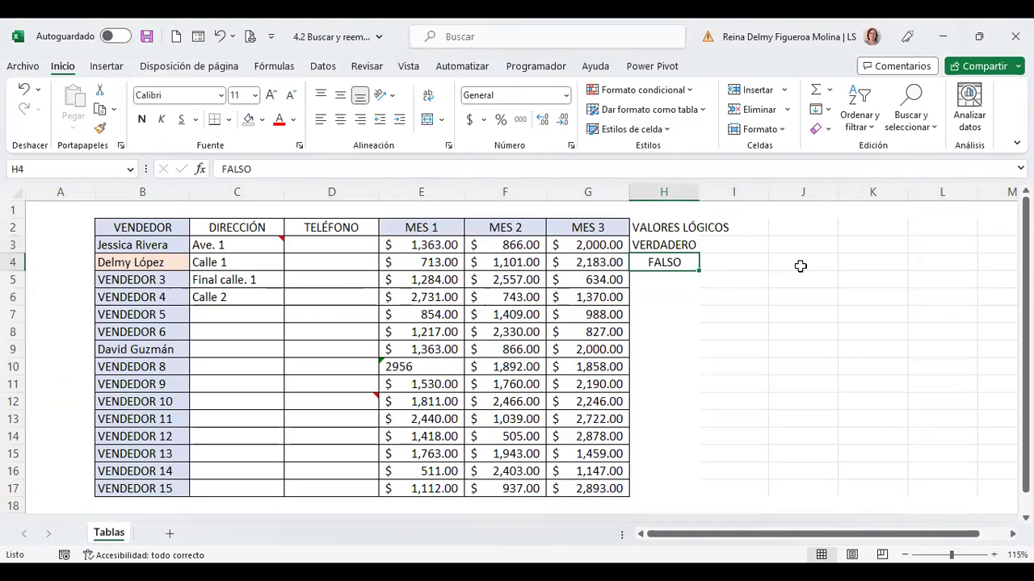
# - Search Go To Special for error-only constants; no cells are found
pyautogui.press('F5')
pyautogui.click(741, 396)
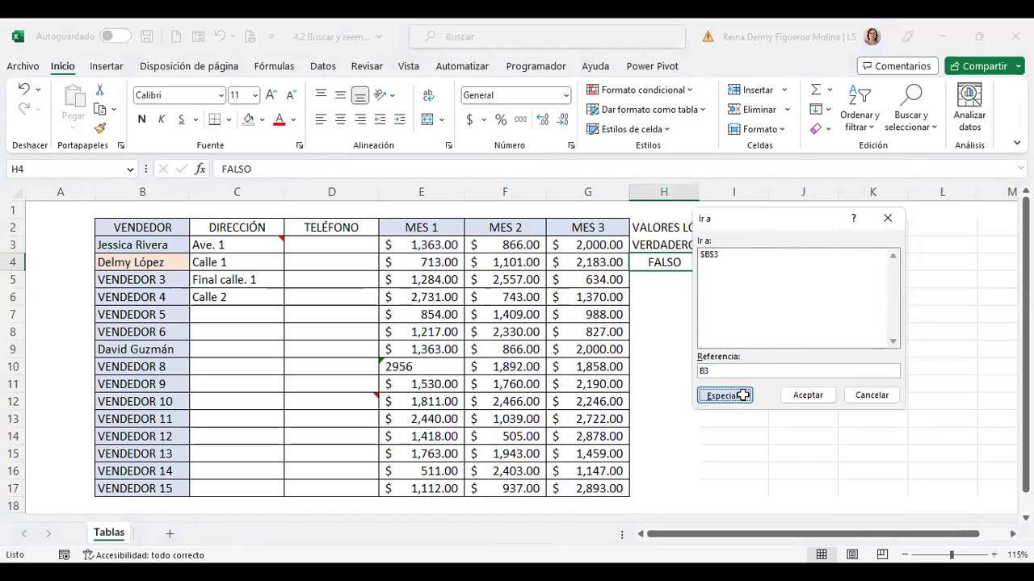
pyautogui.click(660, 248)
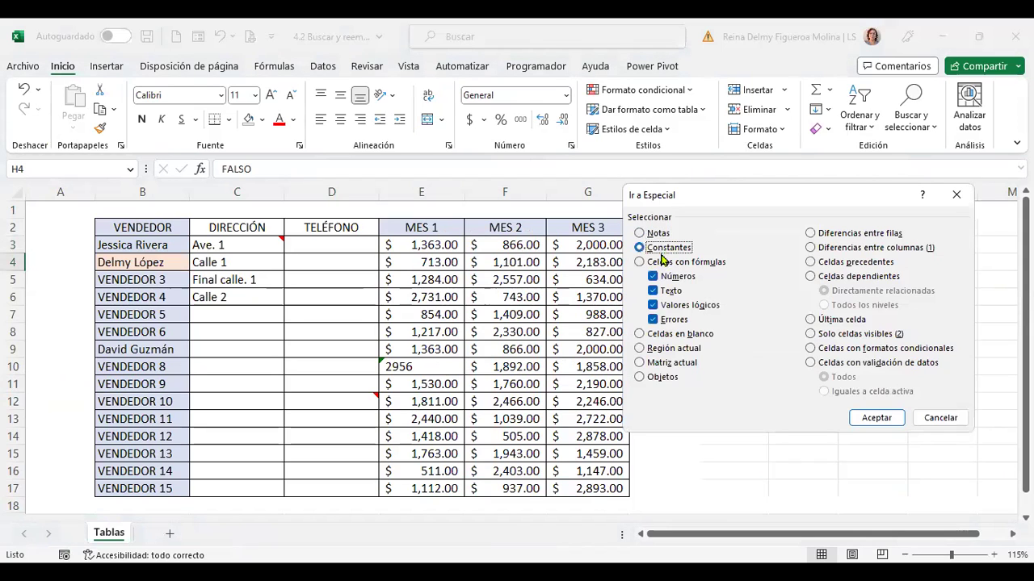
pyautogui.click(653, 278)
pyautogui.click(653, 290)
pyautogui.click(653, 305)
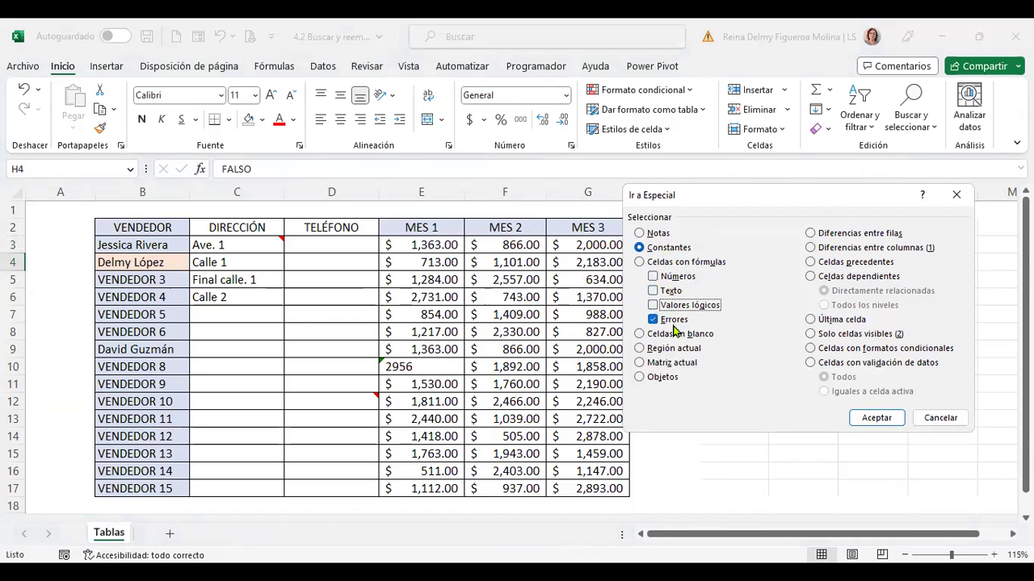
pyautogui.click(895, 421)
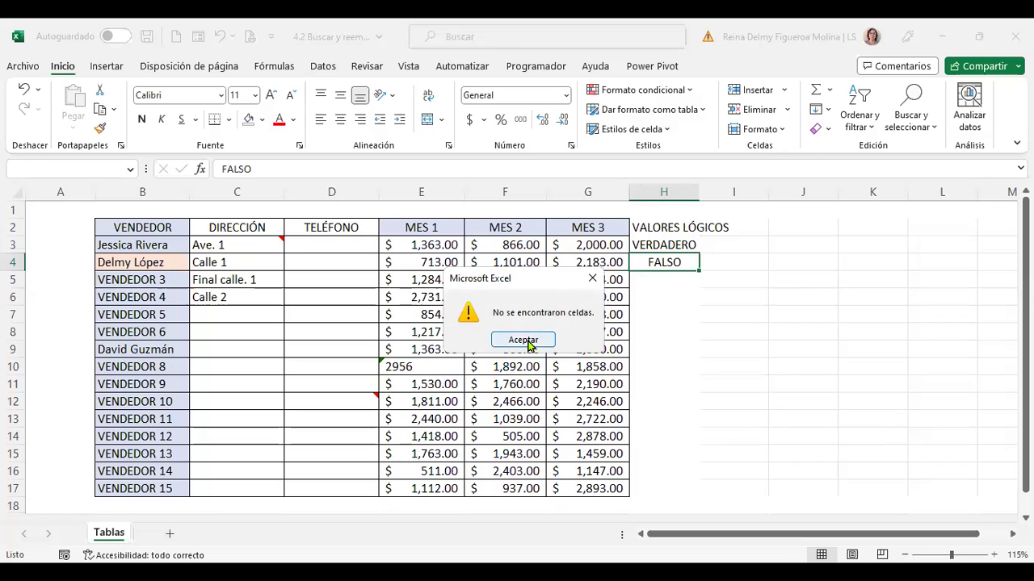
pyautogui.click(526, 340)
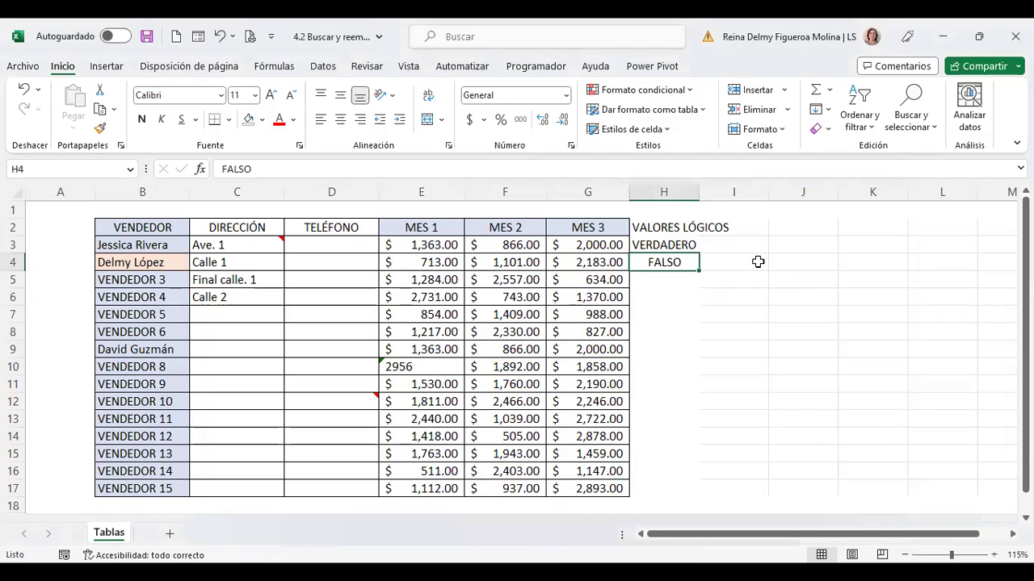
# - Search Go To Special for cells containing formulas; no cells are found
pyautogui.press('F5')
pyautogui.click(737, 404)
pyautogui.click(693, 263)
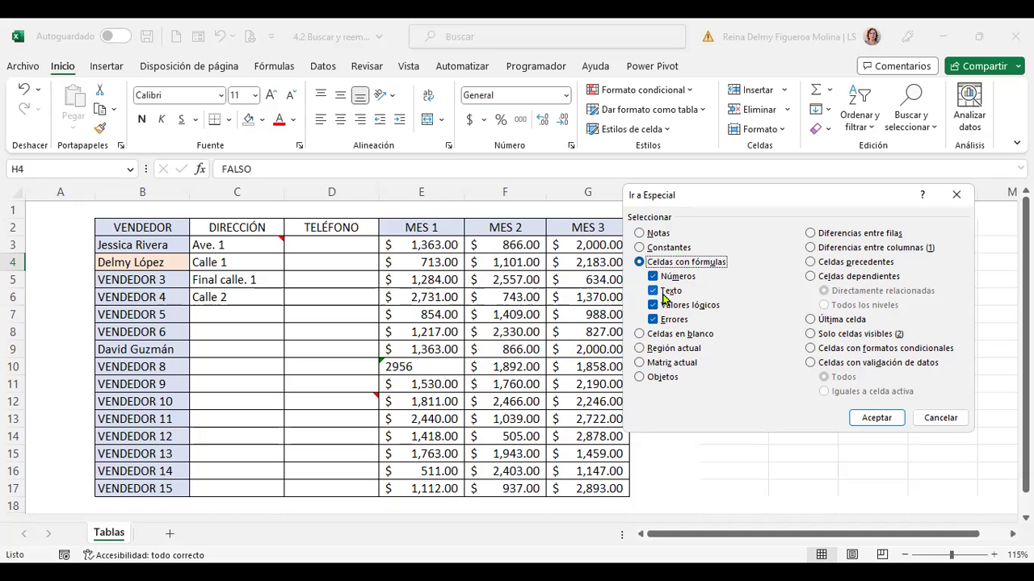
pyautogui.click(874, 419)
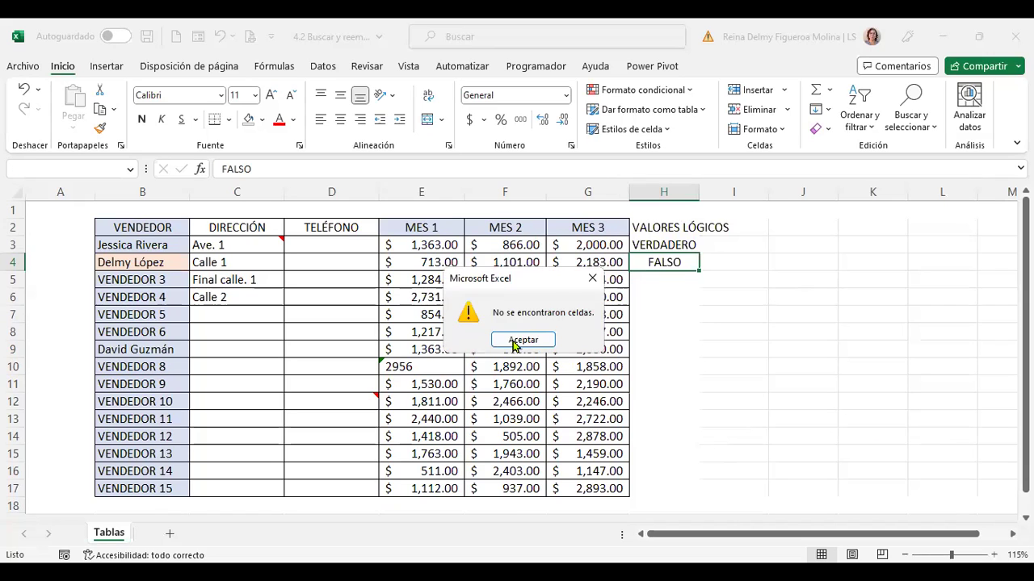
pyautogui.click(511, 340)
# - Unhide rows 19–21 with Mostrar on row 18, then select cell B18
pyautogui.scroll(-1, 376, 406)
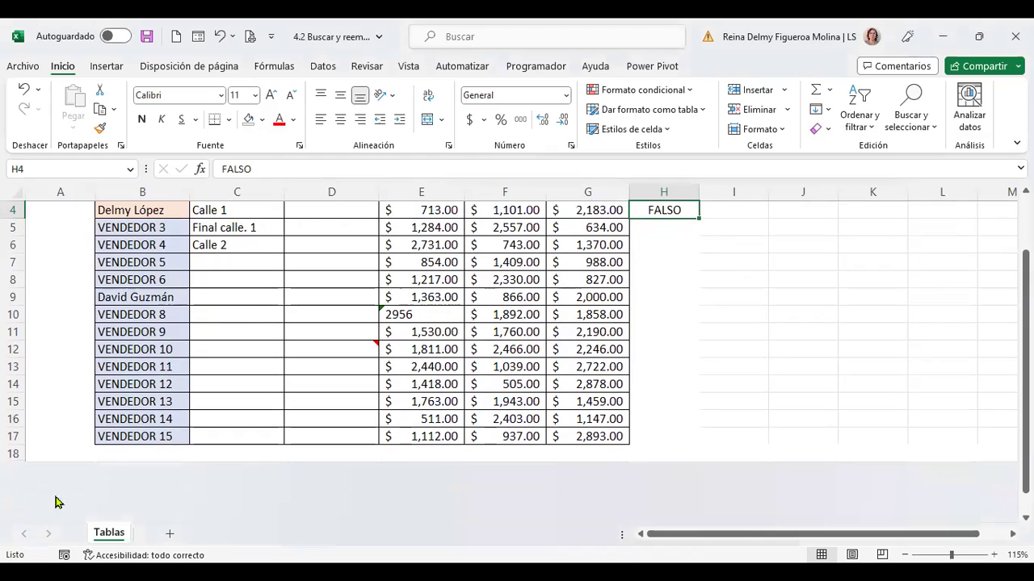
pyautogui.click(12, 453)
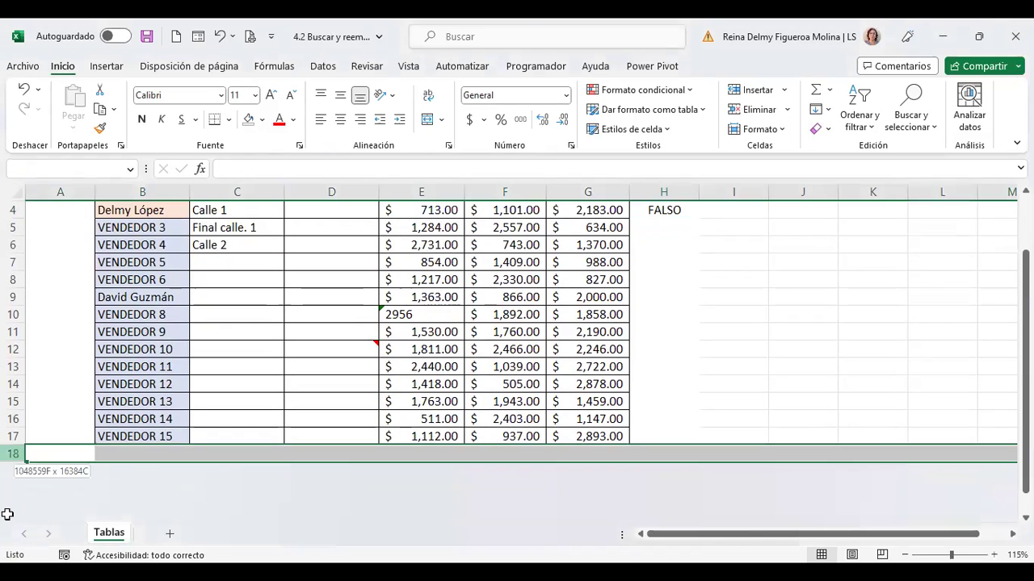
pyautogui.rightClick(14, 453)
pyautogui.press('Escape')
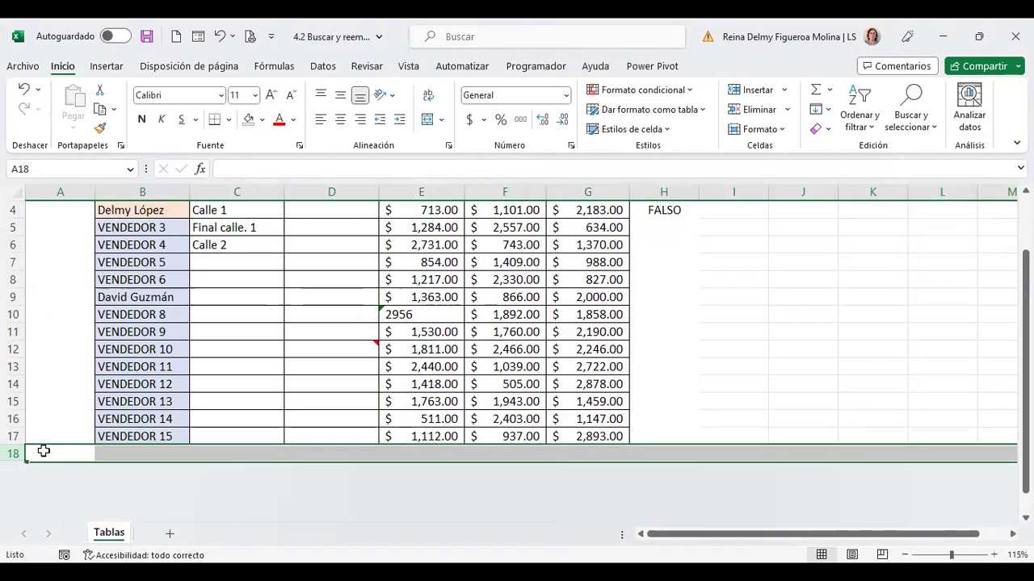
pyautogui.click(46, 452)
pyautogui.click(11, 453)
pyautogui.rightClick(65, 452)
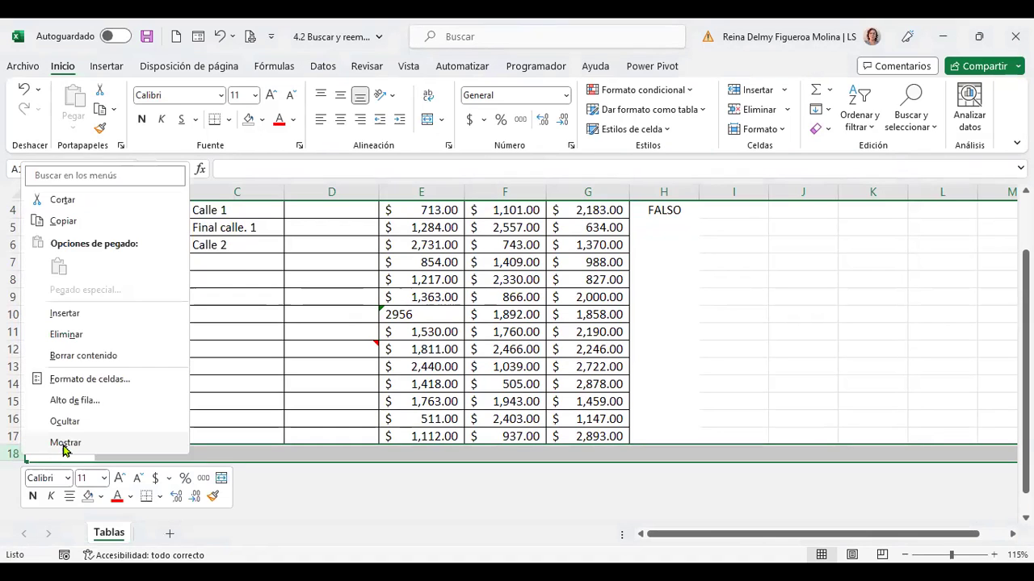
pyautogui.click(65, 444)
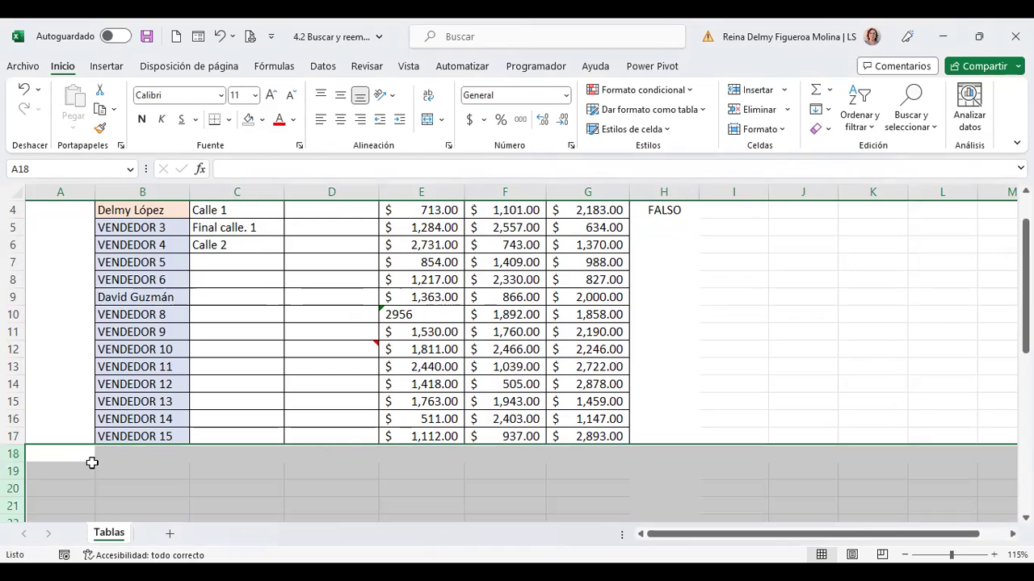
pyautogui.click(436, 458)
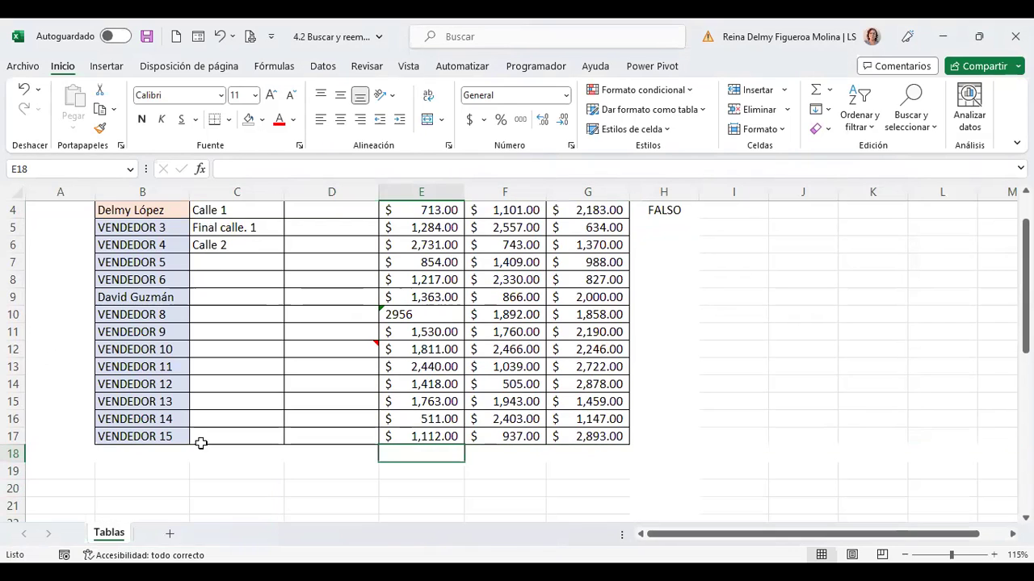
pyautogui.click(148, 453)
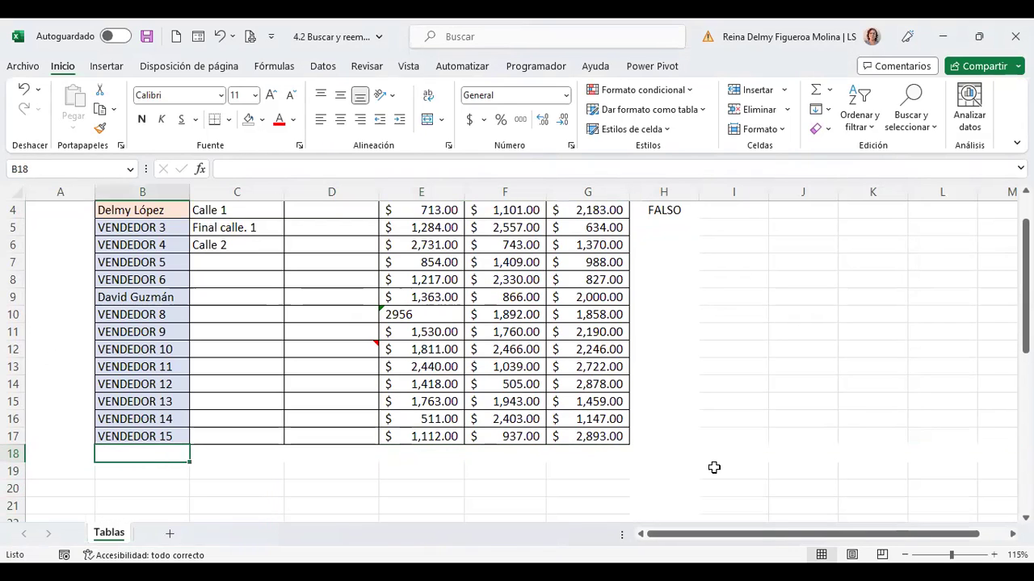
# - Label B18 as TOTAL, then try Alt+= in E18 and cancel the unfinished sum
pyautogui.write('tota')
pyautogui.press('BackSpace')
pyautogui.press('BackSpace')
pyautogui.press('BackSpace')
pyautogui.write('TOTAL')
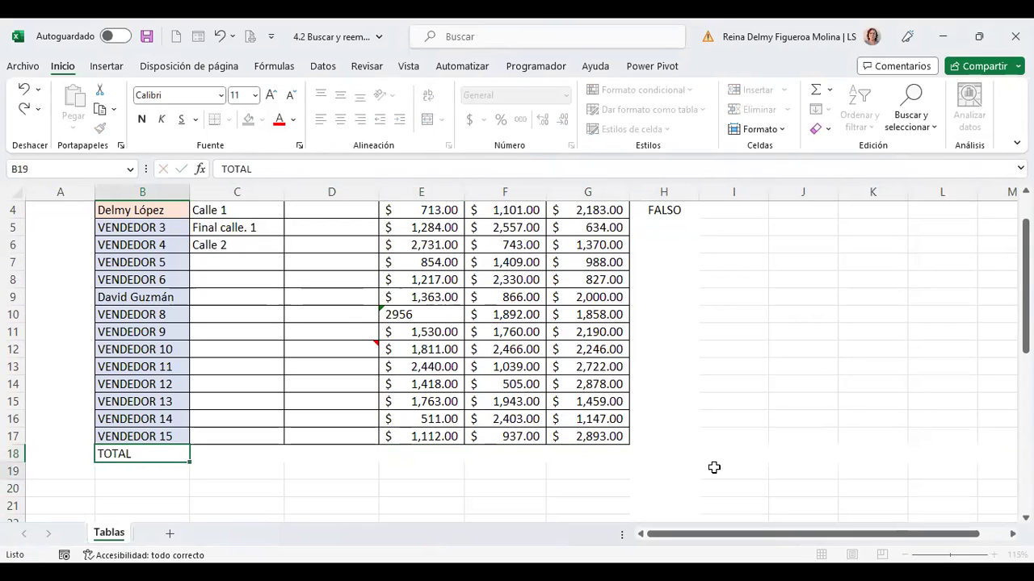
pyautogui.press('Tab')
pyautogui.press('Tab')
pyautogui.press('Tab')
pyautogui.press('Tab')
pyautogui.press('Left')
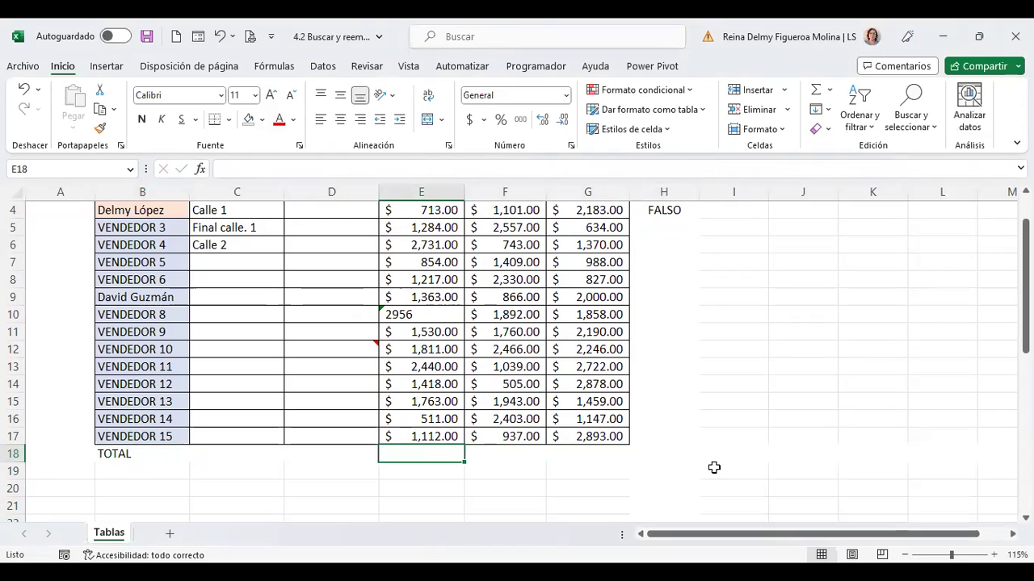
pyautogui.hotkey('alt', '=')
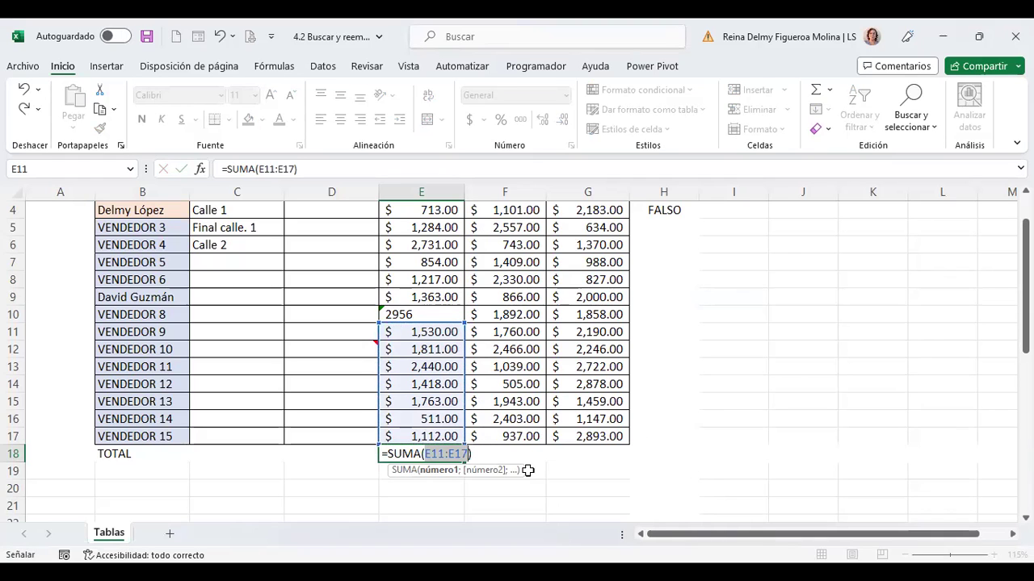
pyautogui.press('Escape')
# - Select E3:E18 and AutoSum it so E18 totals MES 1 to 20,110.00
pyautogui.scroll(1, 397, 263)
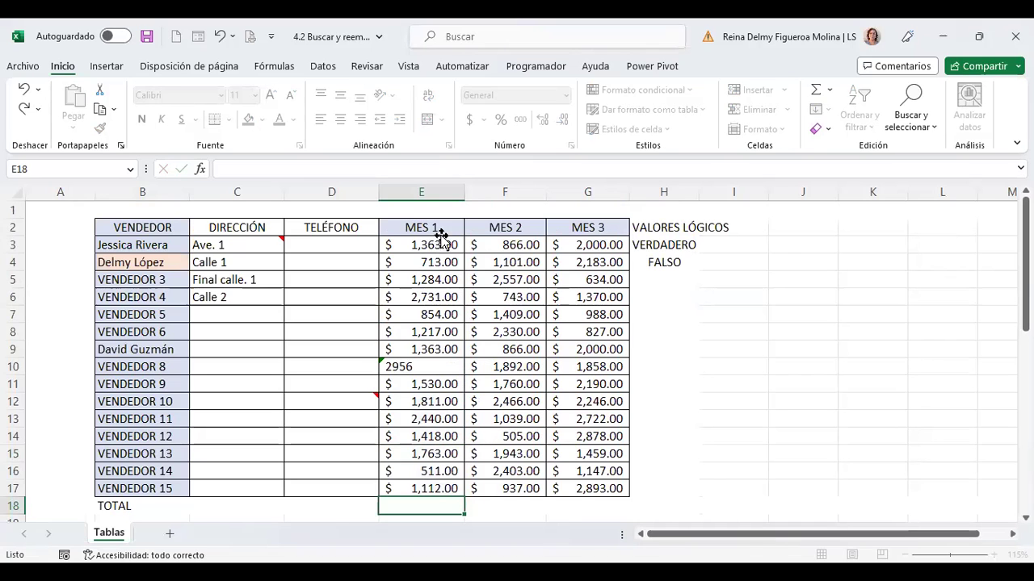
pyautogui.moveTo(436, 246); pyautogui.dragTo(438, 274)
pyautogui.moveTo(447, 508); pyautogui.dragTo(448, 506)
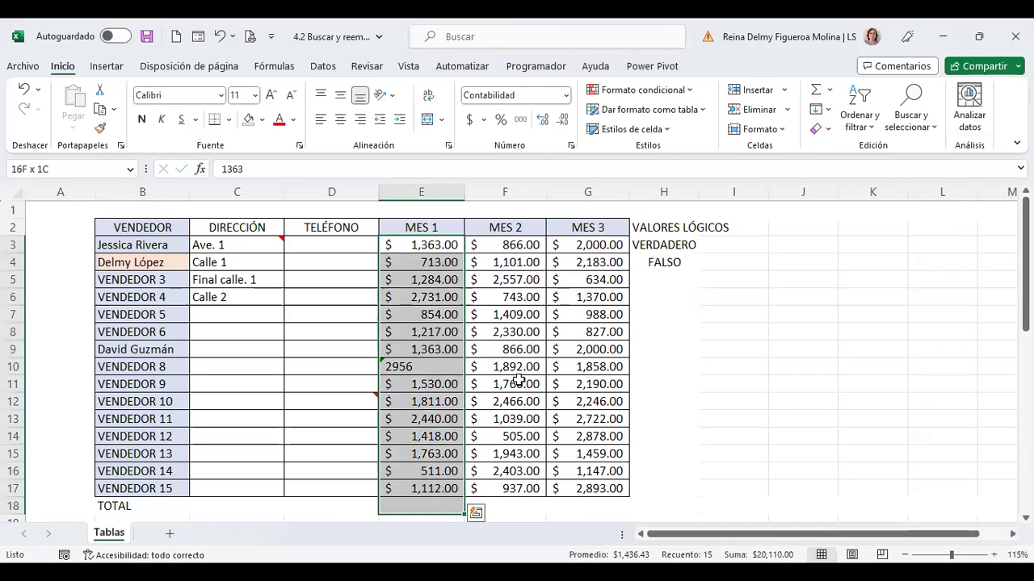
pyautogui.scroll(-1, 512, 382)
pyautogui.click(831, 87)
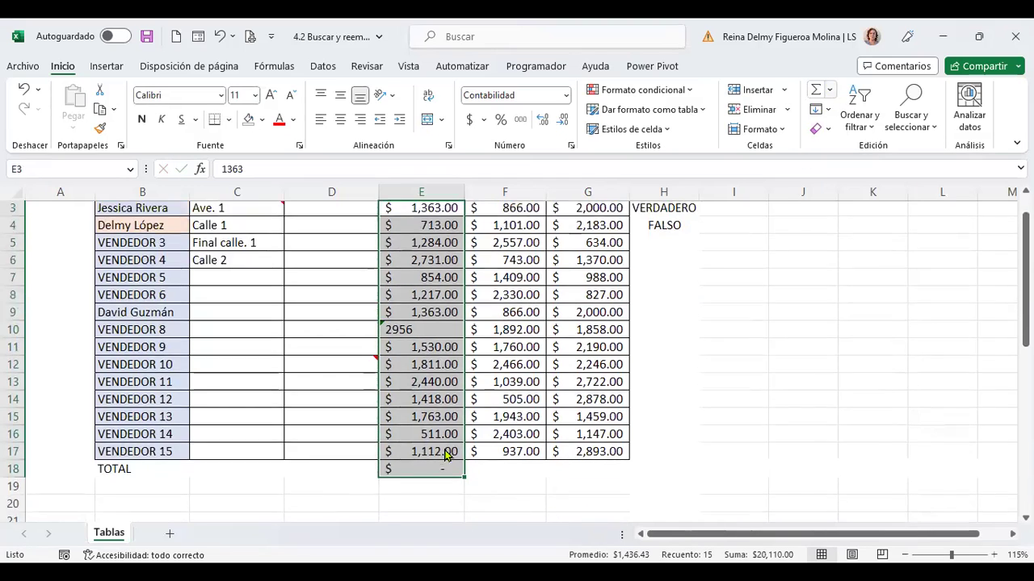
pyautogui.click(832, 94)
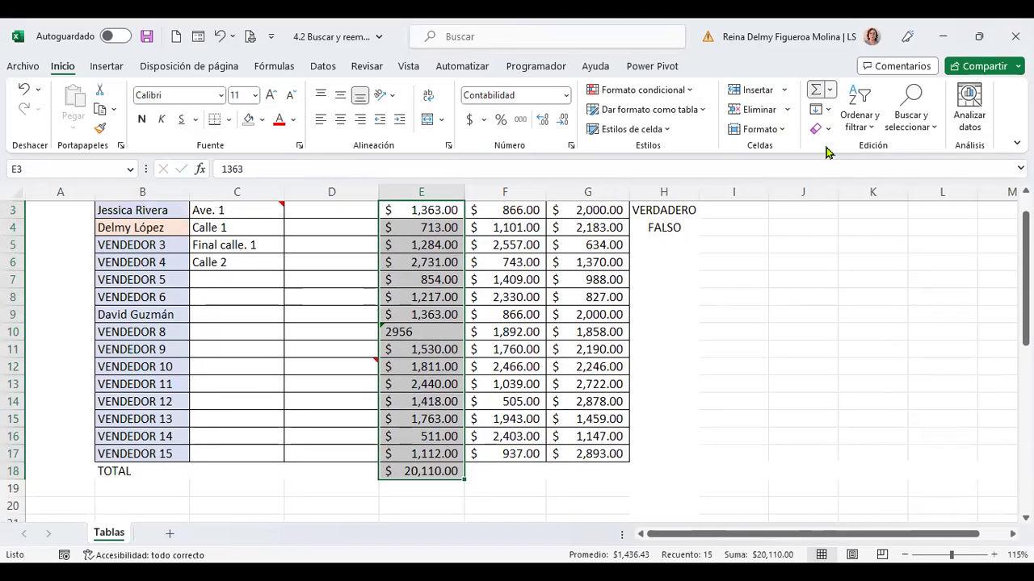
pyautogui.click(832, 95)
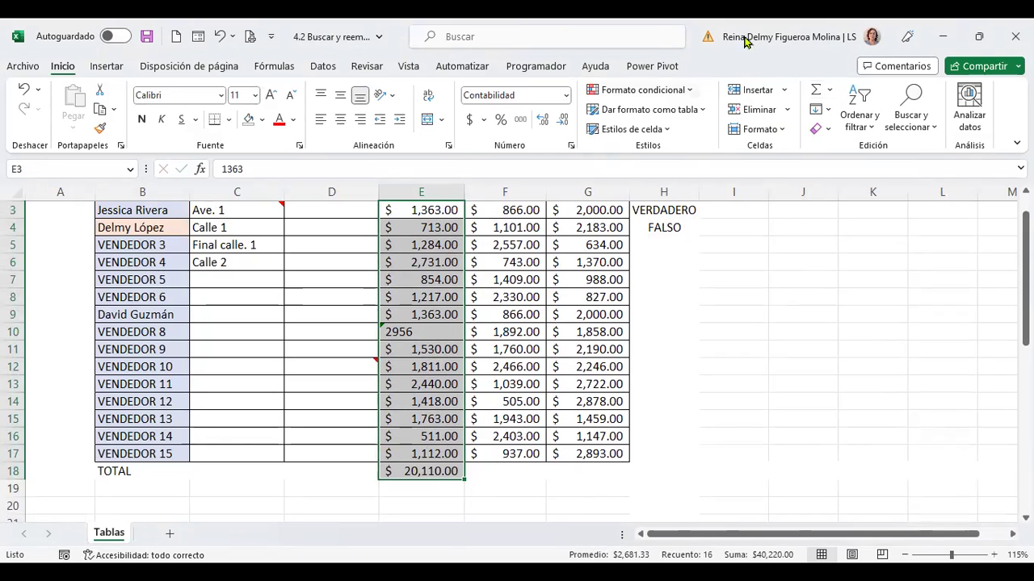
pyautogui.click(813, 92)
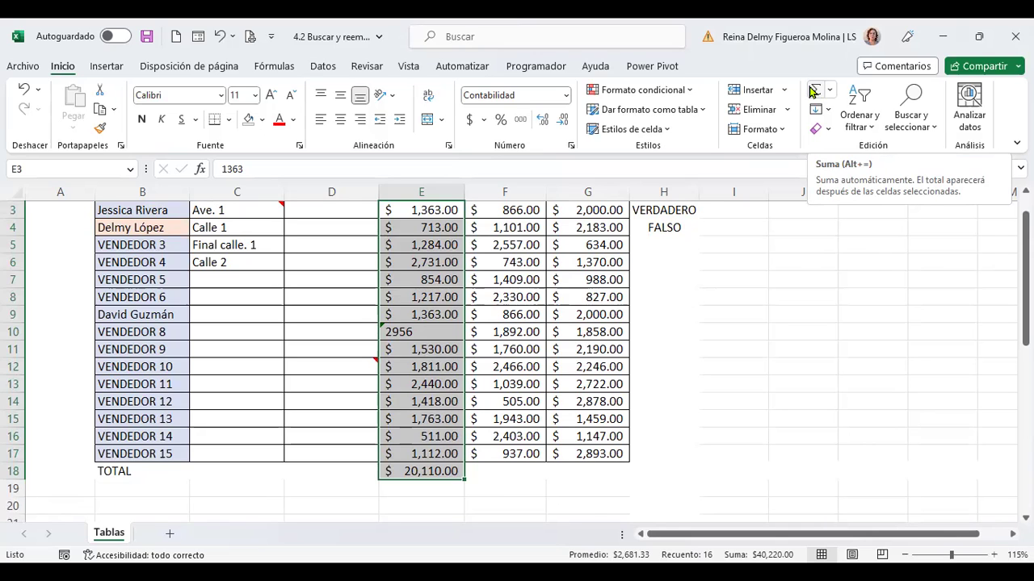
# - AutoSum MES 2 into F18 (22,817.00) and MES 3 into G18 (27,395.00)
pyautogui.click(510, 472)
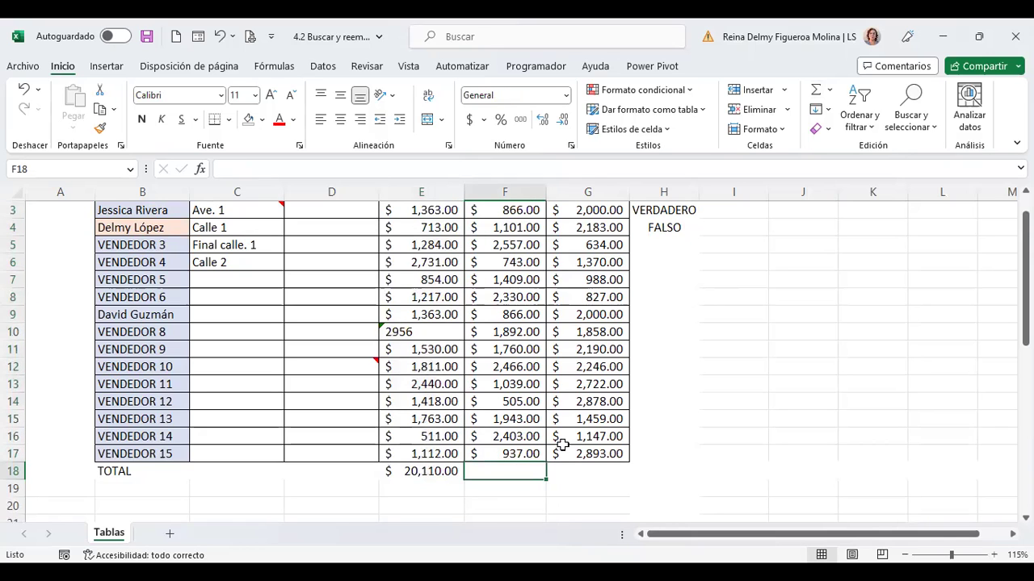
pyautogui.hotkey('alt', '=')
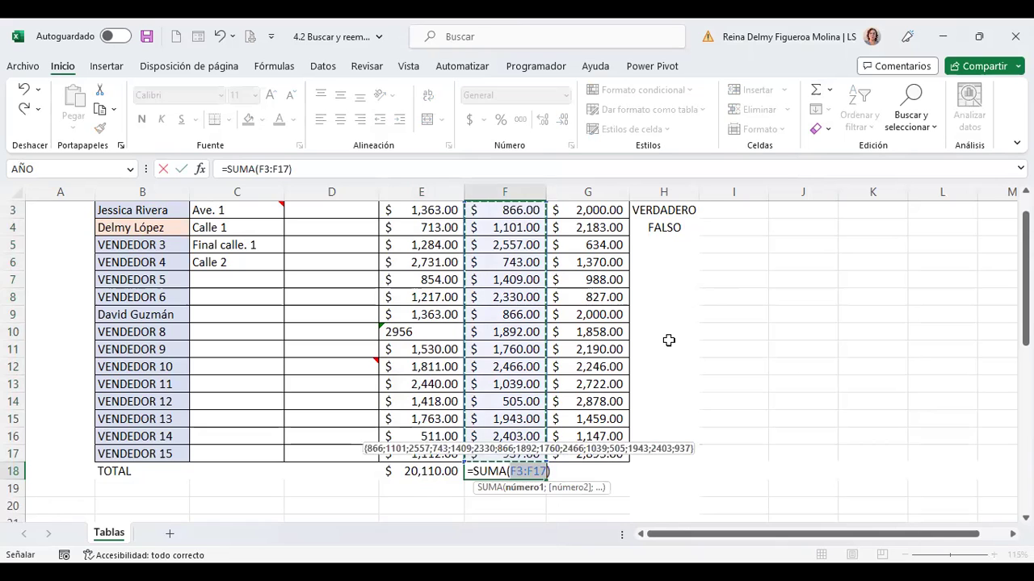
pyautogui.scroll(1, 669, 340)
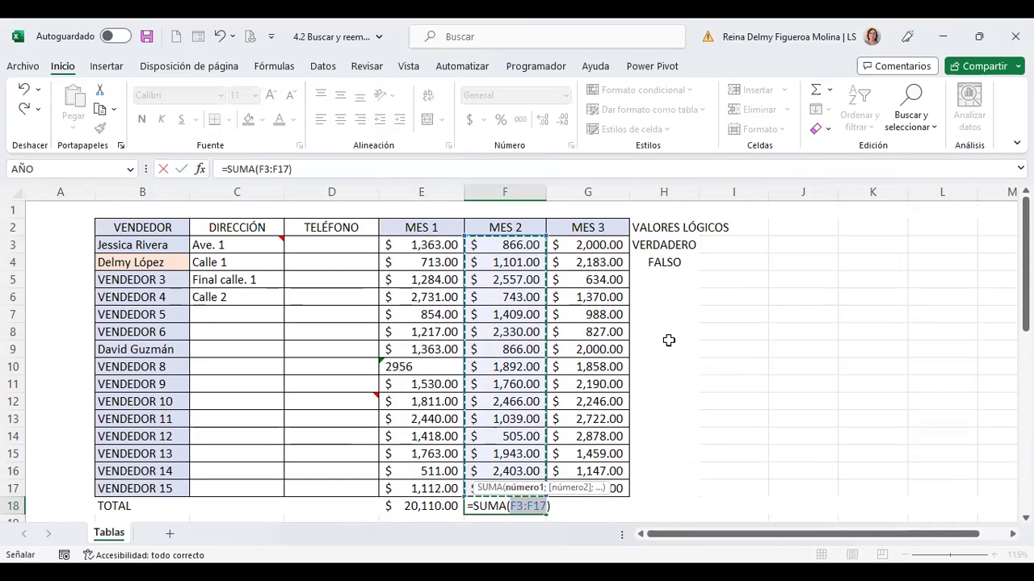
pyautogui.press('Tab')
pyautogui.hotkey('alt', '=')
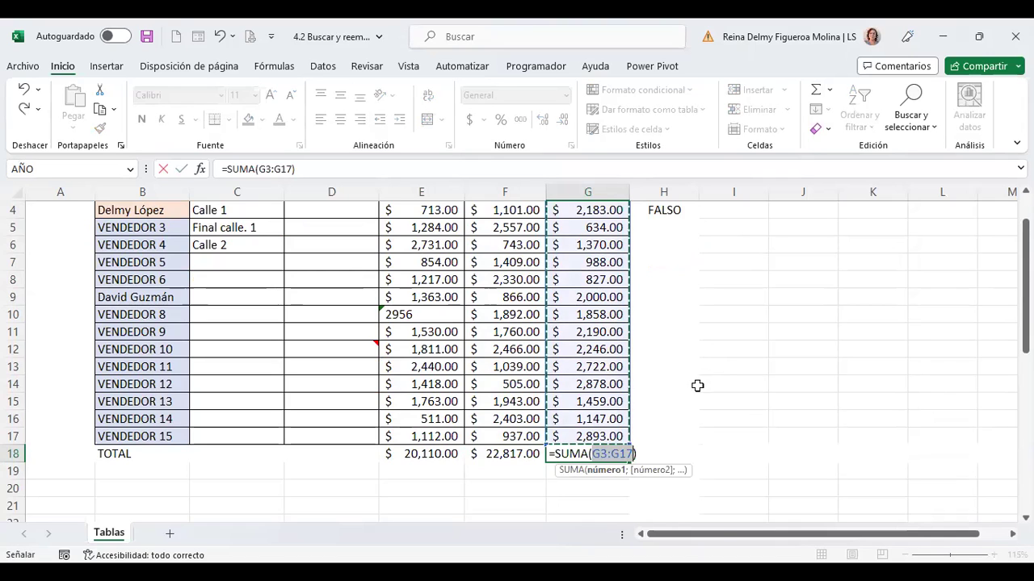
pyautogui.press('Return')
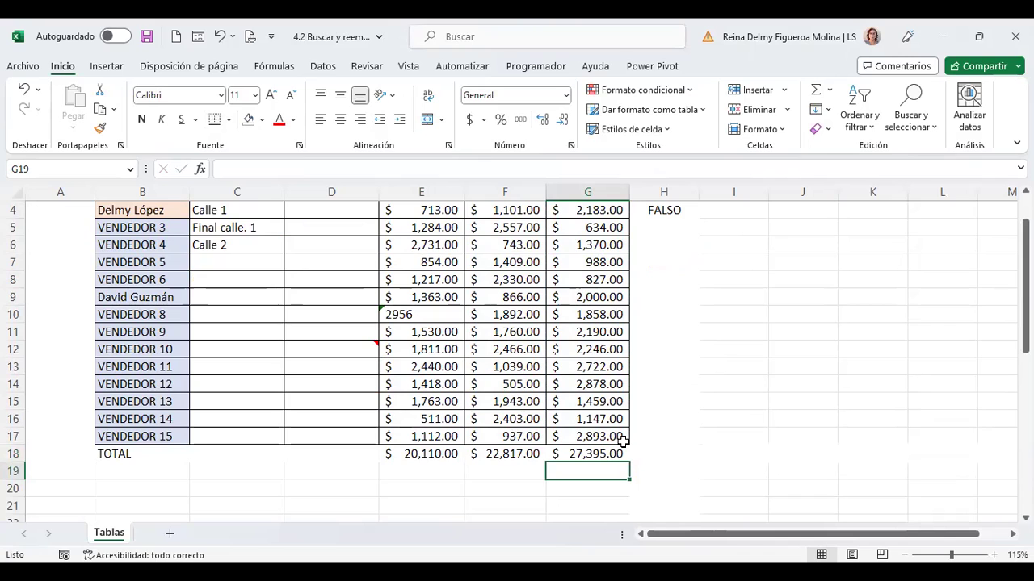
pyautogui.press('F5')
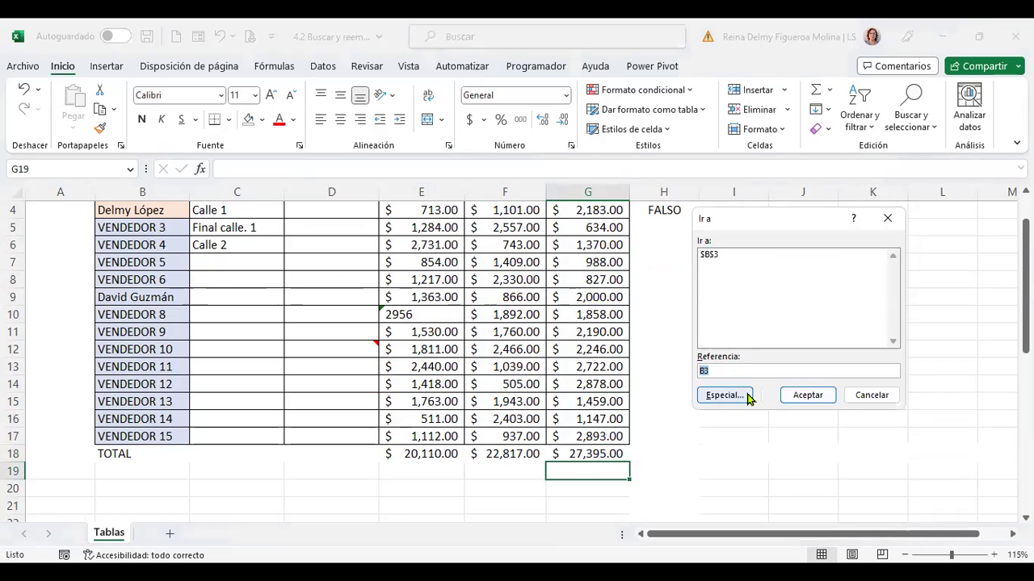
# - Use Go To Special to select formulas returning numbers, finding the row 18 totals
pyautogui.click(727, 395)
pyautogui.click(685, 262)
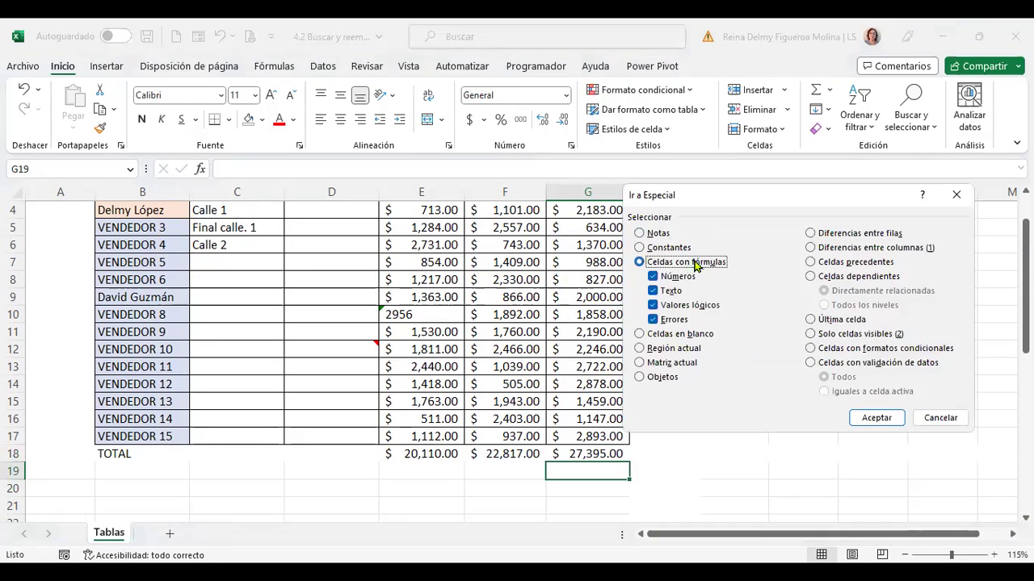
pyautogui.click(653, 291)
pyautogui.click(652, 305)
pyautogui.click(653, 320)
pyautogui.click(884, 422)
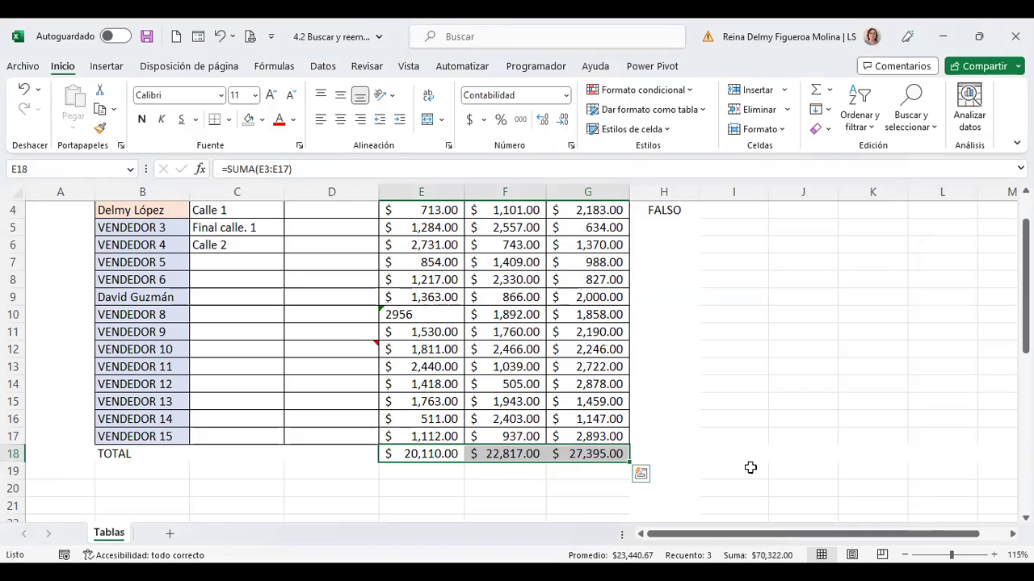
# - Search Go To Special for formulas returning text only; no cells are found
pyautogui.press('F5')
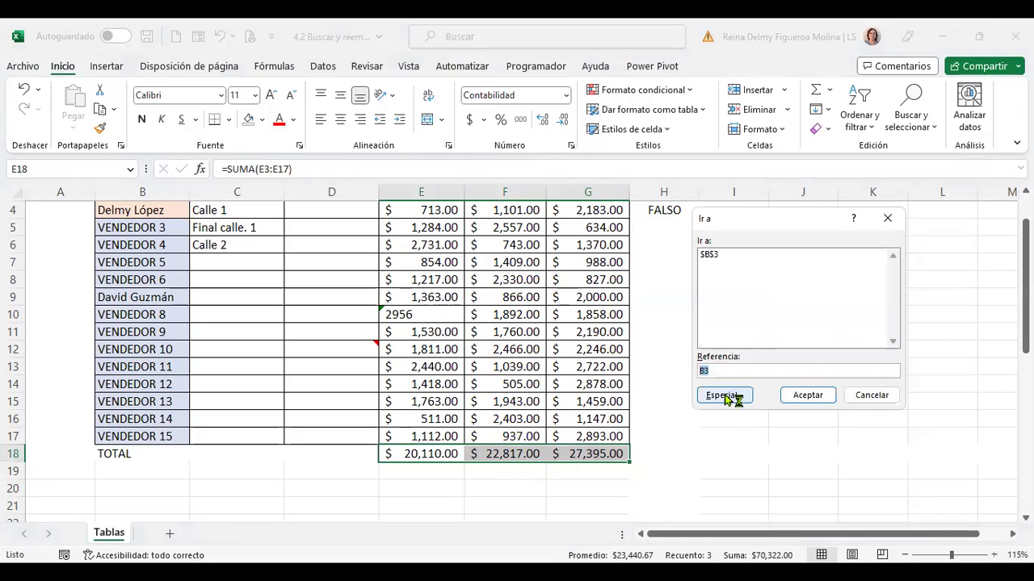
pyautogui.click(725, 396)
pyautogui.click(640, 261)
pyautogui.click(653, 276)
pyautogui.click(652, 306)
pyautogui.click(653, 319)
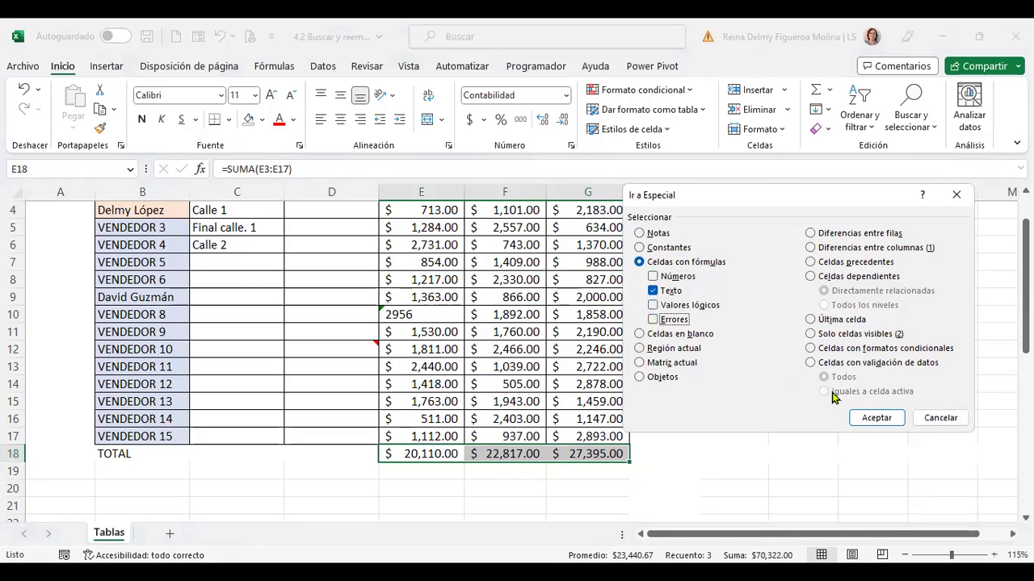
pyautogui.click(878, 419)
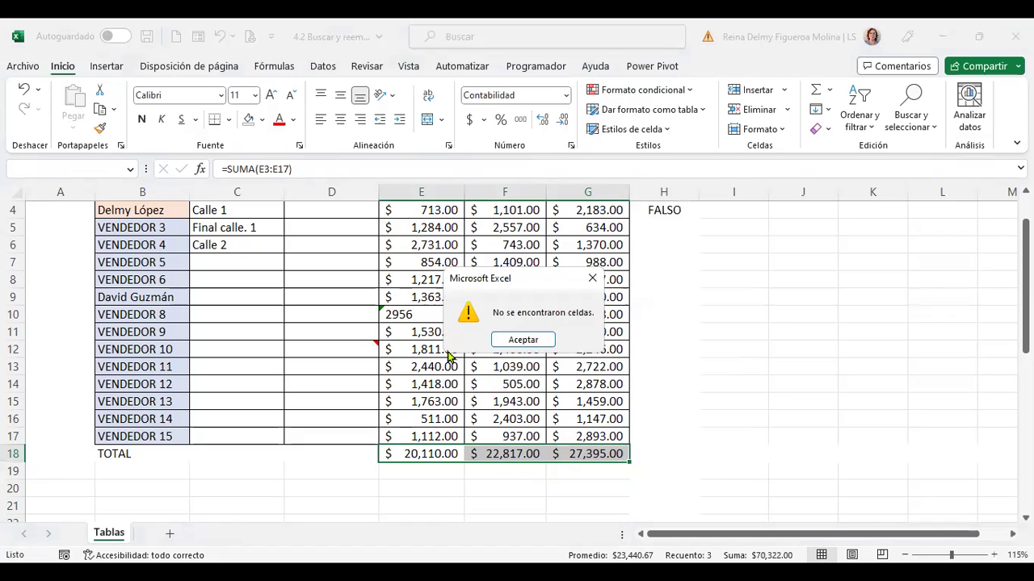
pyautogui.click(504, 339)
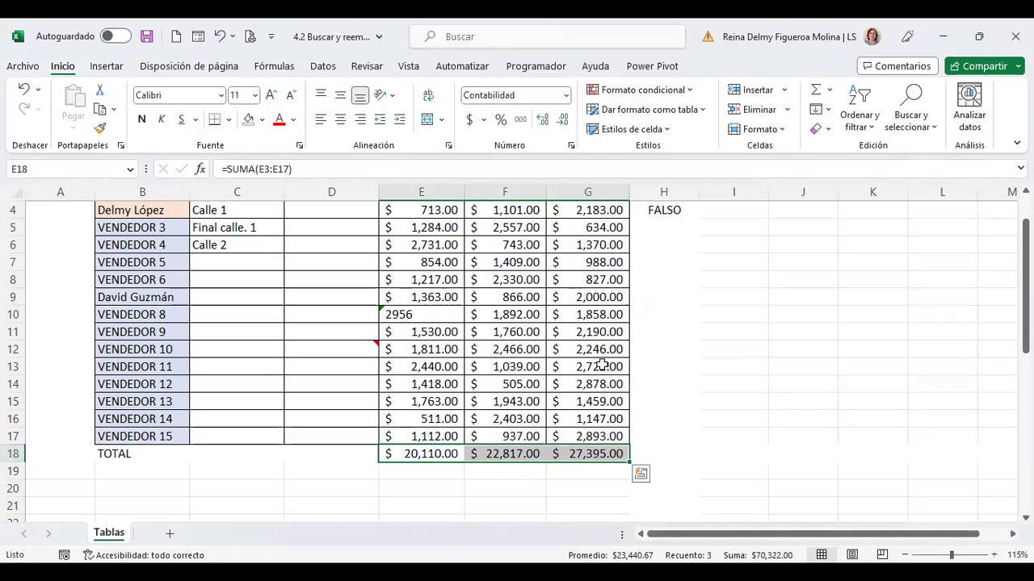
# - Widen column H so the VALORES LÓGICOS heading fits
pyautogui.scroll(1, 723, 279)
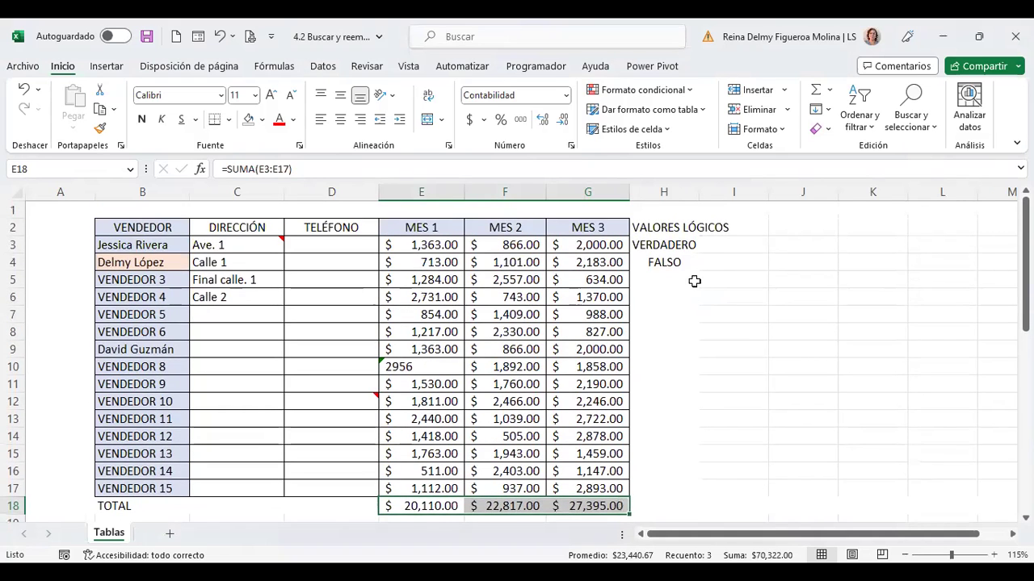
pyautogui.moveTo(700, 197); pyautogui.dragTo(734, 197)
pyautogui.click(760, 227)
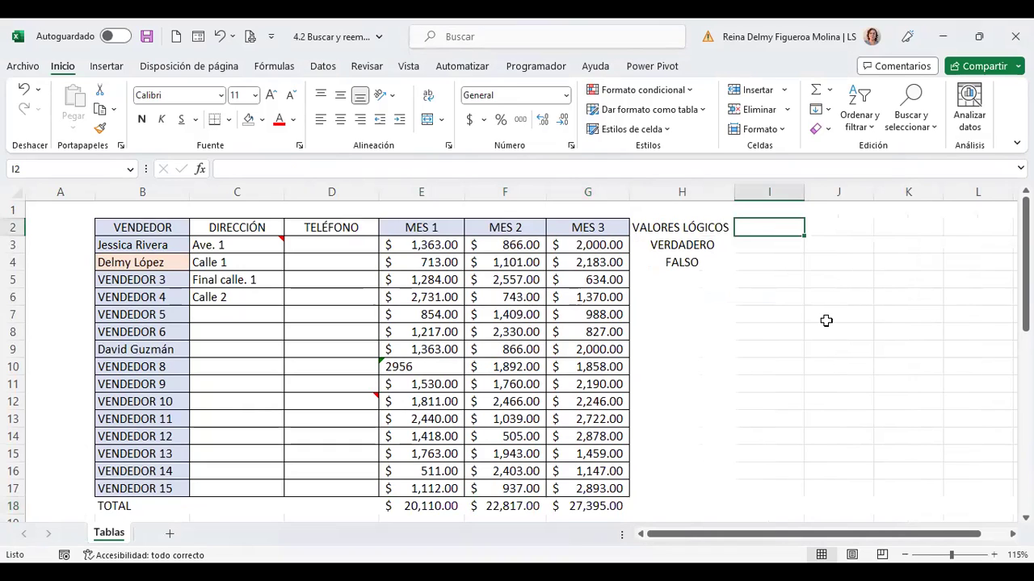
# - Enter =+TEXTO(G3;"$") in I3, fixing the too-few-arguments error along the way
pyautogui.click(766, 247)
pyautogui.write('+')
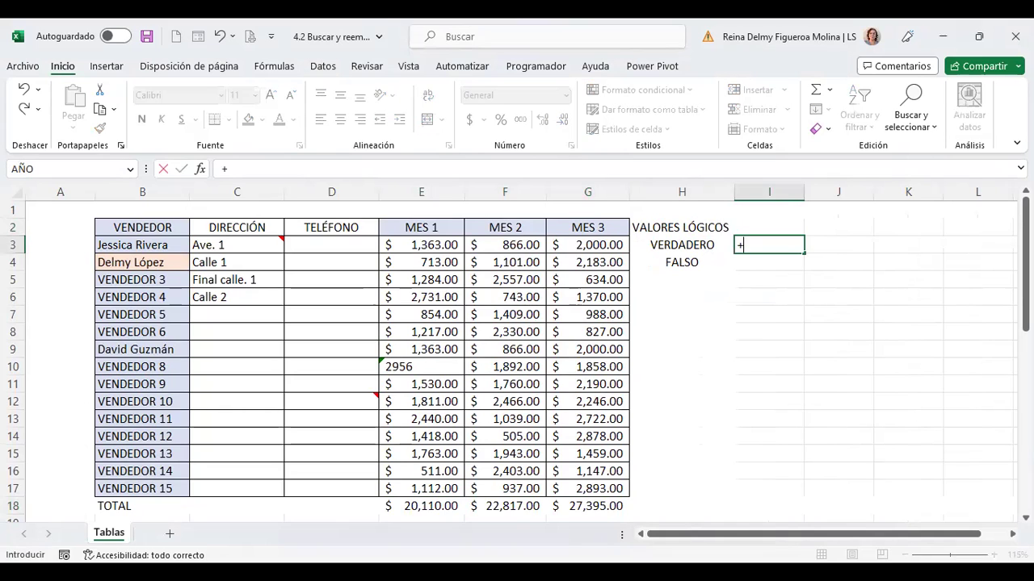
pyautogui.write('TEXT')
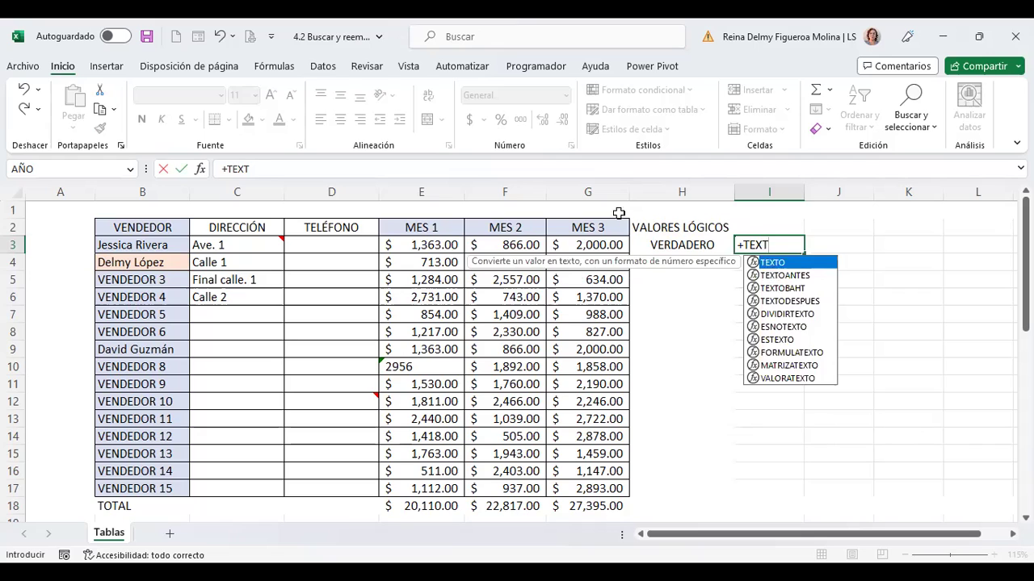
pyautogui.doubleClick(772, 267)
pyautogui.click(594, 244)
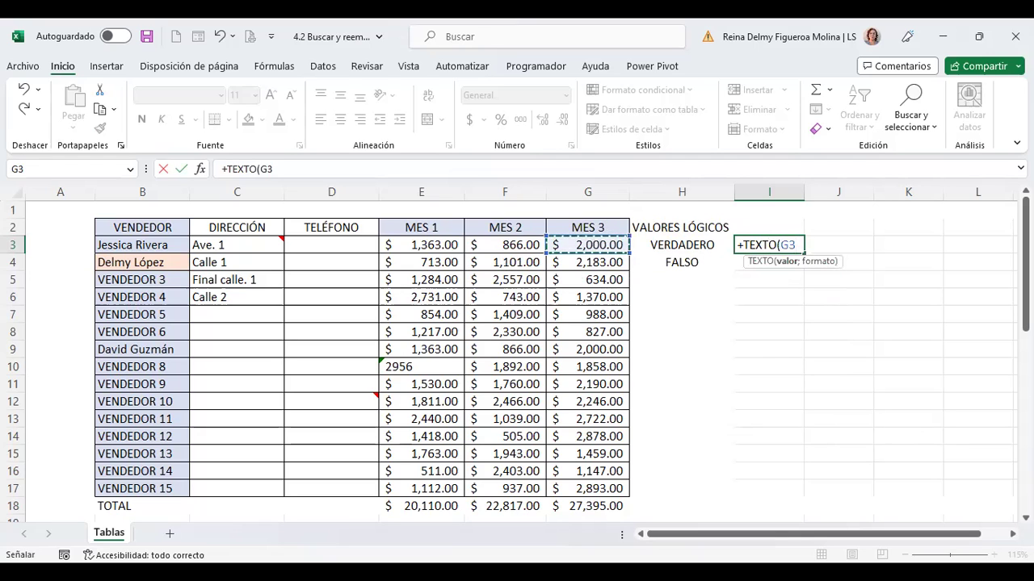
pyautogui.press('Return')
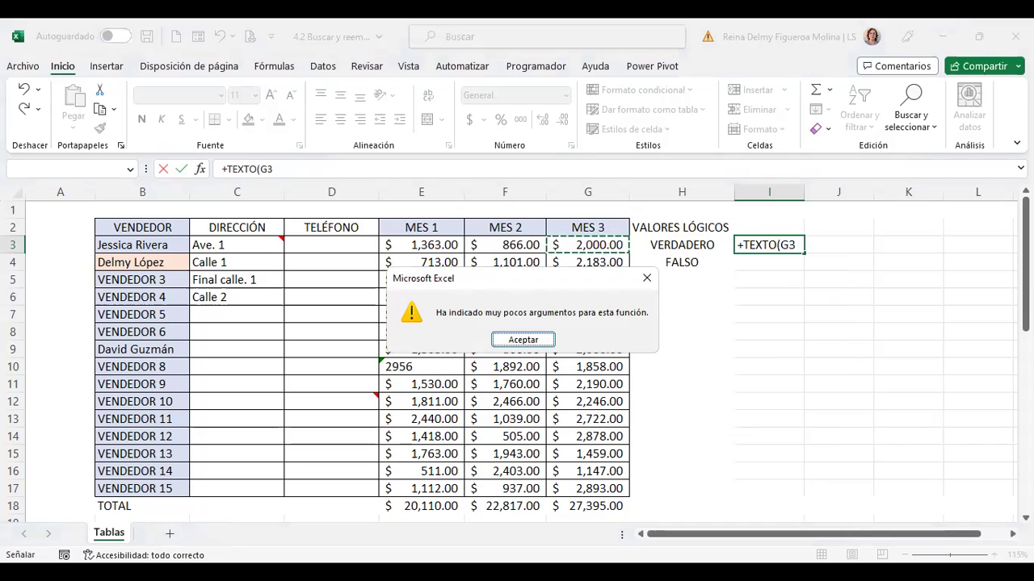
pyautogui.press('Return')
pyautogui.write(';')
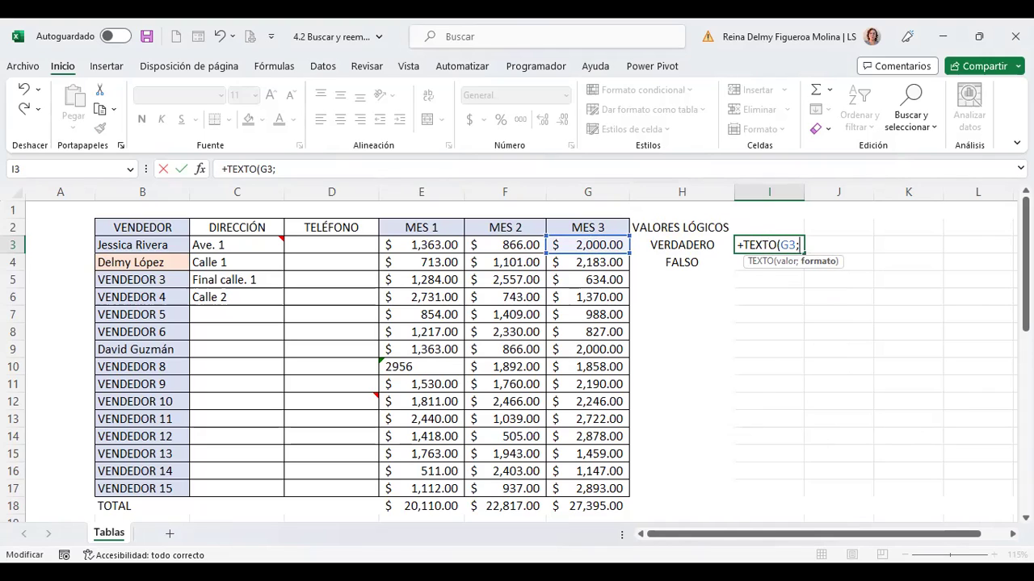
pyautogui.write('"$"')
pyautogui.press('Return')
# - Reopen the I3 formula in edit mode to inspect it and recommit it
pyautogui.click(768, 244)
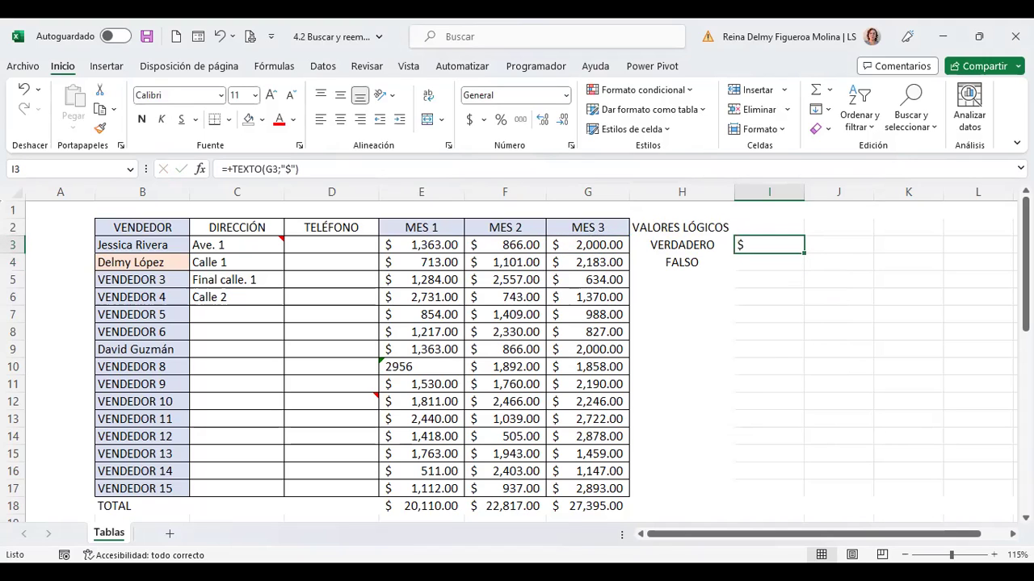
pyautogui.press('F2')
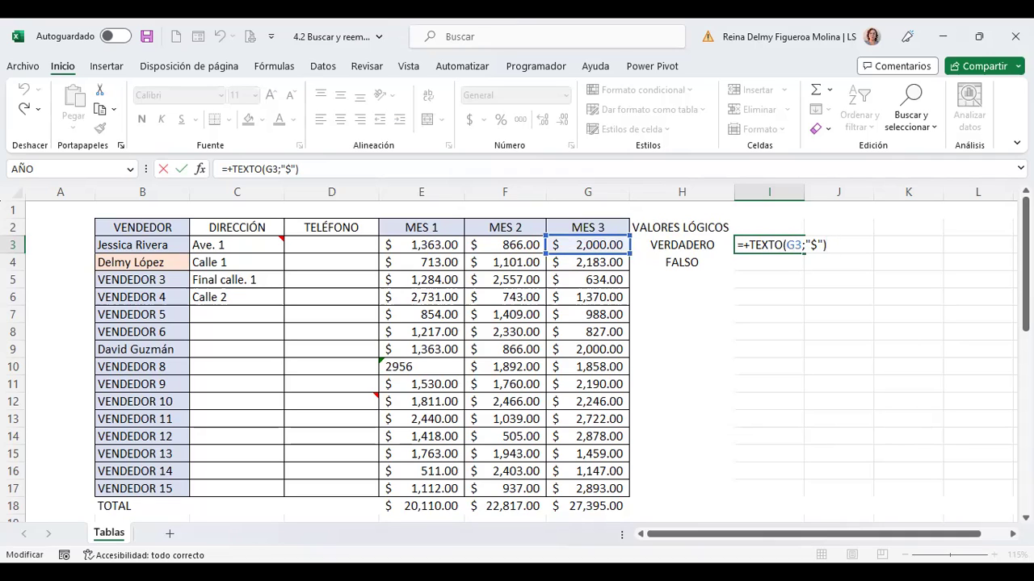
pyautogui.press('Return')
pyautogui.press('Up')
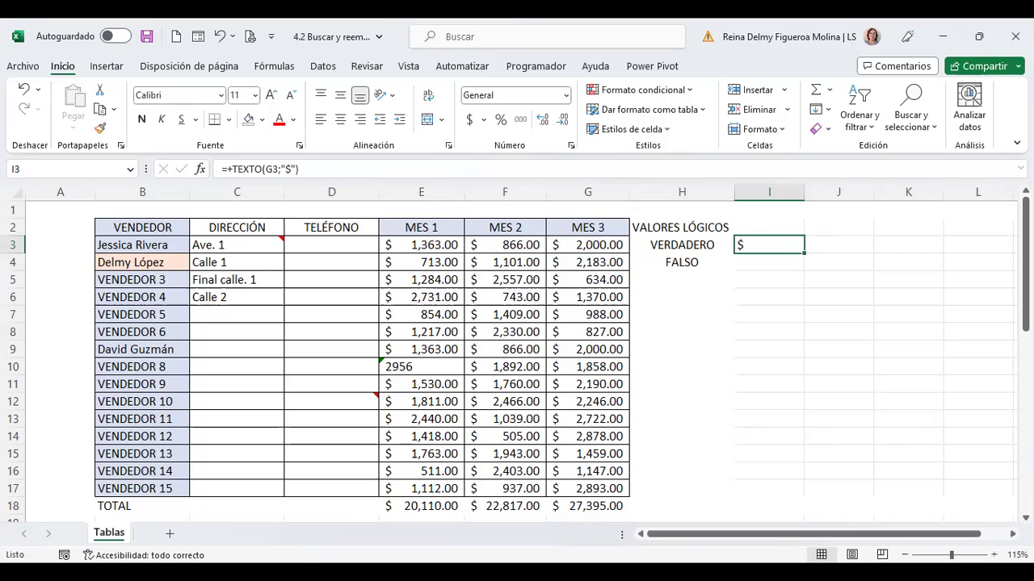
pyautogui.press('F5')
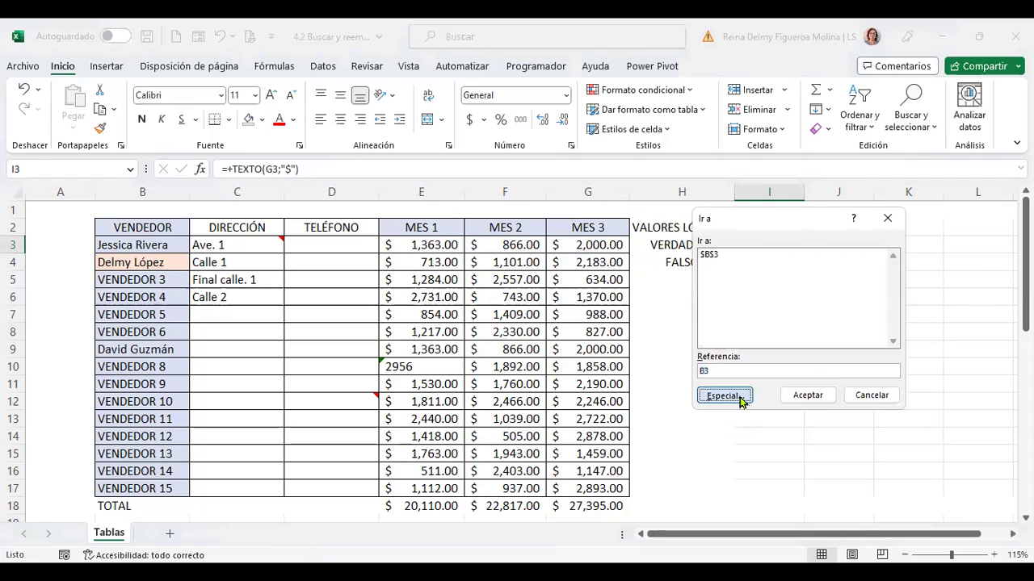
pyautogui.press('Return')
pyautogui.click(663, 262)
pyautogui.click(653, 277)
pyautogui.click(653, 305)
pyautogui.click(653, 320)
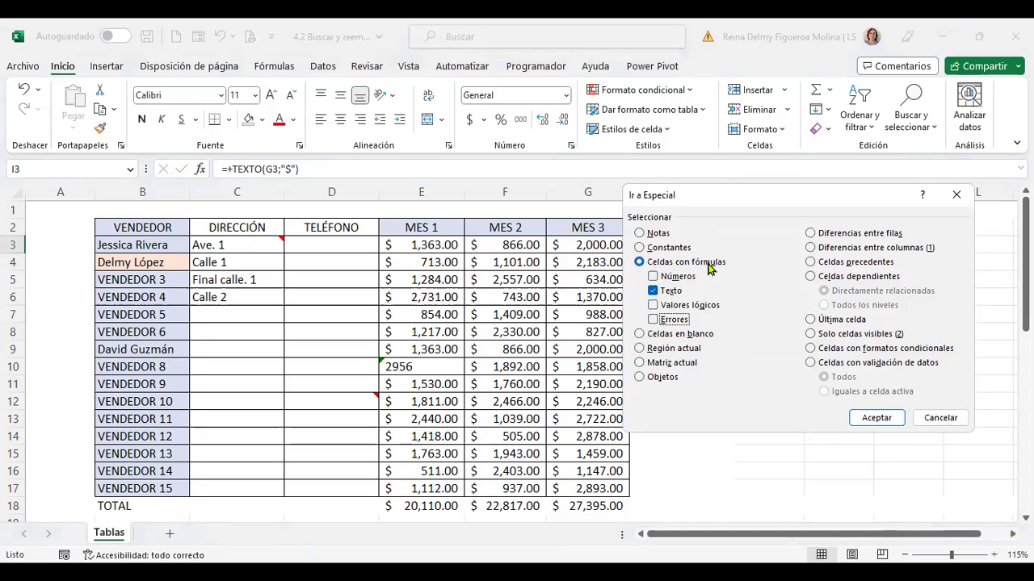
pyautogui.click(876, 417)
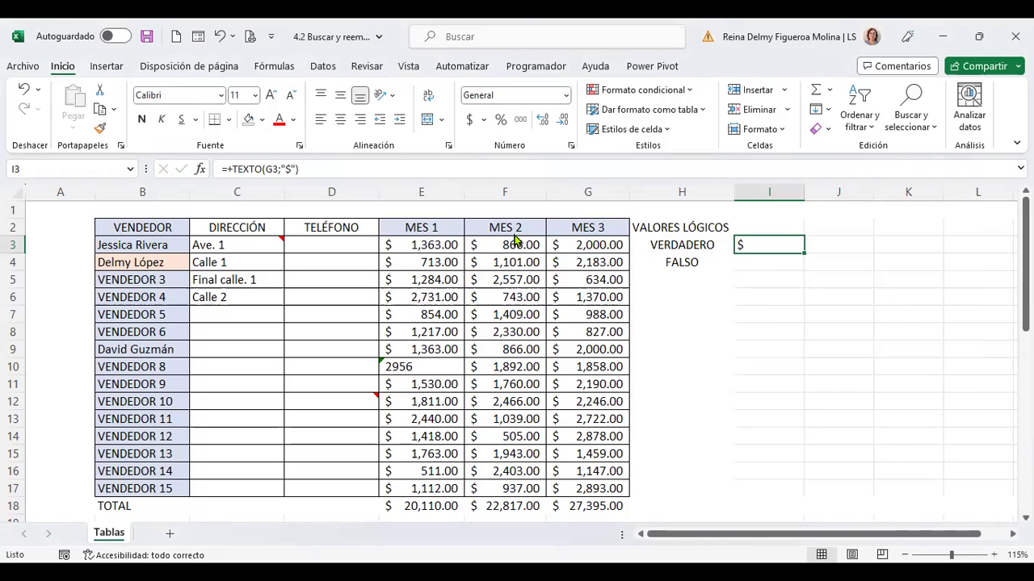
pyautogui.press('F5')
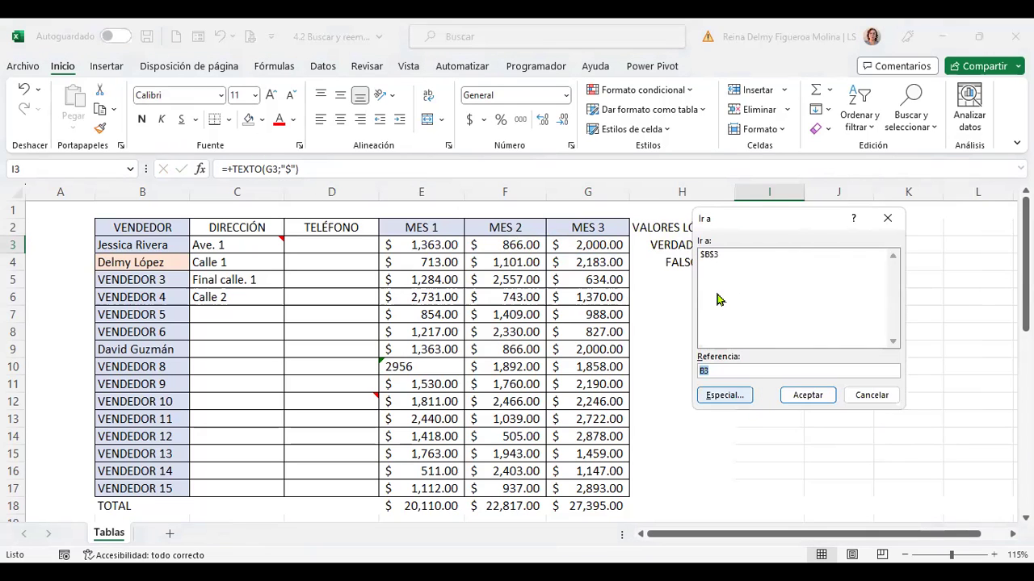
pyautogui.click(725, 395)
pyautogui.click(638, 262)
pyautogui.click(654, 276)
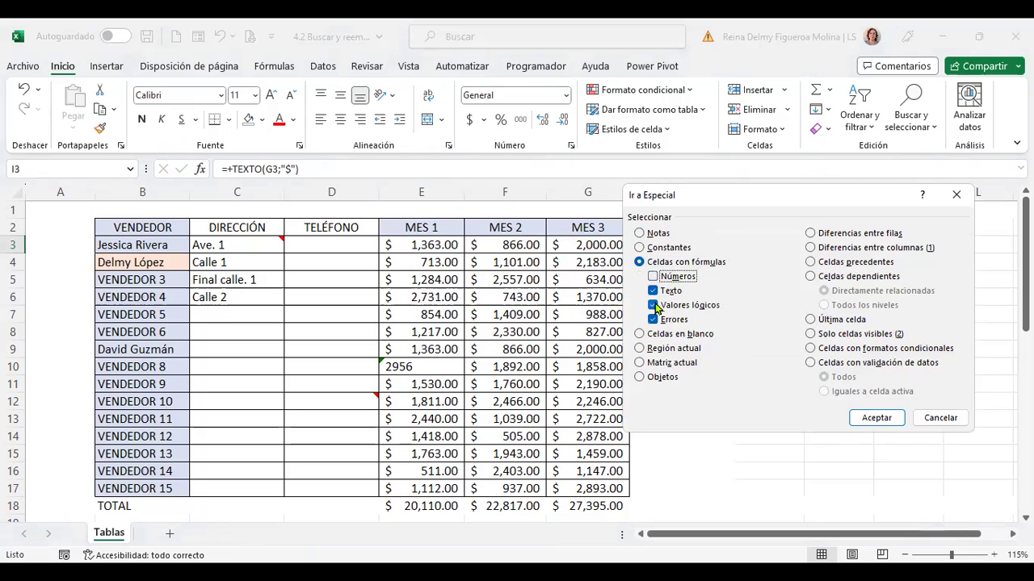
pyautogui.click(653, 291)
pyautogui.click(653, 319)
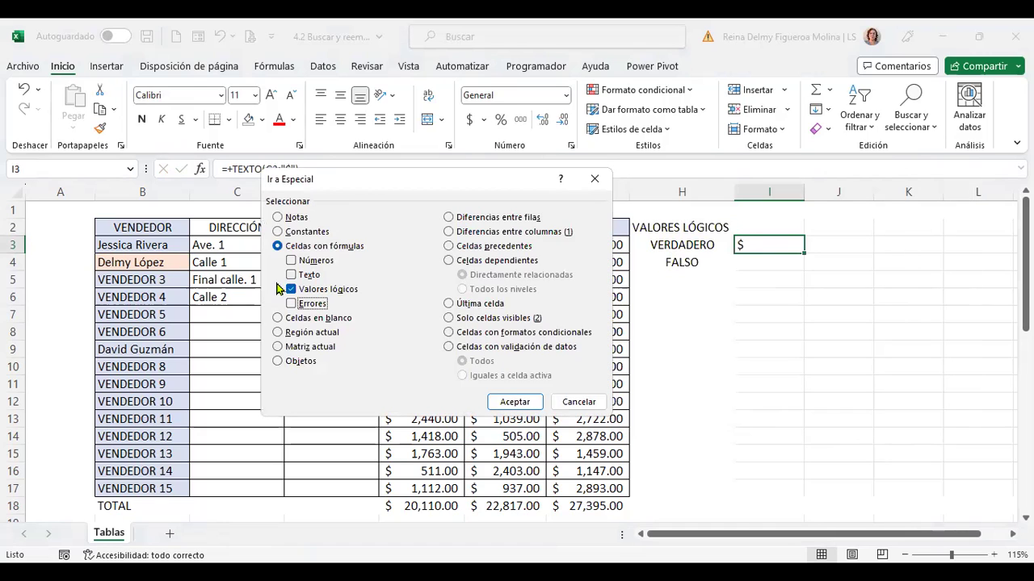
pyautogui.click(517, 402)
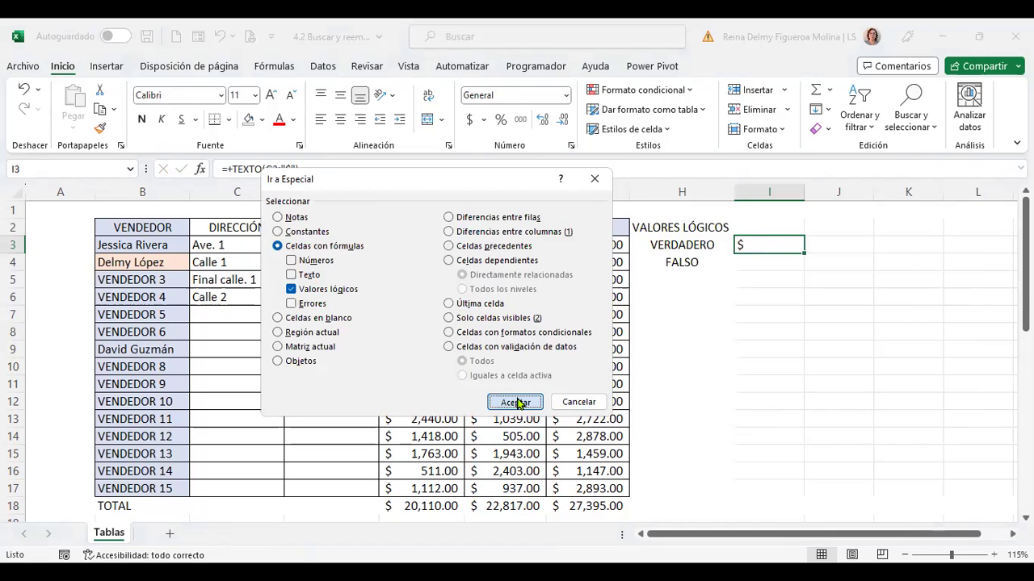
pyautogui.click(521, 345)
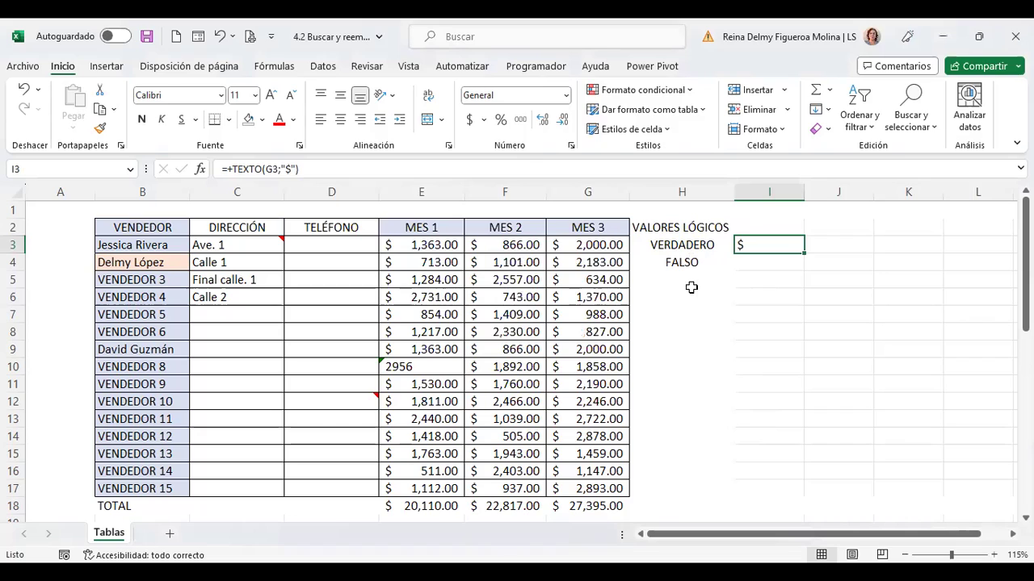
pyautogui.click(688, 282)
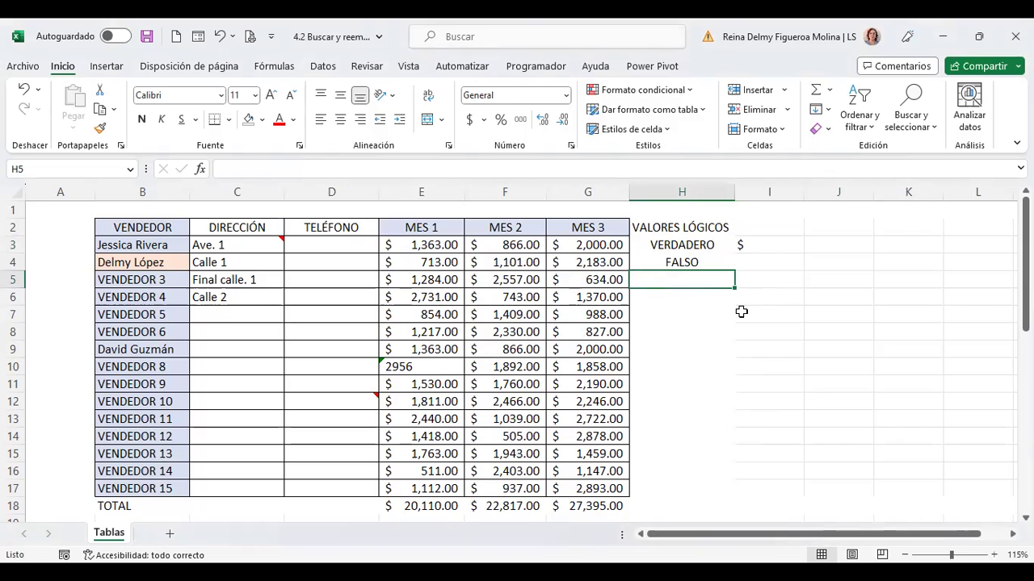
# - Enter =+E5>F5 in H5, returning FALSO, and compare it with H4
pyautogui.press('Up')
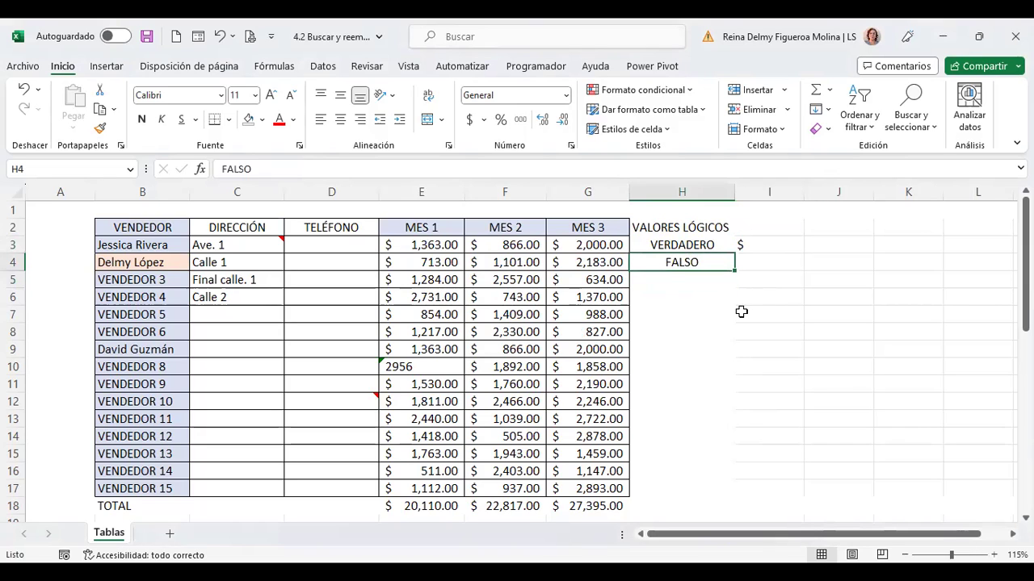
pyautogui.press('Down')
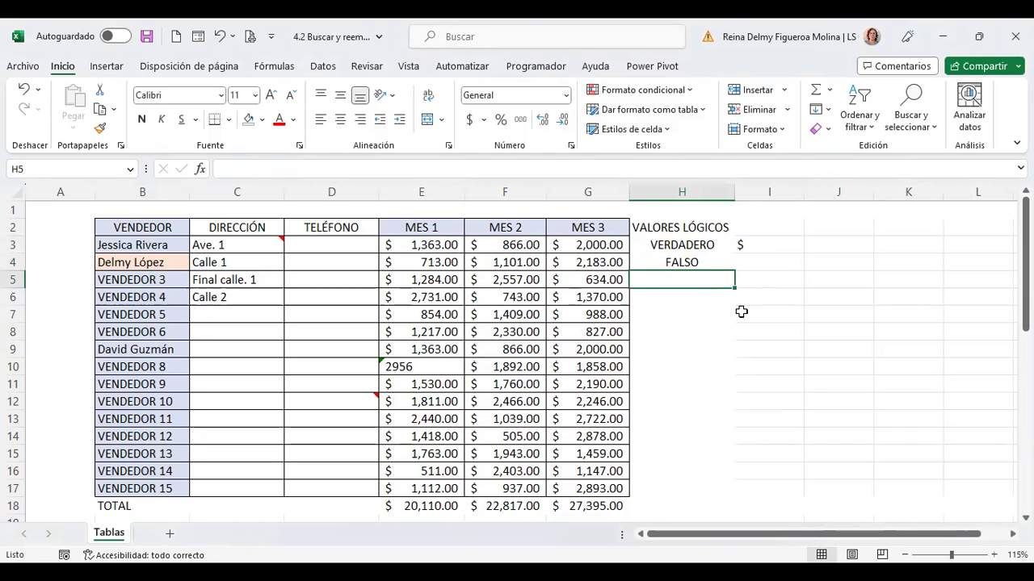
pyautogui.write('6+')
pyautogui.press('BackSpace')
pyautogui.press('BackSpace')
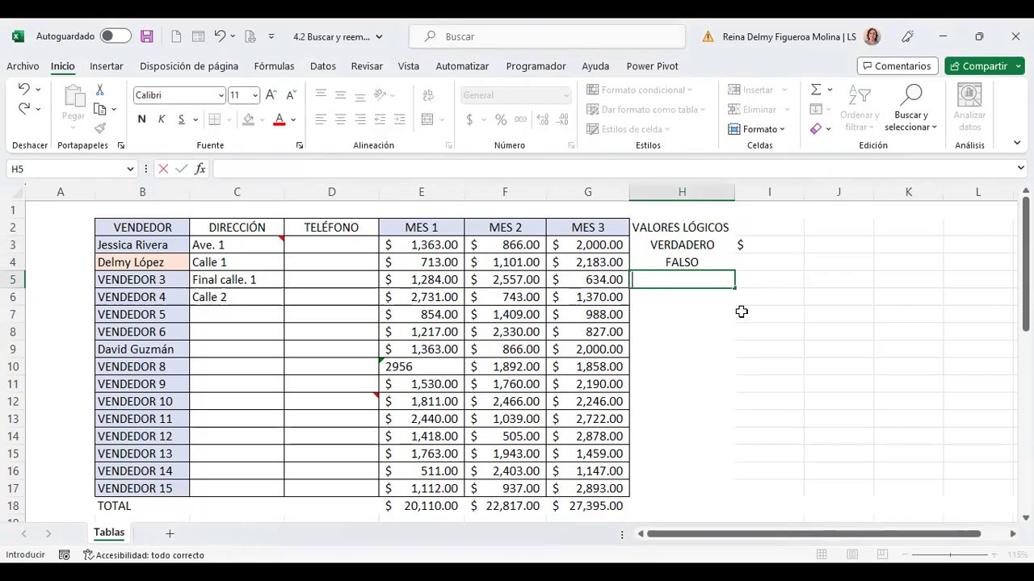
pyautogui.write('+')
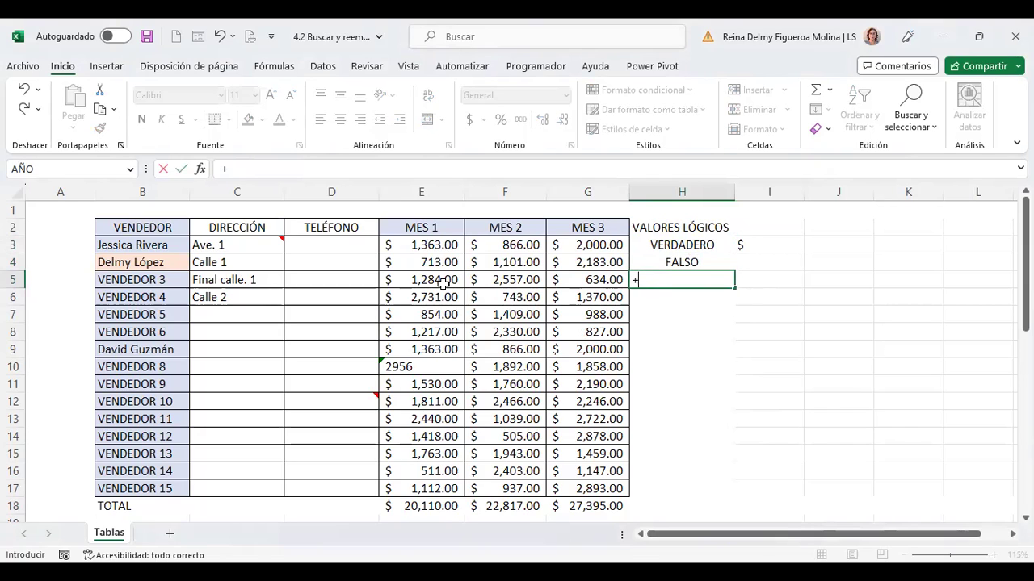
pyautogui.click(428, 280)
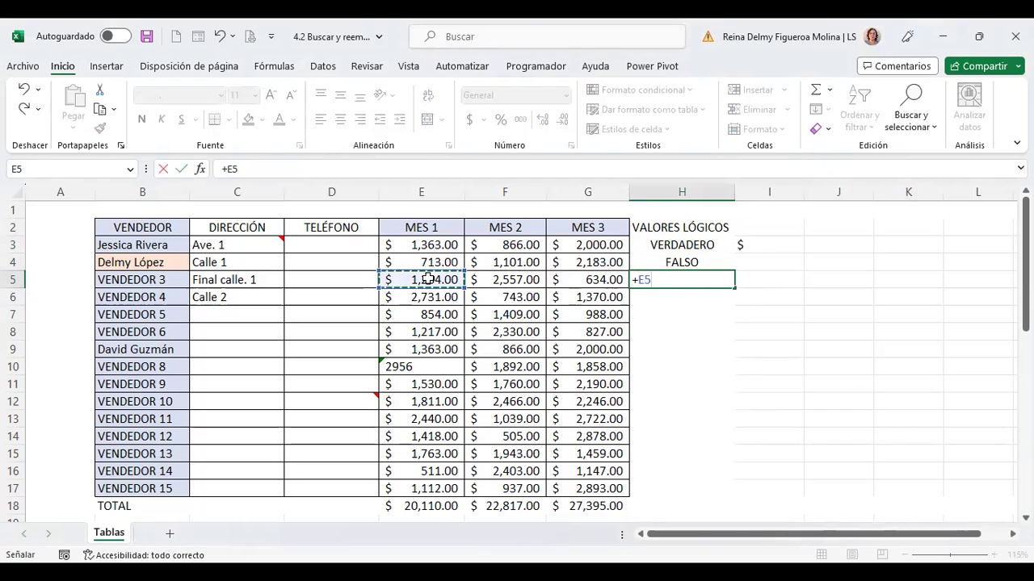
pyautogui.write('>')
pyautogui.click(488, 279)
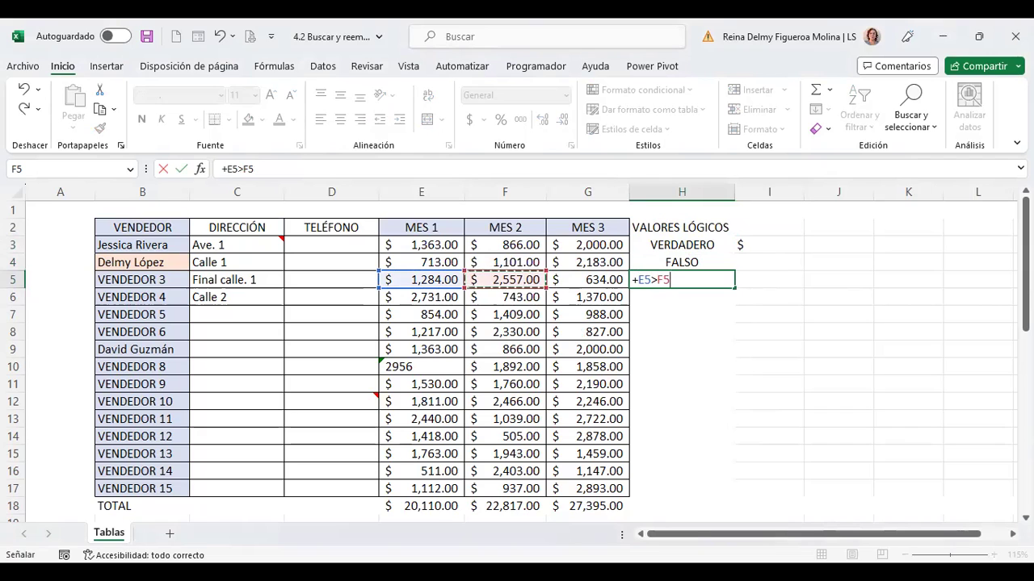
pyautogui.press('Return')
pyautogui.click(681, 279)
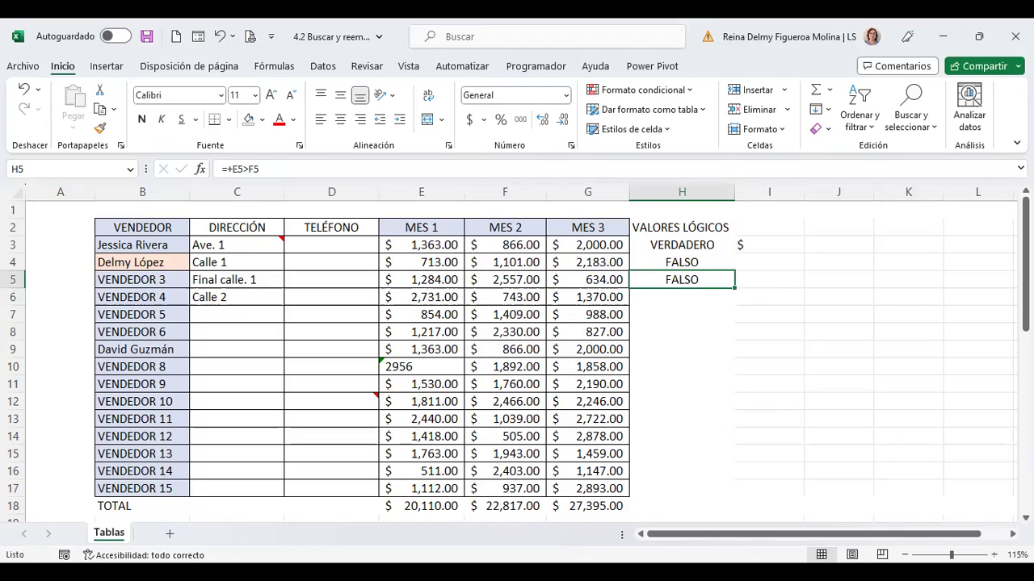
pyautogui.click(681, 262)
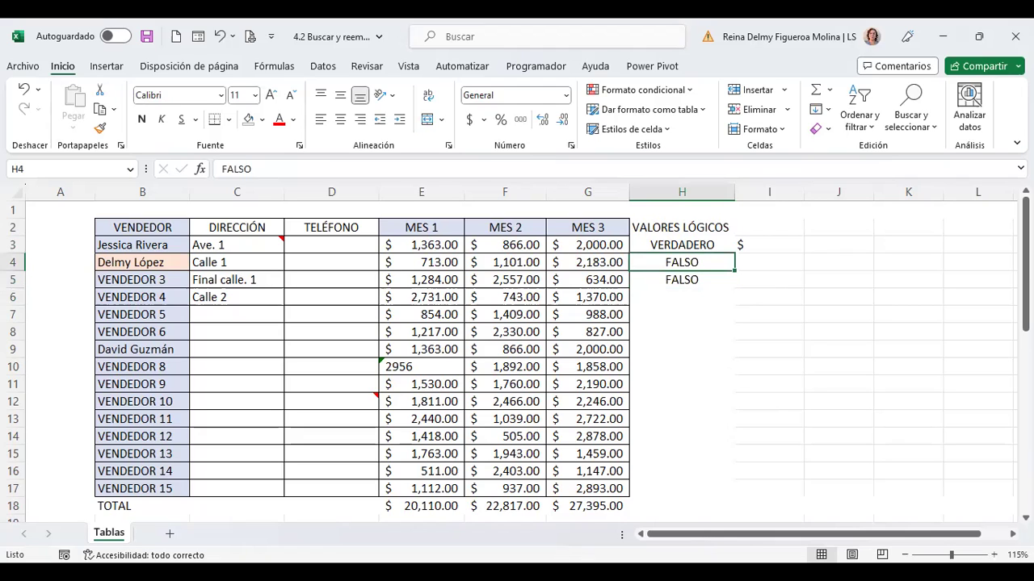
pyautogui.click(682, 280)
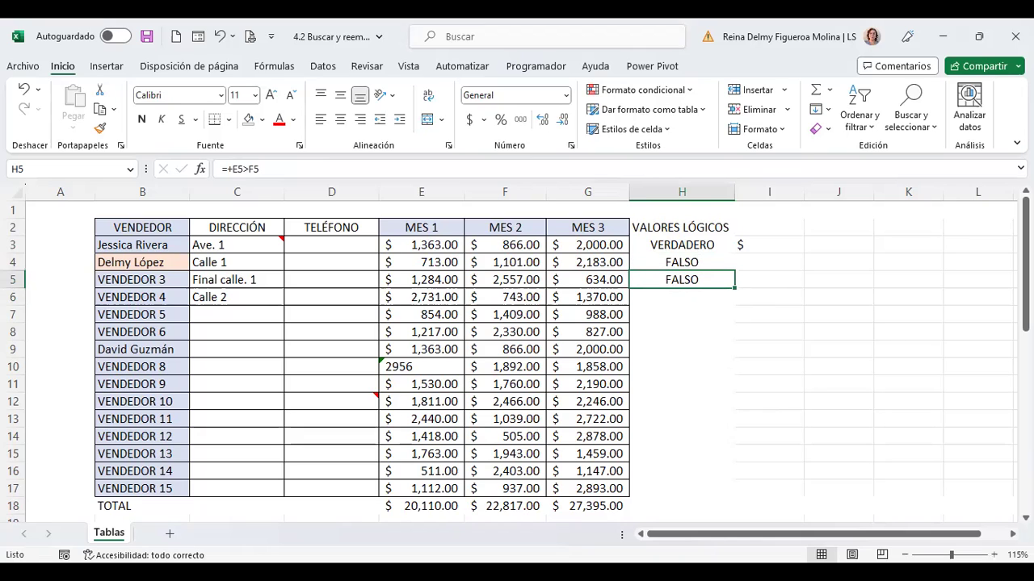
pyautogui.press('F5')
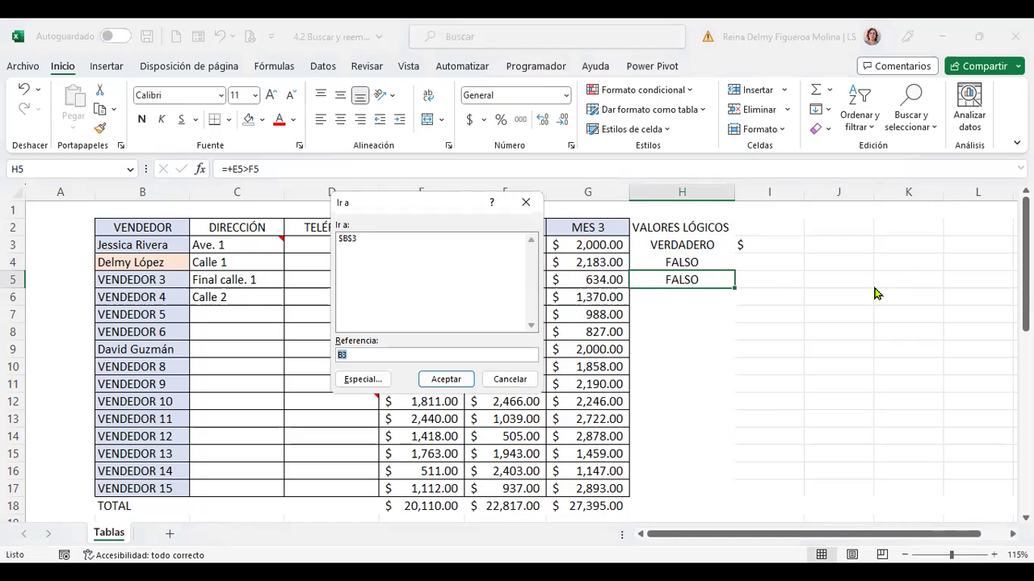
pyautogui.press('Escape')
pyautogui.click(327, 338)
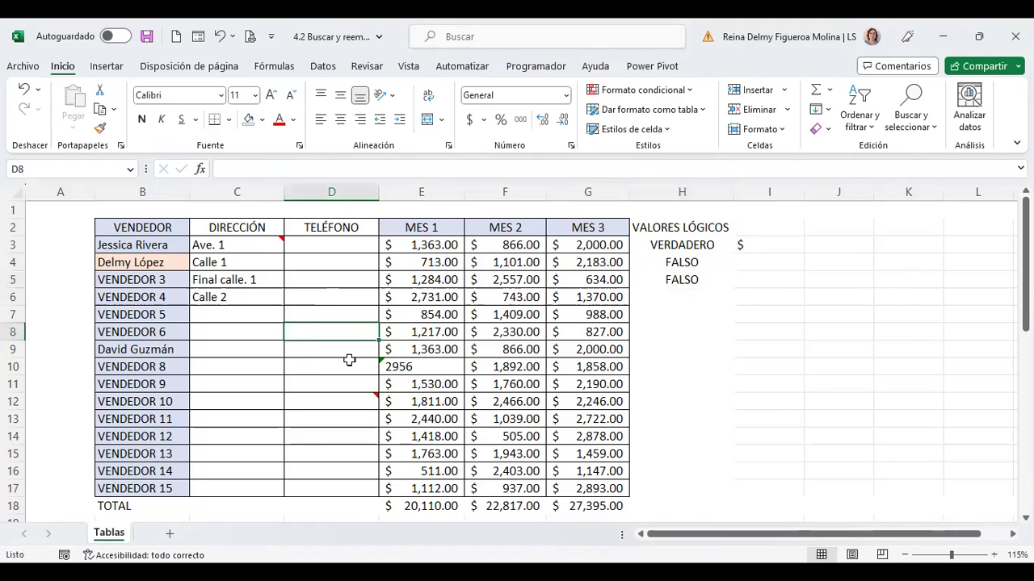
pyautogui.press('F5')
pyautogui.click(362, 381)
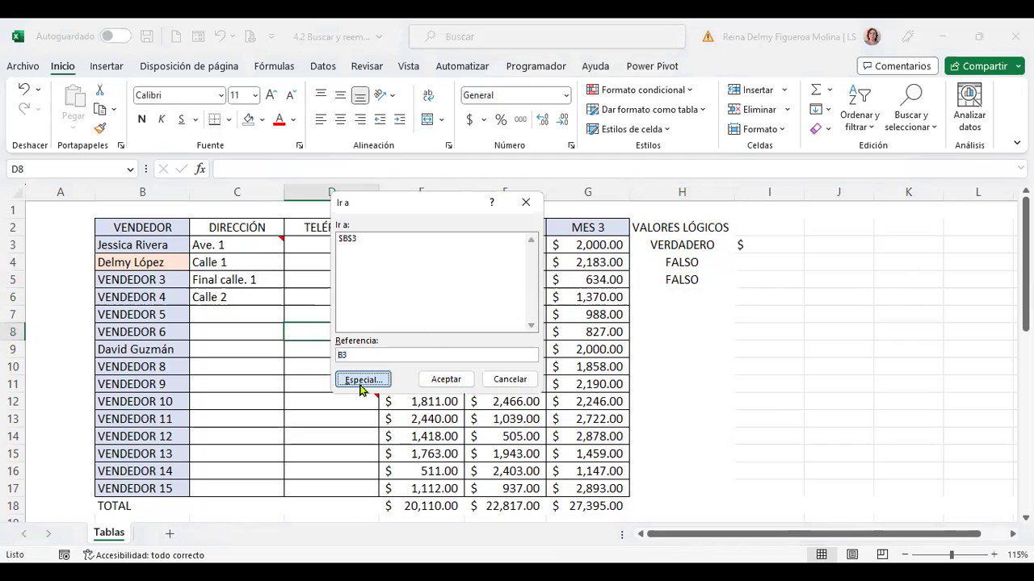
pyautogui.press('Return')
pyautogui.click(323, 246)
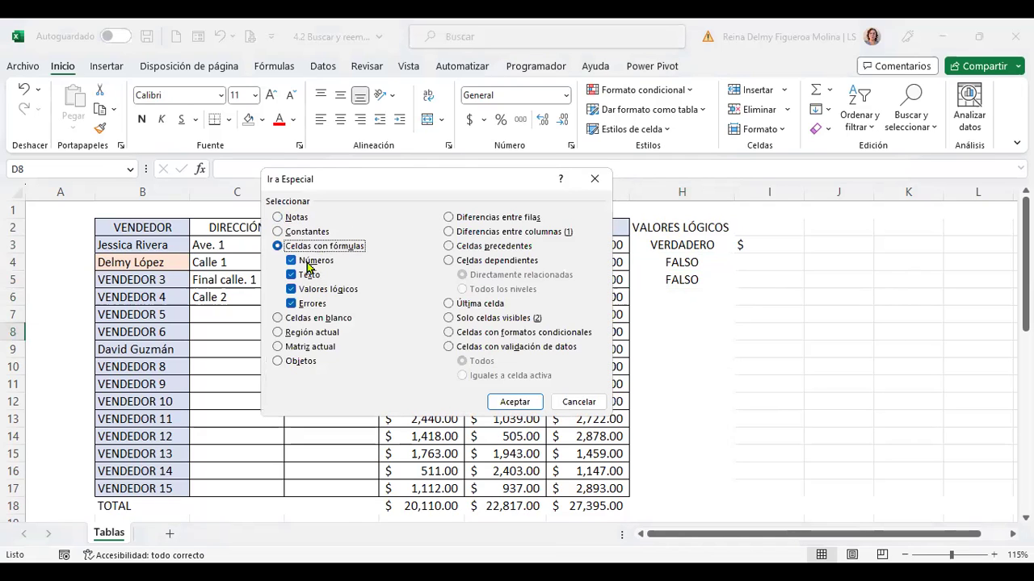
pyautogui.click(293, 262)
pyautogui.click(292, 276)
pyautogui.click(293, 304)
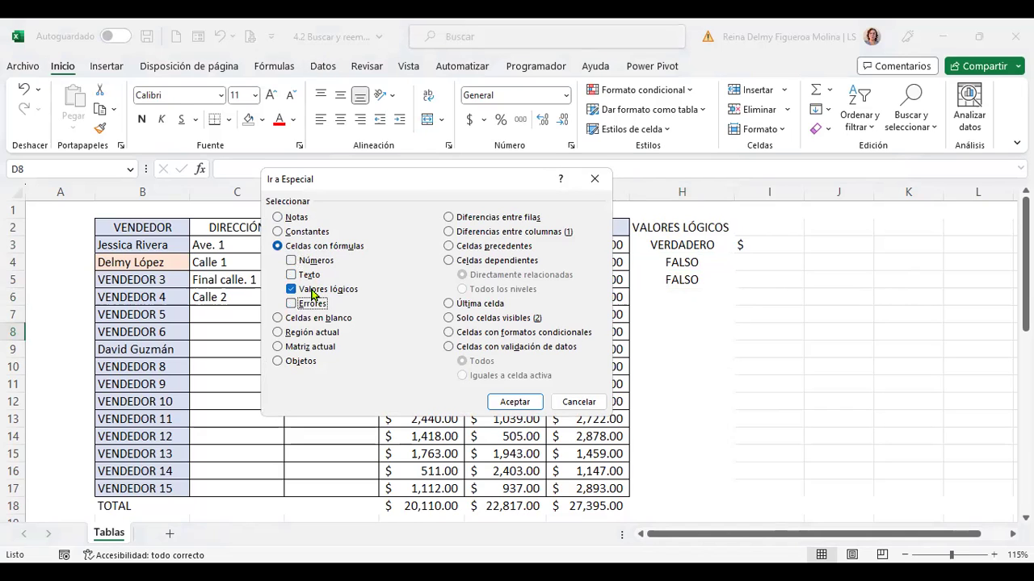
pyautogui.click(525, 400)
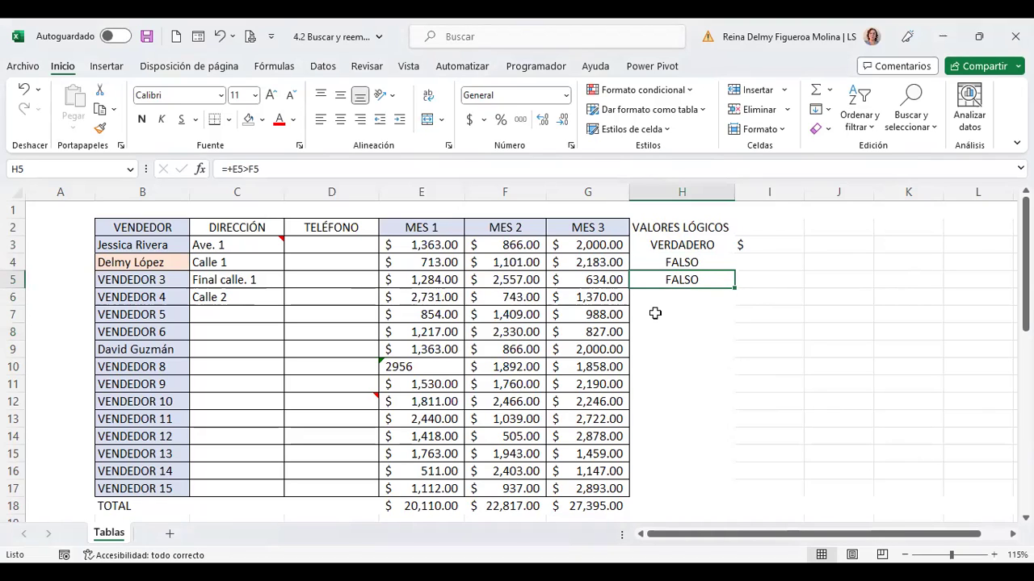
pyautogui.hotkey('ctrl', 'g')
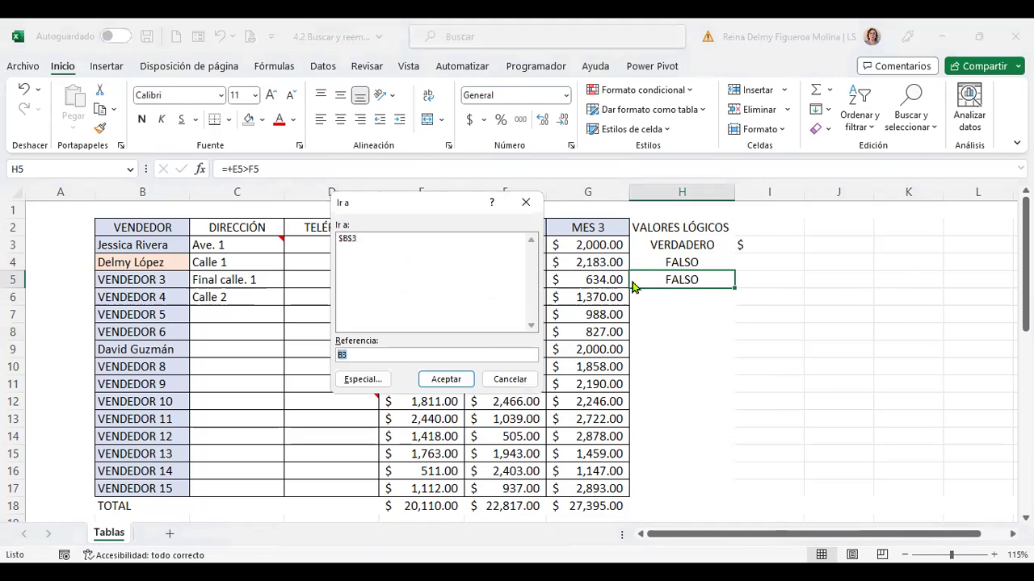
pyautogui.click(372, 382)
pyautogui.click(339, 246)
pyautogui.click(290, 261)
pyautogui.click(291, 274)
pyautogui.click(291, 290)
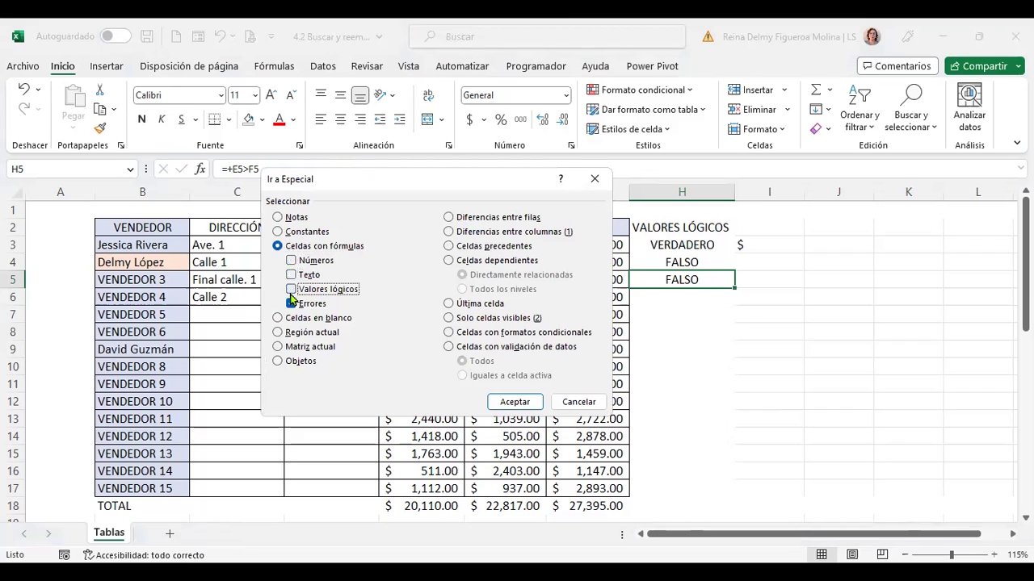
pyautogui.click(596, 404)
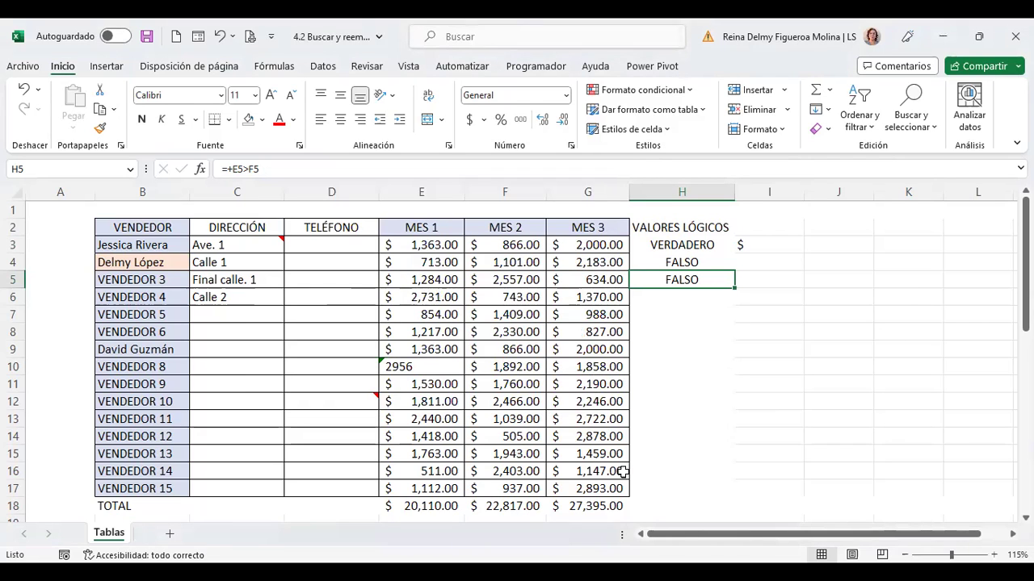
pyautogui.click(596, 505)
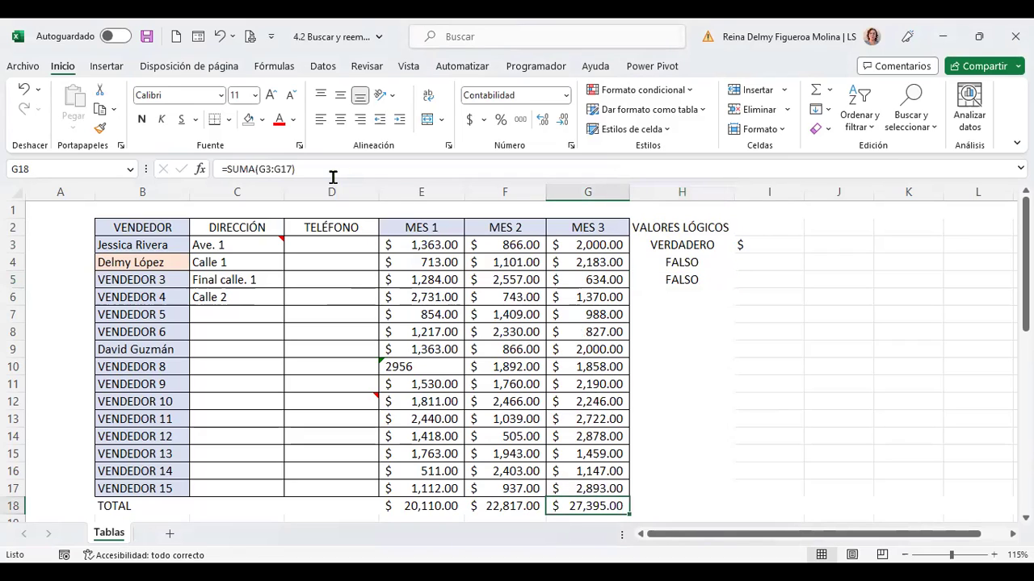
# - Enter =+C4+B4 in I4, which shows #¡VALOR!, then move down the column
pyautogui.click(765, 262)
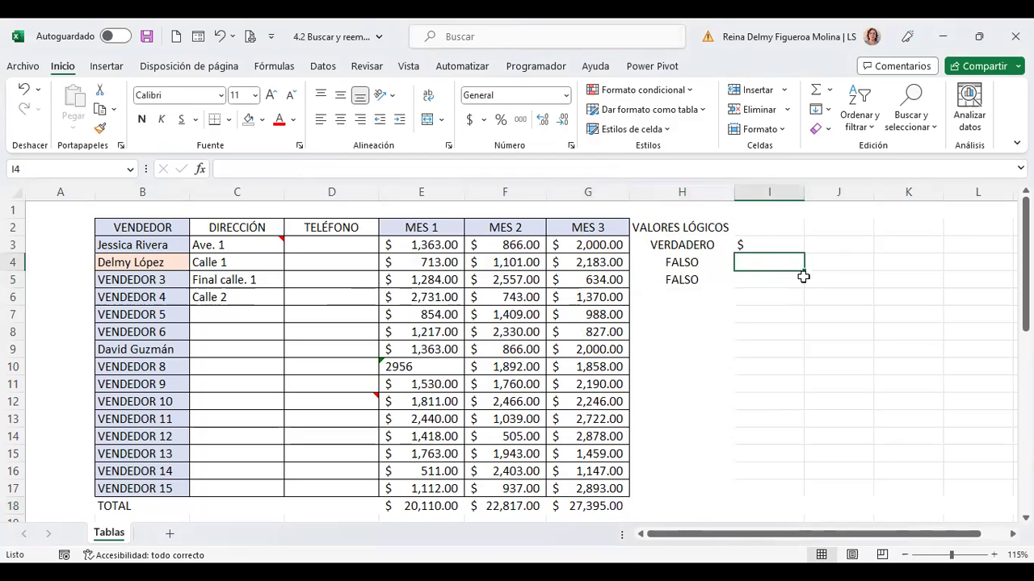
pyautogui.write('+')
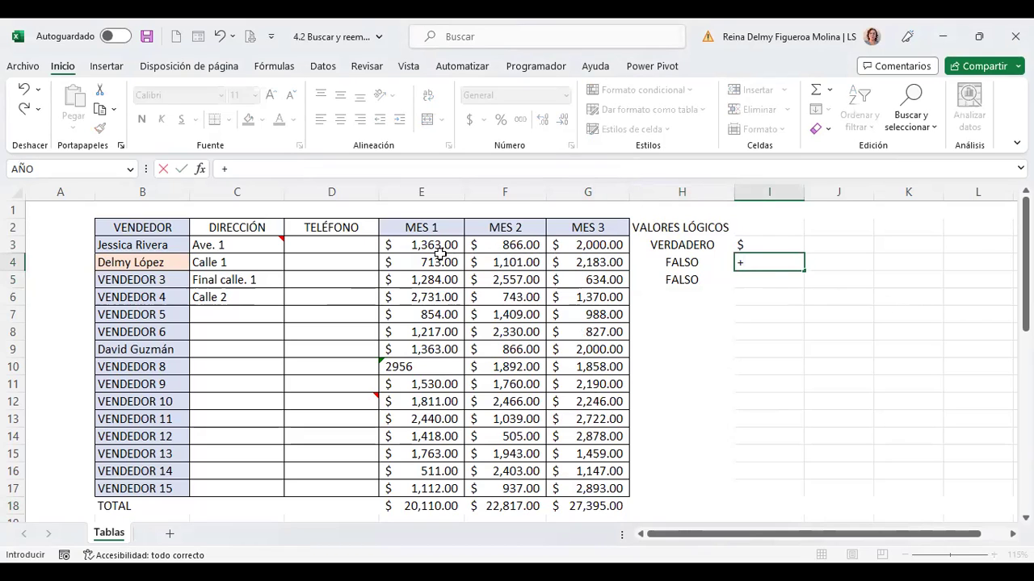
pyautogui.click(242, 262)
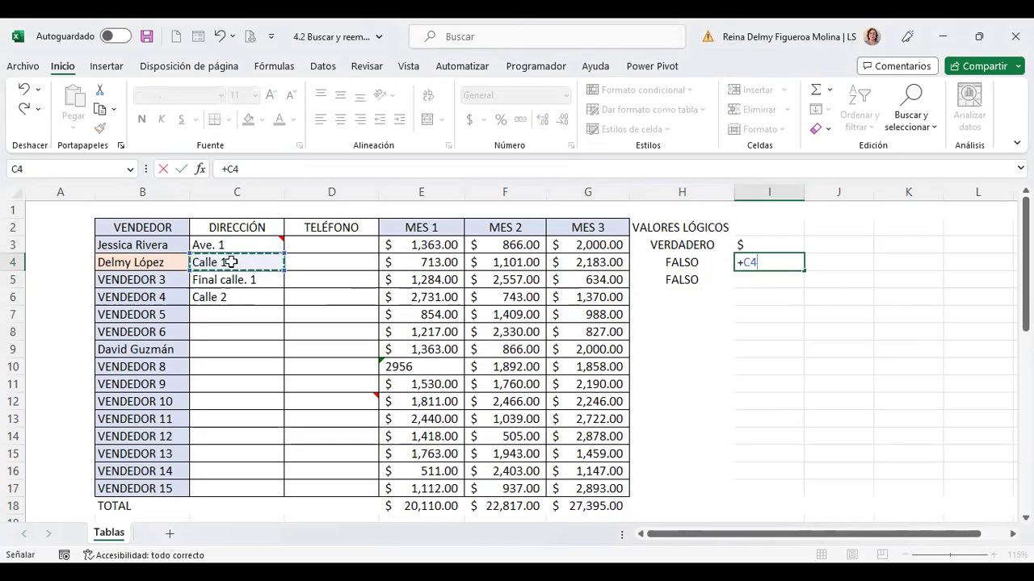
pyautogui.write('+')
pyautogui.click(128, 263)
pyautogui.press('Return')
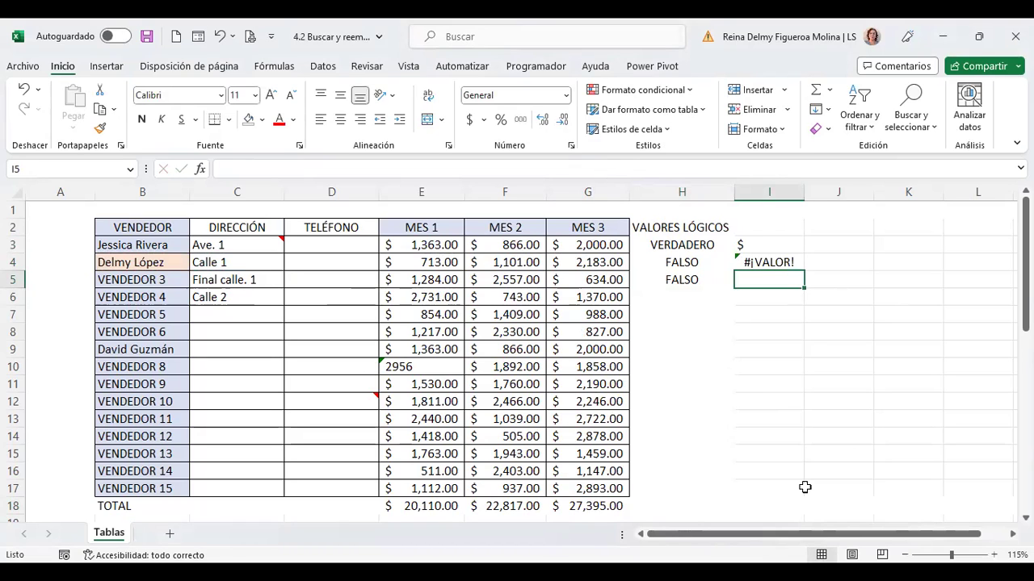
pyautogui.press('Down')
pyautogui.press('Down')
pyautogui.press('Down')
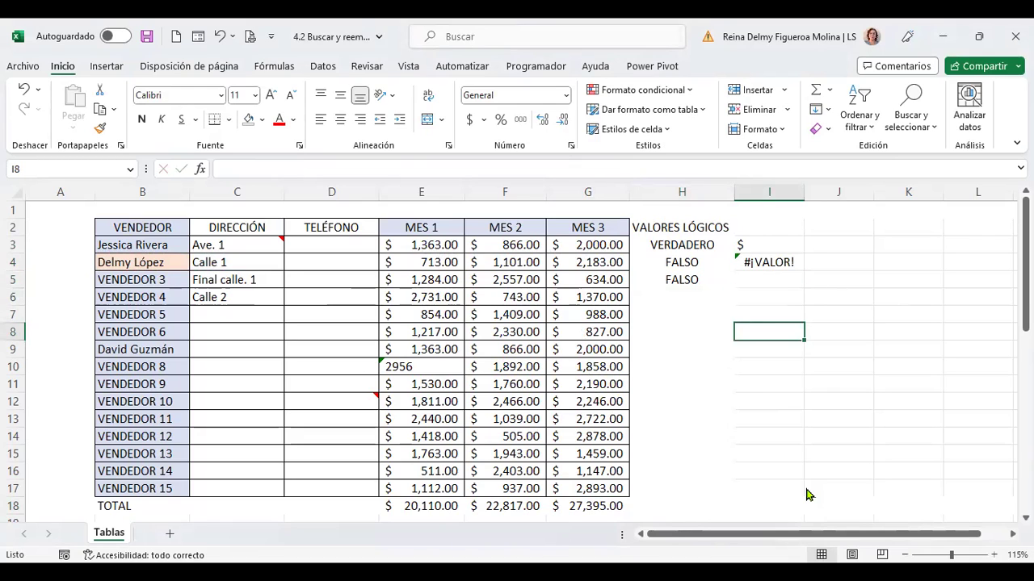
# - Use Go To Special to select error-returning formulas, which finds only I4, then reopen Special
pyautogui.press('F5')
pyautogui.click(370, 383)
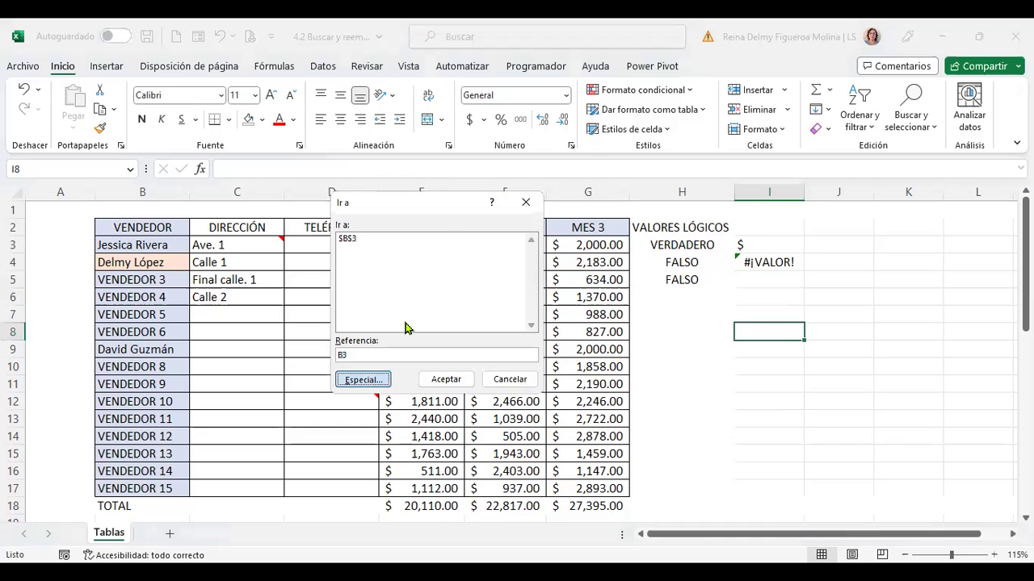
pyautogui.click(290, 260)
pyautogui.click(291, 274)
pyautogui.click(291, 274)
pyautogui.click(291, 289)
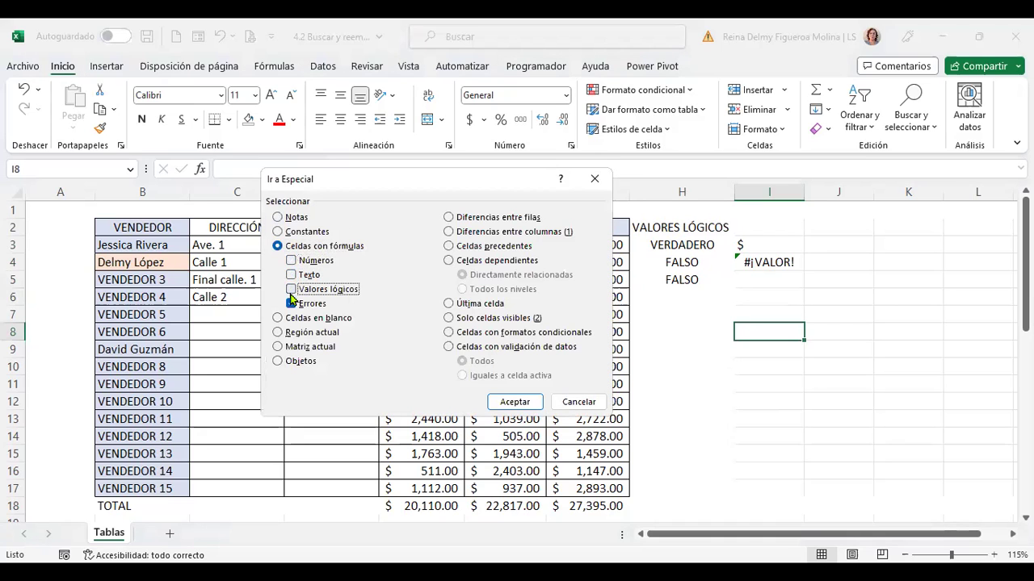
pyautogui.click(515, 403)
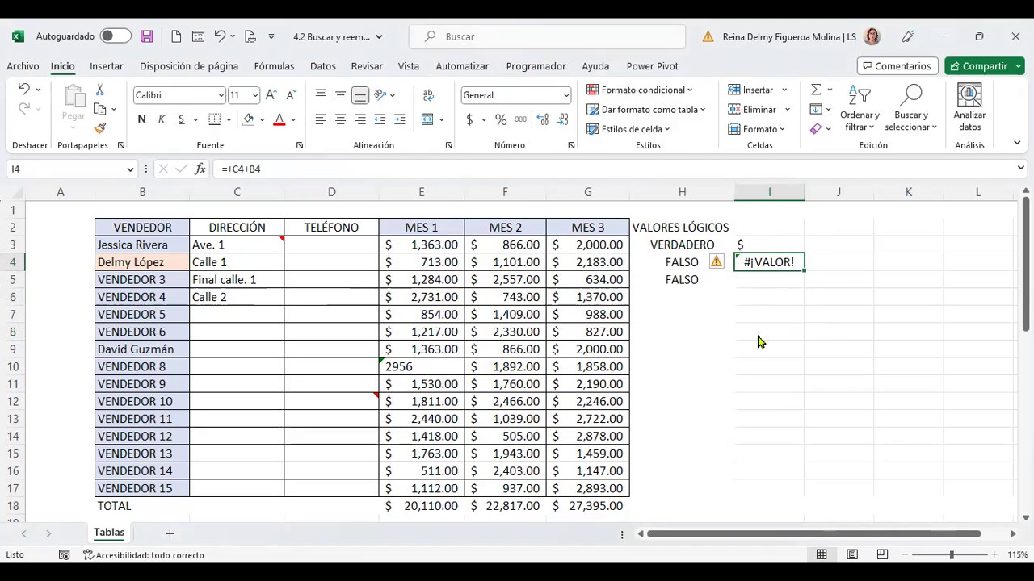
pyautogui.press('F5')
pyautogui.click(365, 380)
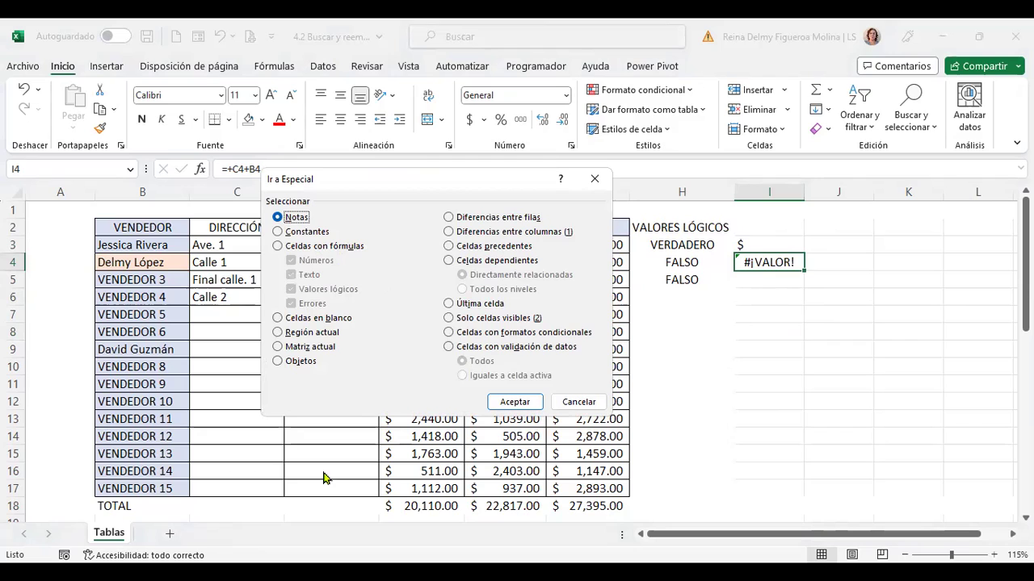
# - Select every blank cell with Celdas en blanco, review the grey selection, then clear it at D6
pyautogui.click(287, 320)
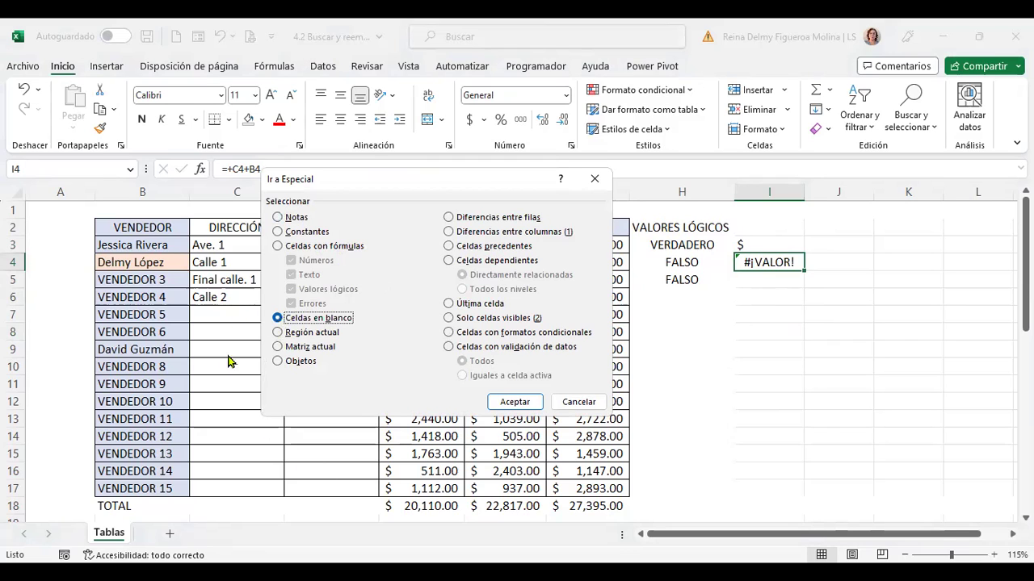
pyautogui.click(516, 403)
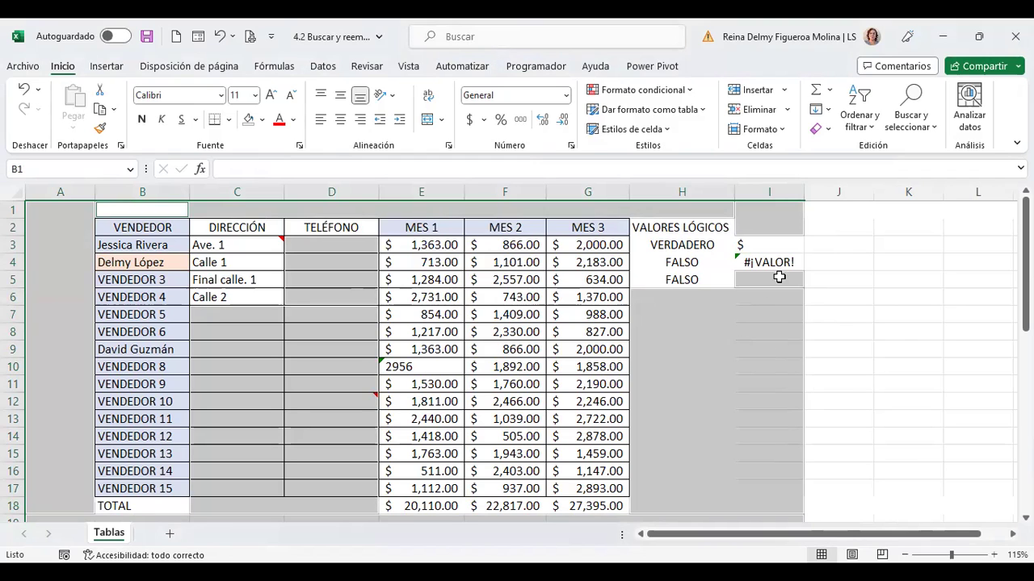
pyautogui.scroll(-3, 735, 463)
pyautogui.scroll(-1, 722, 450)
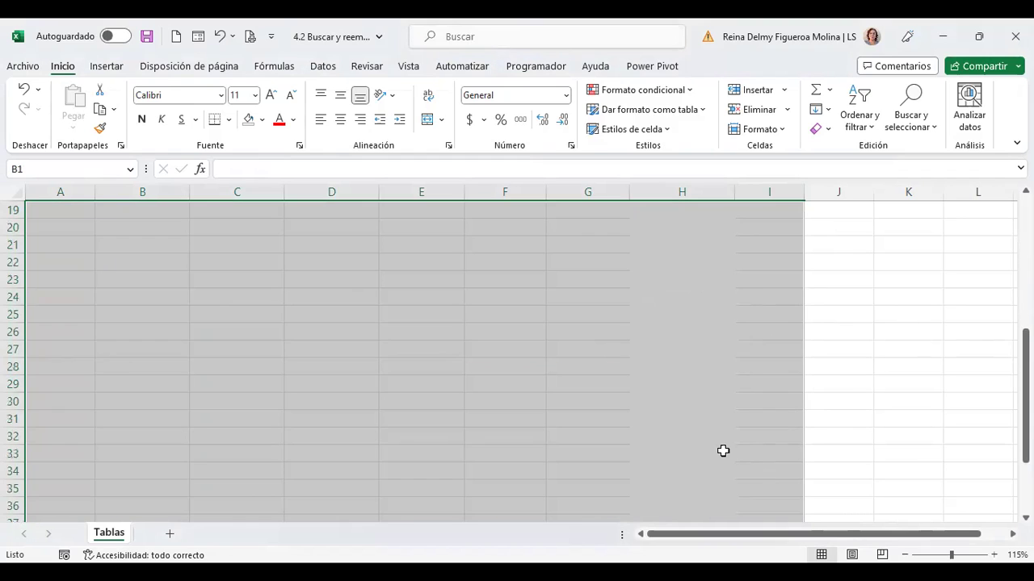
pyautogui.scroll(-8, 722, 450)
pyautogui.scroll(1, 691, 445)
pyautogui.scroll(3, 573, 395)
pyautogui.scroll(6, 572, 396)
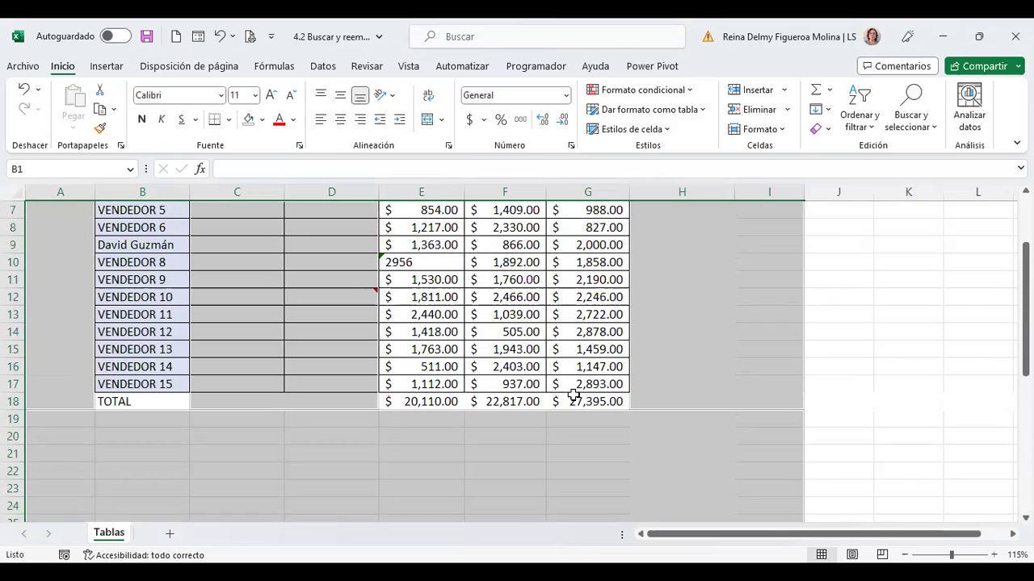
pyautogui.scroll(-6, 540, 443)
pyautogui.scroll(-1, 605, 415)
pyautogui.scroll(-1, 196, 300)
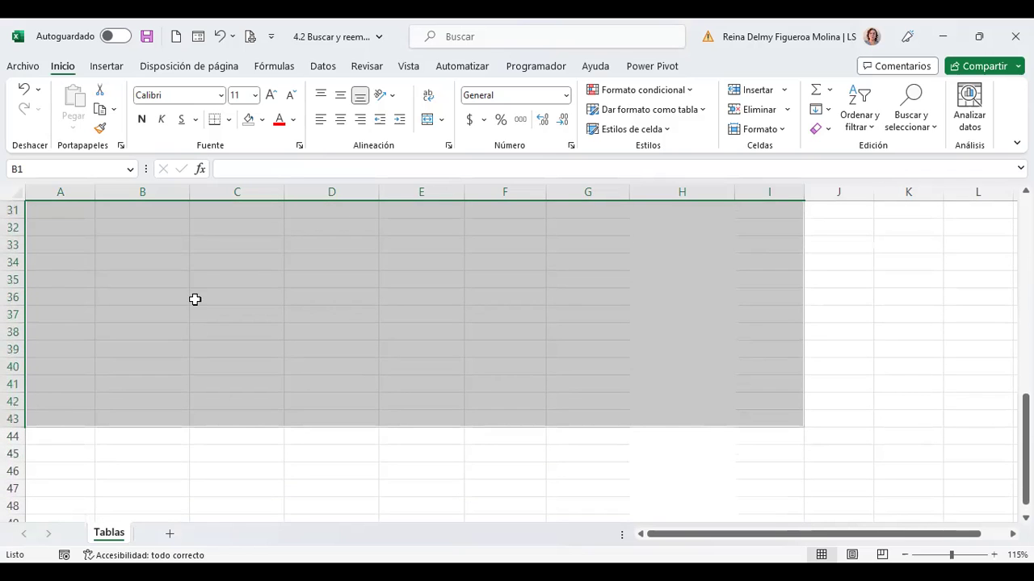
pyautogui.scroll(2, 733, 341)
pyautogui.scroll(8, 768, 350)
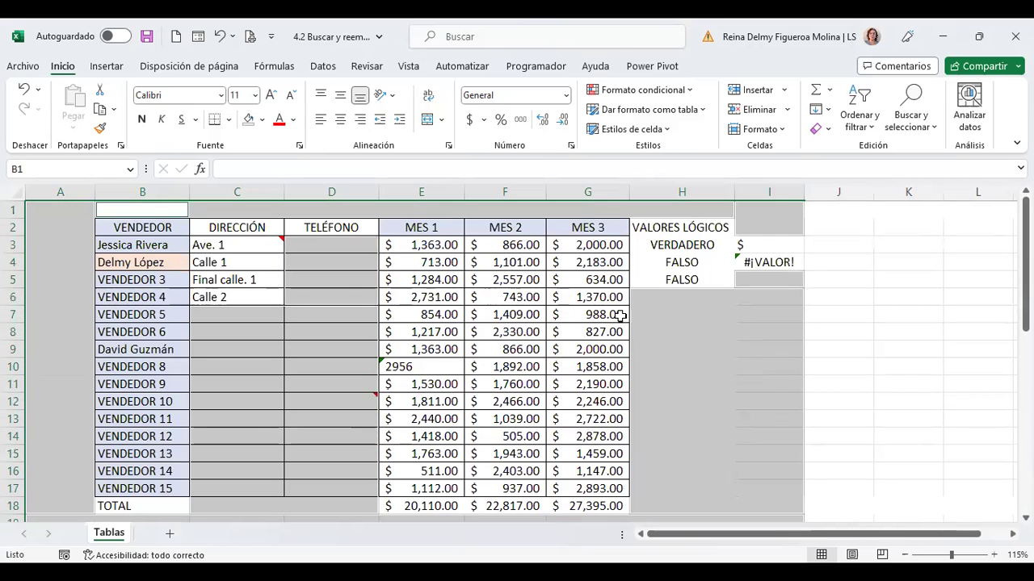
pyautogui.click(343, 294)
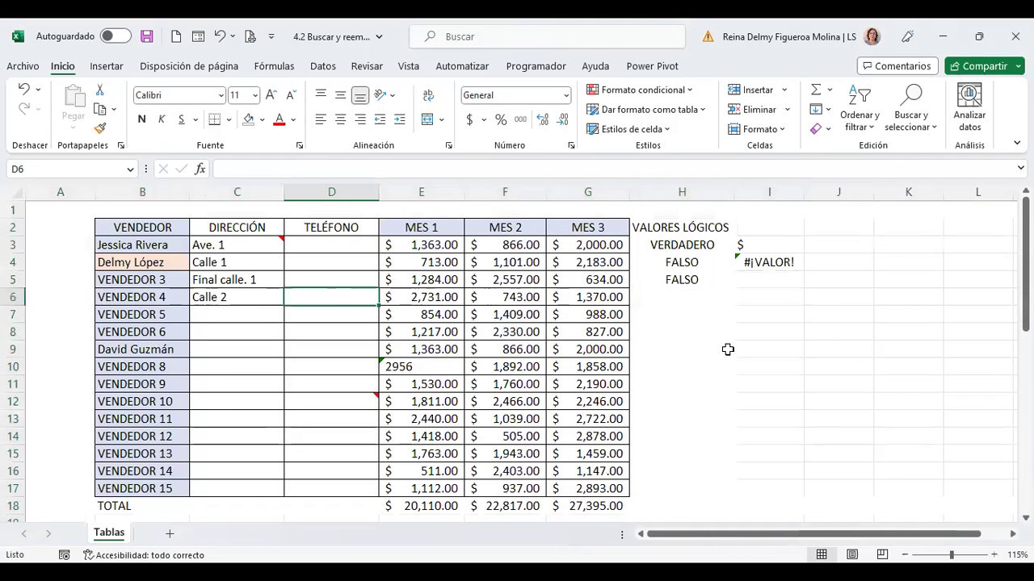
# - Run Go To Special Celdas en blanco on the whole used area, then clear that selection
pyautogui.press('F5')
pyautogui.click(359, 383)
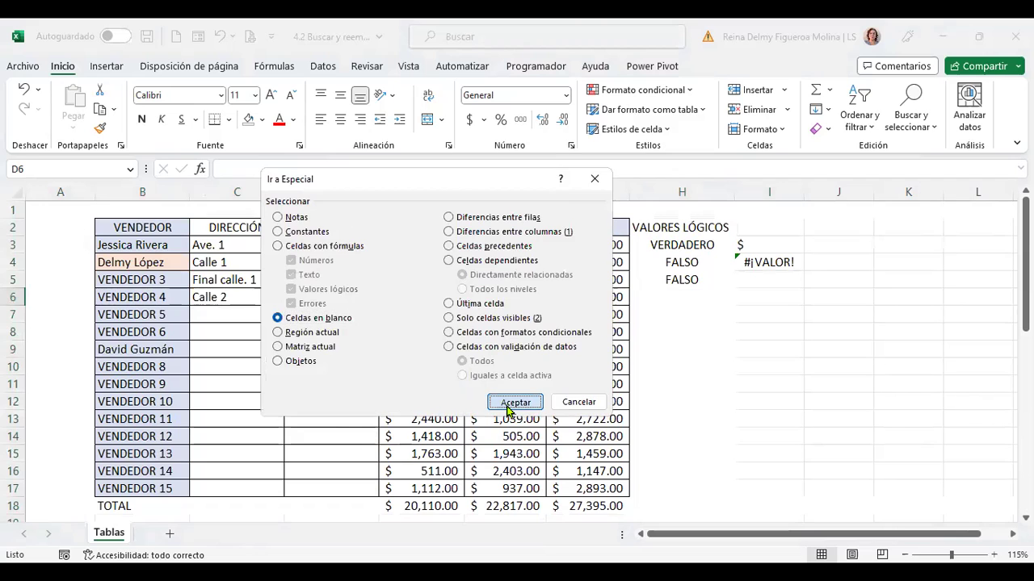
pyautogui.click(515, 402)
pyautogui.scroll(-7, 587, 404)
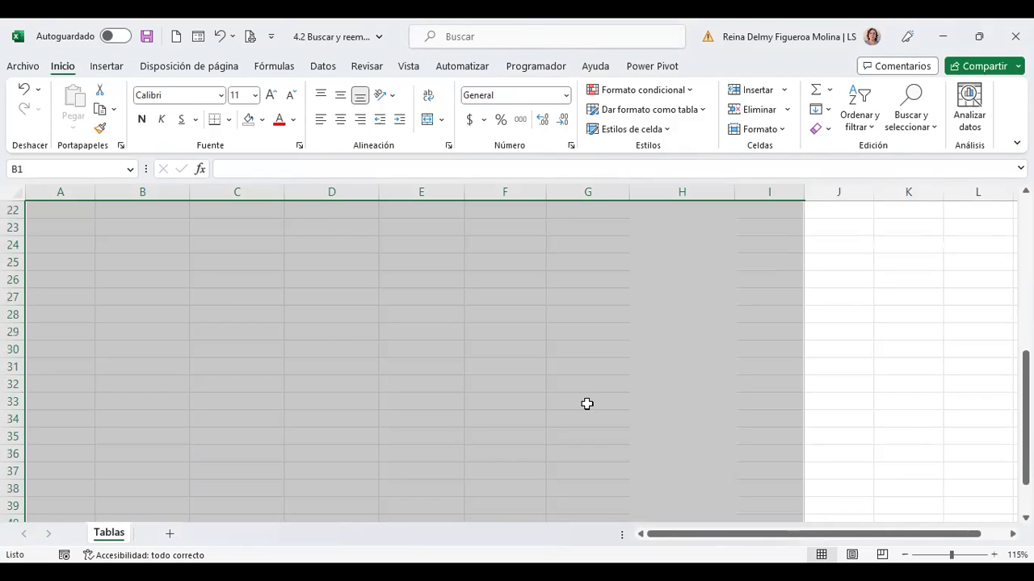
pyautogui.scroll(7, 588, 404)
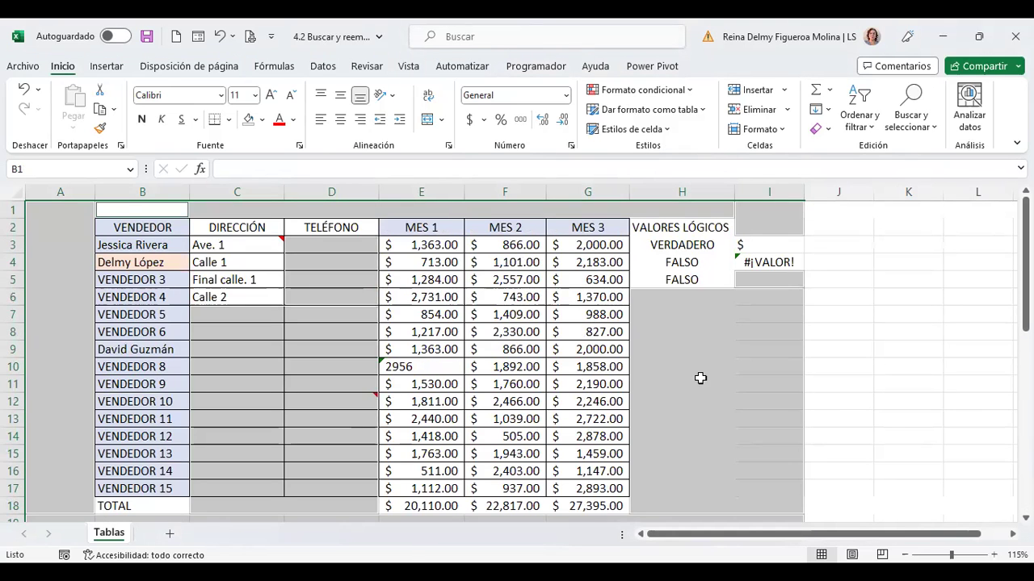
pyautogui.click(700, 378)
pyautogui.scroll(-1, 488, 311)
pyautogui.scroll(1, 418, 310)
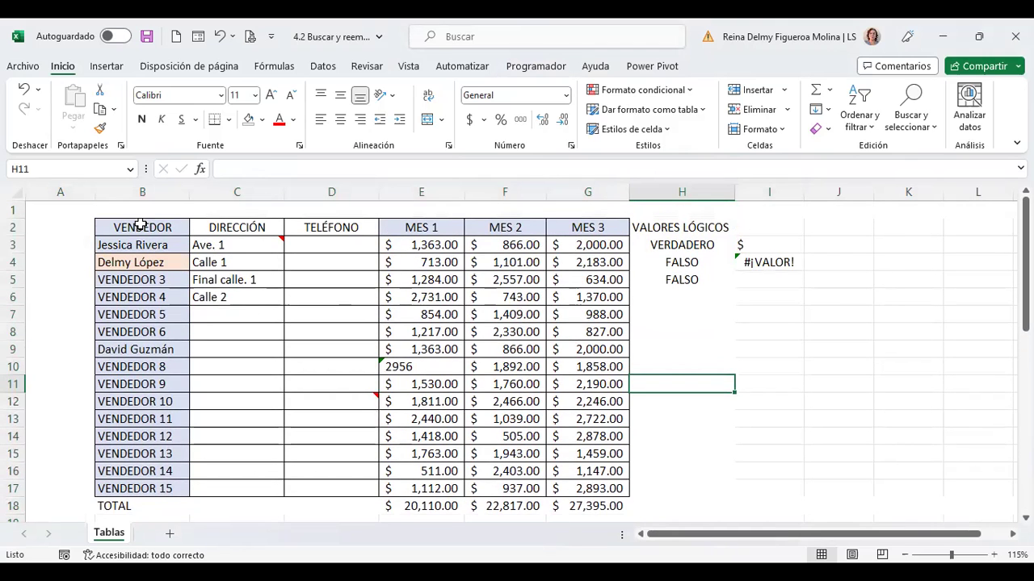
# - Select B2:G18 including the TOTAL row and pick only its blank cells with Celdas en blanco
pyautogui.moveTo(142, 225); pyautogui.dragTo(615, 470)
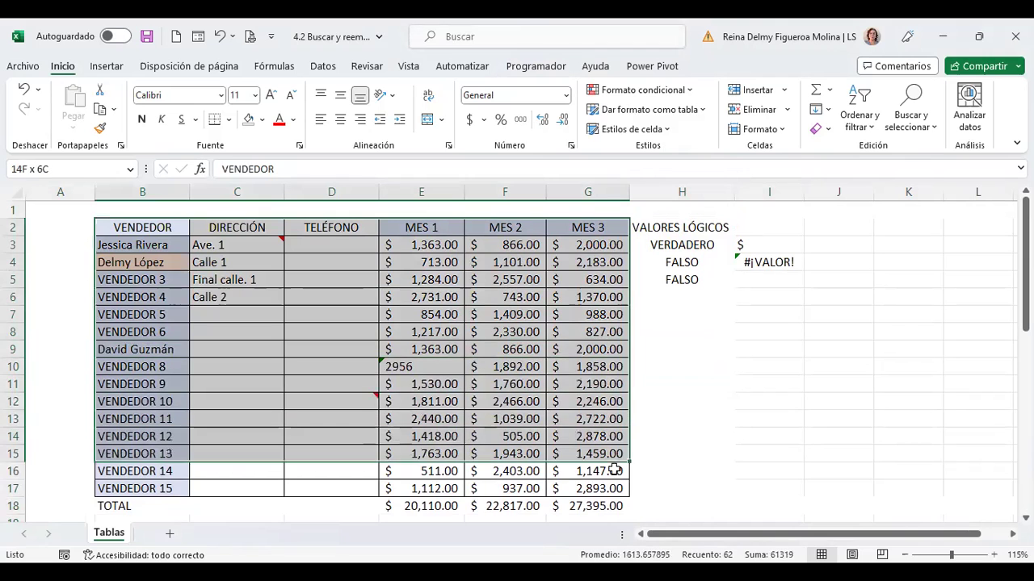
pyautogui.moveTo(616, 470); pyautogui.dragTo(616, 506)
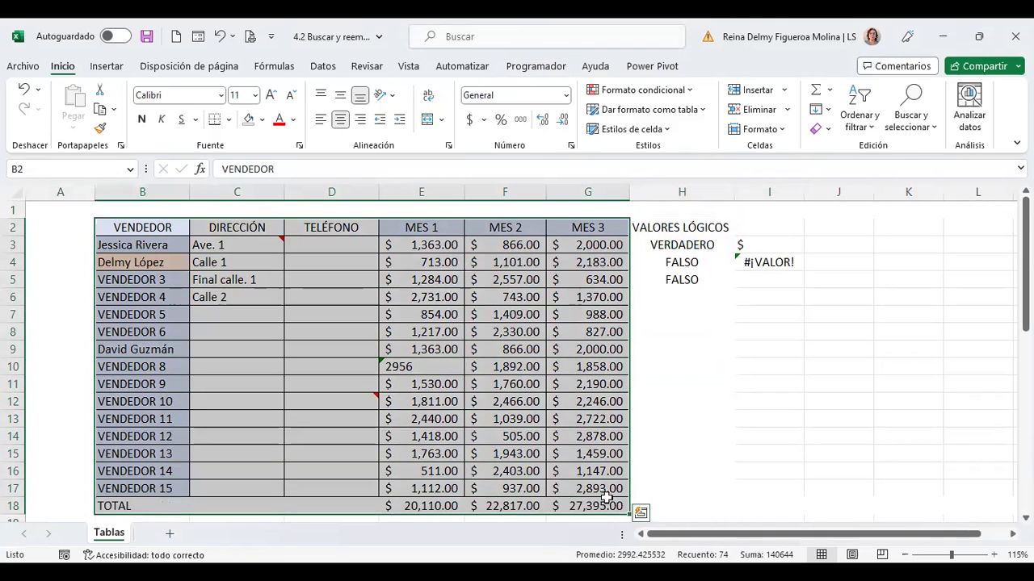
pyautogui.scroll(-1, 608, 498)
pyautogui.scroll(1, 592, 436)
pyautogui.press('F5')
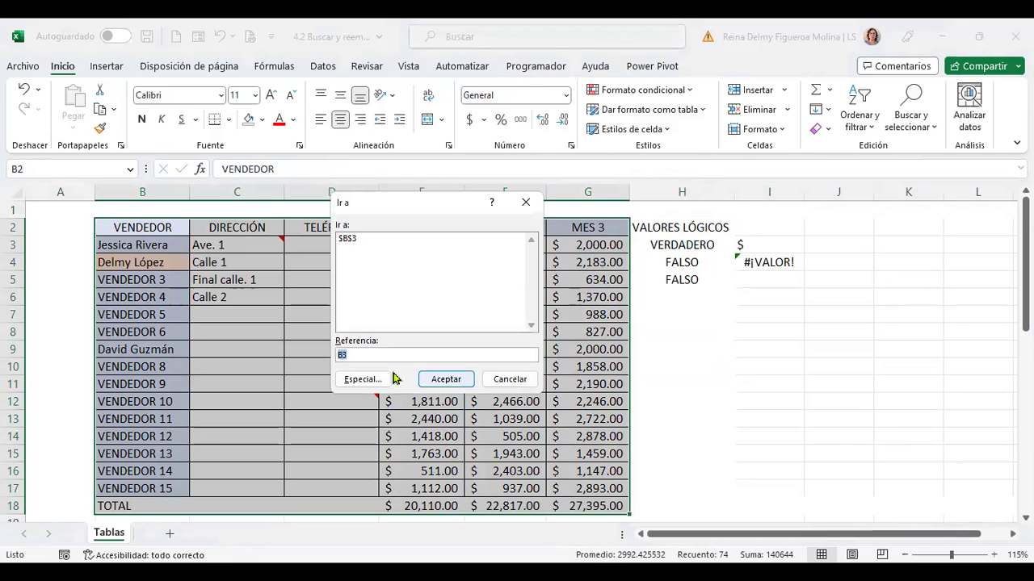
pyautogui.click(364, 379)
pyautogui.click(322, 320)
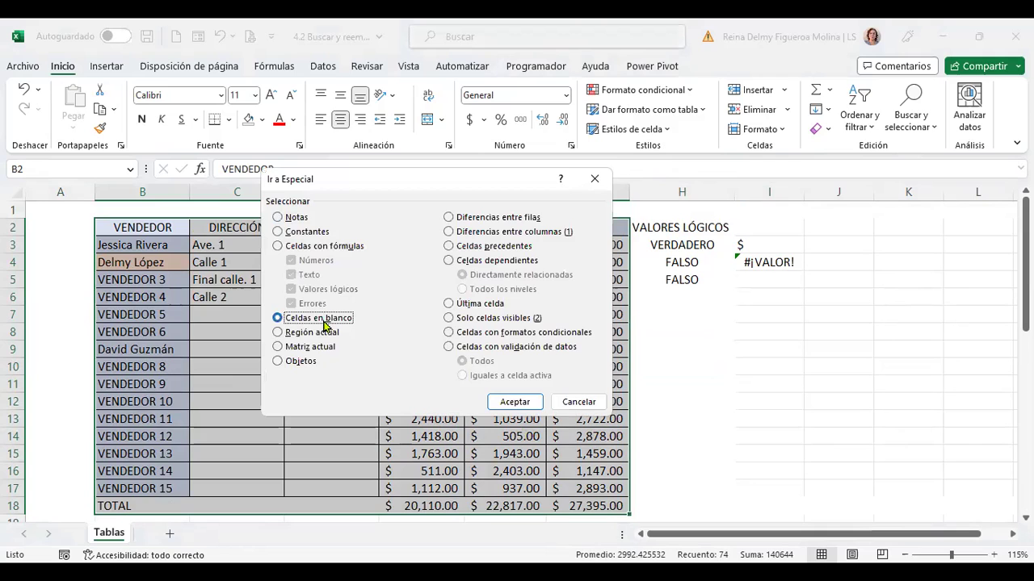
pyautogui.click(507, 402)
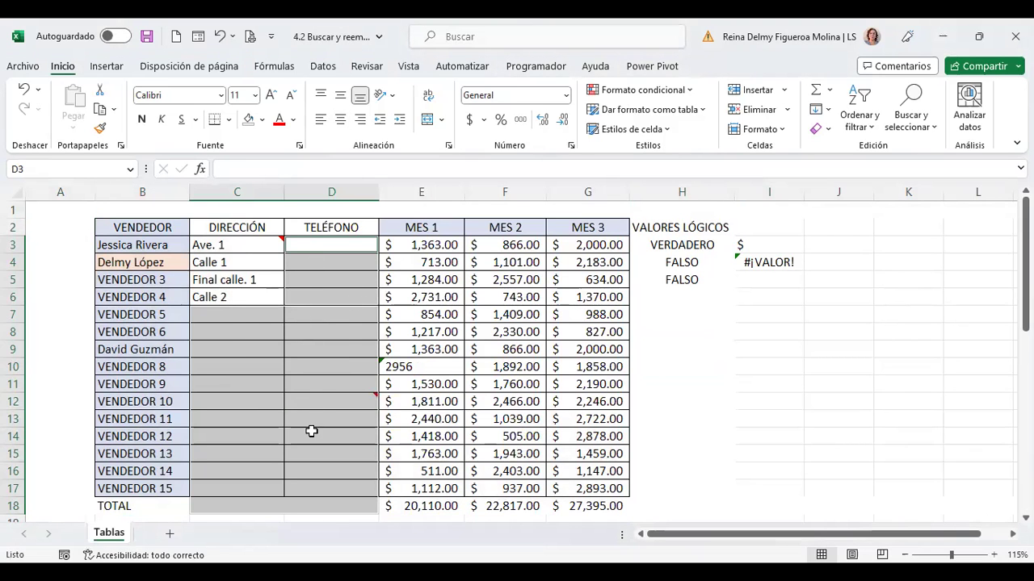
pyautogui.scroll(-1, 325, 400)
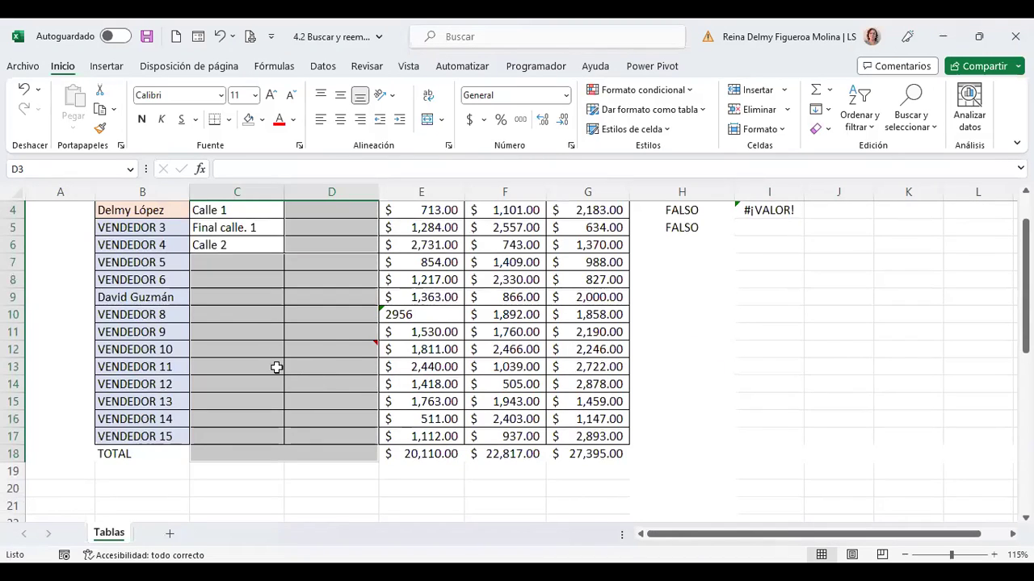
pyautogui.scroll(1, 330, 343)
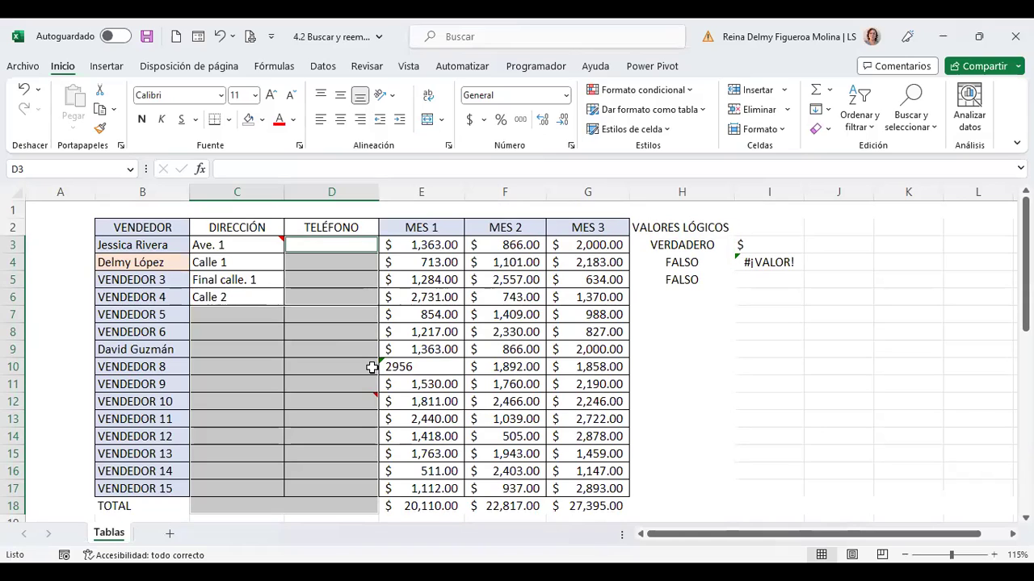
pyautogui.click(364, 279)
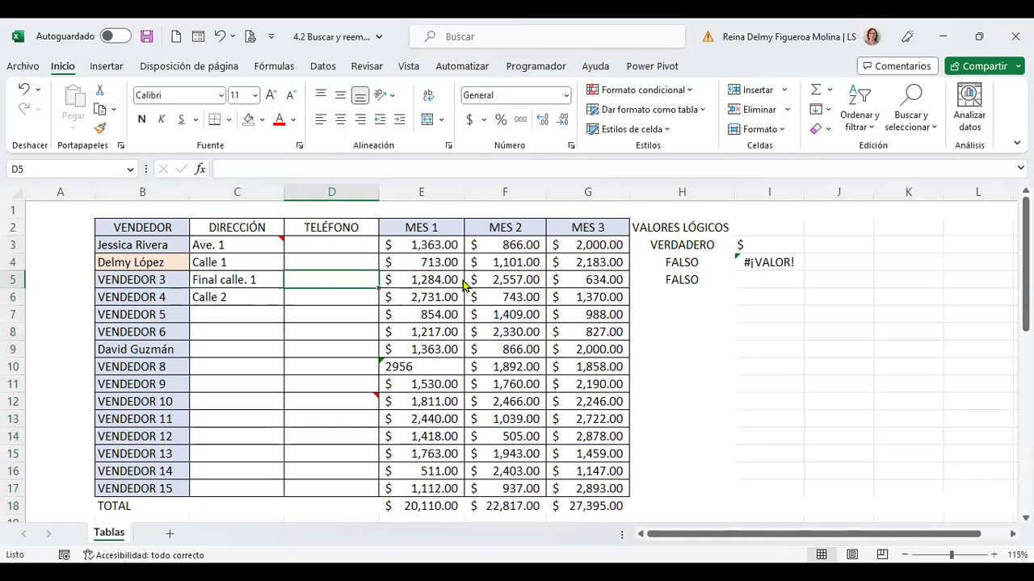
pyautogui.press('F5')
pyautogui.click(357, 376)
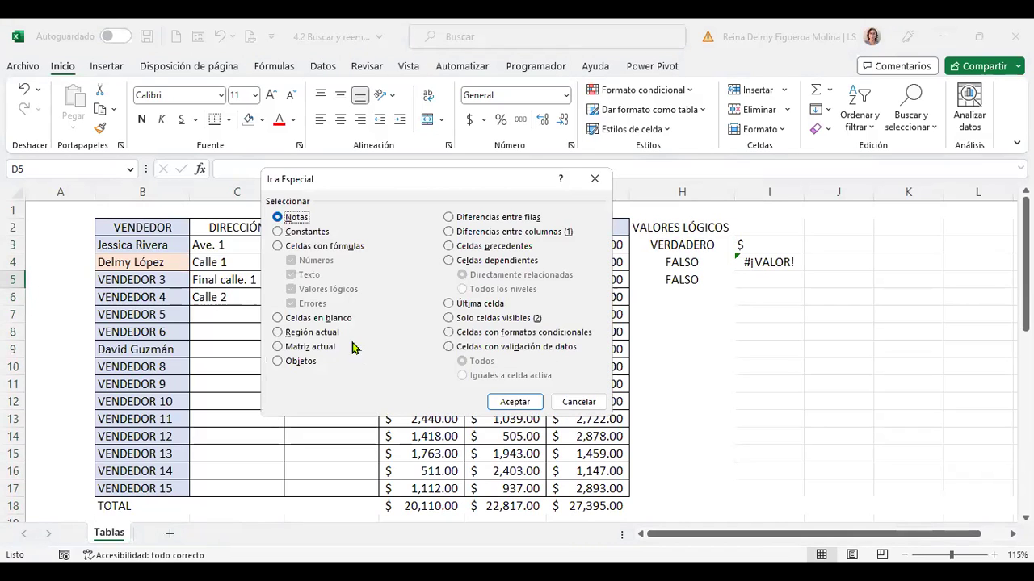
pyautogui.click(324, 338)
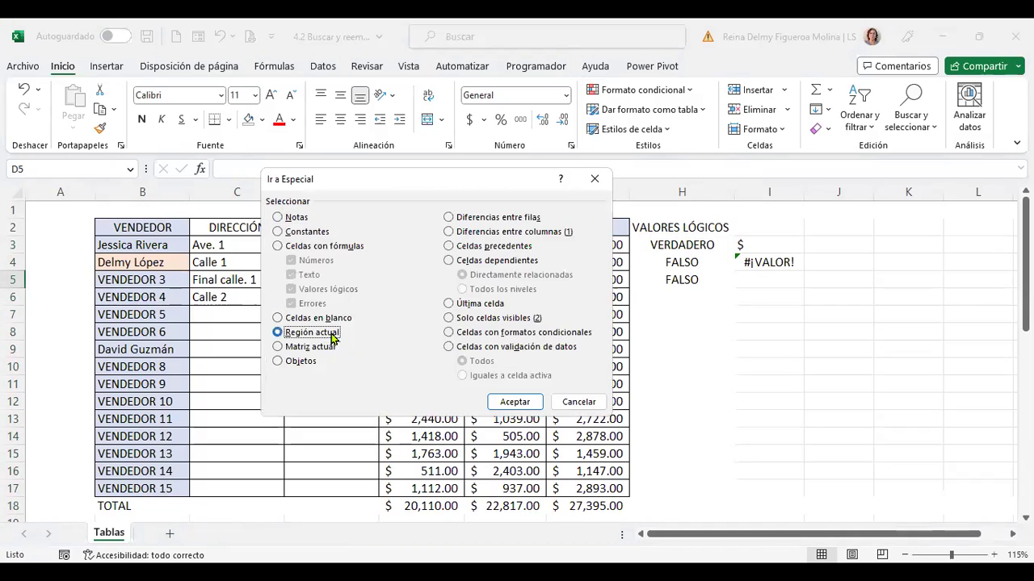
pyautogui.click(518, 403)
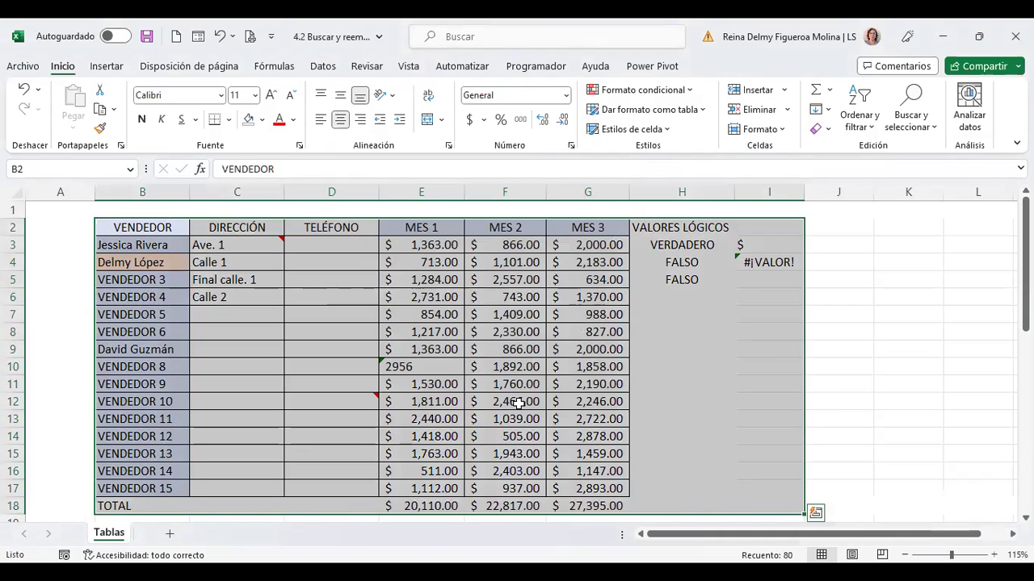
pyautogui.scroll(-1, 771, 346)
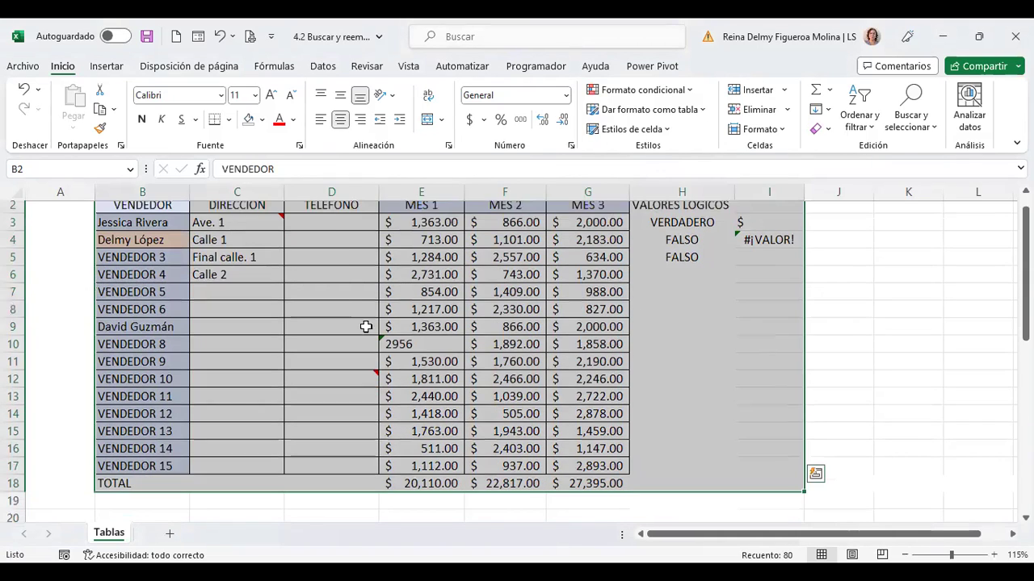
pyautogui.scroll(-2, 366, 327)
pyautogui.scroll(2, 761, 307)
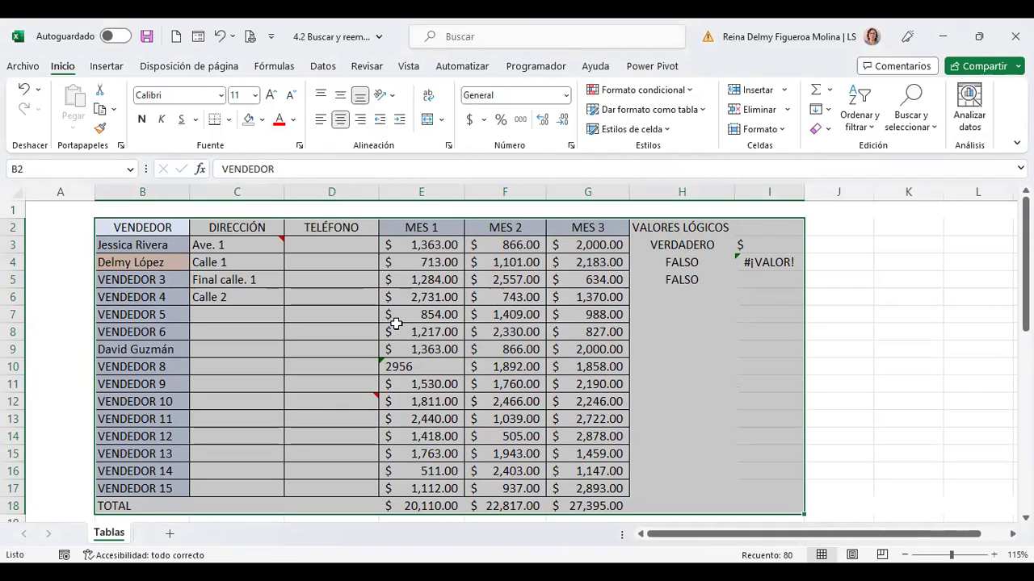
pyautogui.press('F5')
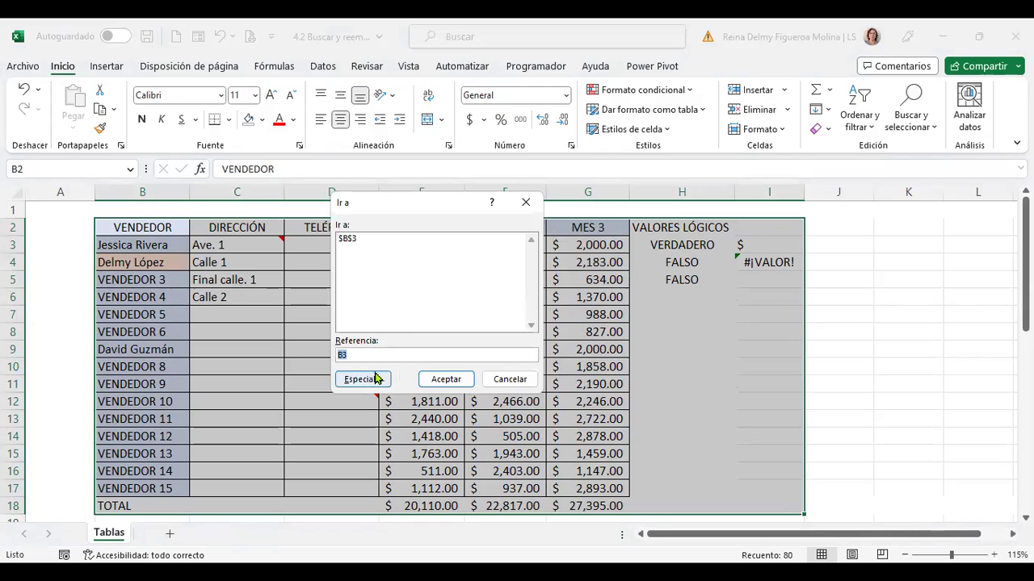
pyautogui.click(376, 379)
pyautogui.click(317, 347)
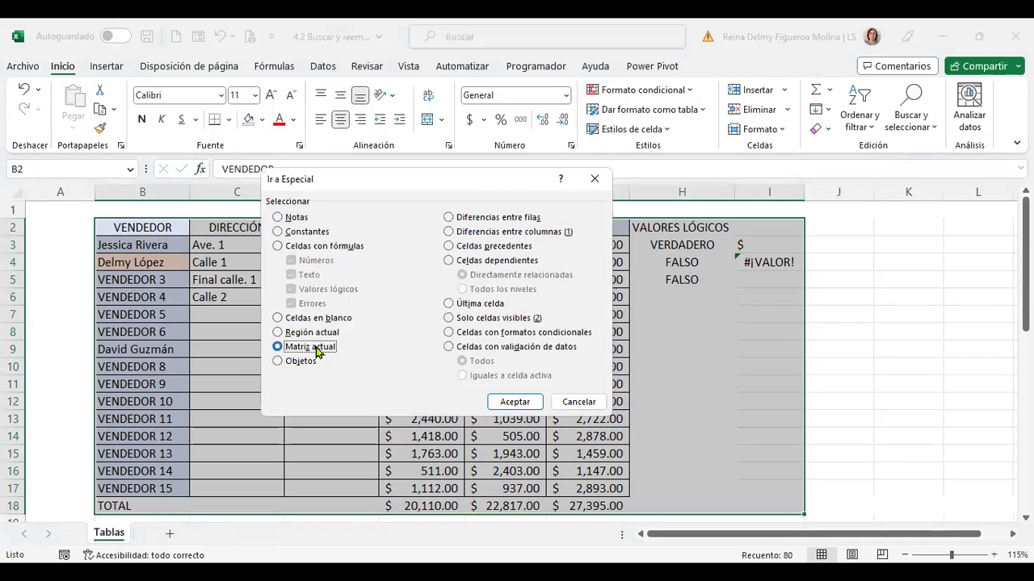
pyautogui.click(521, 408)
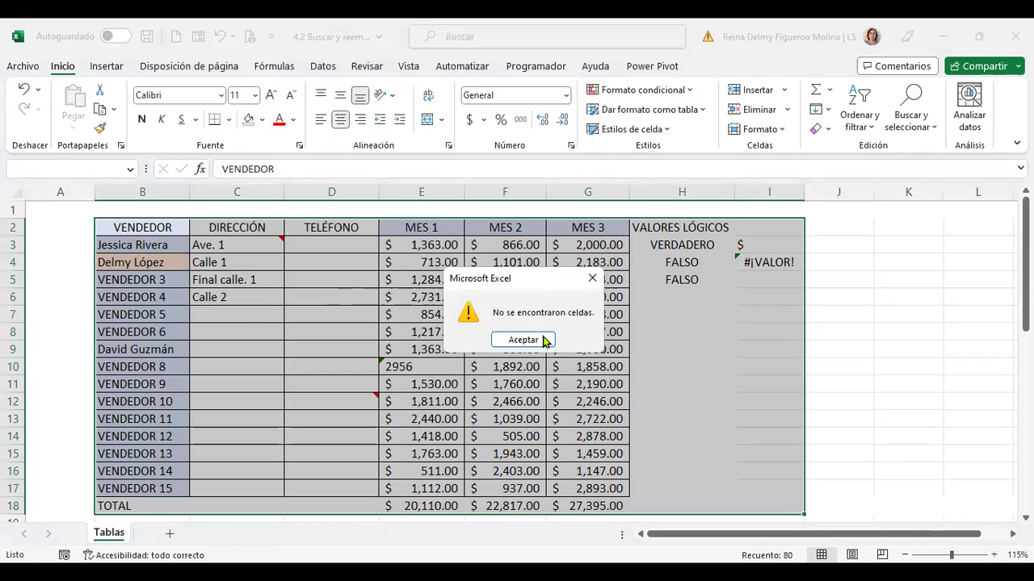
pyautogui.click(525, 337)
pyautogui.click(590, 277)
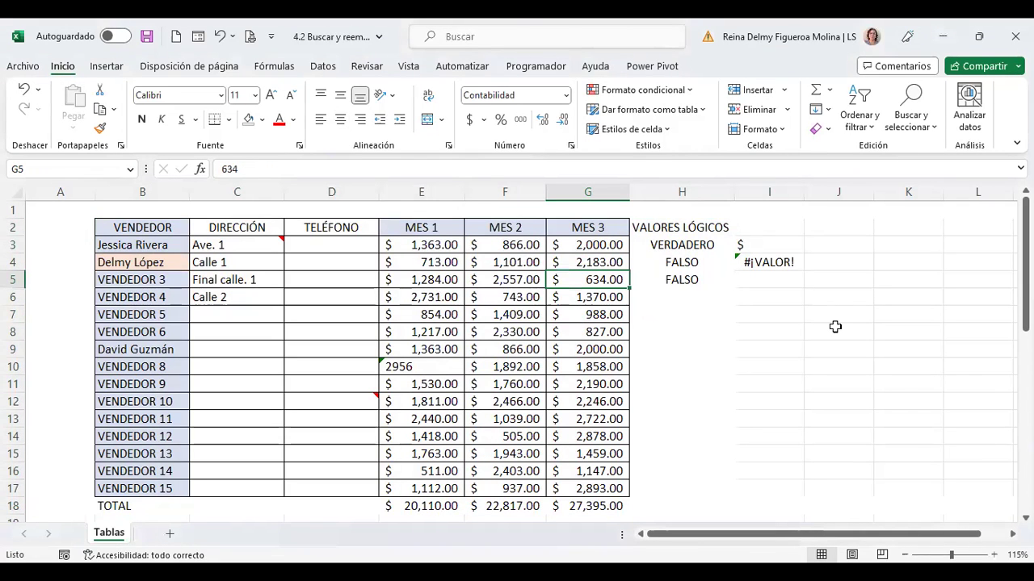
pyautogui.click(849, 244)
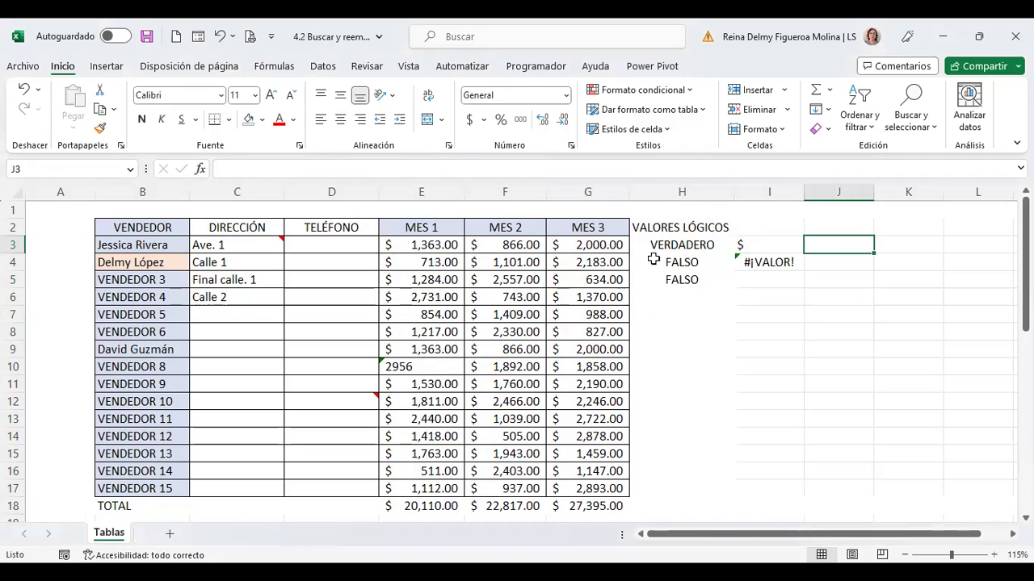
pyautogui.moveTo(596, 249); pyautogui.dragTo(596, 501)
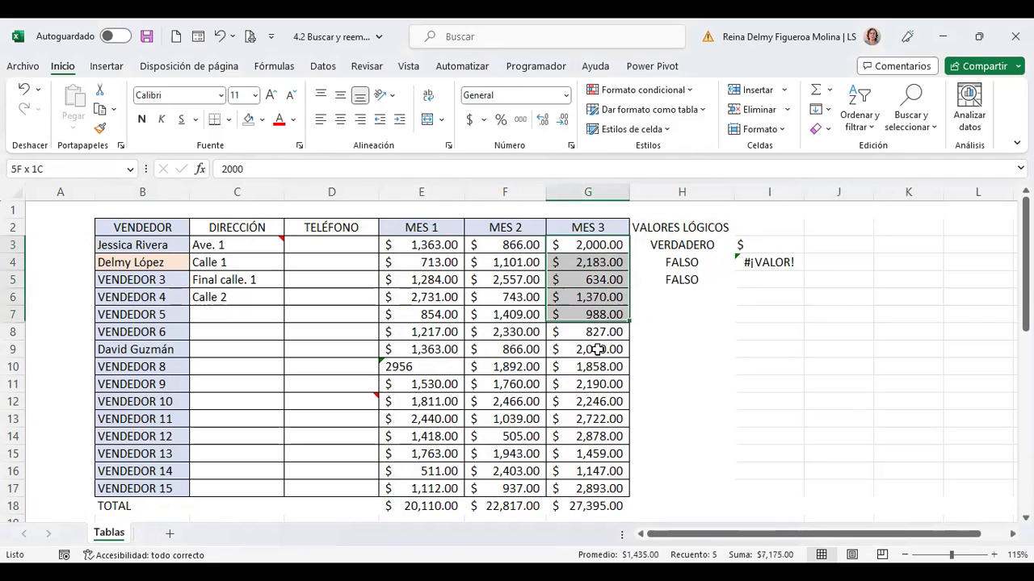
pyautogui.scroll(-1, 599, 496)
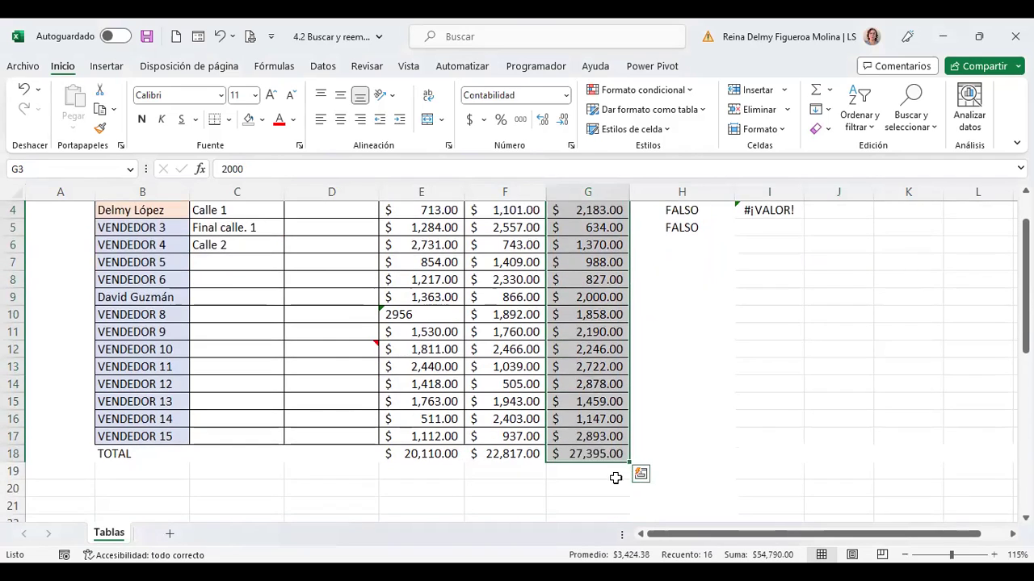
pyautogui.scroll(1, 615, 478)
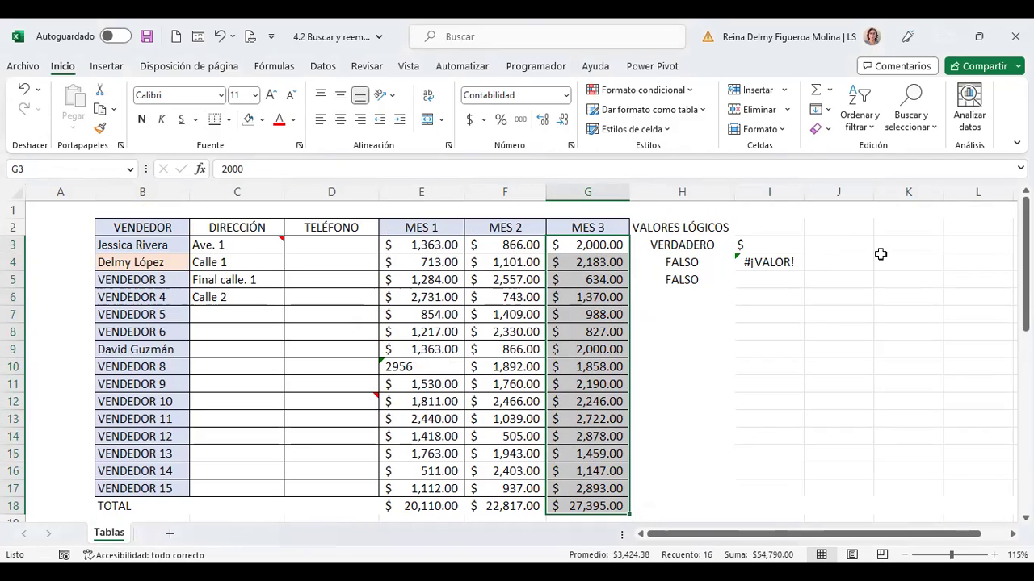
pyautogui.click(849, 245)
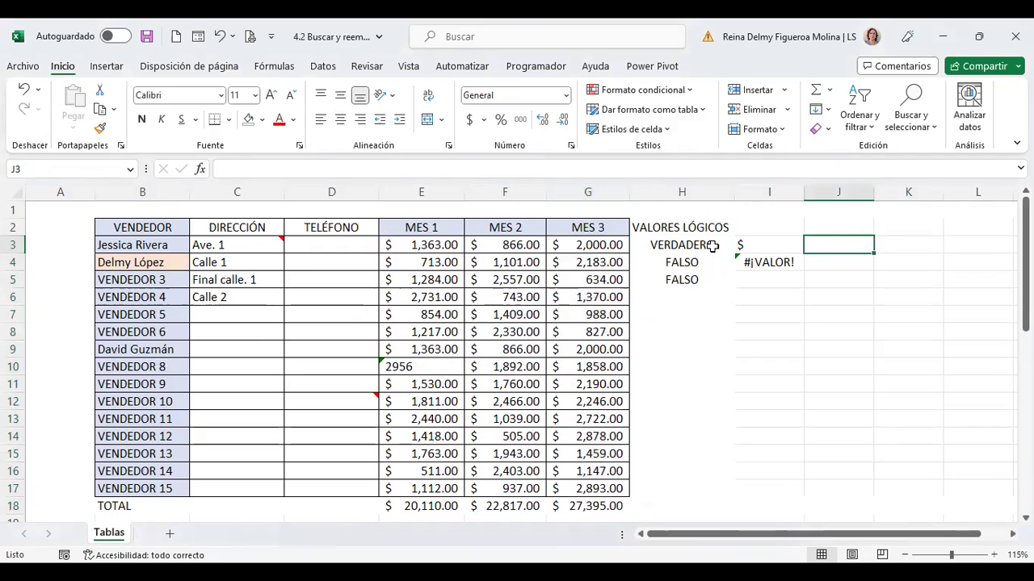
pyautogui.press('Left')
pyautogui.press('Left')
pyautogui.moveTo(593, 245)
pyautogui.mouseDown()
pyautogui.moveTo(610, 432)
pyautogui.moveTo(635, 433)
pyautogui.mouseUp()
pyautogui.scroll(1, 635, 434)
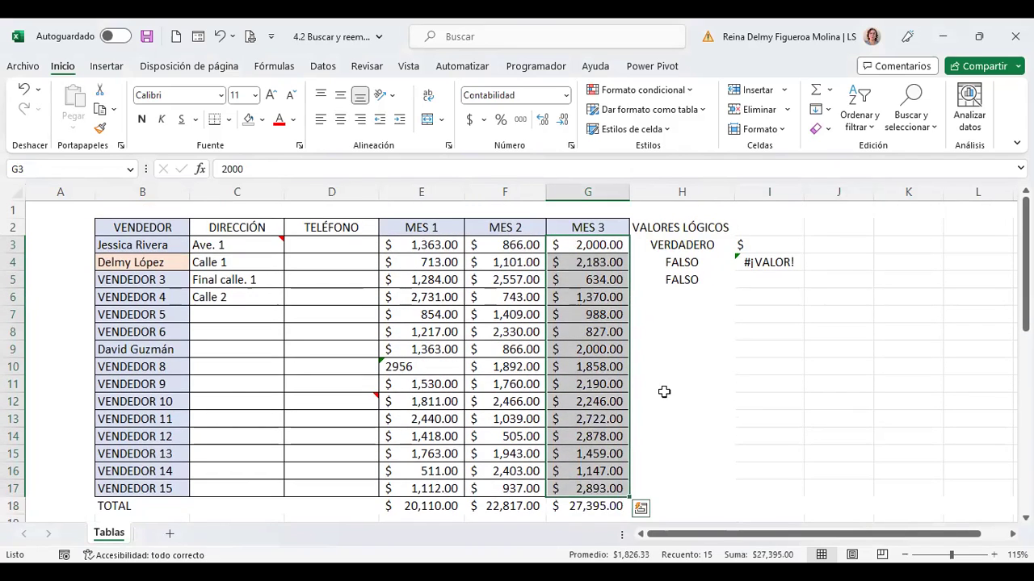
pyautogui.click(844, 248)
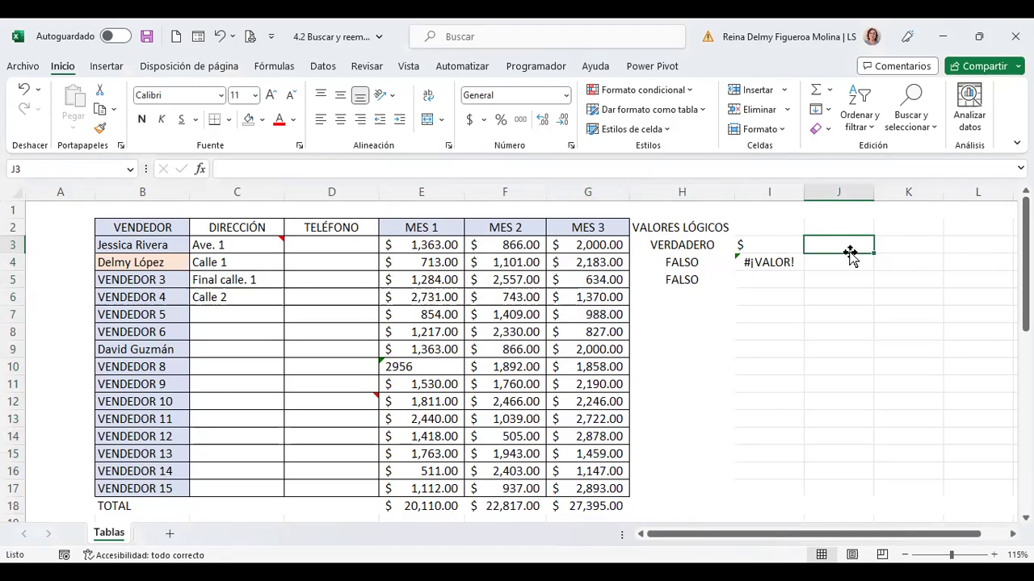
pyautogui.moveTo(840, 241); pyautogui.dragTo(852, 454)
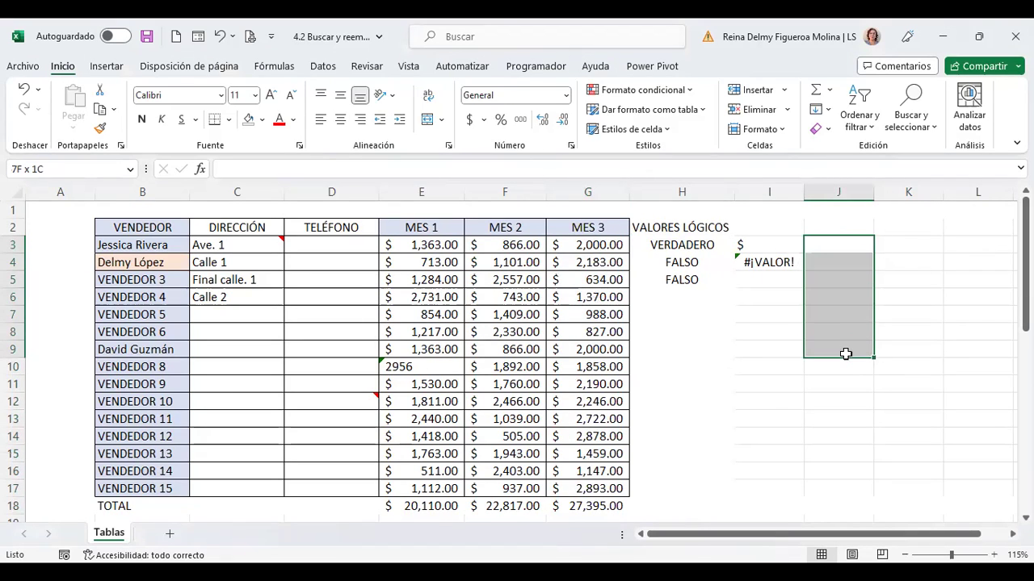
pyautogui.moveTo(853, 454); pyautogui.dragTo(848, 494)
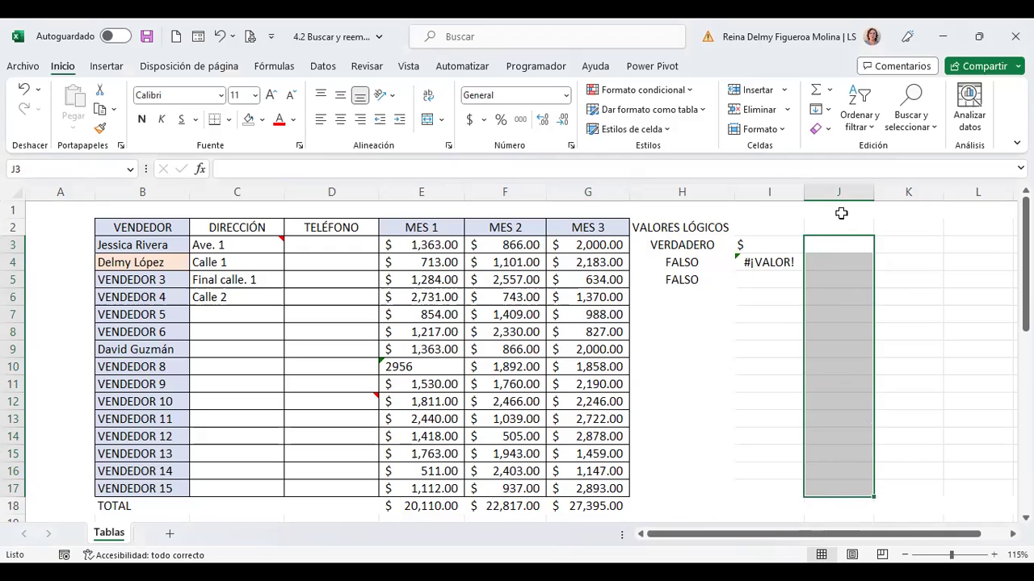
pyautogui.write('=')
pyautogui.click(598, 247)
pyautogui.press('Return')
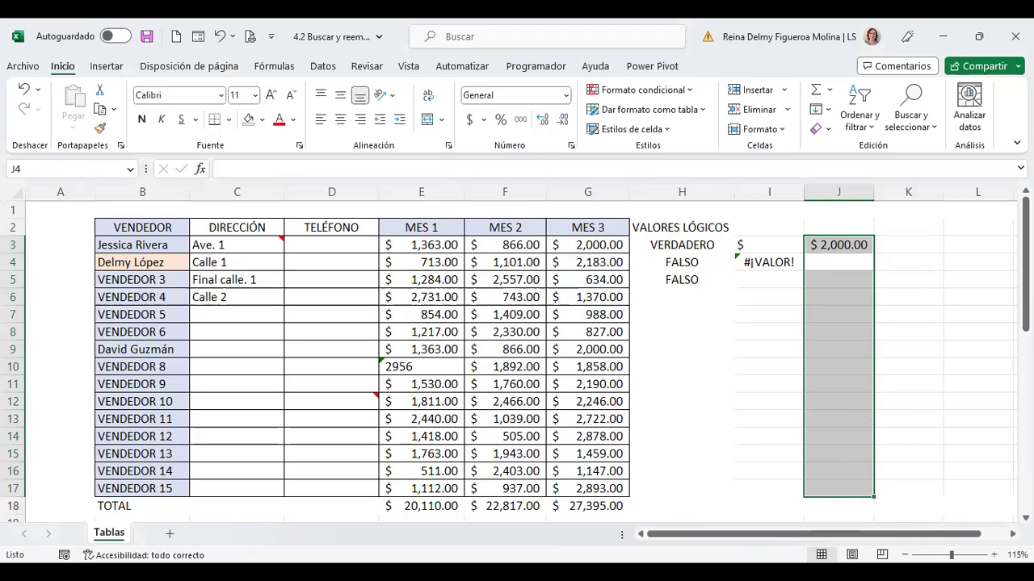
pyautogui.click(838, 245)
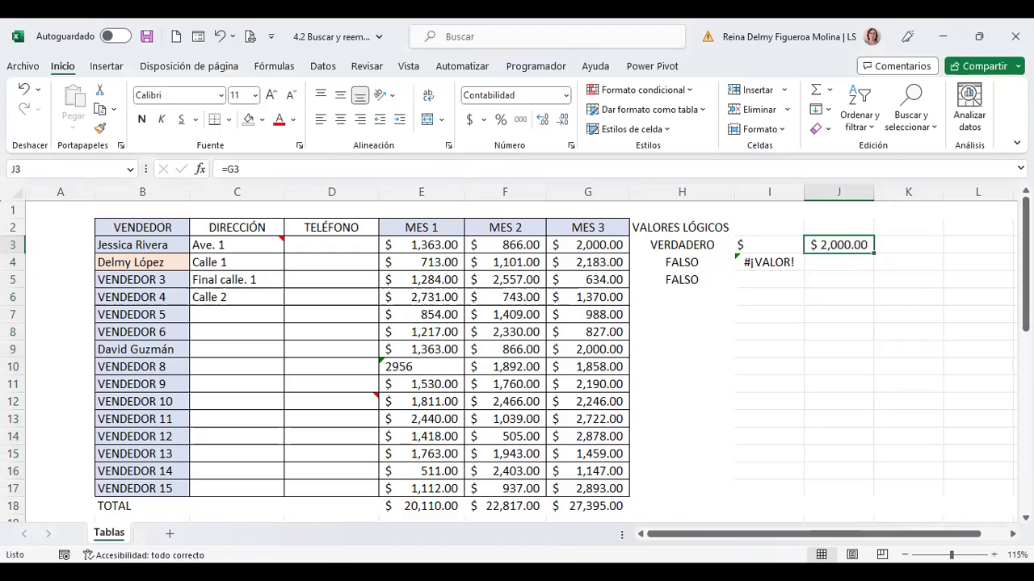
pyautogui.press('Delete')
pyautogui.moveTo(838, 245); pyautogui.dragTo(838, 489)
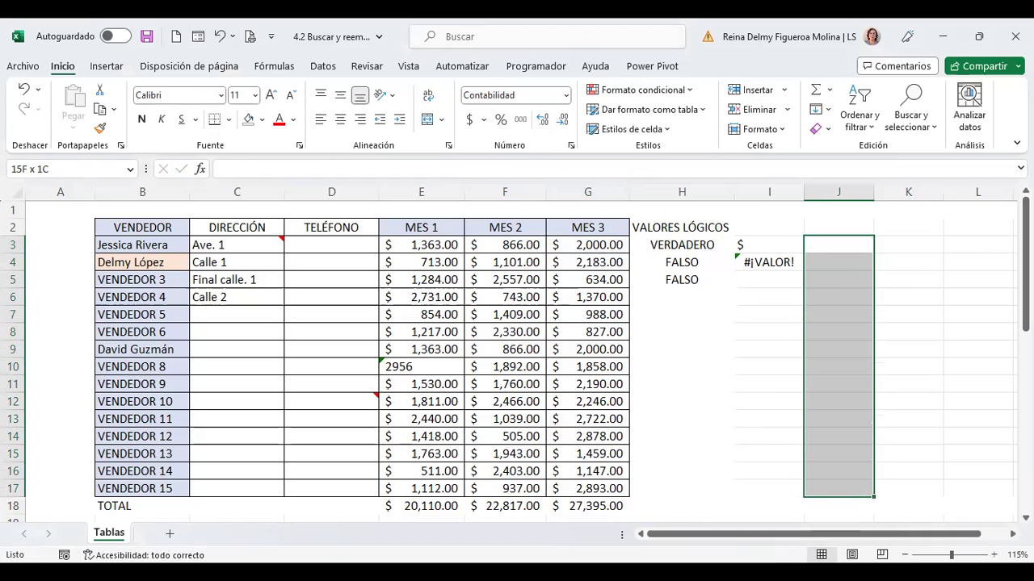
# - Enter =G3:G17 in J3 so the MES 3 values spill down column J
pyautogui.write('=')
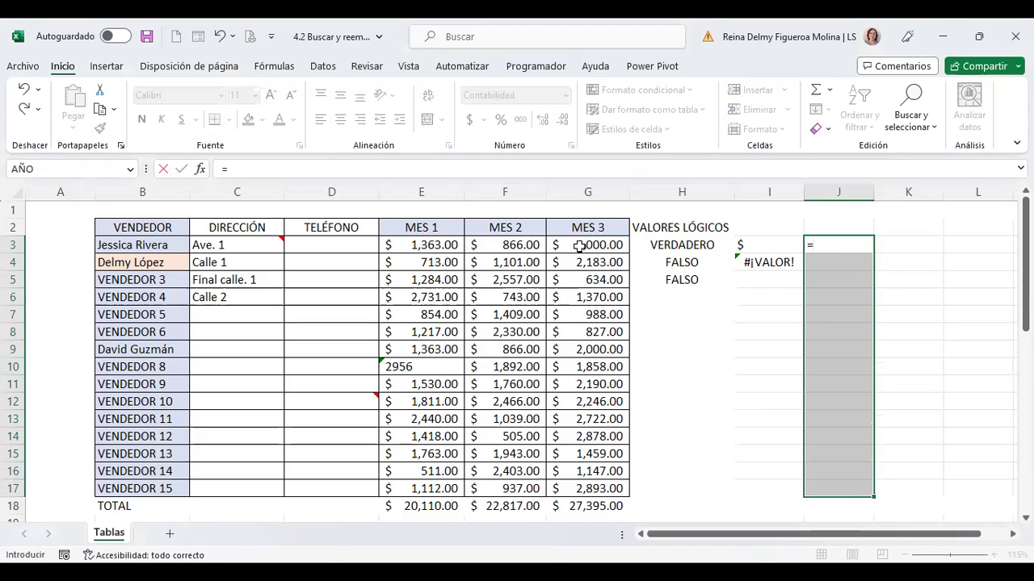
pyautogui.click(599, 244)
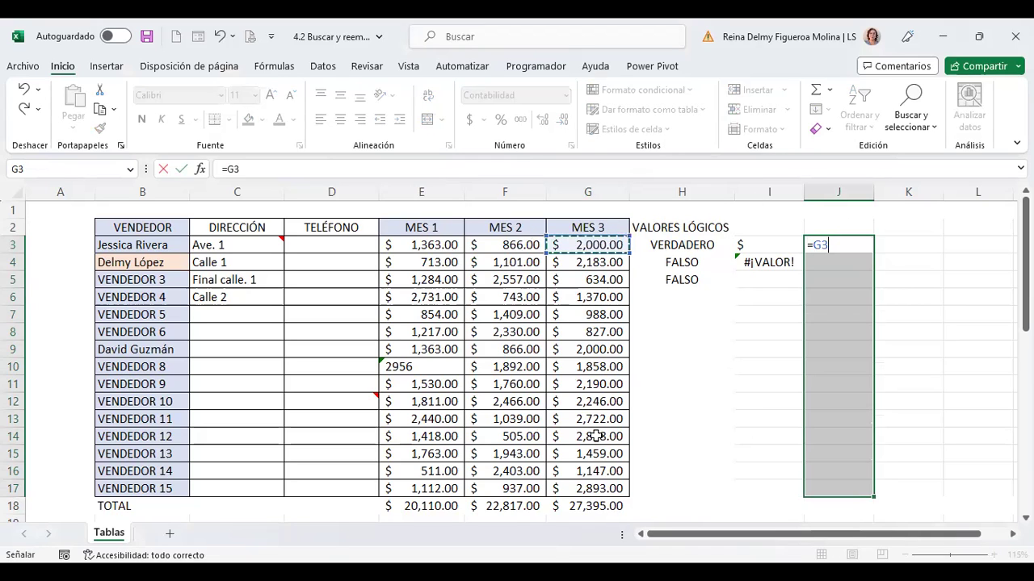
pyautogui.keyDown('shift'); pyautogui.click(598, 489); pyautogui.keyUp('shift')
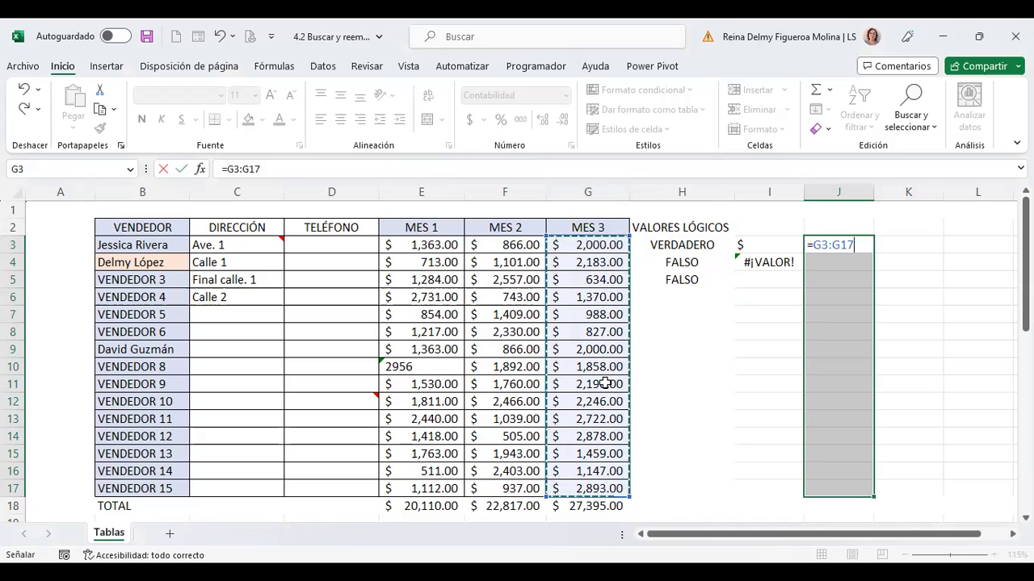
pyautogui.press('Return')
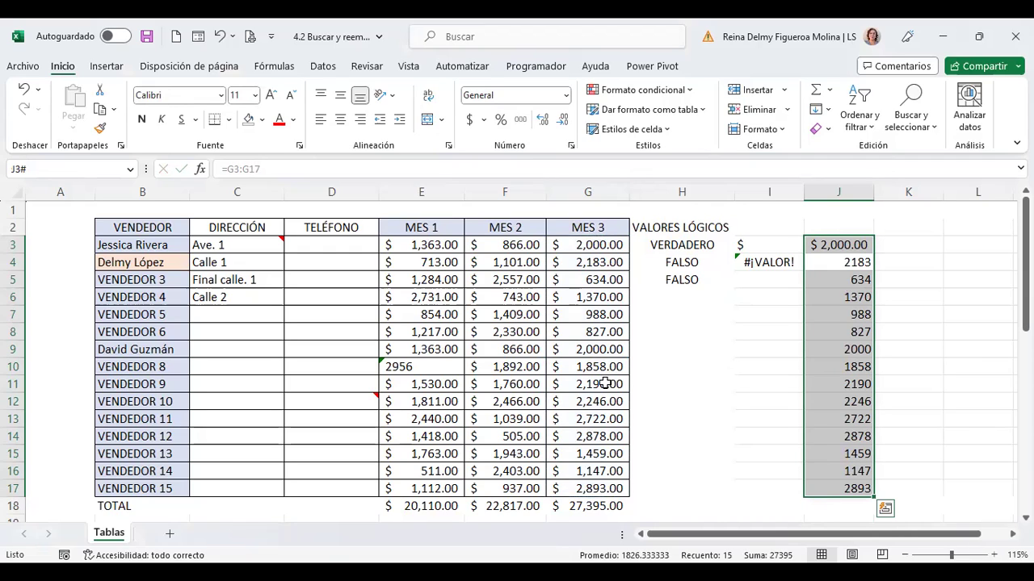
# - Inspect the spilled cells J3 through J13, checking J3's source formula
pyautogui.click(854, 278)
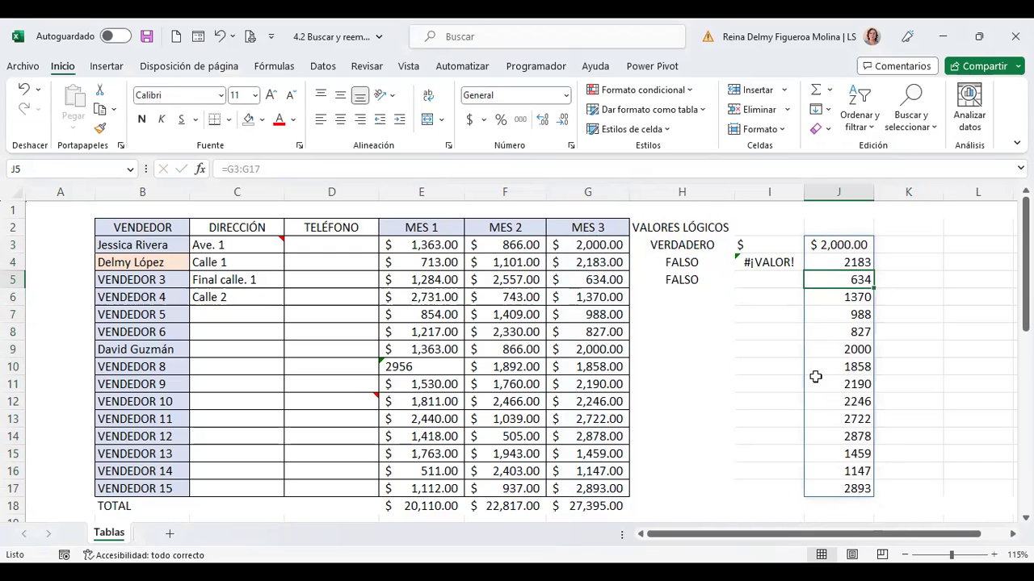
pyautogui.click(829, 333)
pyautogui.click(842, 379)
pyautogui.click(848, 283)
pyautogui.click(845, 262)
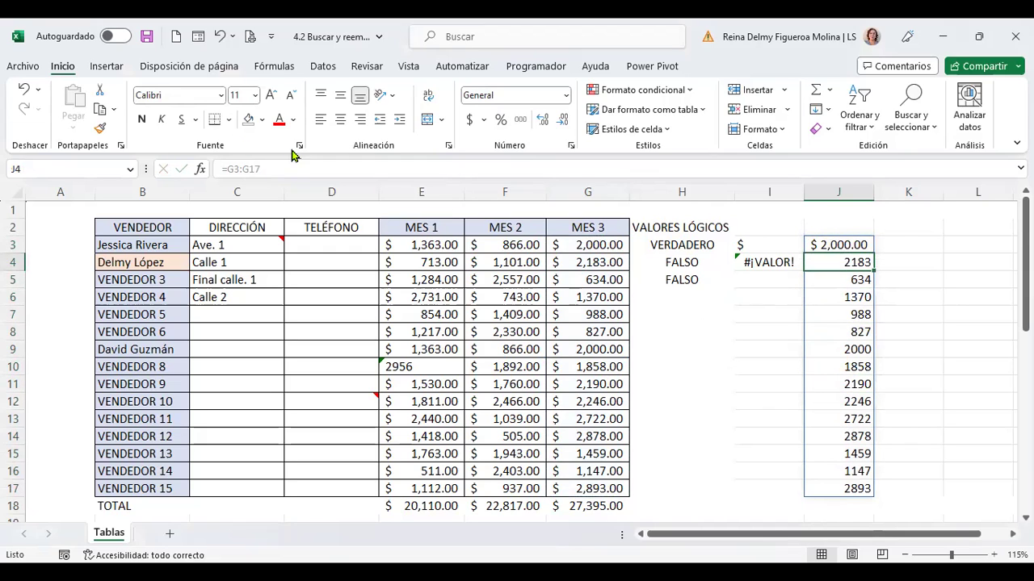
pyautogui.click(845, 244)
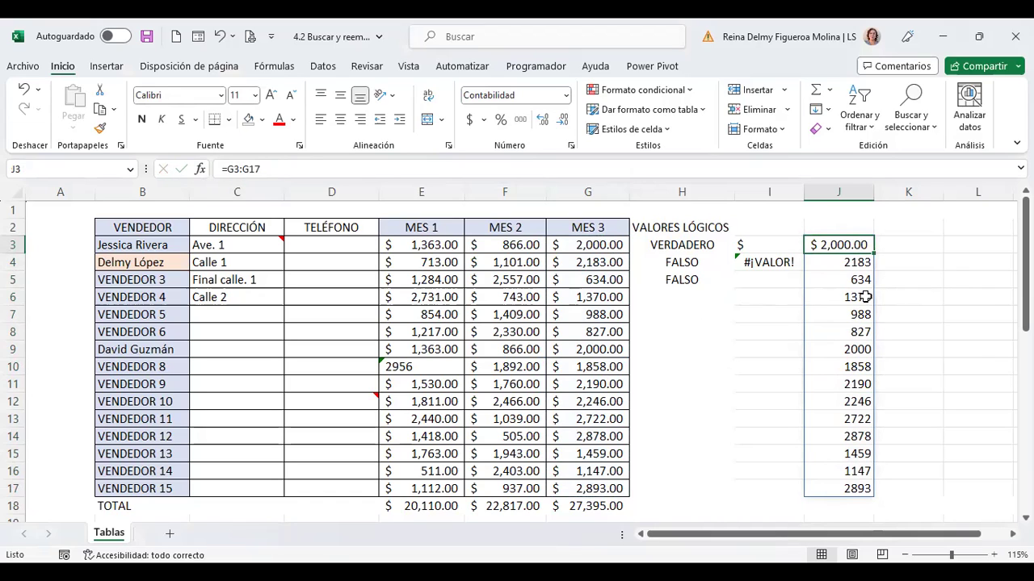
pyautogui.click(864, 299)
pyautogui.press('Down')
pyautogui.press('Down')
pyautogui.press('Down')
pyautogui.press('Down')
pyautogui.press('Down')
pyautogui.press('Down')
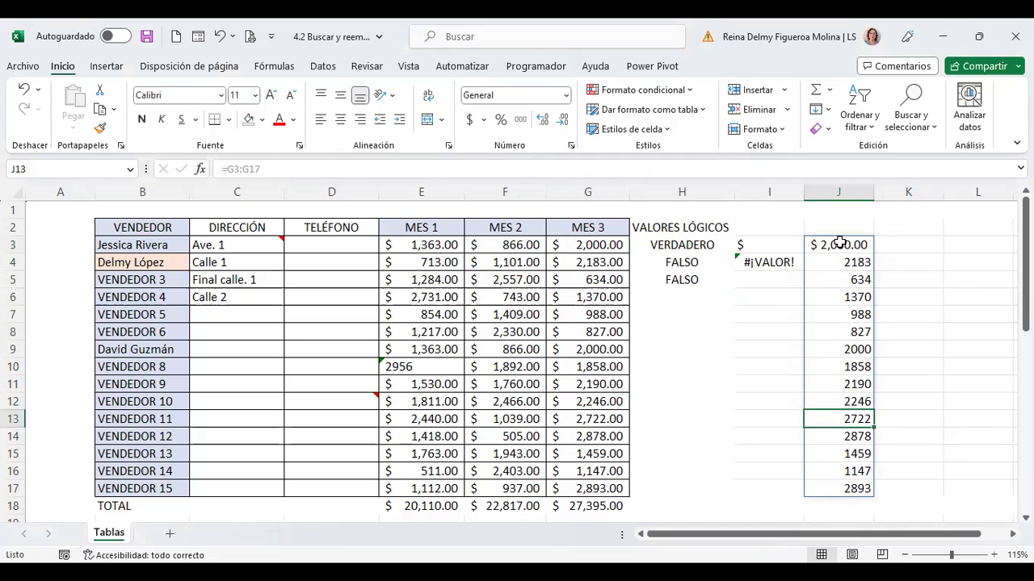
pyautogui.press('F5')
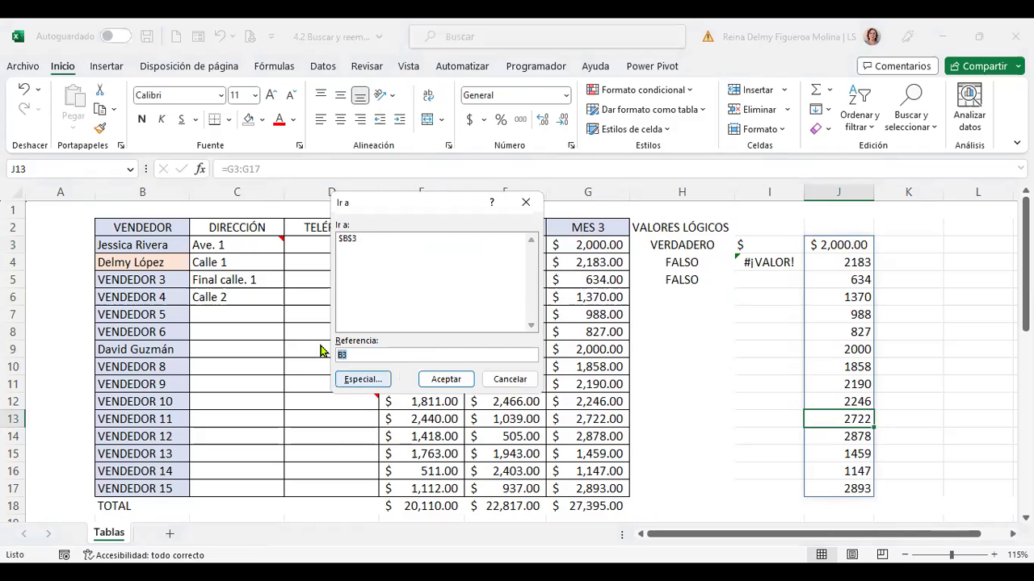
pyautogui.click(363, 379)
pyautogui.click(522, 404)
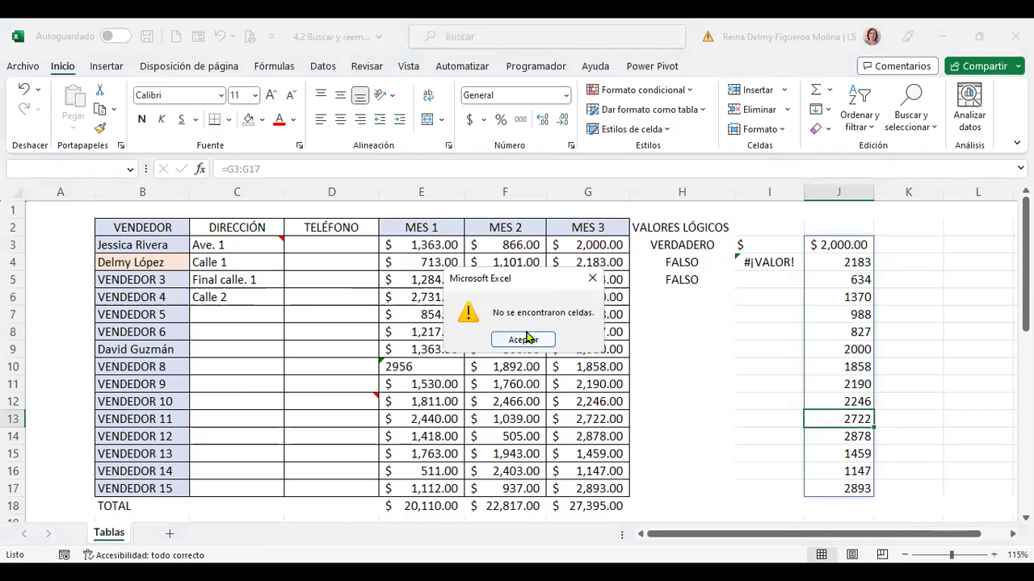
pyautogui.click(523, 339)
pyautogui.click(914, 242)
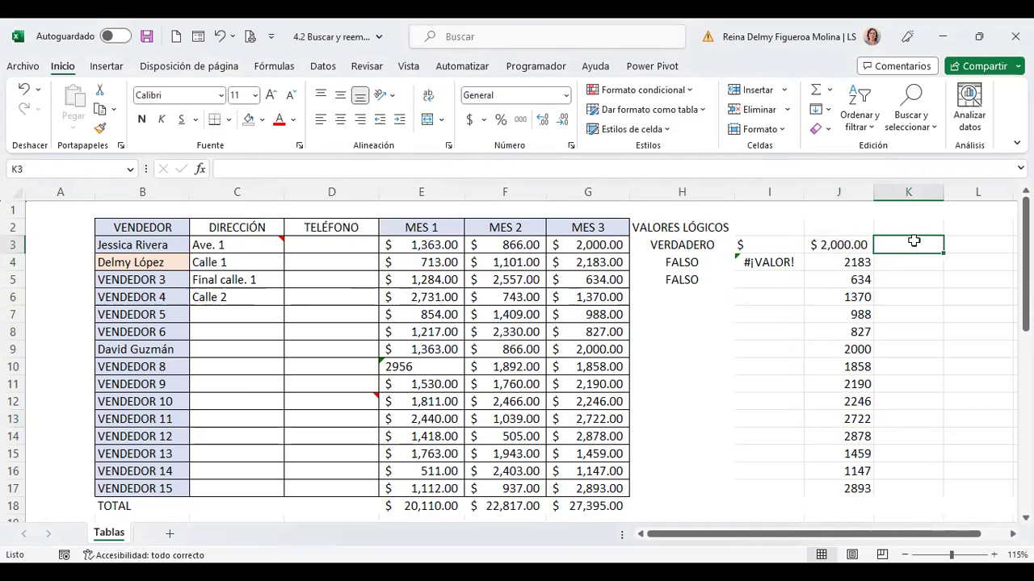
# - Select K3:K17 and enter =G3:G17 as an array formula with Ctrl+Shift+Enter
pyautogui.moveTo(924, 245); pyautogui.dragTo(919, 490)
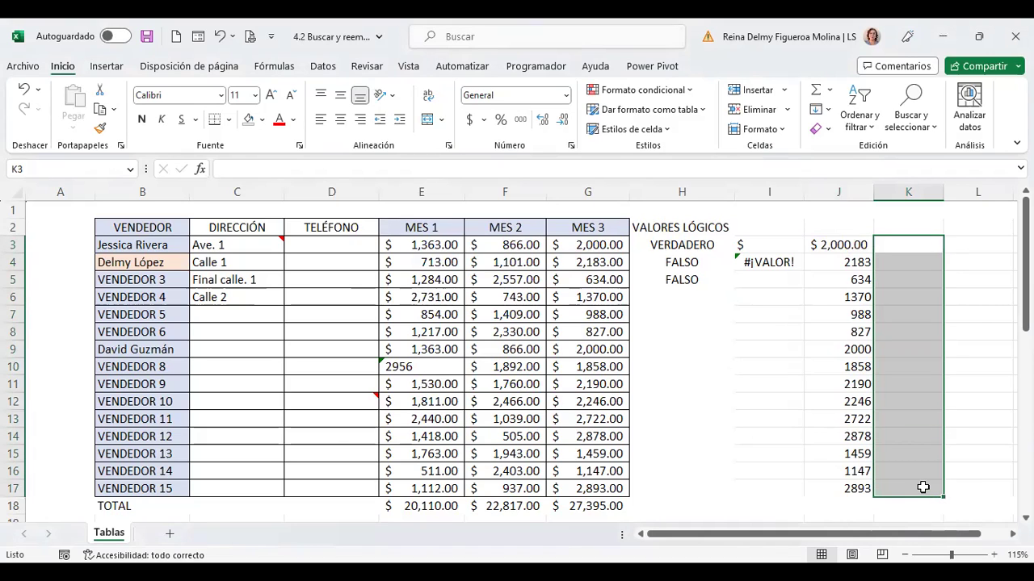
pyautogui.write('=')
pyautogui.click(597, 244)
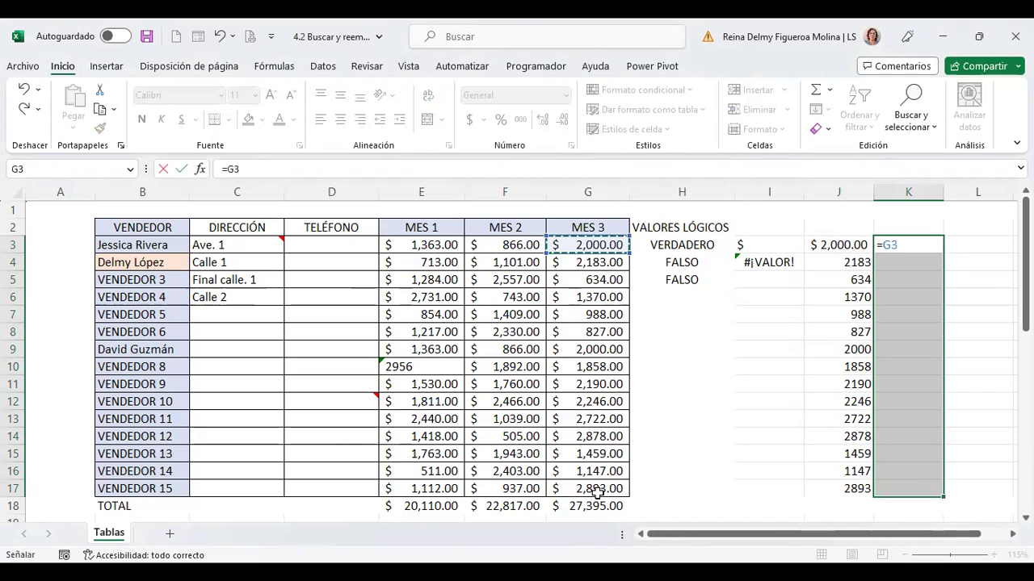
pyautogui.moveTo(596, 244); pyautogui.dragTo(596, 492)
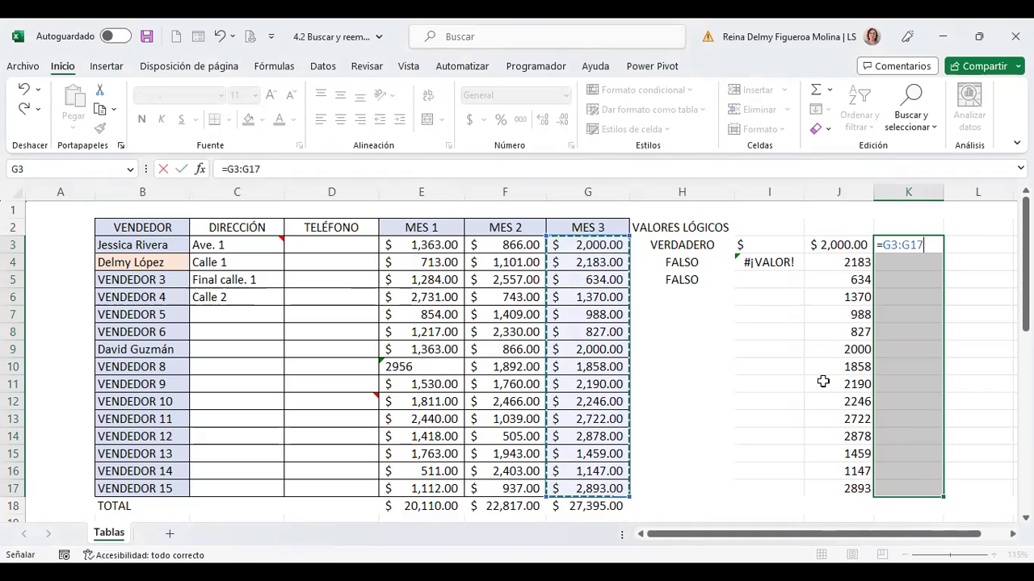
pyautogui.hotkey('ctrl', 'shift', 'Return')
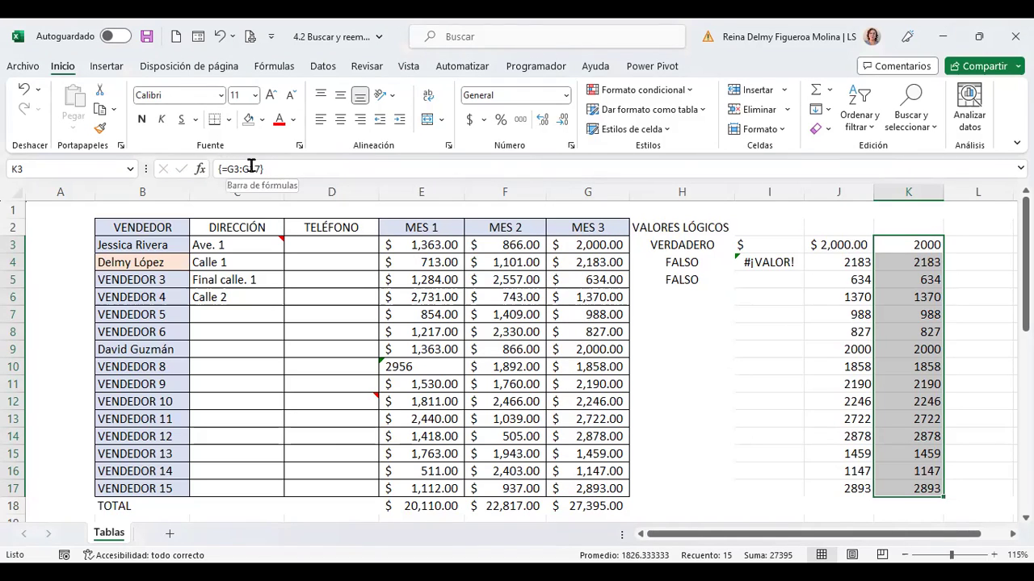
pyautogui.click(925, 267)
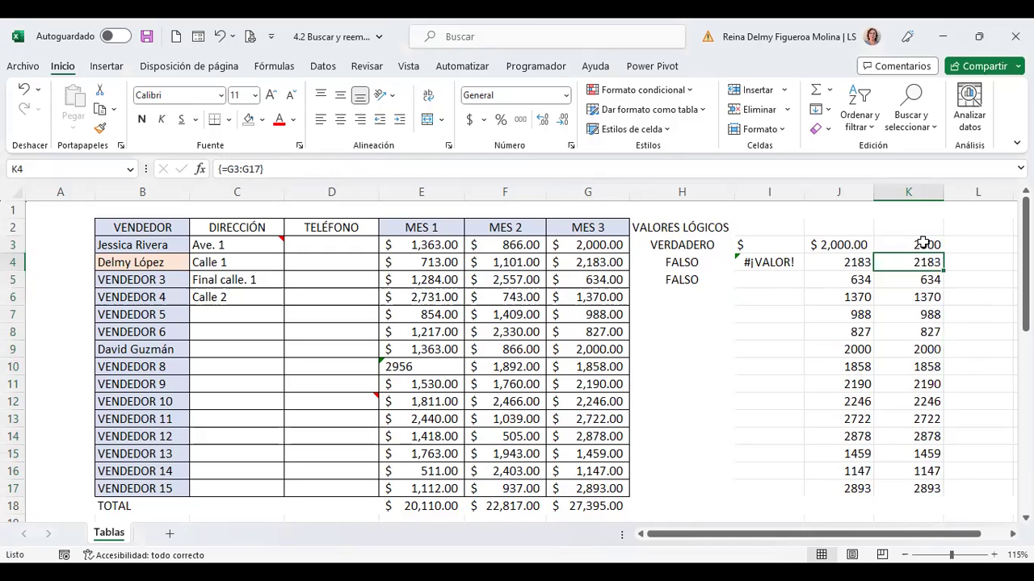
pyautogui.click(841, 398)
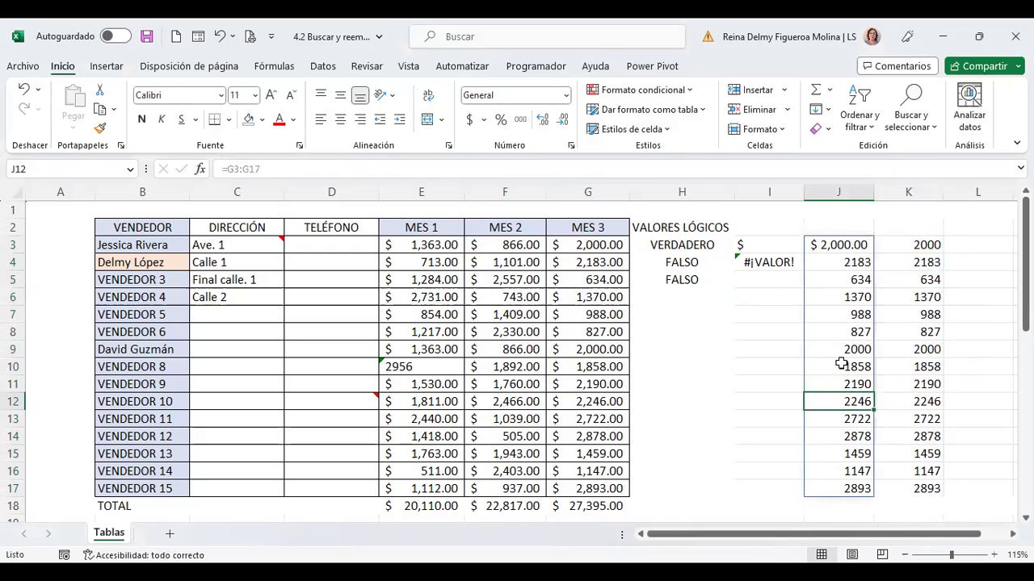
pyautogui.click(927, 350)
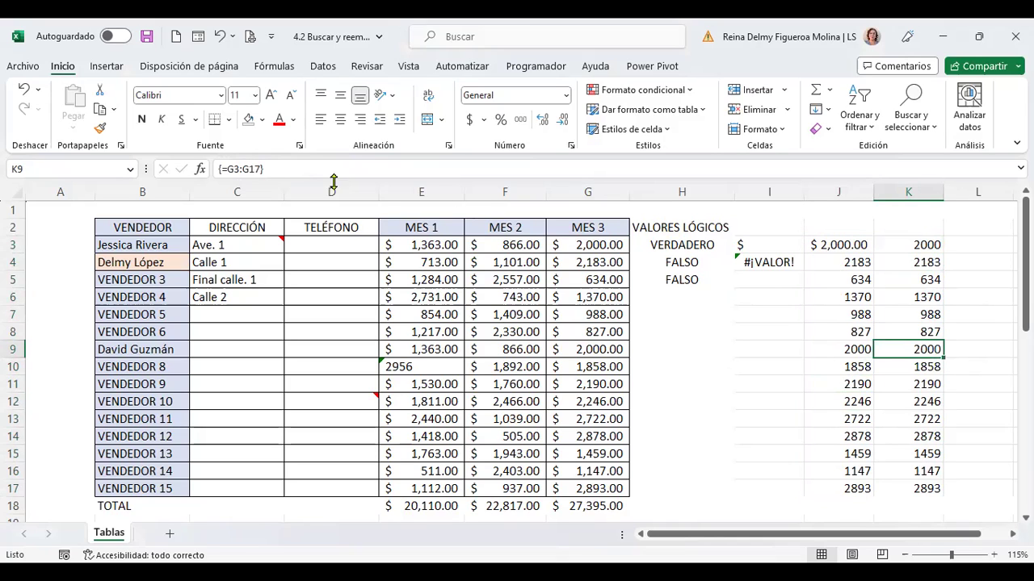
pyautogui.click(827, 245)
pyautogui.click(833, 364)
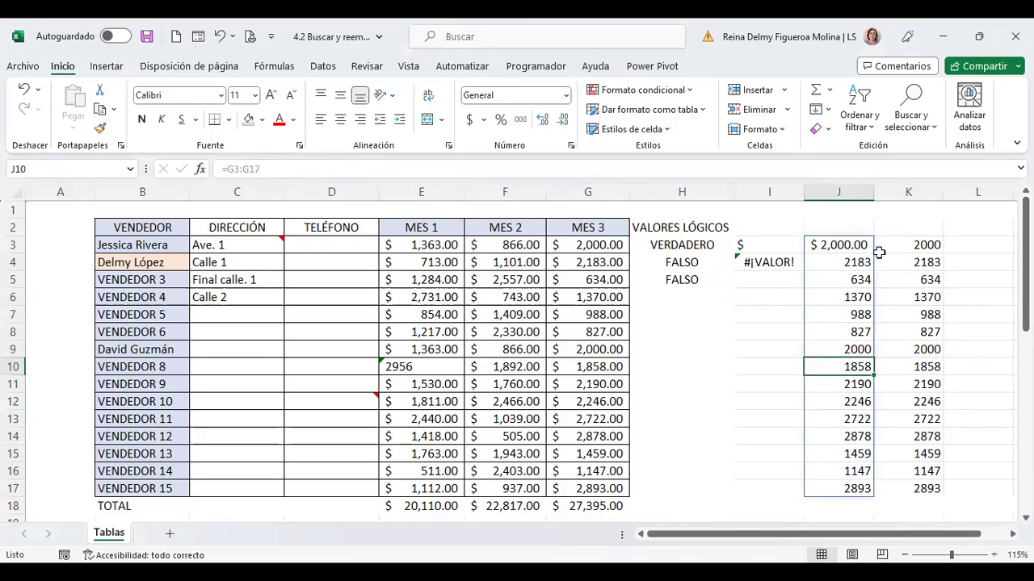
pyautogui.click(921, 260)
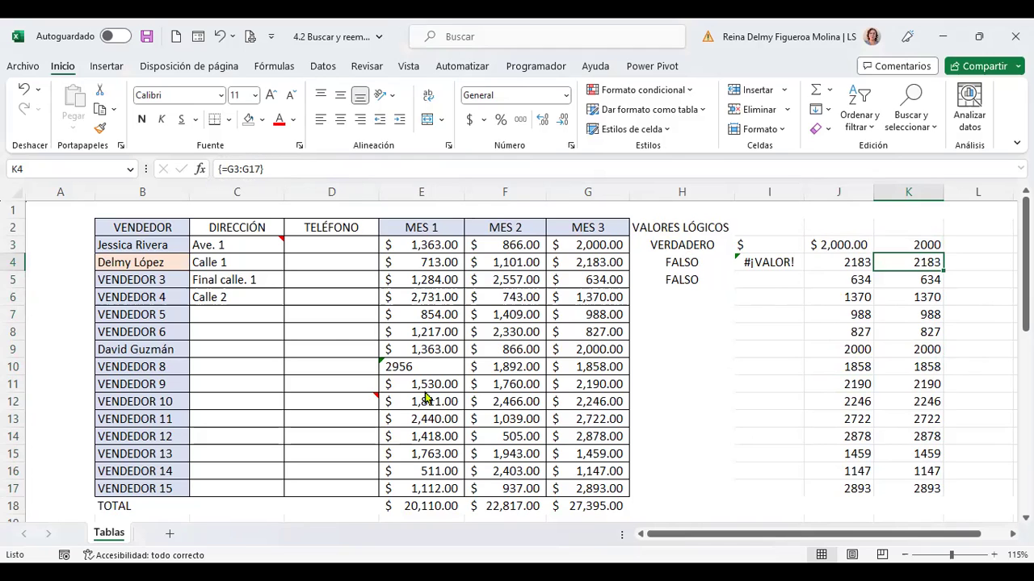
pyautogui.press('F5')
# - Select the whole K3:K17 array using Go To Special Matriz actual
pyautogui.click(368, 380)
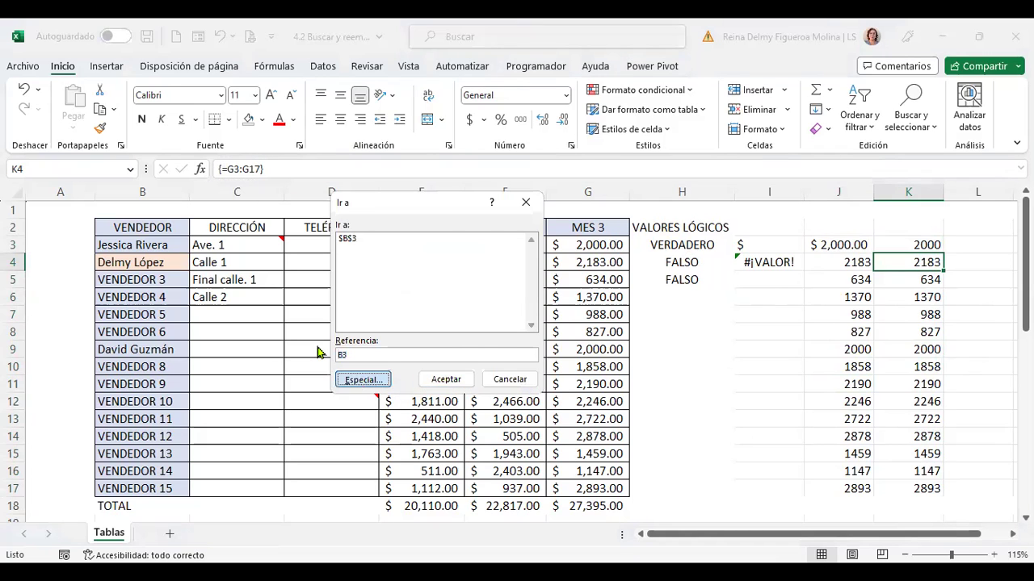
pyautogui.click(323, 350)
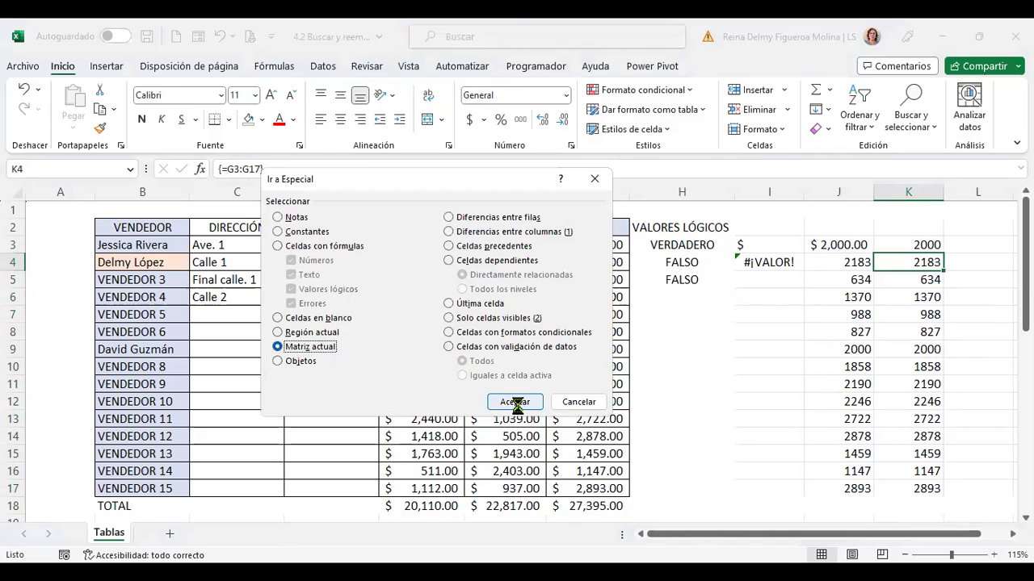
pyautogui.click(518, 407)
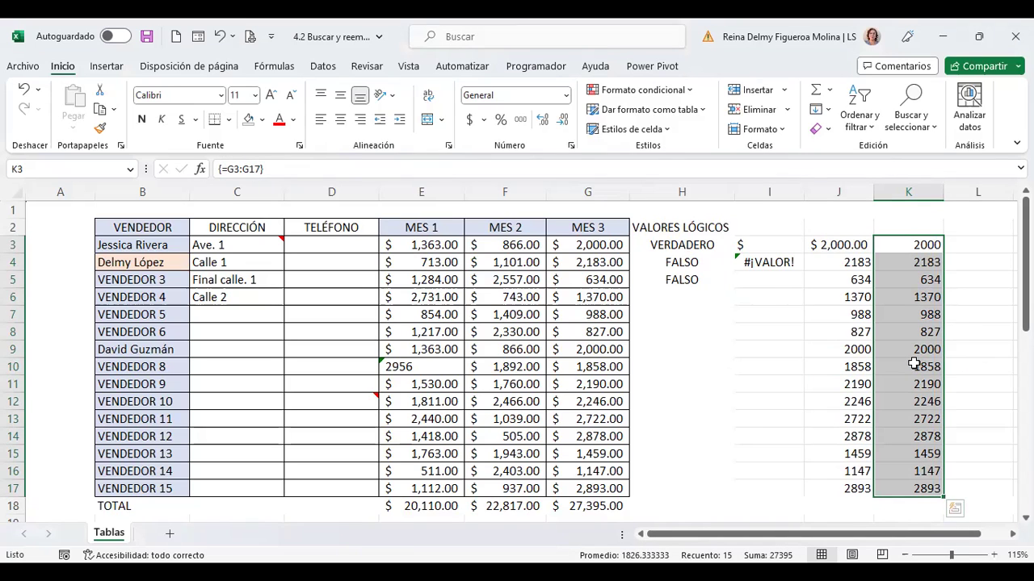
# - Search the sheet for objects with Go To Special Objetos and dismiss the none-found message
pyautogui.press('F5')
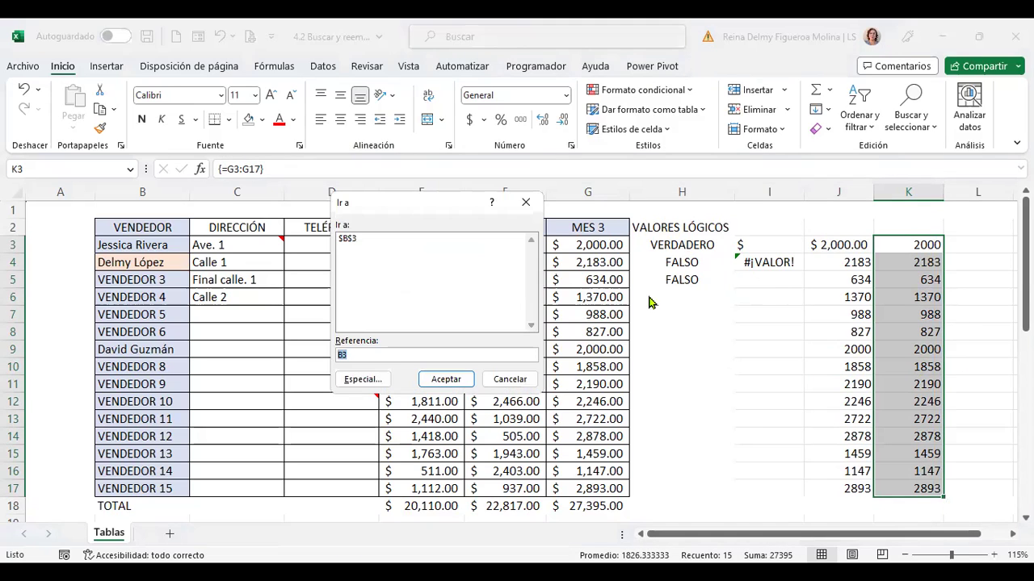
pyautogui.click(360, 380)
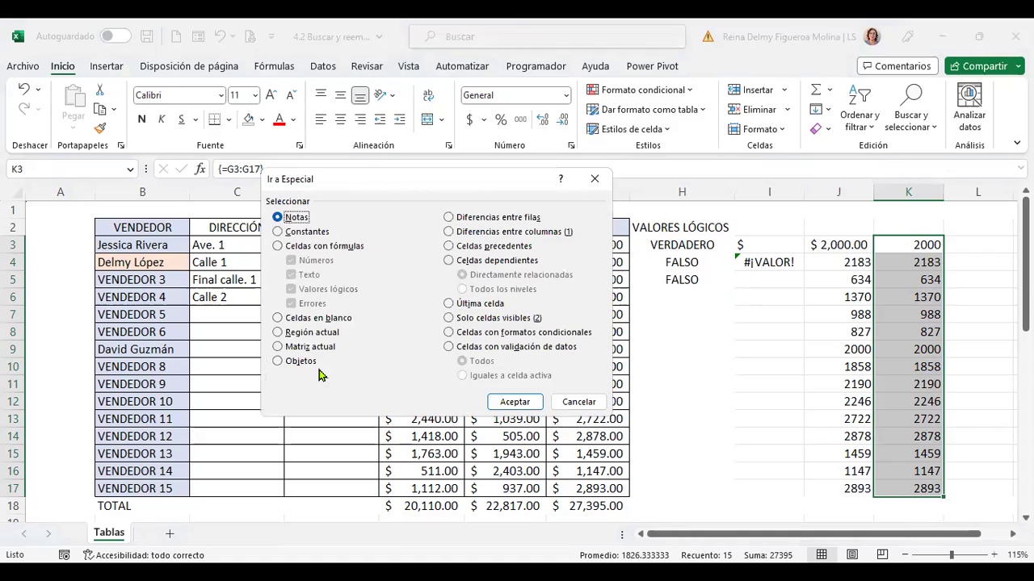
pyautogui.click(301, 362)
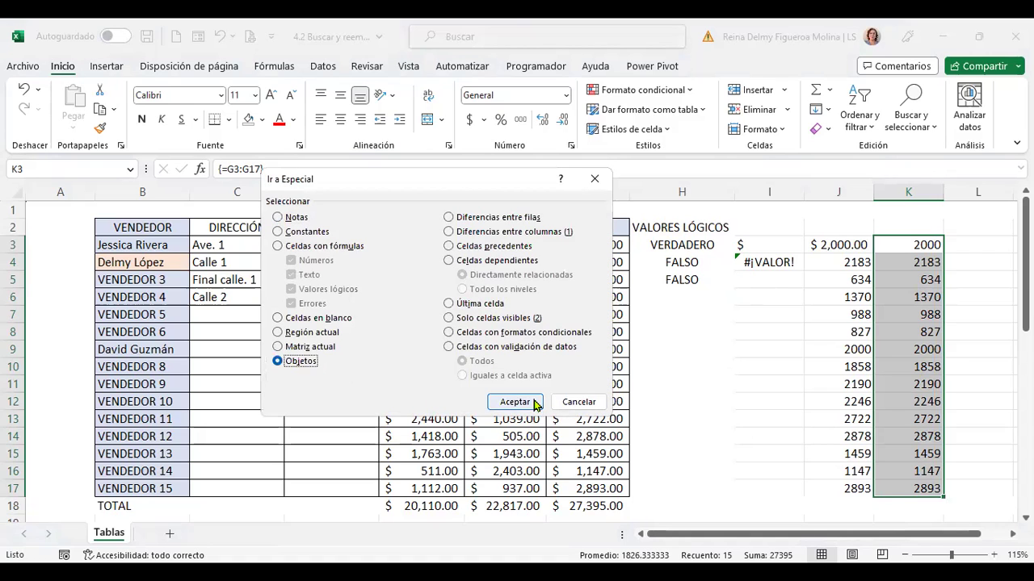
pyautogui.press('Return')
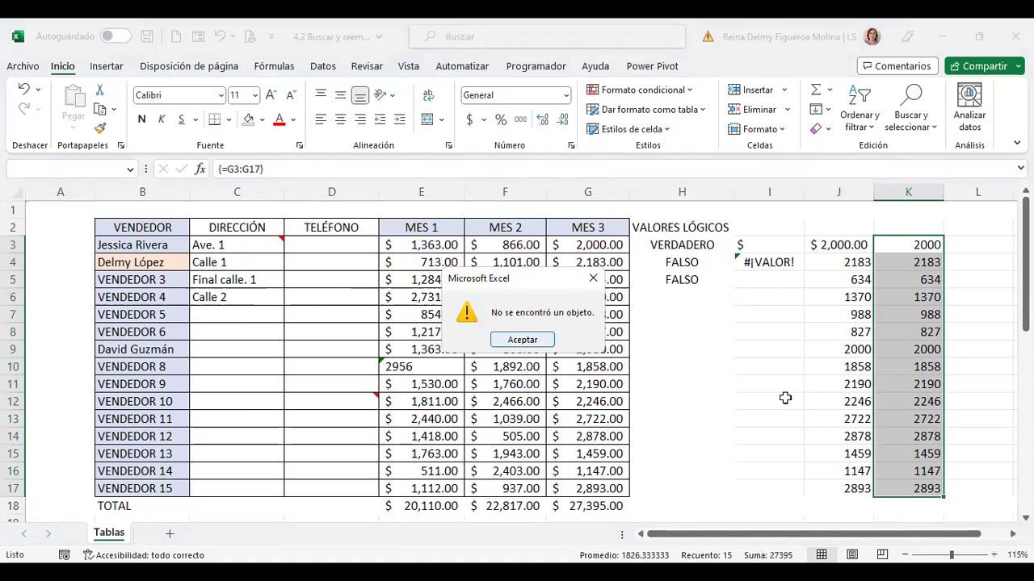
pyautogui.press('Return')
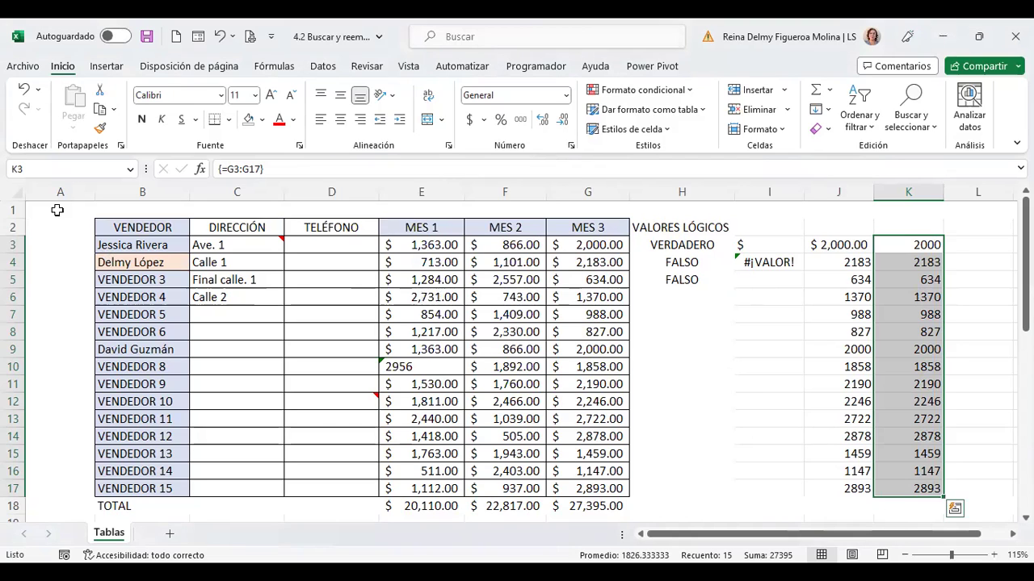
# - From A1, insert a WordArt from Insertar > Texto reading VENDEDORES
pyautogui.click(57, 209)
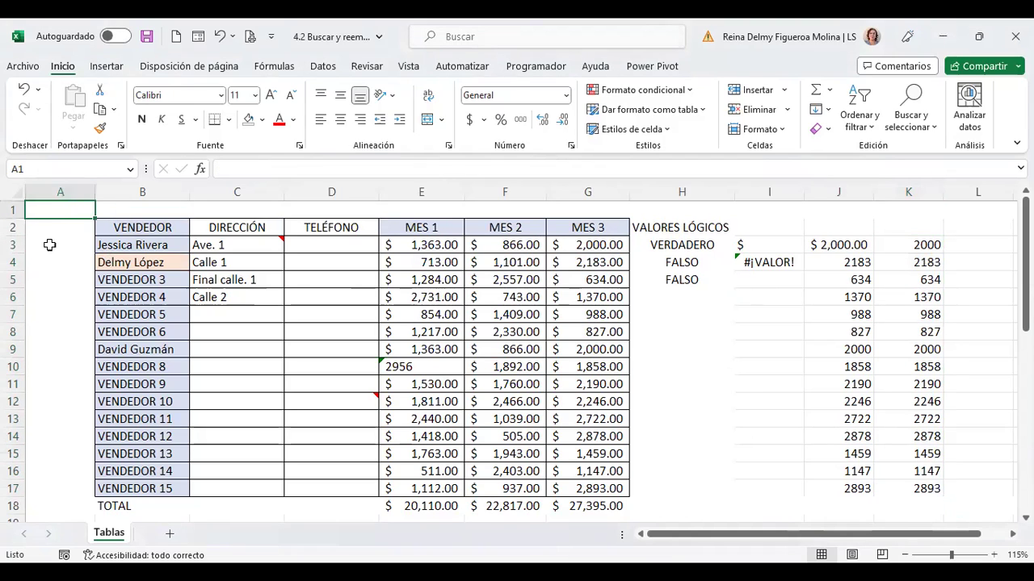
pyautogui.click(108, 67)
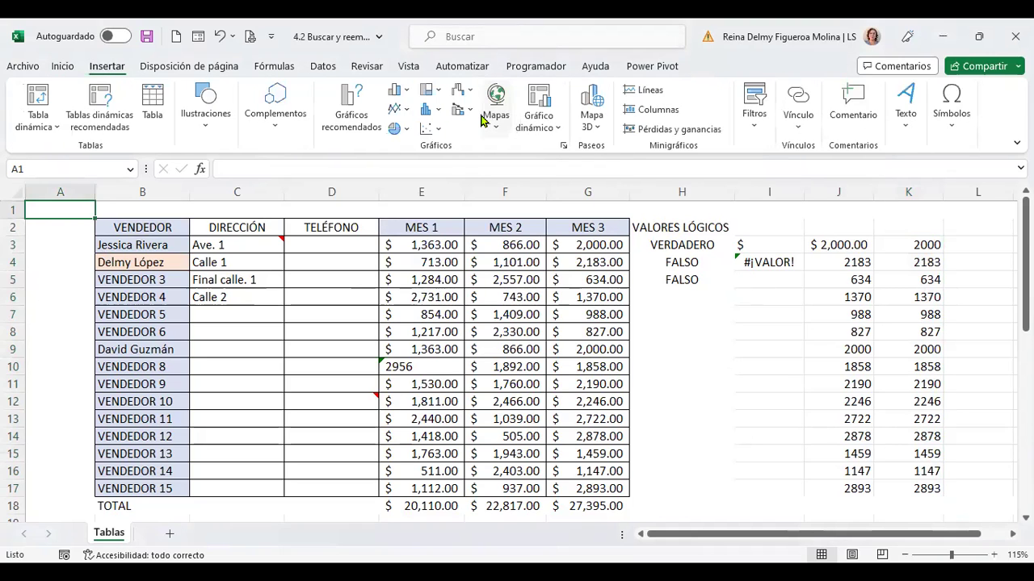
pyautogui.click(207, 113)
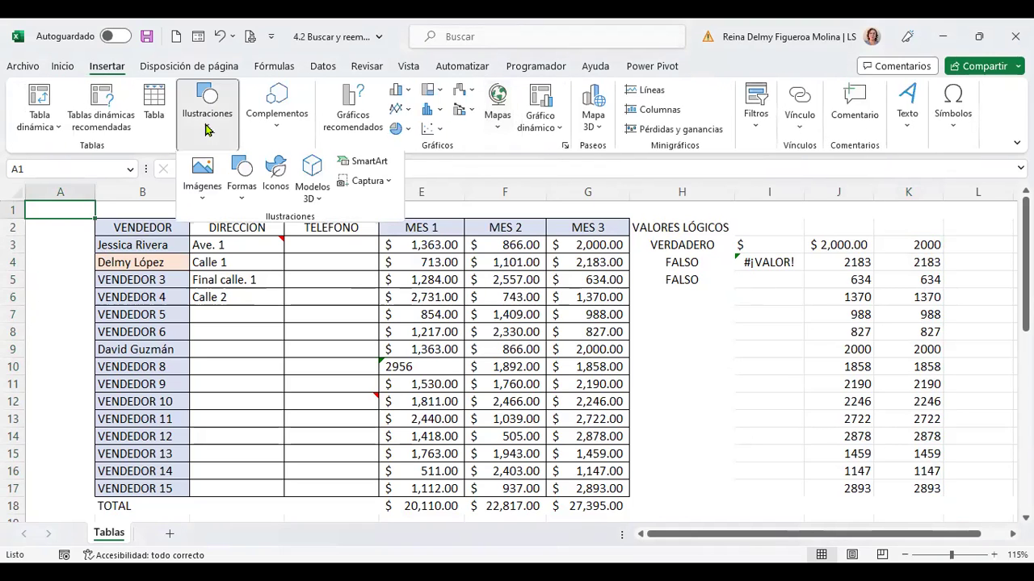
pyautogui.click(906, 121)
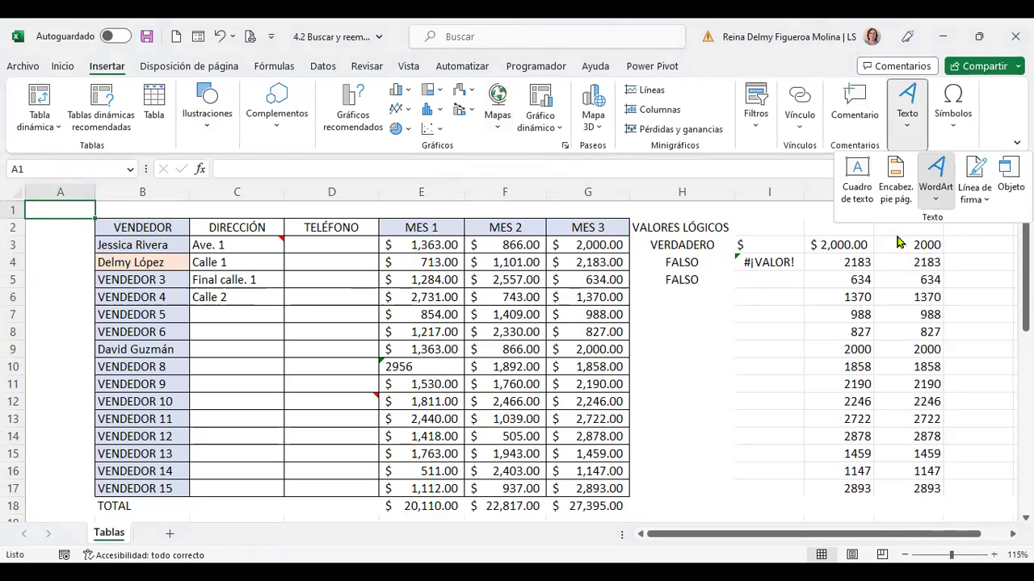
pyautogui.click(879, 284)
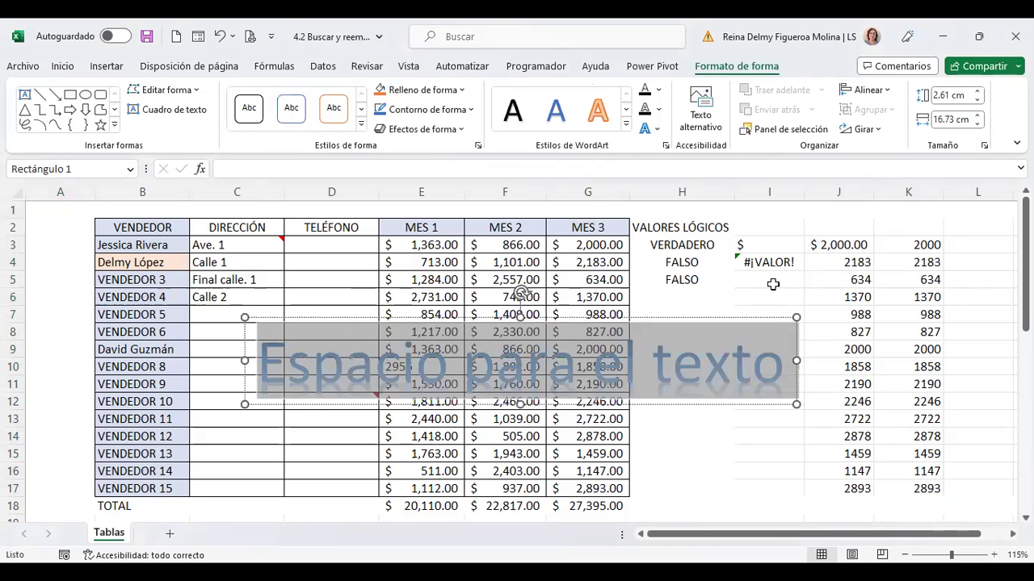
pyautogui.write('VEND')
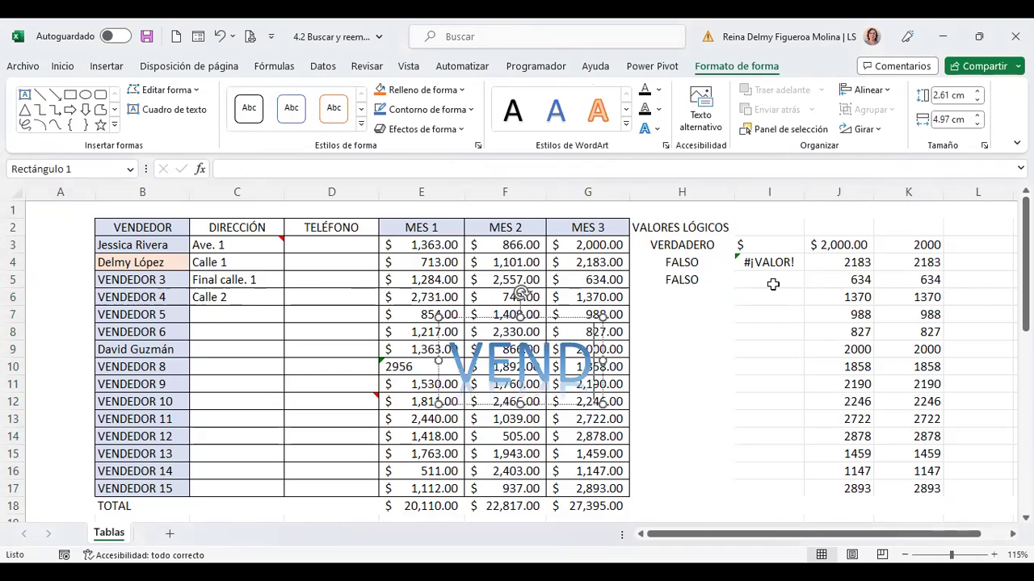
pyautogui.write('EDORES')
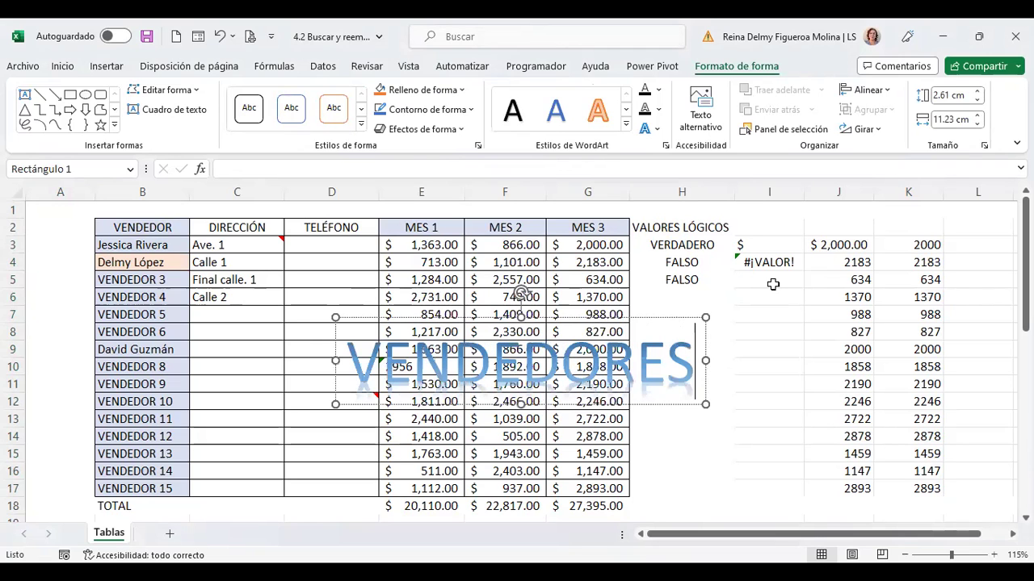
pyautogui.click(891, 218)
# - Move the VENDEDORES WordArt below the table into rows 19–21
pyautogui.scroll(-1, 704, 298)
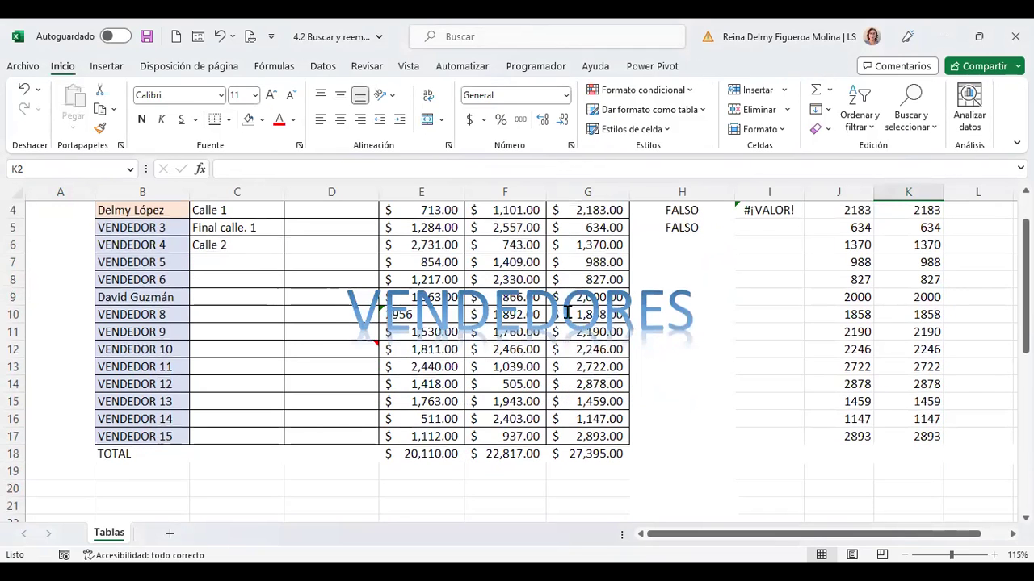
pyautogui.click(568, 313)
pyautogui.moveTo(645, 271); pyautogui.dragTo(600, 464)
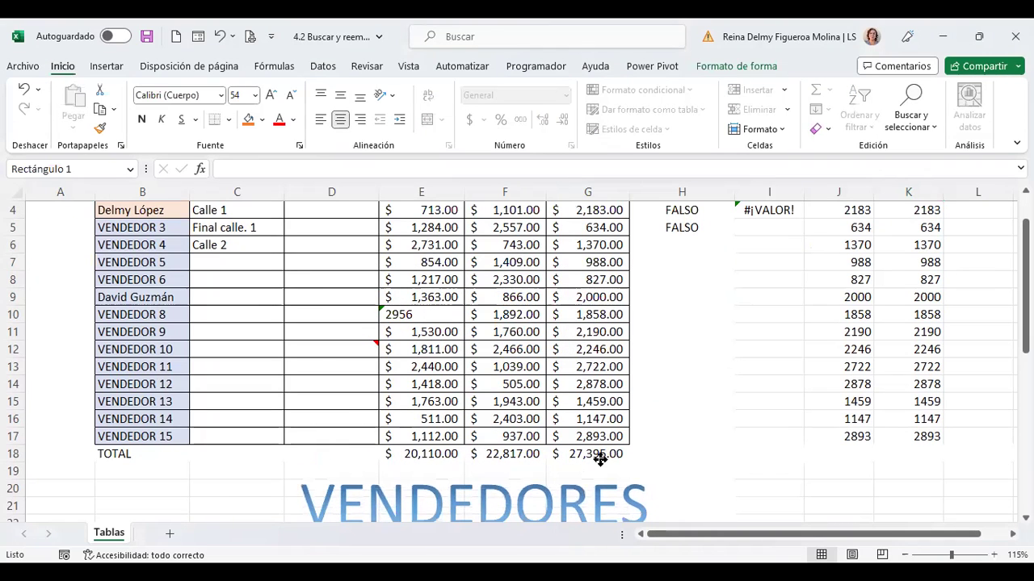
pyautogui.click(741, 353)
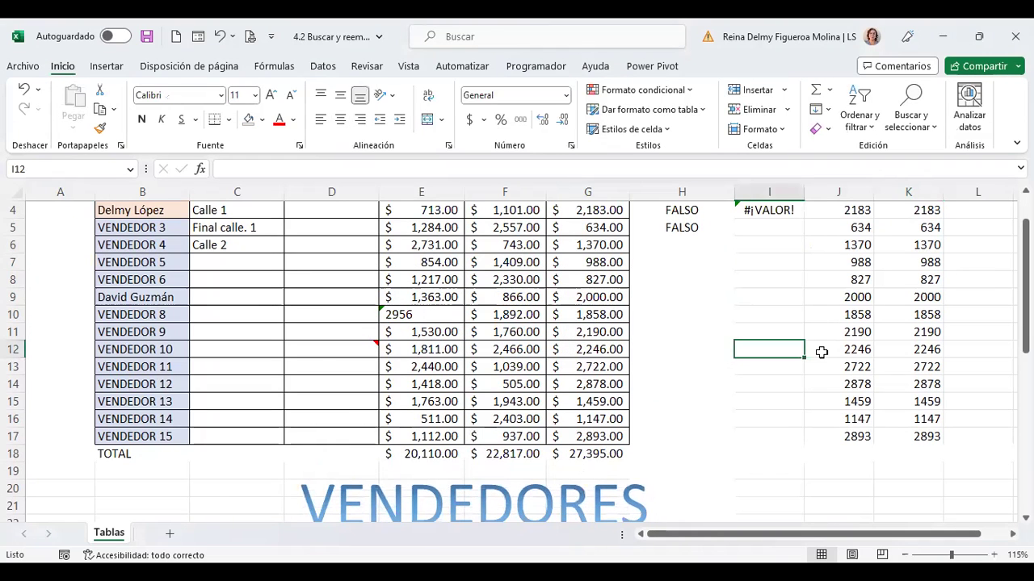
# - Select the WordArt via Go To Special Objetos, then deselect it at cell I20
pyautogui.press('F5')
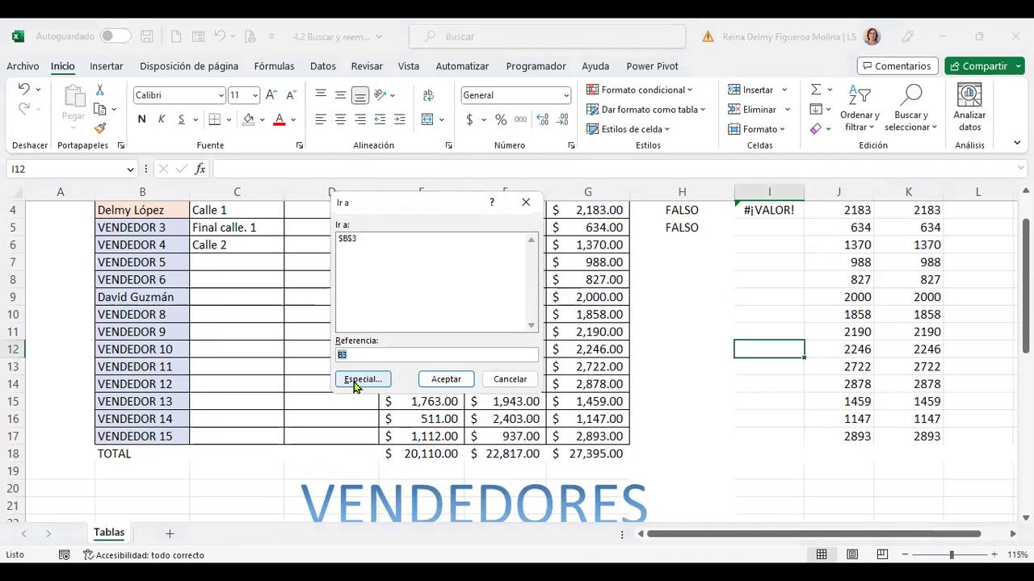
pyautogui.click(354, 380)
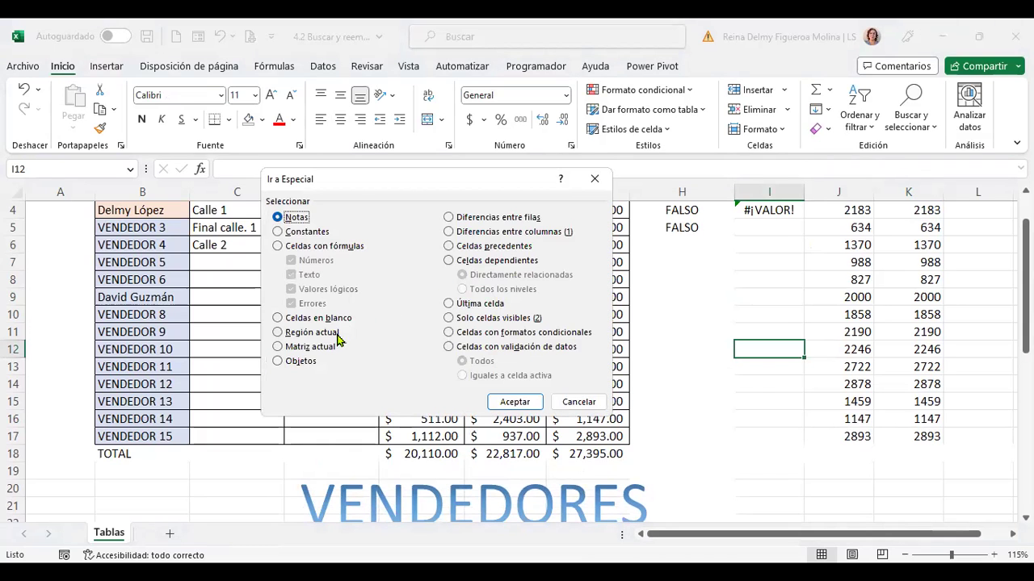
pyautogui.click(311, 362)
pyautogui.click(510, 400)
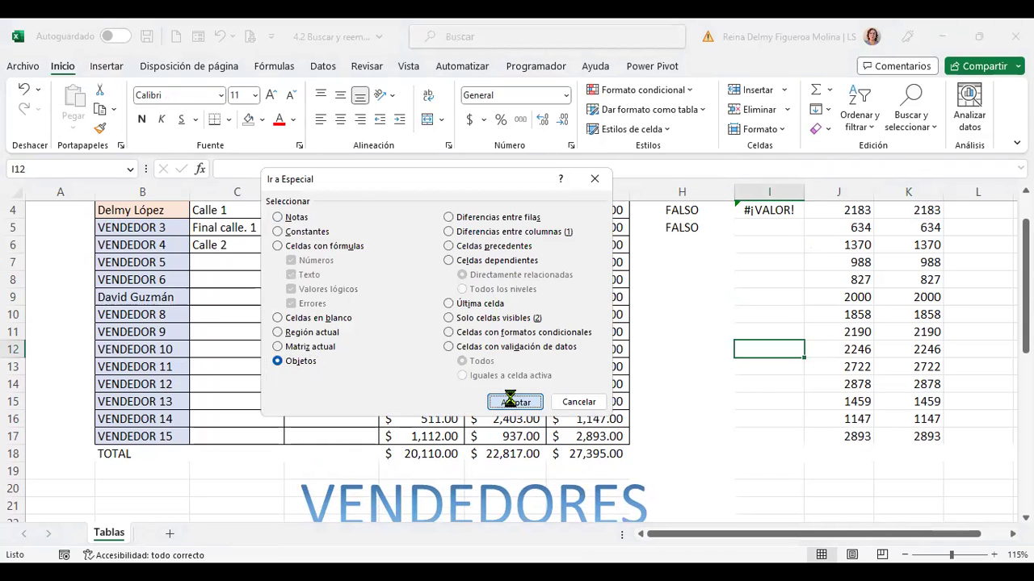
pyautogui.click(794, 493)
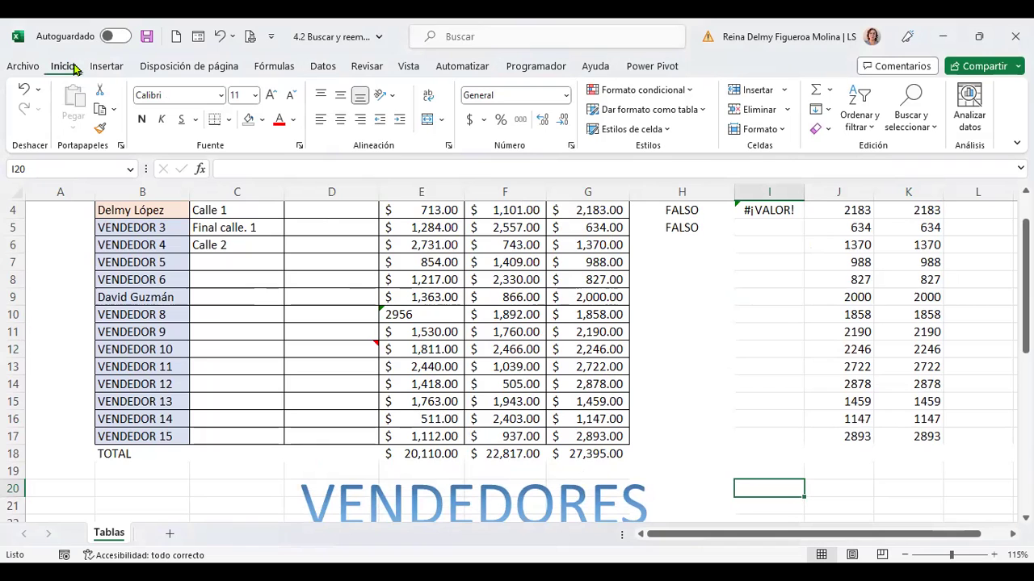
# - Add a text box near J20 from Formas reading 'Ventas detalladas'
pyautogui.click(106, 66)
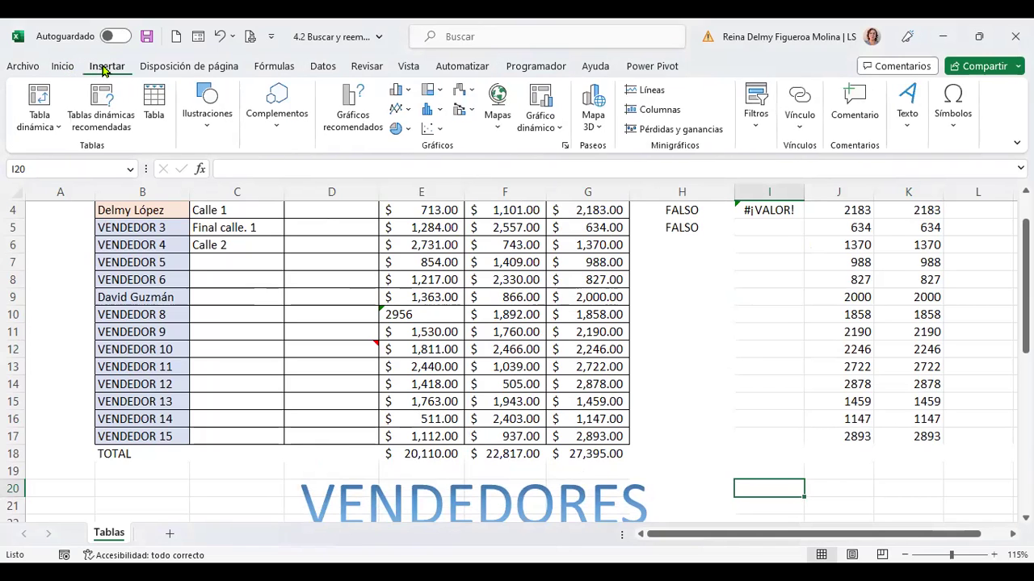
pyautogui.click(207, 130)
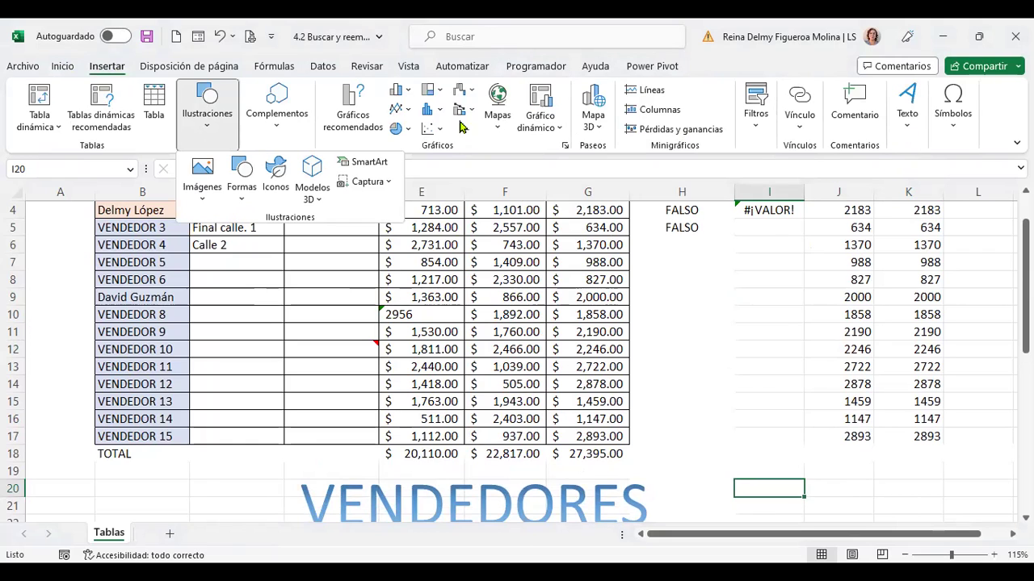
pyautogui.click(242, 190)
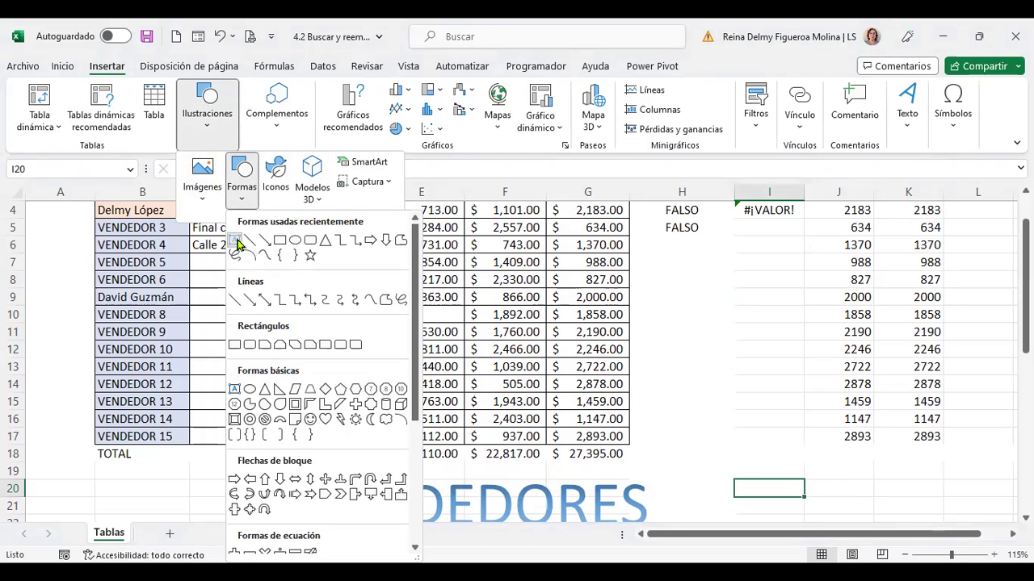
pyautogui.click(234, 239)
pyautogui.click(819, 484)
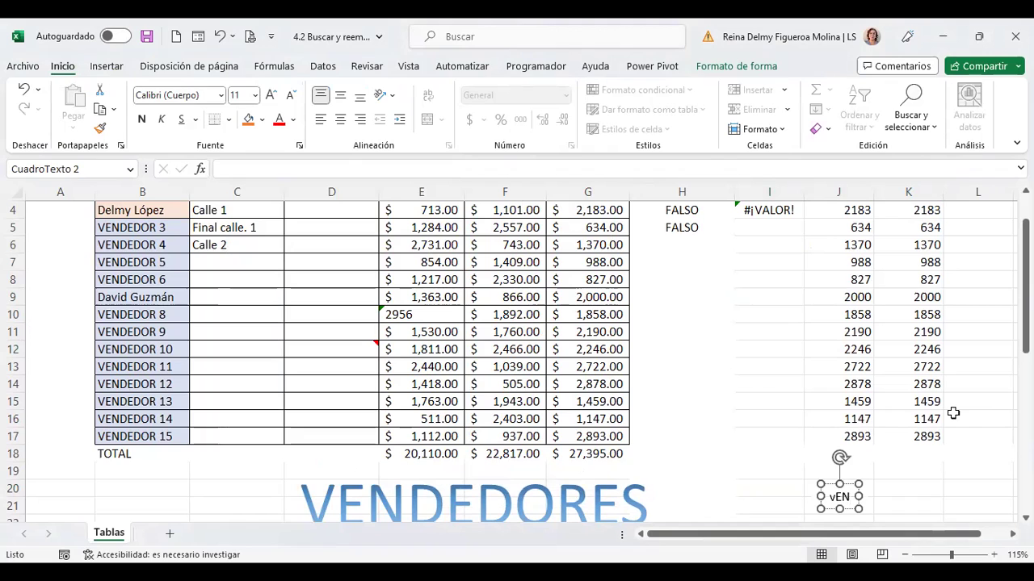
pyautogui.write('Ventas detala')
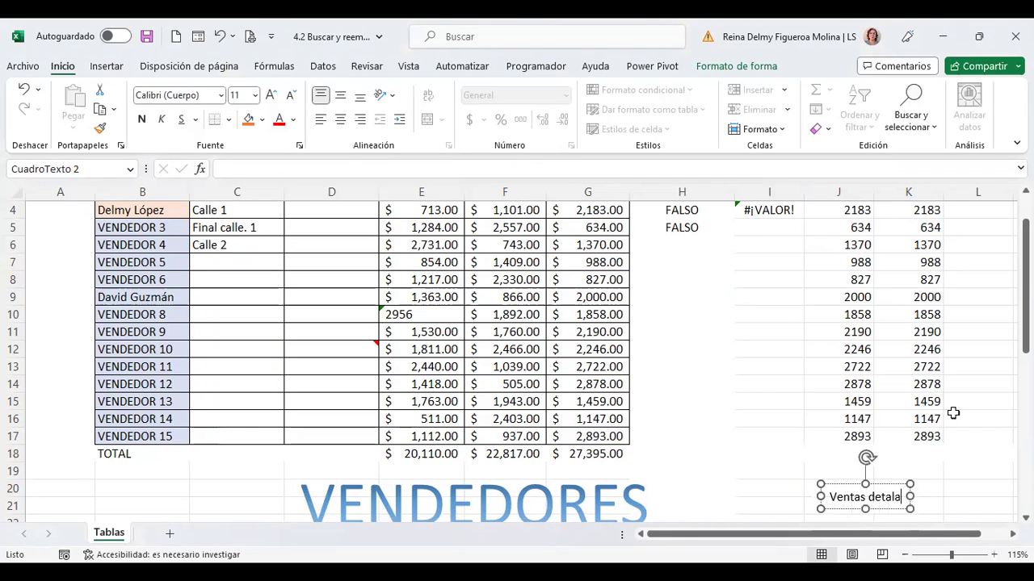
pyautogui.press('BackSpace')
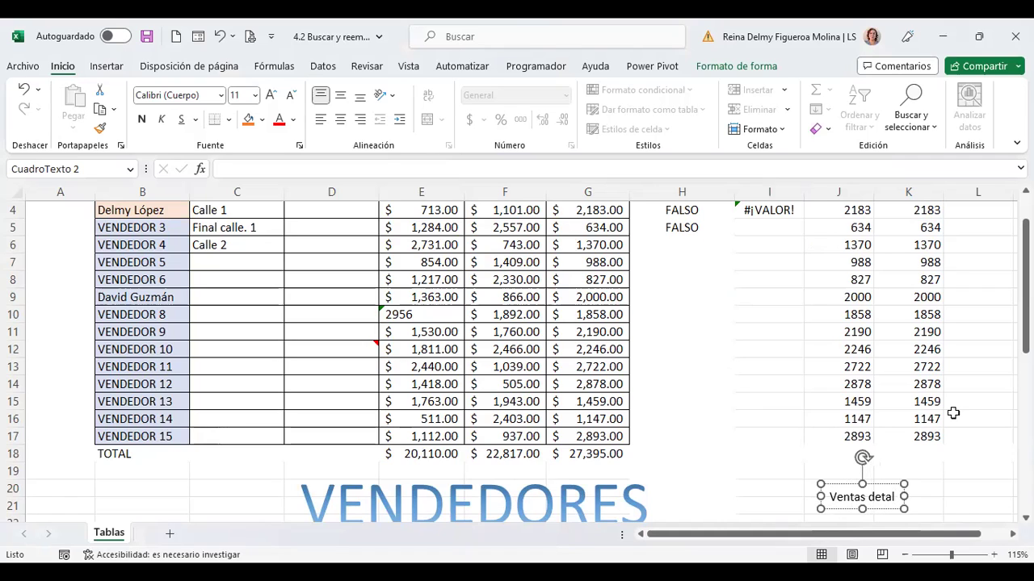
pyautogui.write('ladas')
pyautogui.click(990, 422)
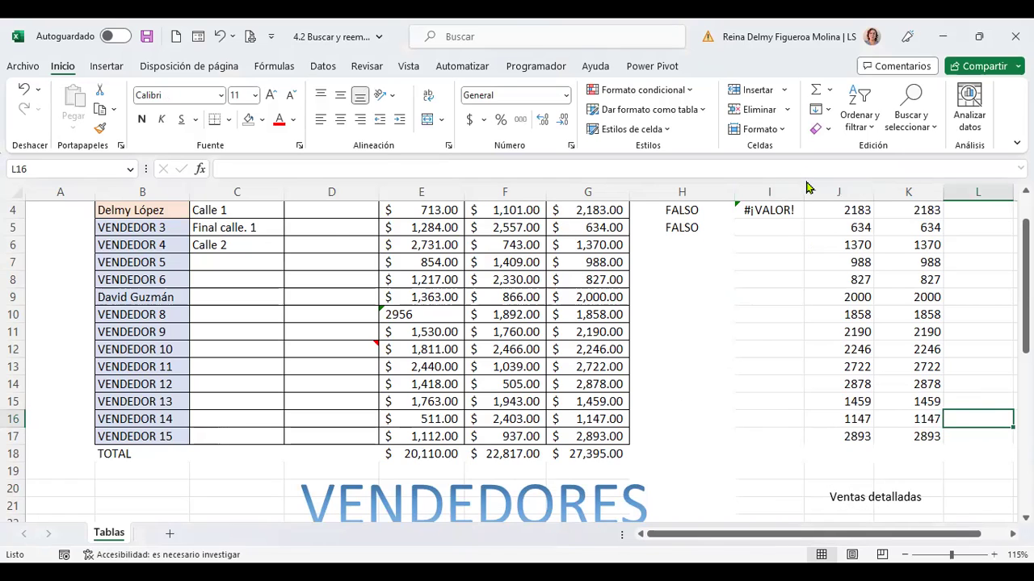
# - Select all sheet objects with Go To Special Objetos, then deselect them at I11
pyautogui.press('F5')
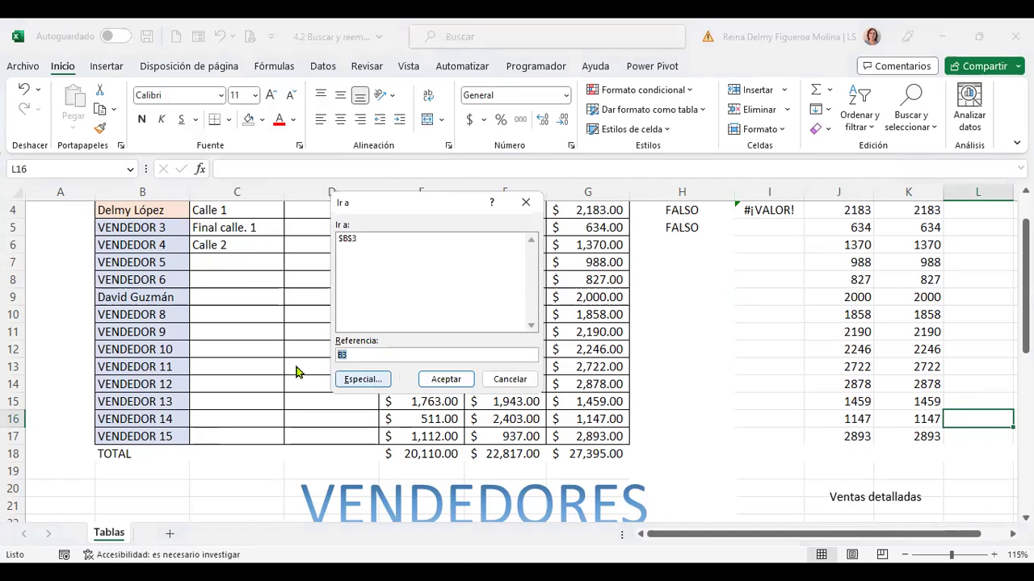
pyautogui.click(362, 379)
pyautogui.click(301, 361)
pyautogui.click(514, 402)
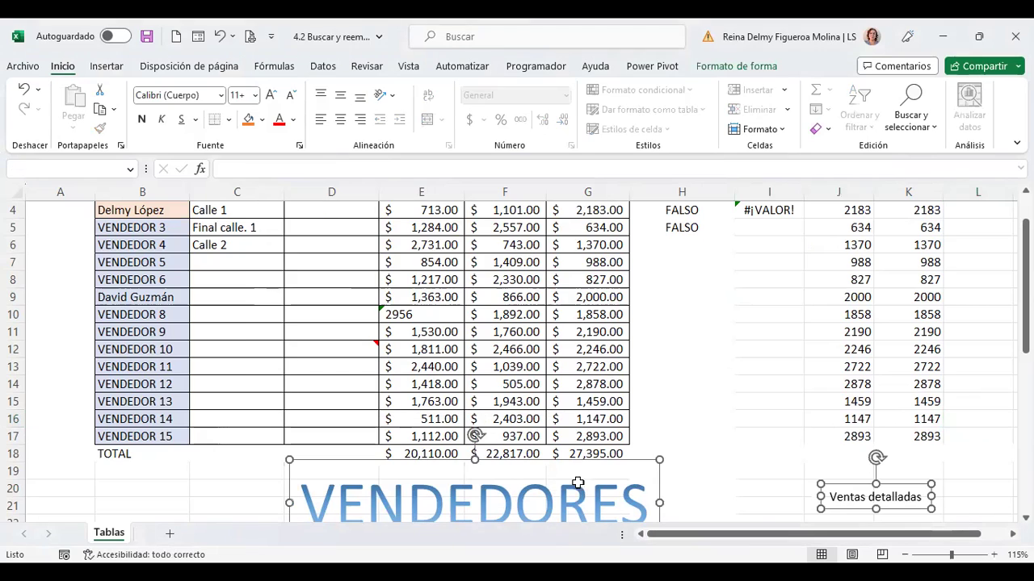
pyautogui.click(763, 331)
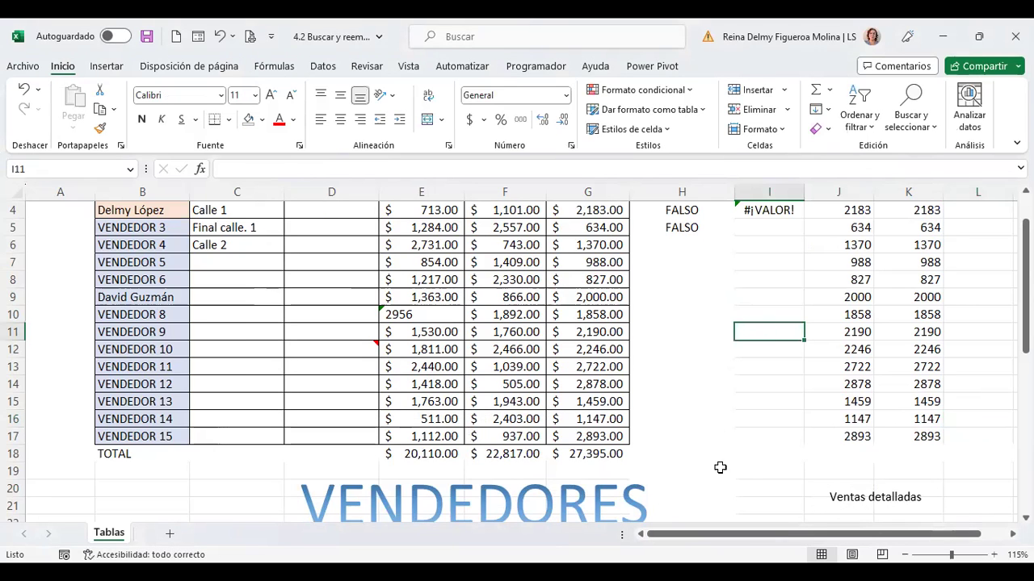
pyautogui.scroll(-1, 729, 450)
pyautogui.scroll(-3, 729, 448)
pyautogui.scroll(2, 729, 446)
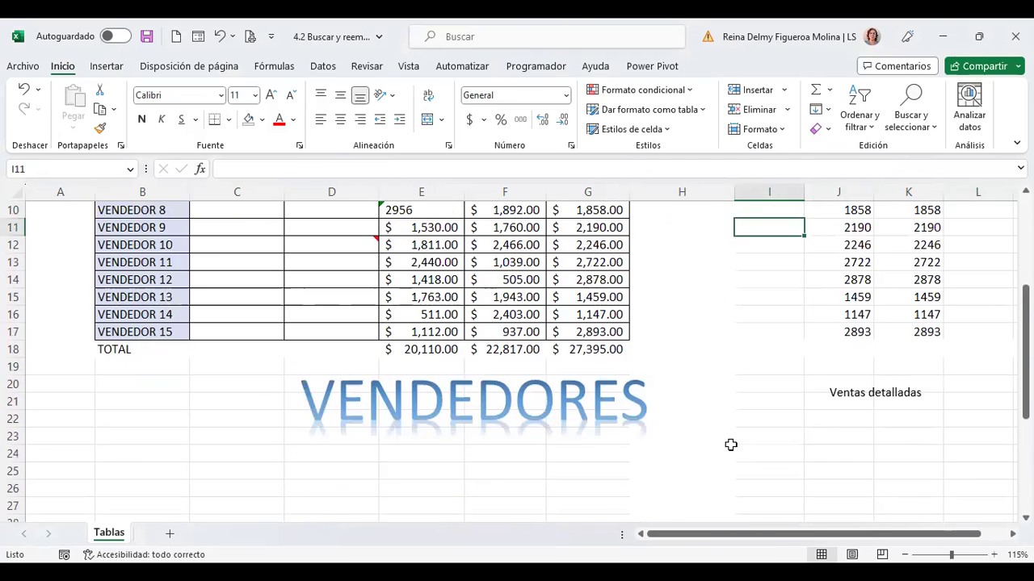
pyautogui.scroll(2, 730, 445)
pyautogui.scroll(1, 730, 445)
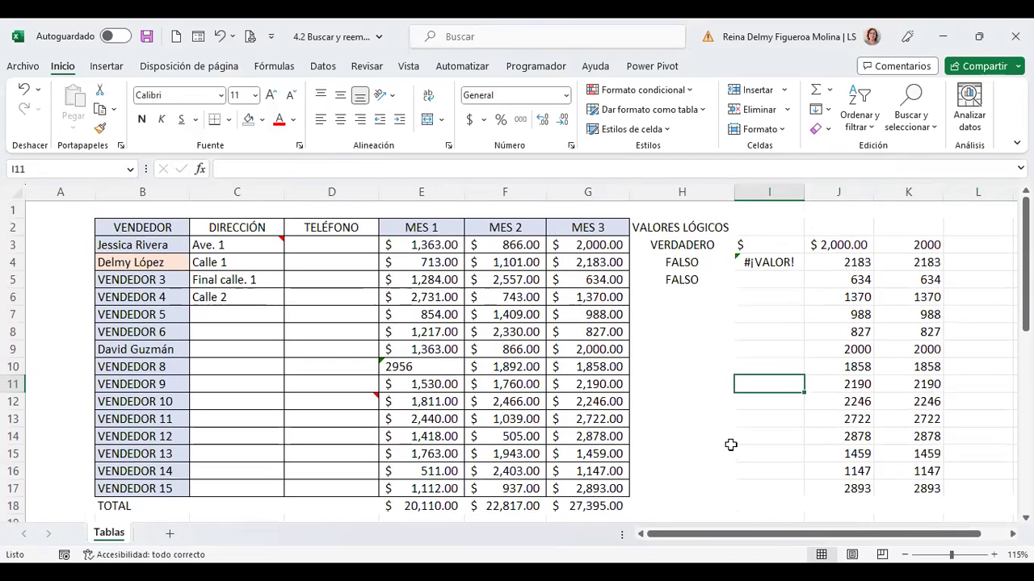
pyautogui.scroll(-2, 730, 445)
pyautogui.scroll(2, 730, 442)
pyautogui.scroll(-2, 658, 364)
pyautogui.scroll(2, 659, 363)
# - Reopen Go To Special and cancel it, then select the MES 2 and MES 3 values F3:G17
pyautogui.press('F5')
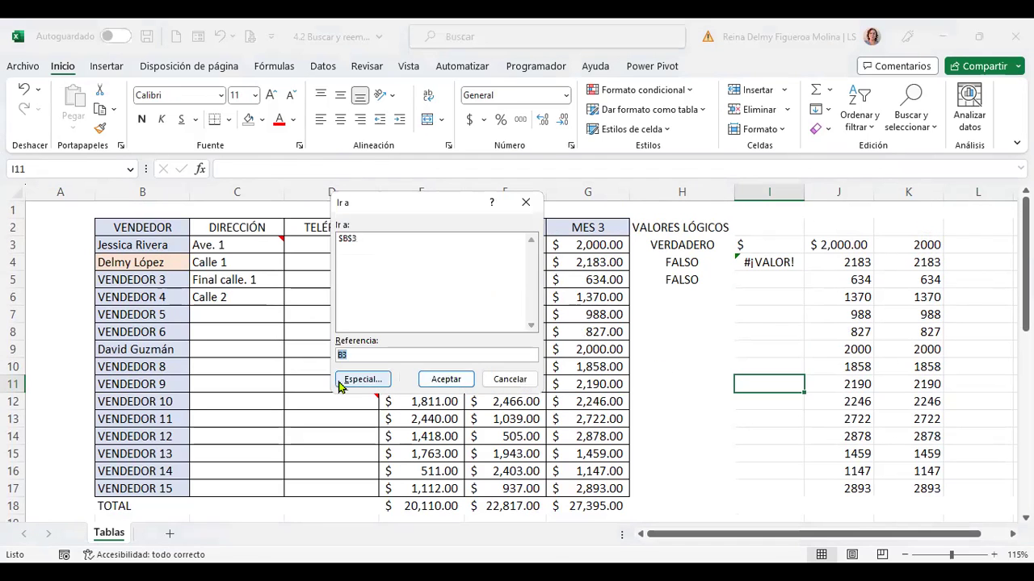
pyautogui.hotkey('alt', 'e')
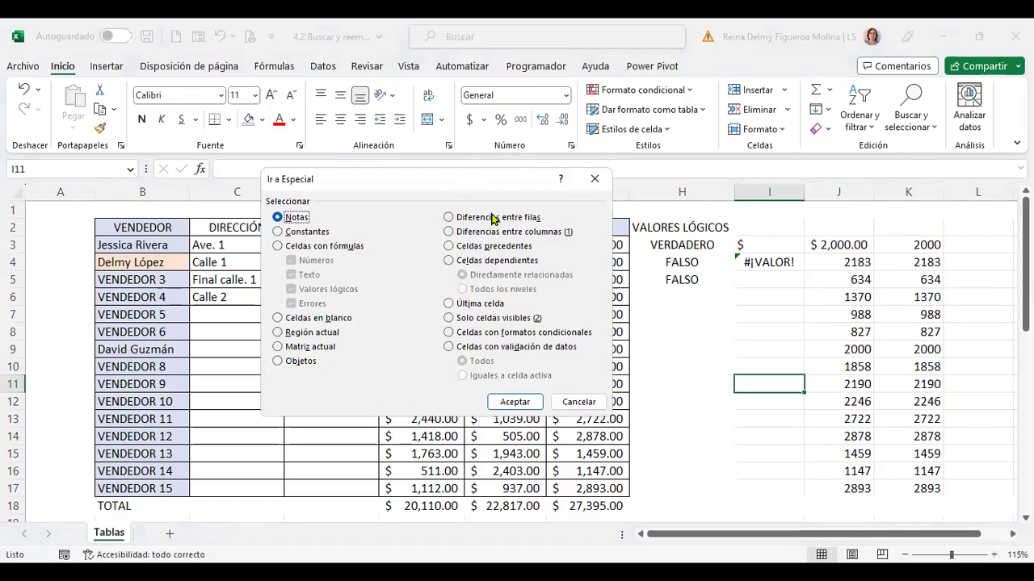
pyautogui.click(569, 402)
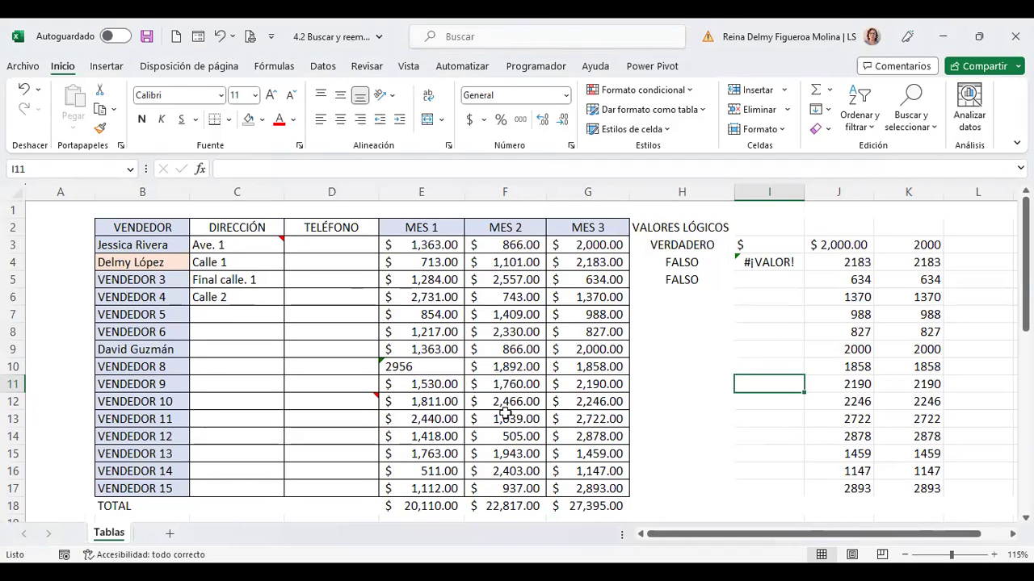
pyautogui.moveTo(517, 244)
pyautogui.mouseDown()
pyautogui.moveTo(592, 340)
pyautogui.moveTo(592, 489)
pyautogui.mouseUp()
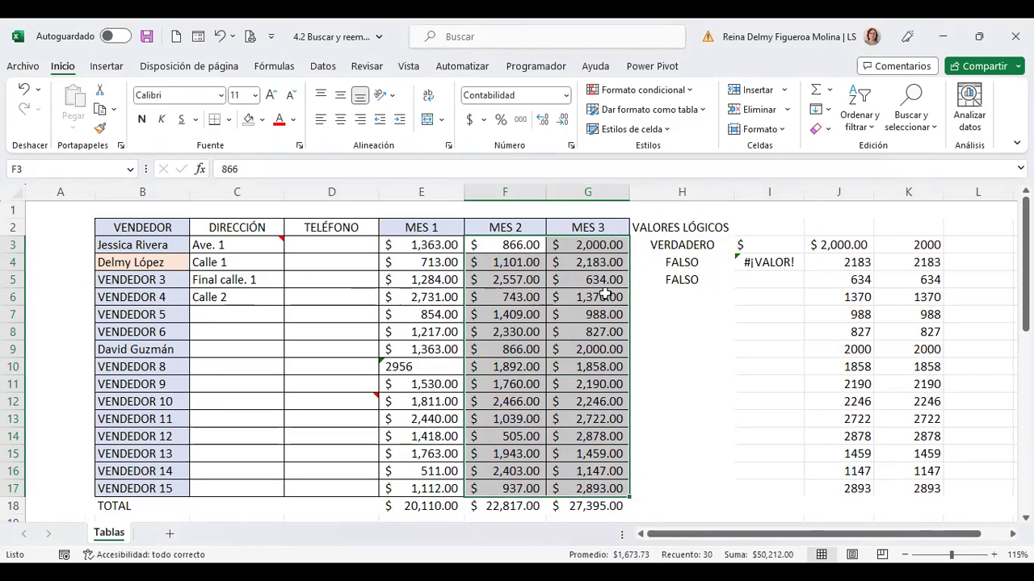
# - Find MES 3 cells differing from MES 2 with Diferencias entre filas, then set G6 to 743
pyautogui.press('F5')
pyautogui.click(362, 381)
pyautogui.press('Return')
pyautogui.click(495, 219)
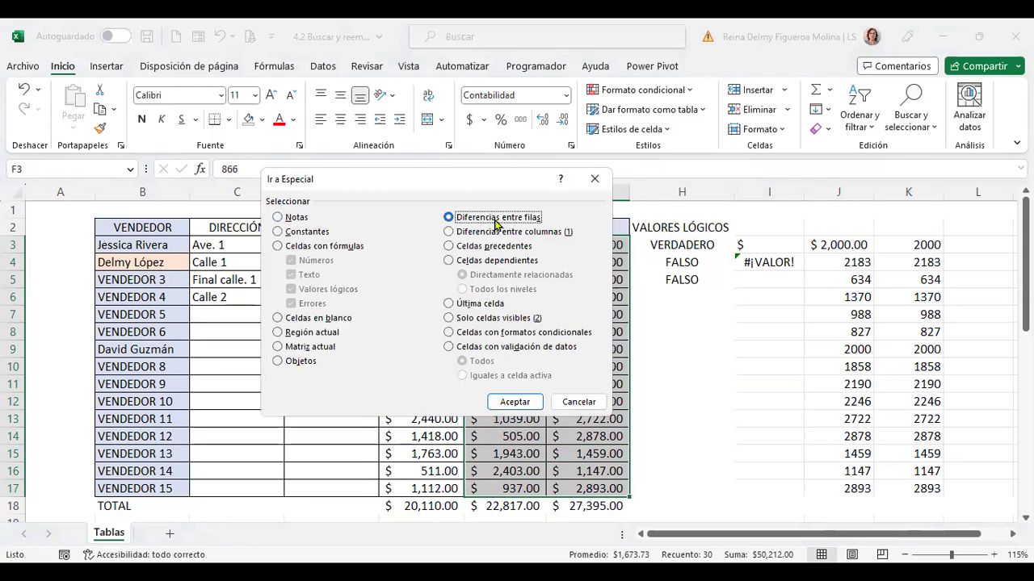
pyautogui.click(515, 402)
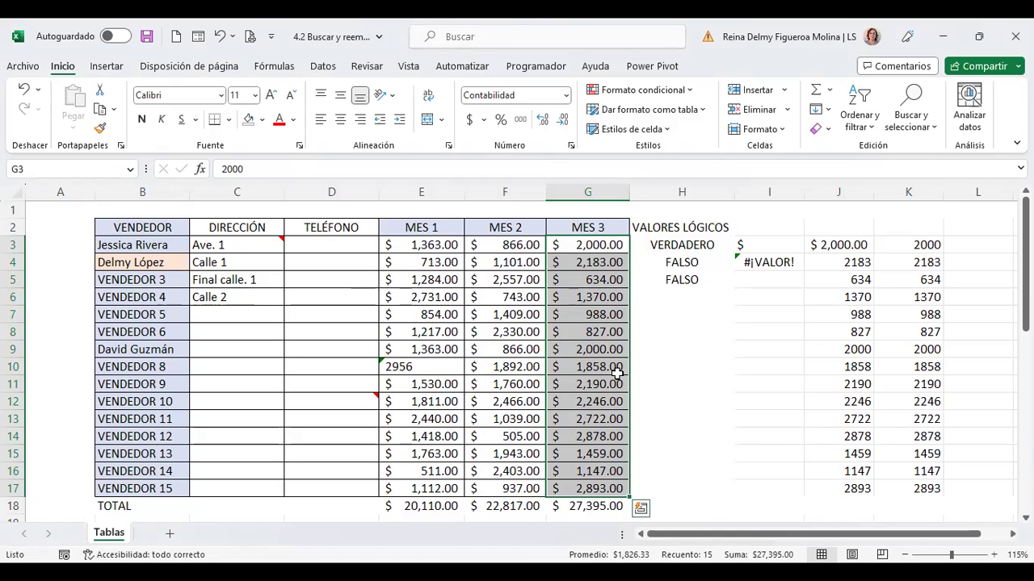
pyautogui.click(595, 299)
pyautogui.write('743')
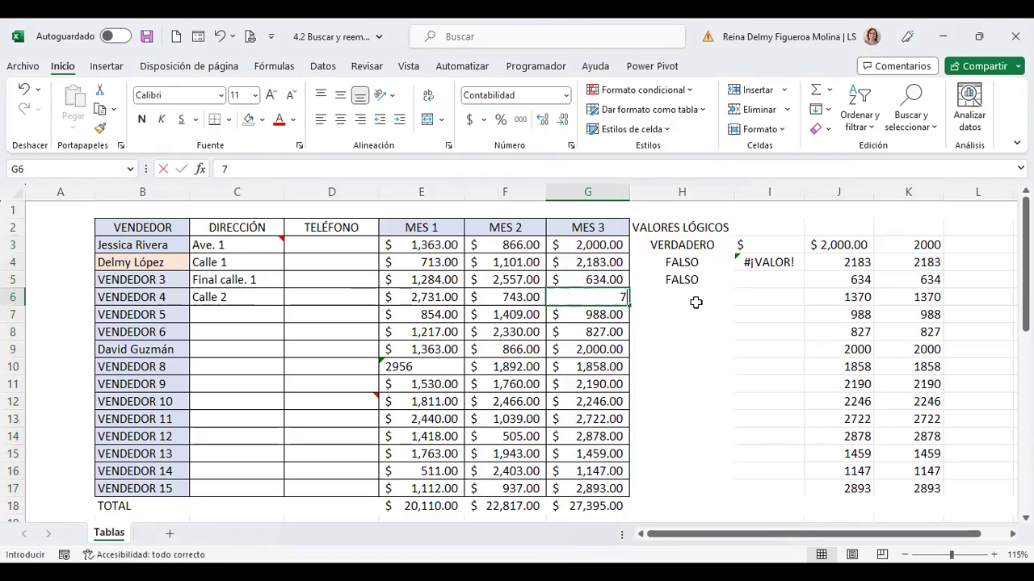
pyautogui.press('Return')
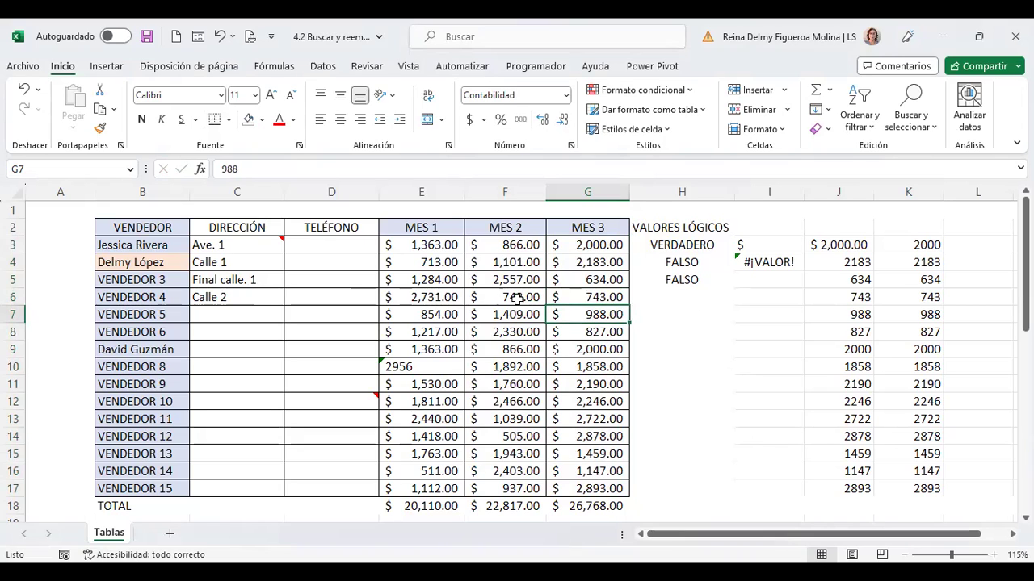
# - Reselect F3:G17 and rerun Diferencias entre filas to find the remaining differing MES 3 cells
pyautogui.moveTo(532, 243)
pyautogui.mouseDown()
pyautogui.moveTo(596, 382)
pyautogui.moveTo(608, 489)
pyautogui.mouseUp()
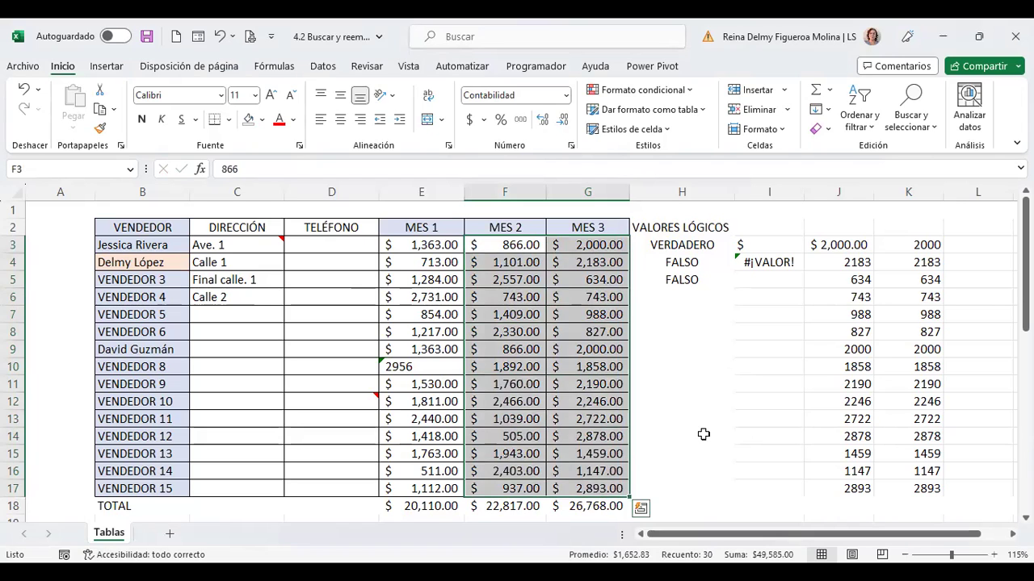
pyautogui.press('F5')
pyautogui.click(364, 380)
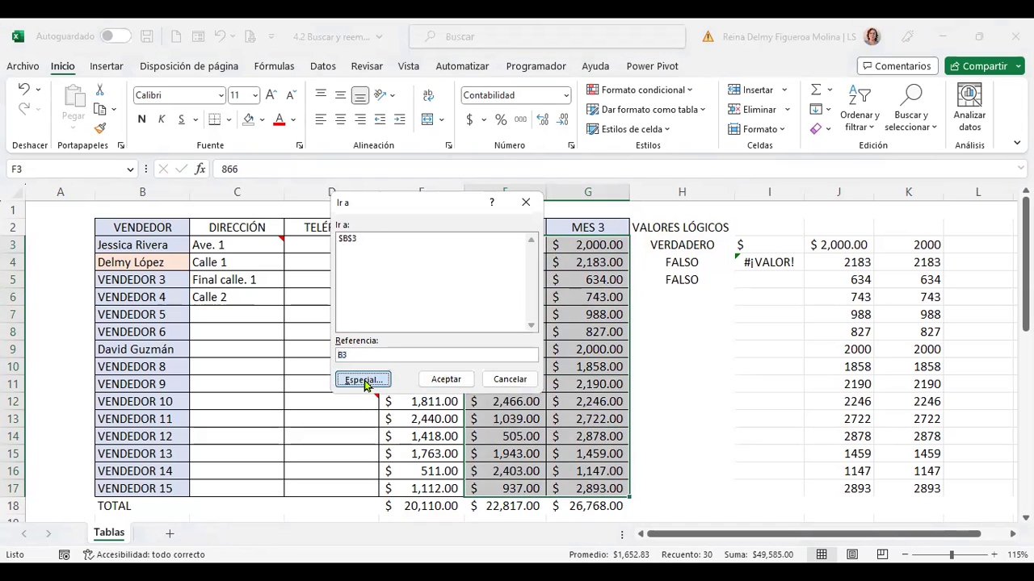
pyautogui.click(489, 218)
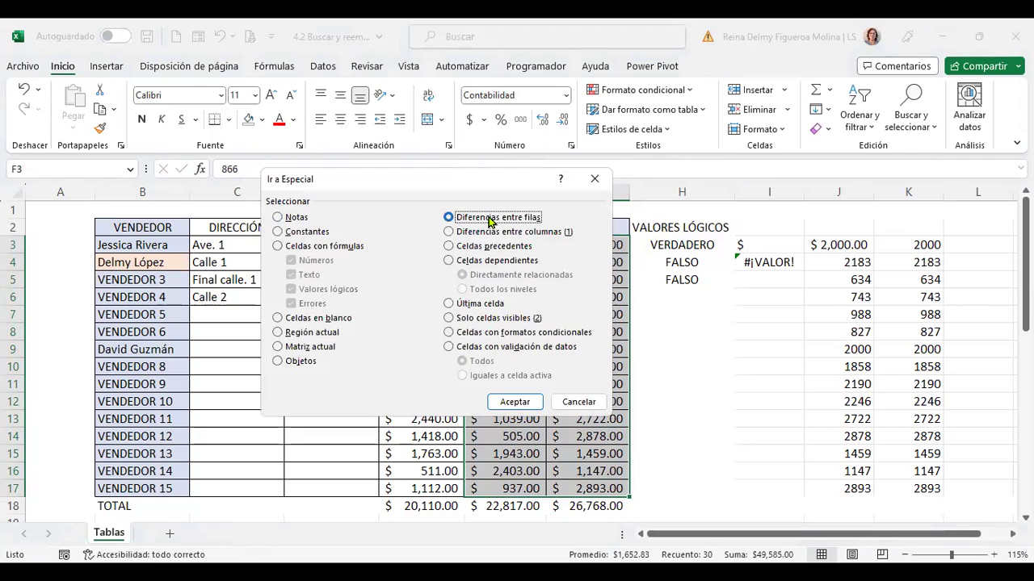
pyautogui.click(527, 402)
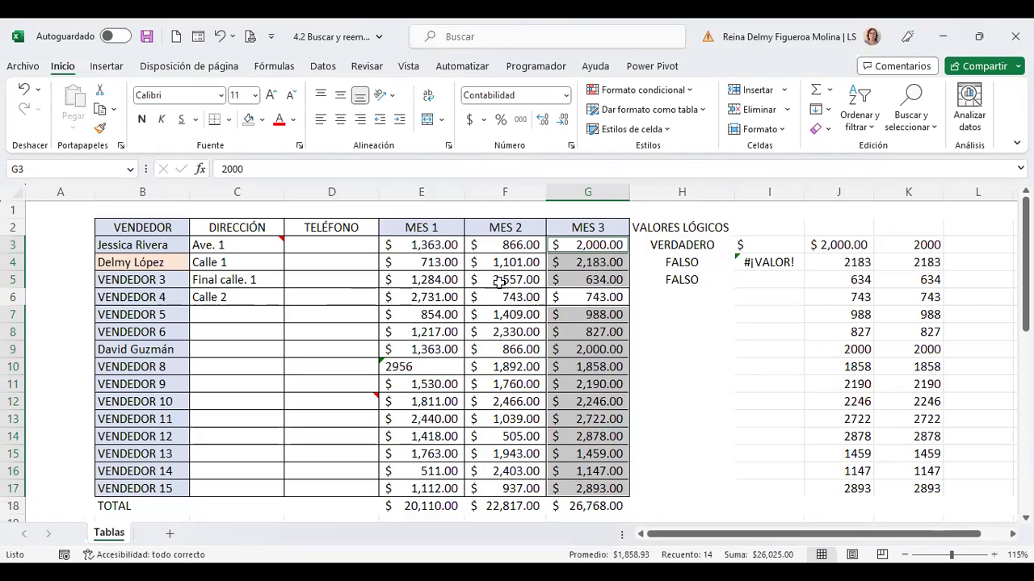
# - Select E3:G4, the first two sellers' monthly values, after briefly opening Go To Special
pyautogui.click(435, 245)
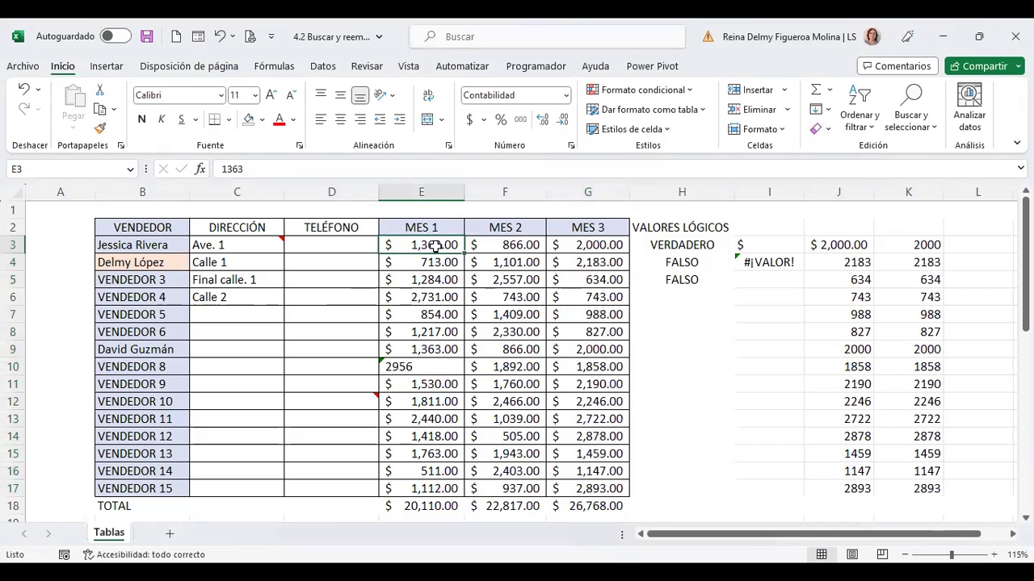
pyautogui.hotkey('ctrl', 'i')
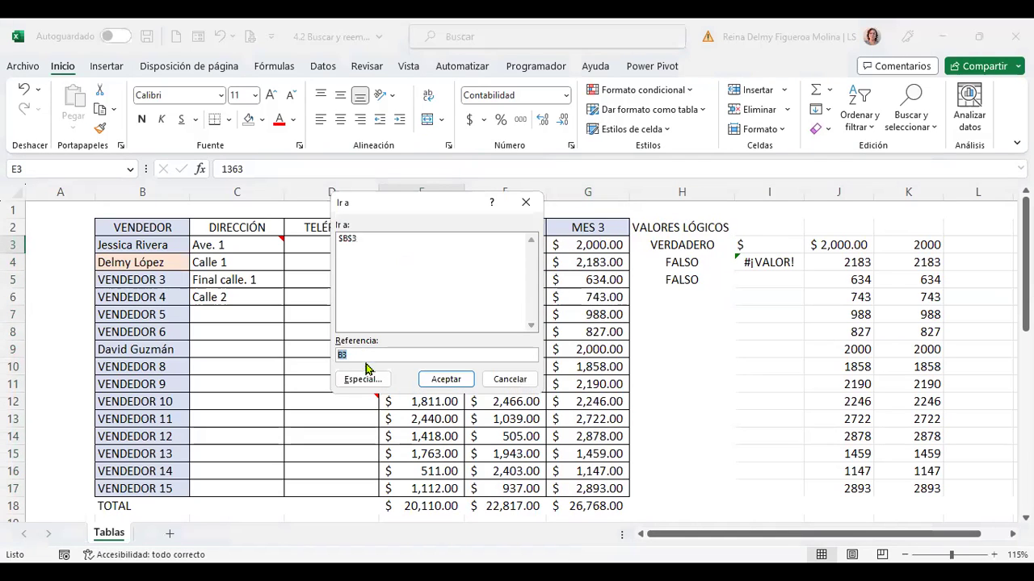
pyautogui.hotkey('alt', 'e')
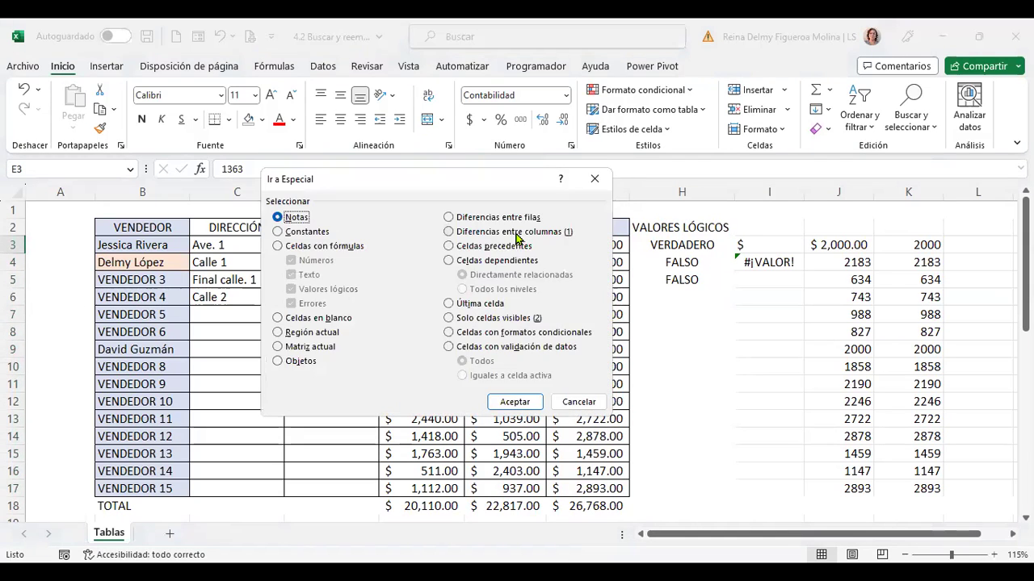
pyautogui.click(560, 401)
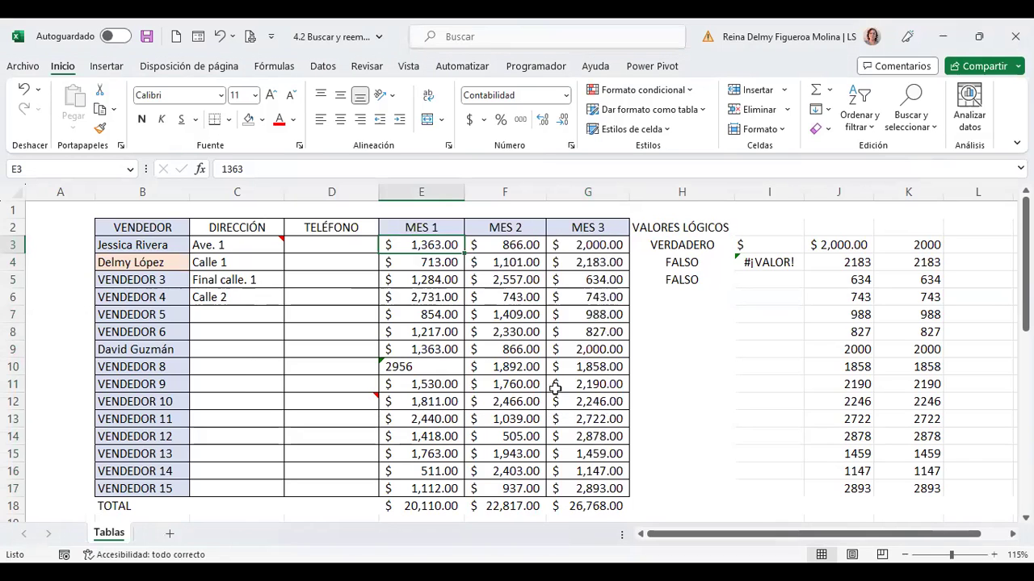
pyautogui.moveTo(436, 244); pyautogui.dragTo(612, 260)
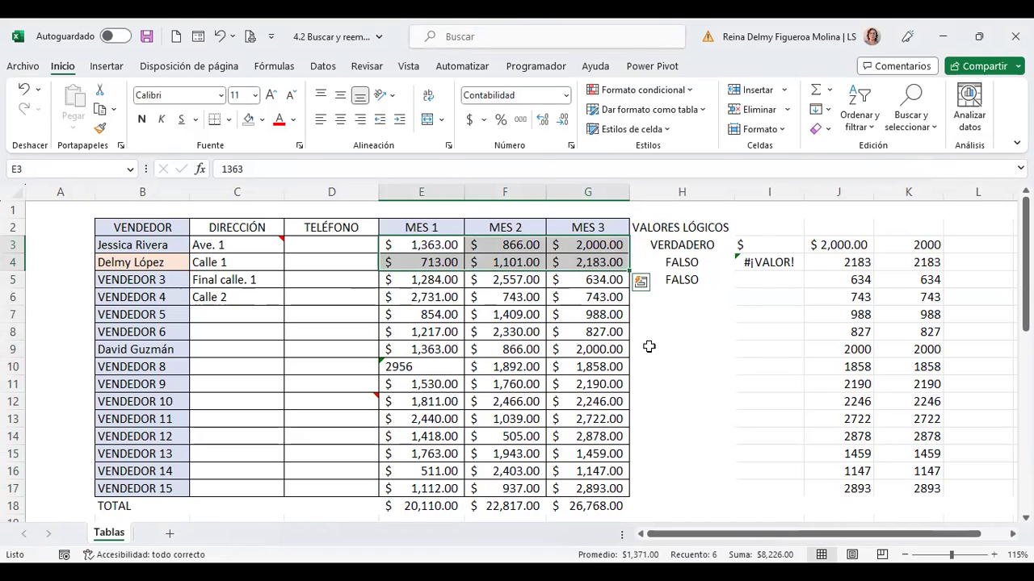
# - Use Go To Special to select the column differences within E3:G4
pyautogui.press('F5')
pyautogui.click(378, 380)
pyautogui.click(477, 232)
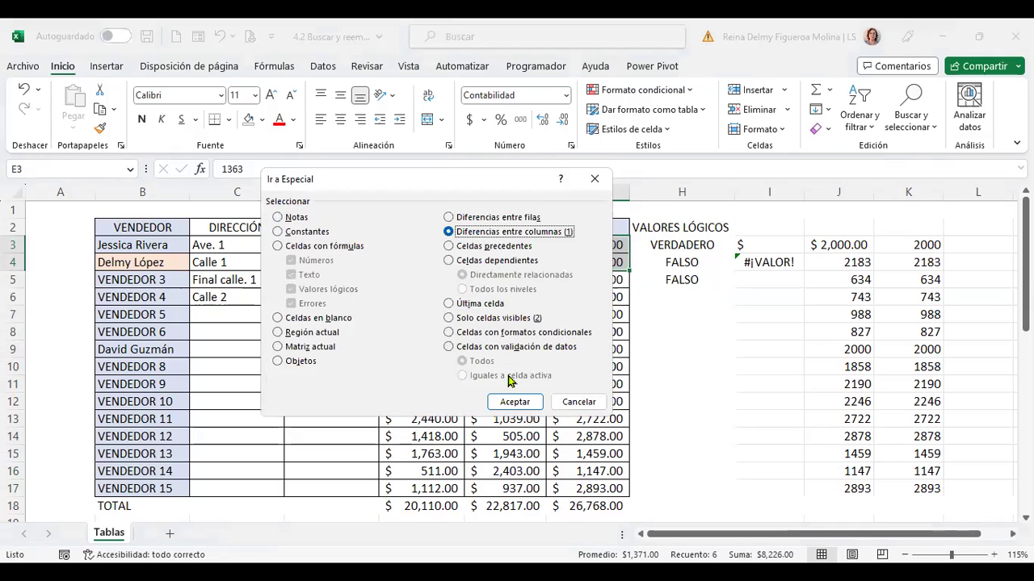
pyautogui.click(521, 407)
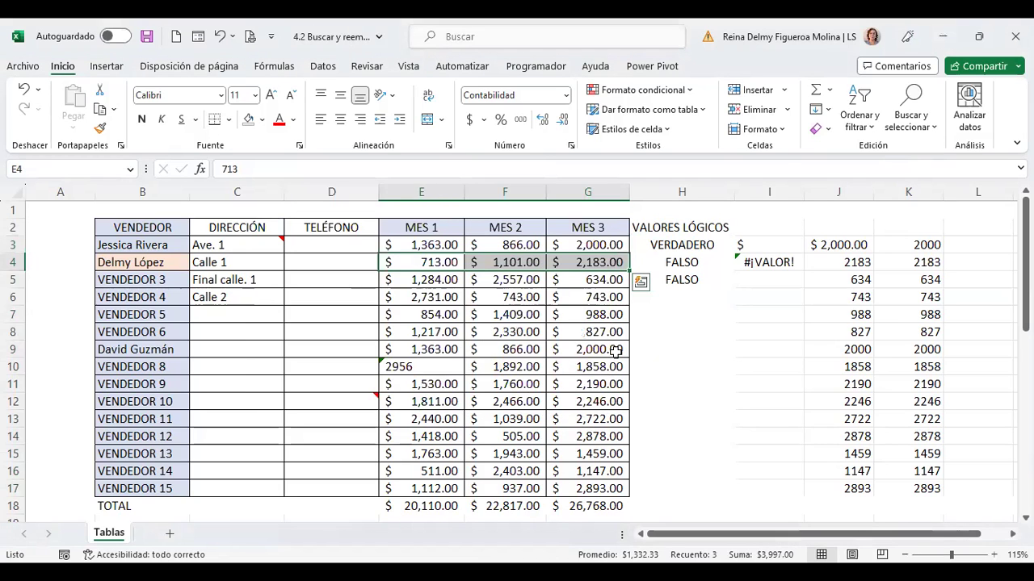
# - Cancel the accidental '8' typed into F4, keeping 866.00, and reselect E3:G4 with Shift+arrows
pyautogui.press('Left')
pyautogui.press('Right')
pyautogui.press('Right')
pyautogui.write('8')
pyautogui.press('Escape')
pyautogui.press('Left')
pyautogui.hotkey('shift', 'Right')
pyautogui.hotkey('shift', 'Right')
pyautogui.press('Up')
pyautogui.press('Left')
pyautogui.press('Right')
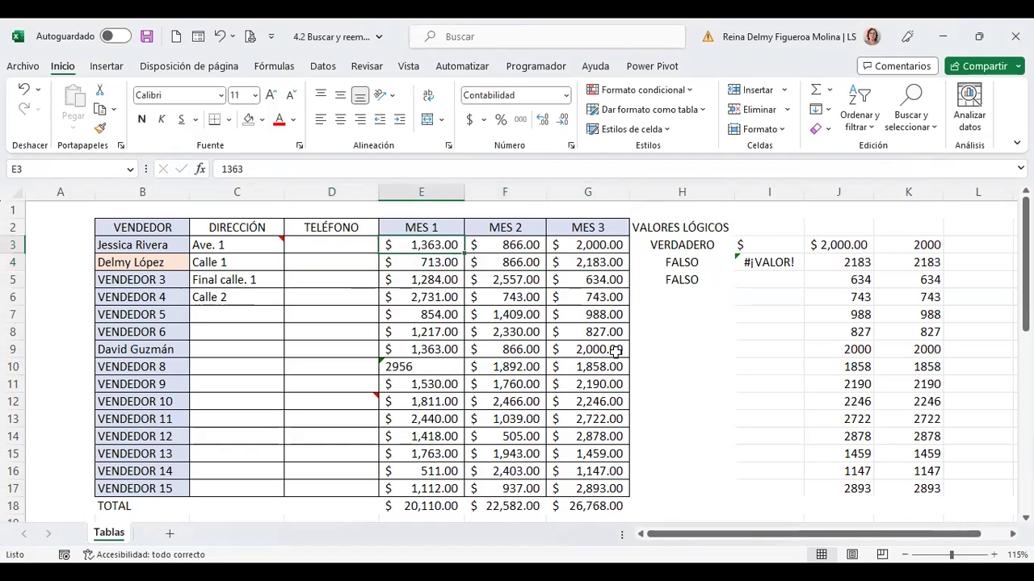
pyautogui.hotkey('shift', 'Right')
pyautogui.hotkey('shift', 'Right')
pyautogui.hotkey('shift', 'Down')
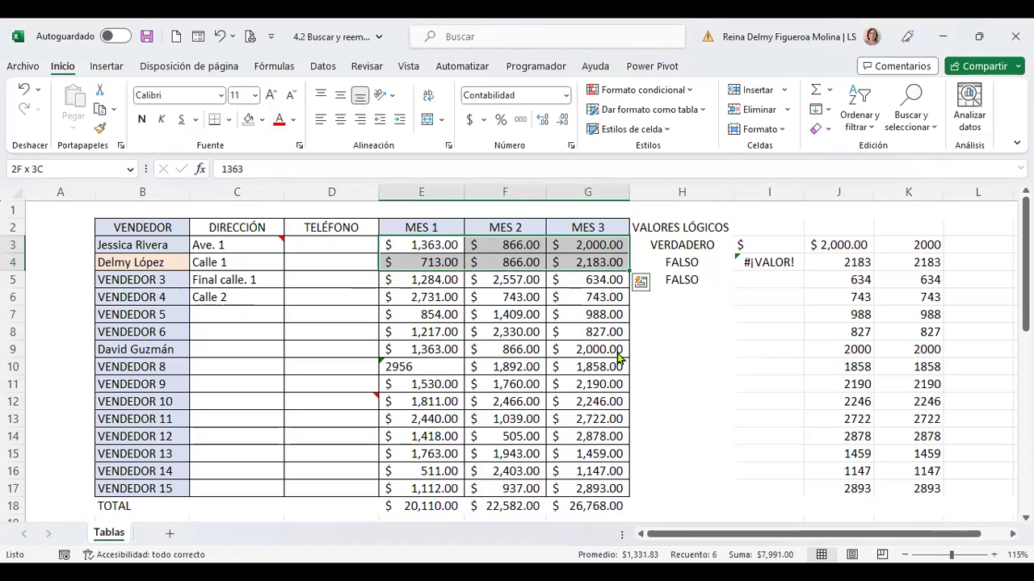
# - Select the column differences in E3:G4 with Go To Special, leaving E4 and G4 selected
pyautogui.press('F5')
pyautogui.click(363, 377)
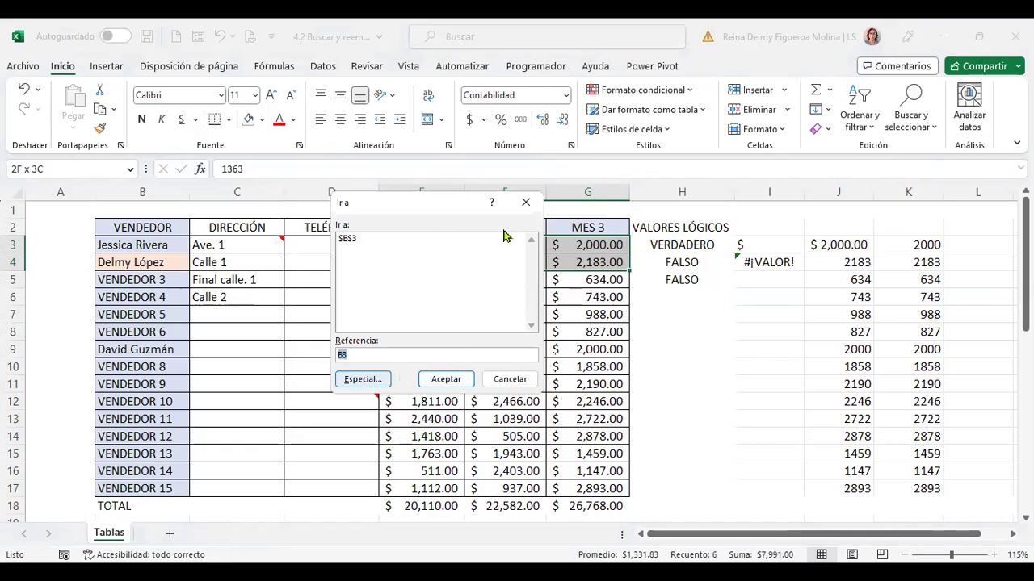
pyautogui.click(508, 236)
pyautogui.click(520, 402)
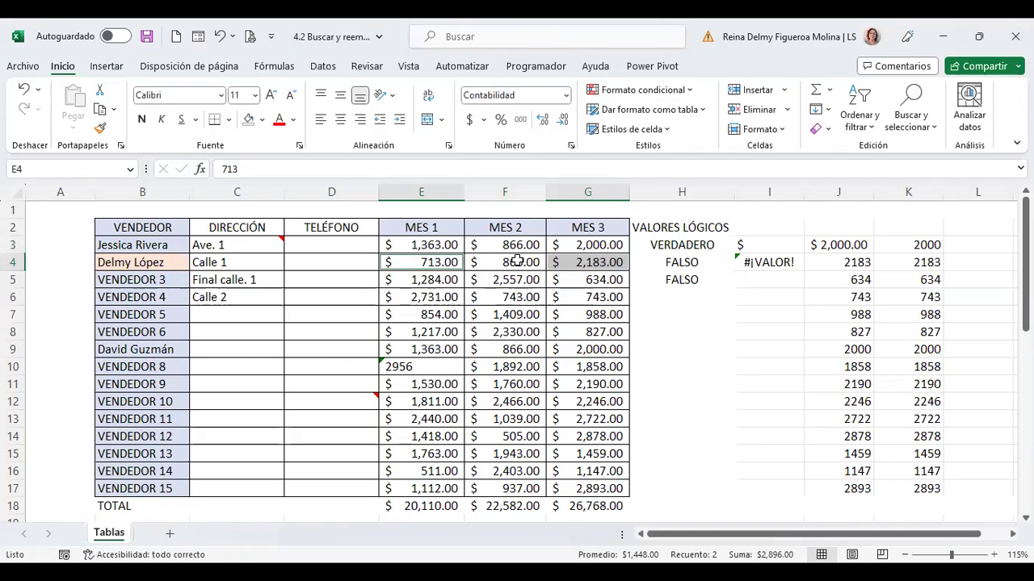
# - Search for precedent cells of E4, dismiss the 'no cells found' message, and select F7
pyautogui.press('F5')
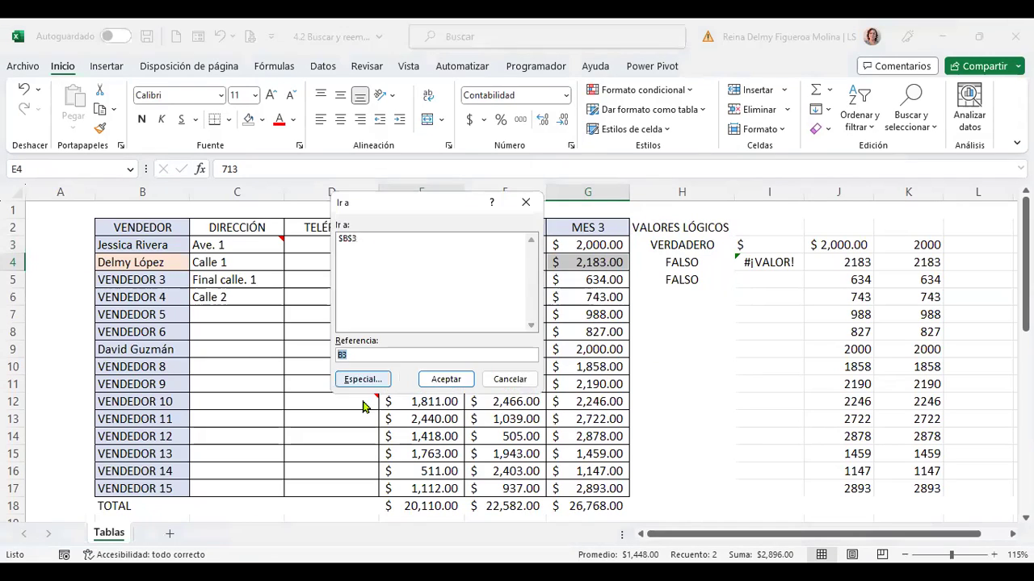
pyautogui.press('Return')
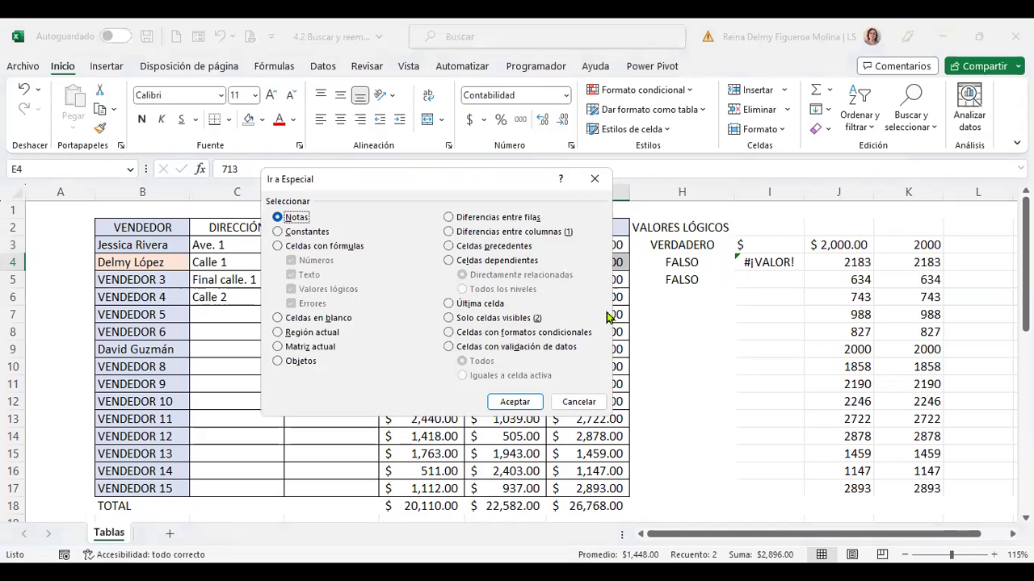
pyautogui.click(517, 251)
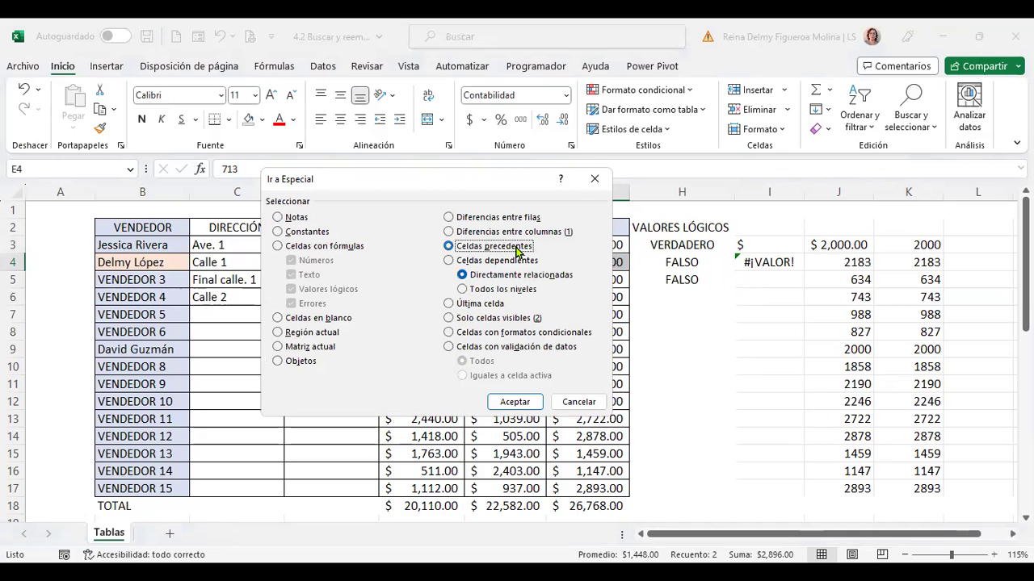
pyautogui.click(533, 402)
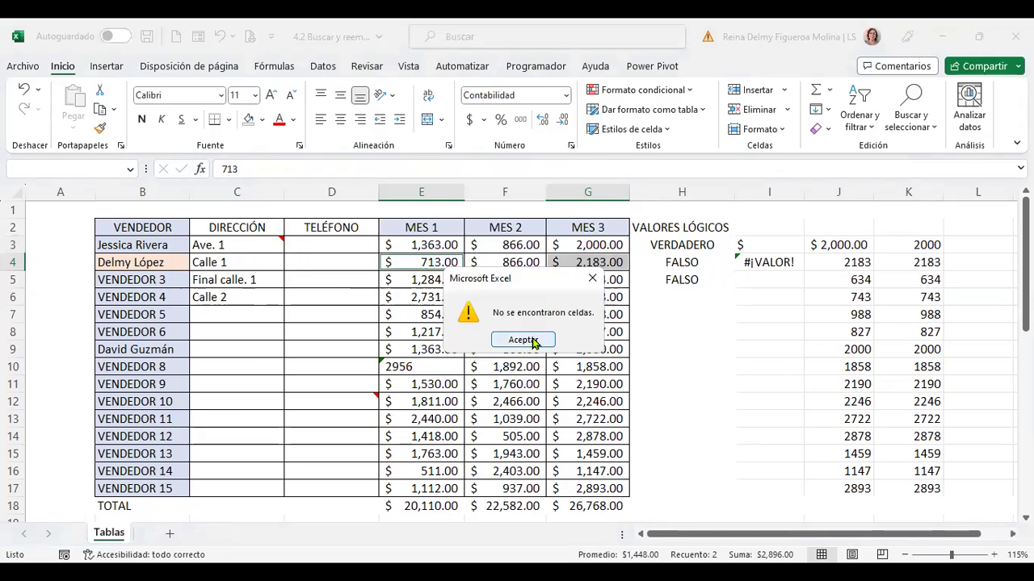
pyautogui.click(550, 342)
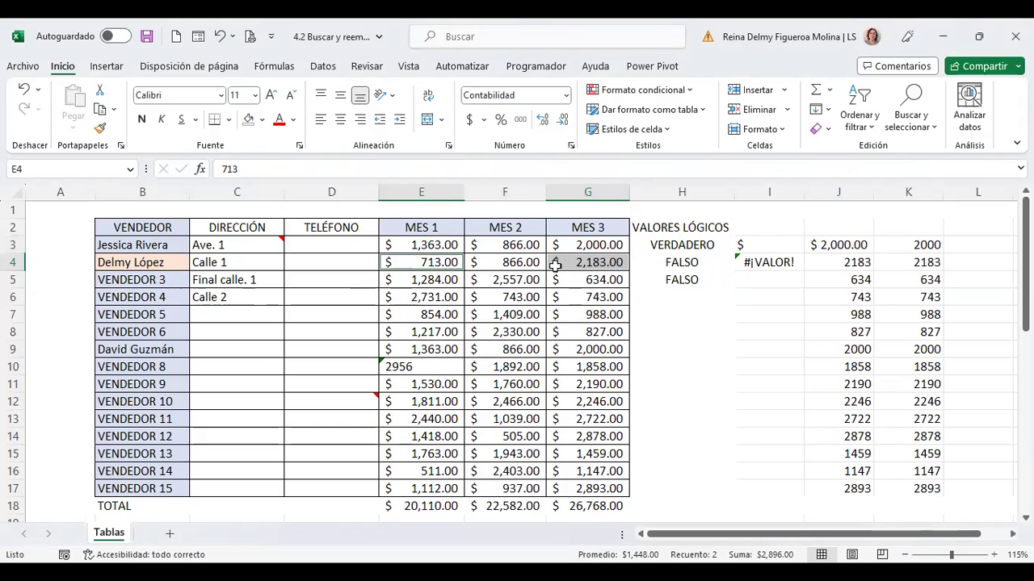
pyautogui.click(539, 316)
# - Run a Go To Special precedents search from D12, which finds no cells
pyautogui.click(339, 303)
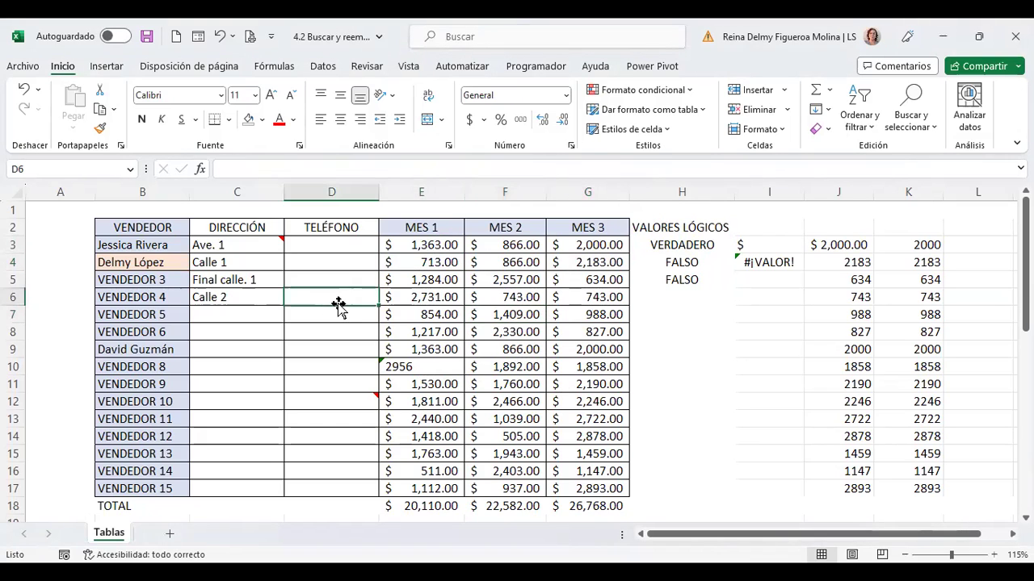
pyautogui.click(458, 265)
pyautogui.click(345, 400)
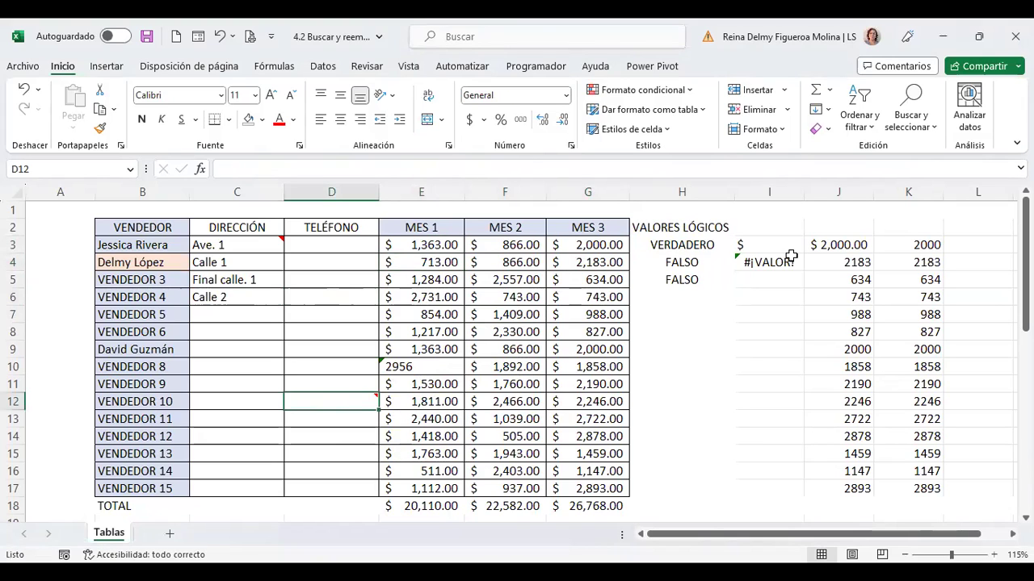
pyautogui.press('F5')
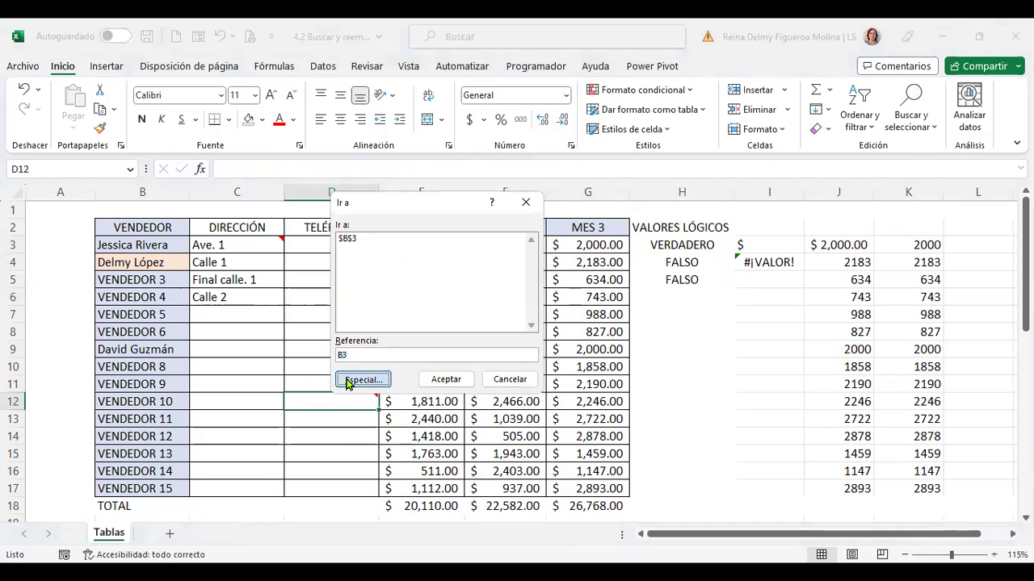
pyautogui.press('Return')
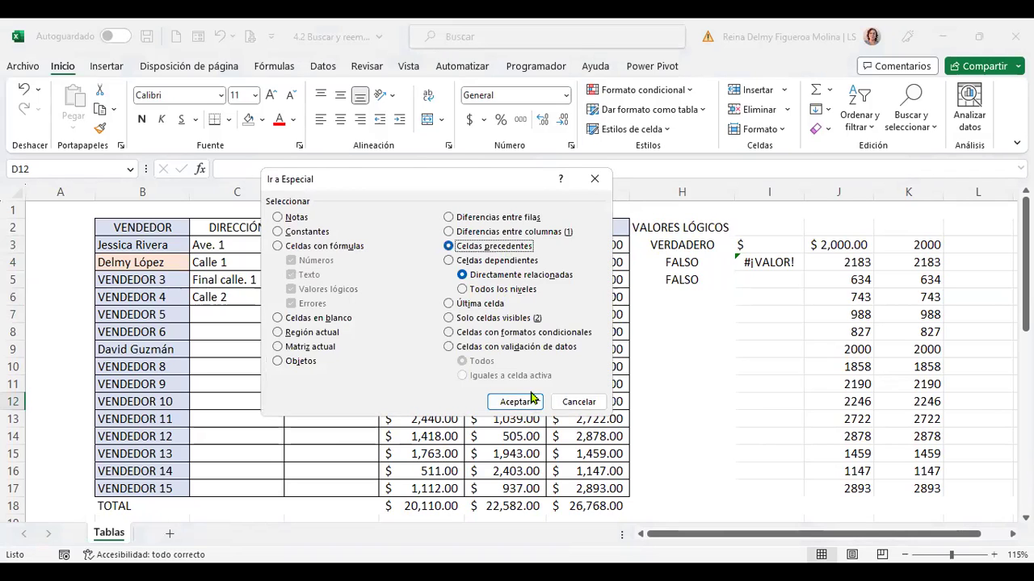
pyautogui.click(531, 402)
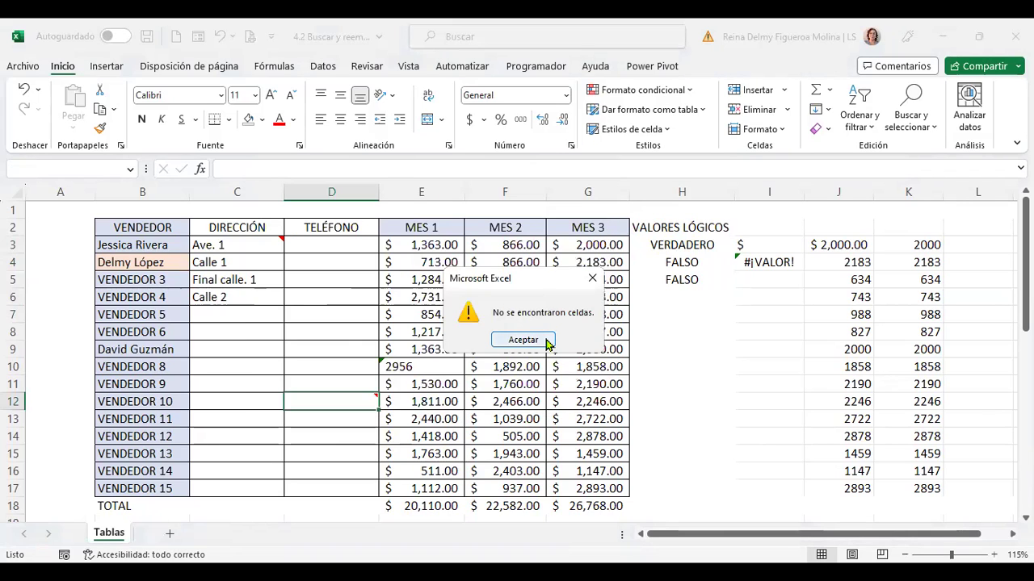
pyautogui.click(546, 340)
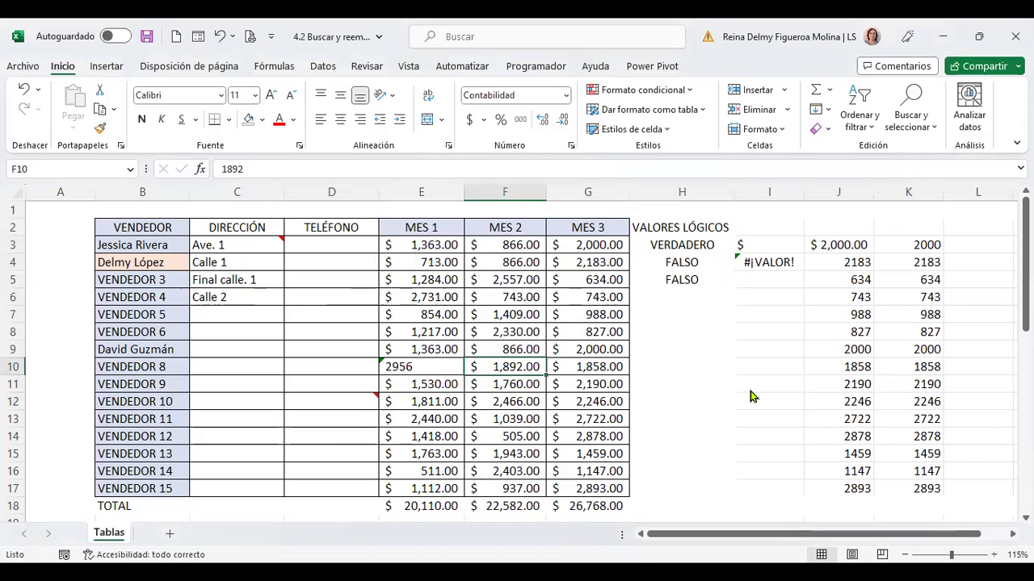
# - Run a precedents search from F10, which also finds no cells
pyautogui.press('F5')
pyautogui.click(367, 380)
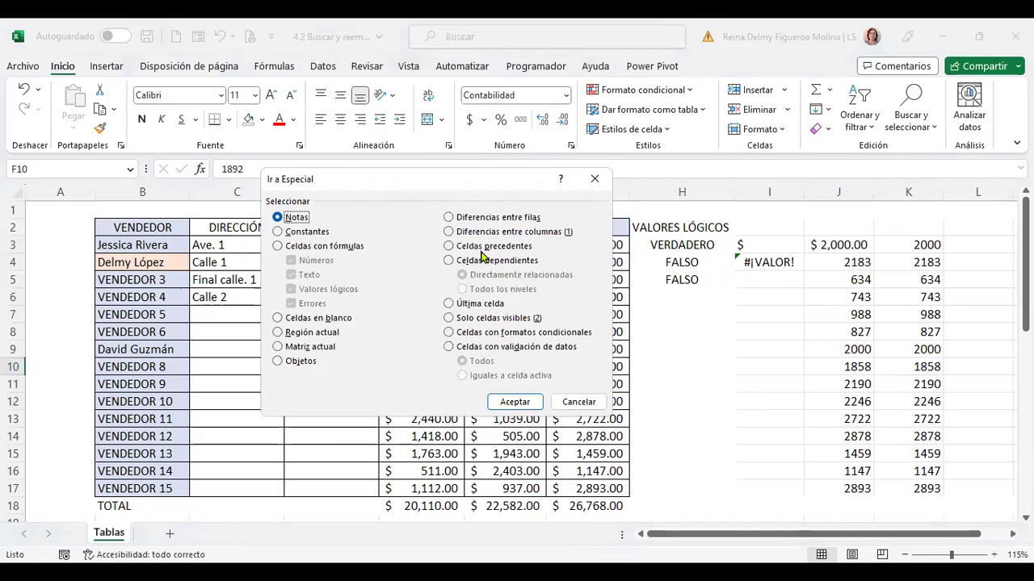
pyautogui.click(483, 247)
pyautogui.click(526, 404)
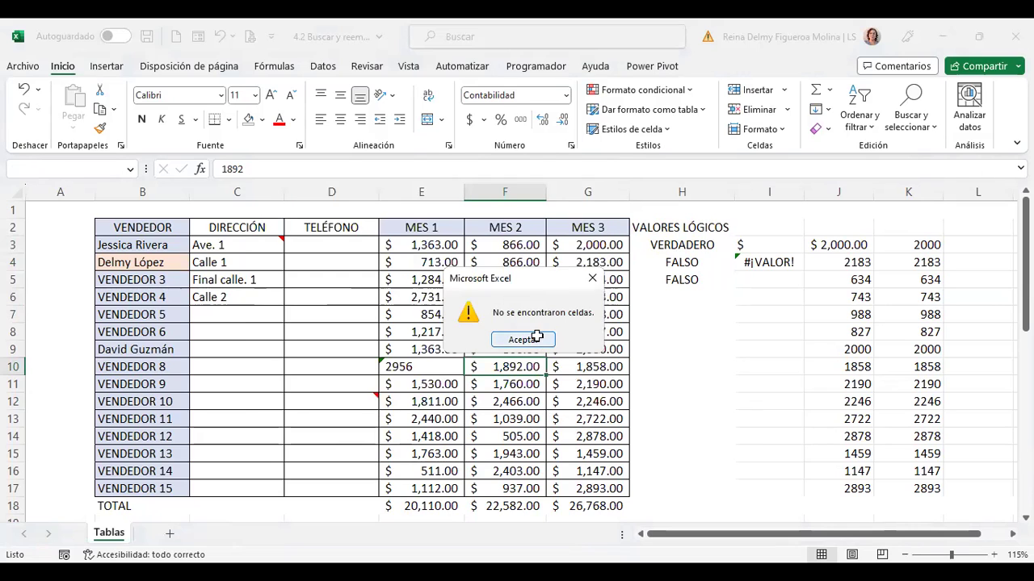
pyautogui.click(536, 336)
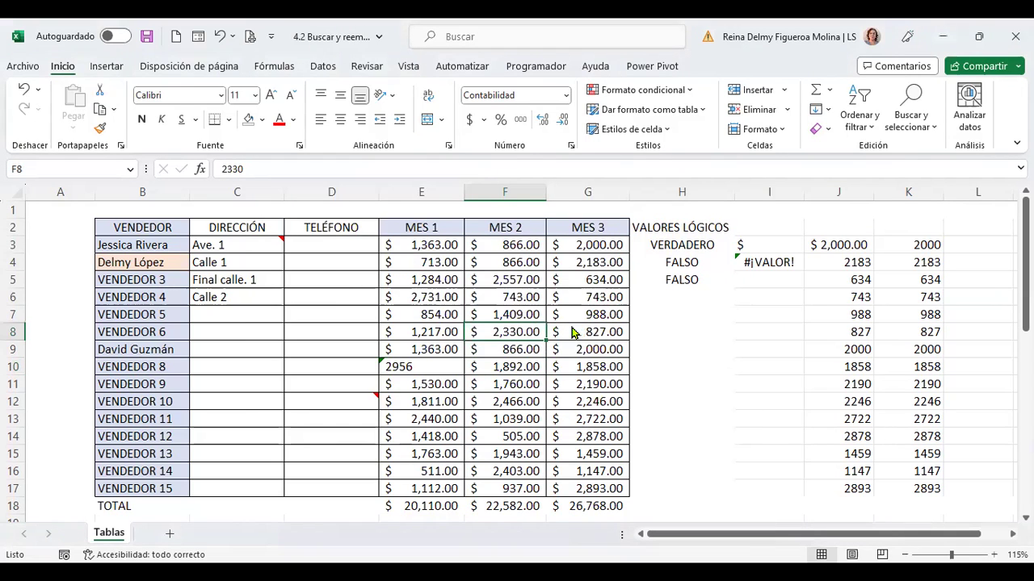
# - Search precedents at all levels from F8 and dismiss the 'no cells found' message
pyautogui.press('F5')
pyautogui.click(366, 382)
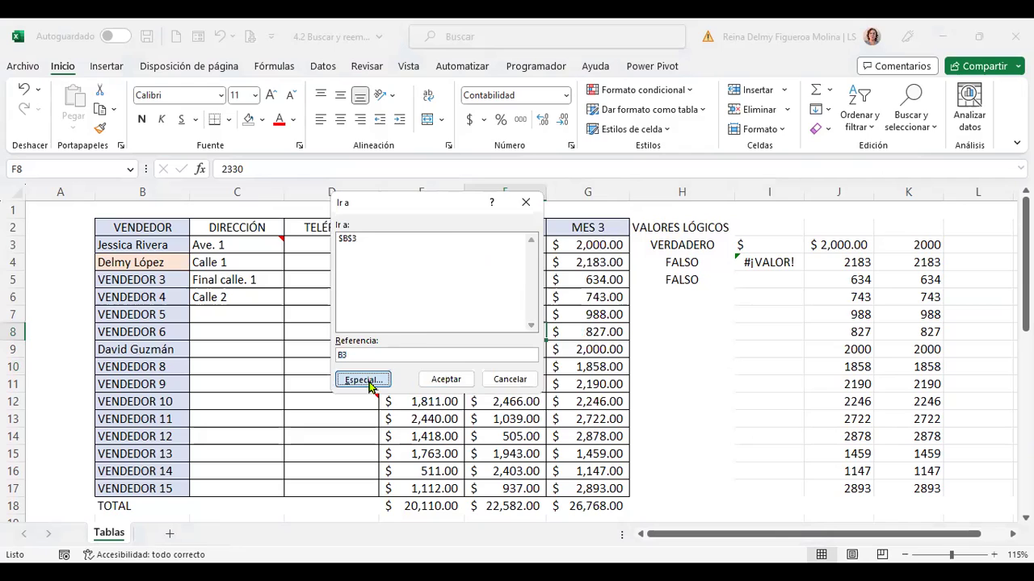
pyautogui.click(484, 246)
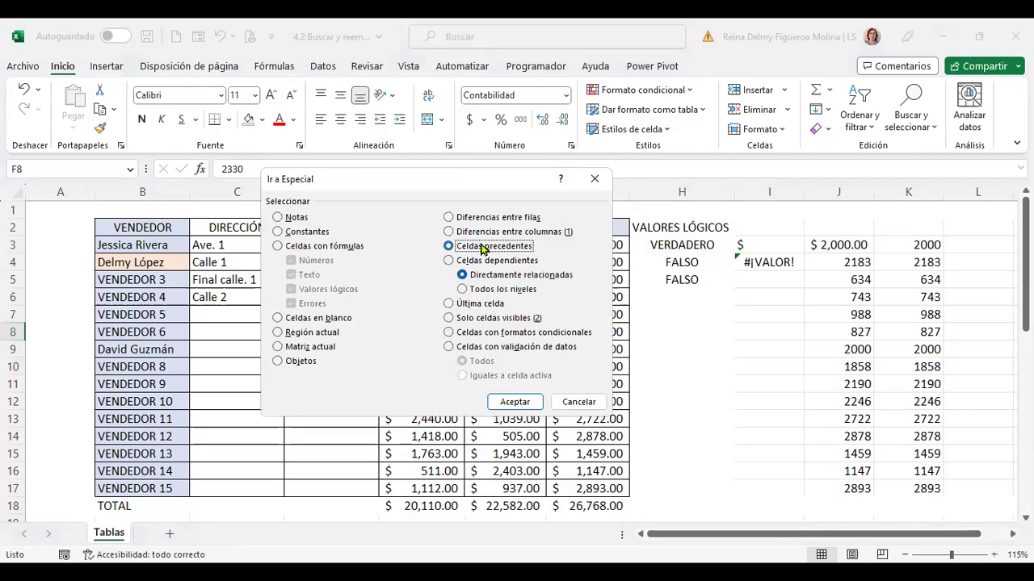
pyautogui.click(501, 290)
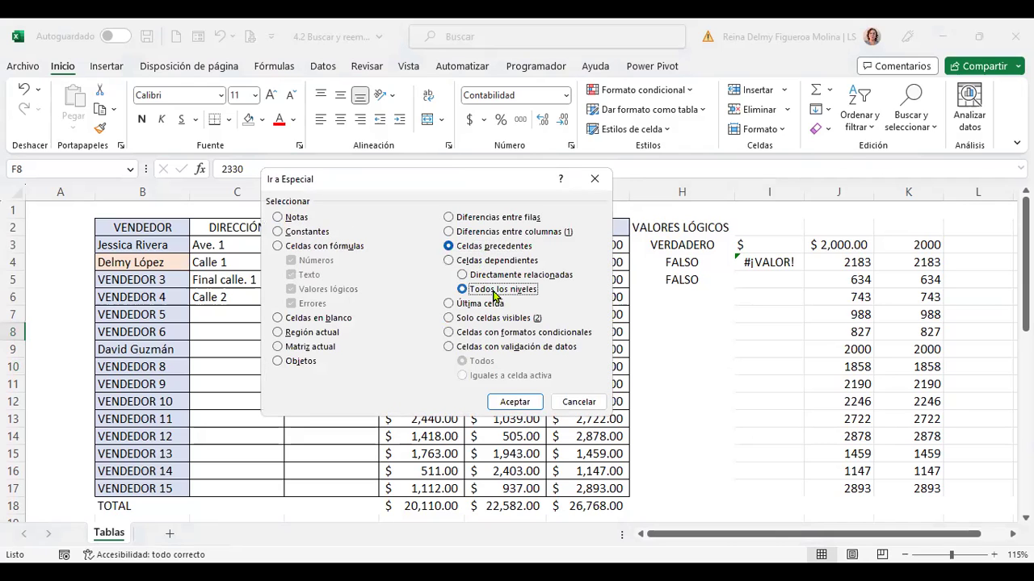
pyautogui.click(523, 408)
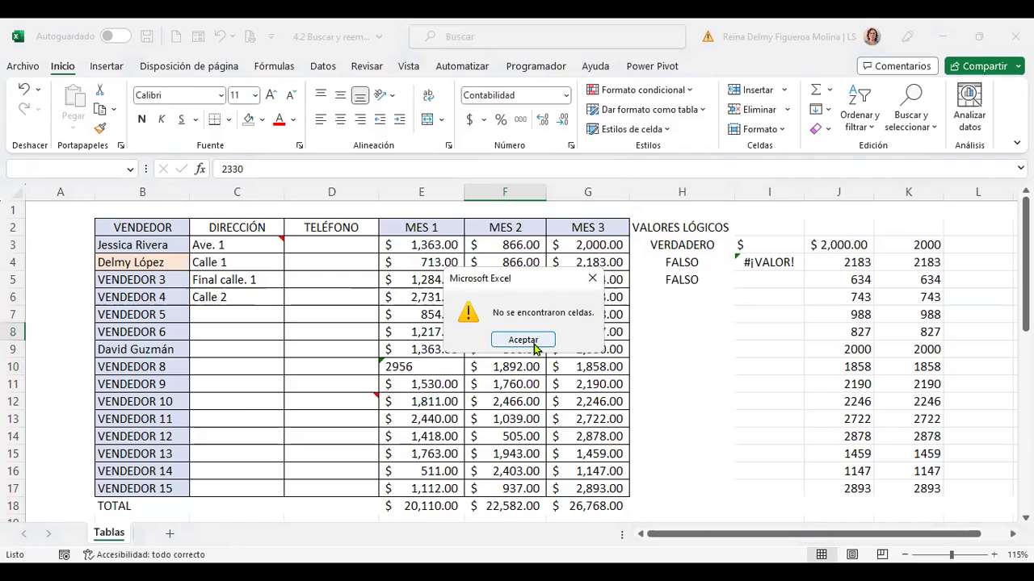
pyautogui.click(533, 340)
# - Trace precedents of the F18 total =SUMA(F3:F17) using Rastrear precedentes on the Fórmulas tab
pyautogui.moveTo(154, 227)
pyautogui.mouseDown()
pyautogui.moveTo(587, 477)
pyautogui.moveTo(589, 506)
pyautogui.mouseUp()
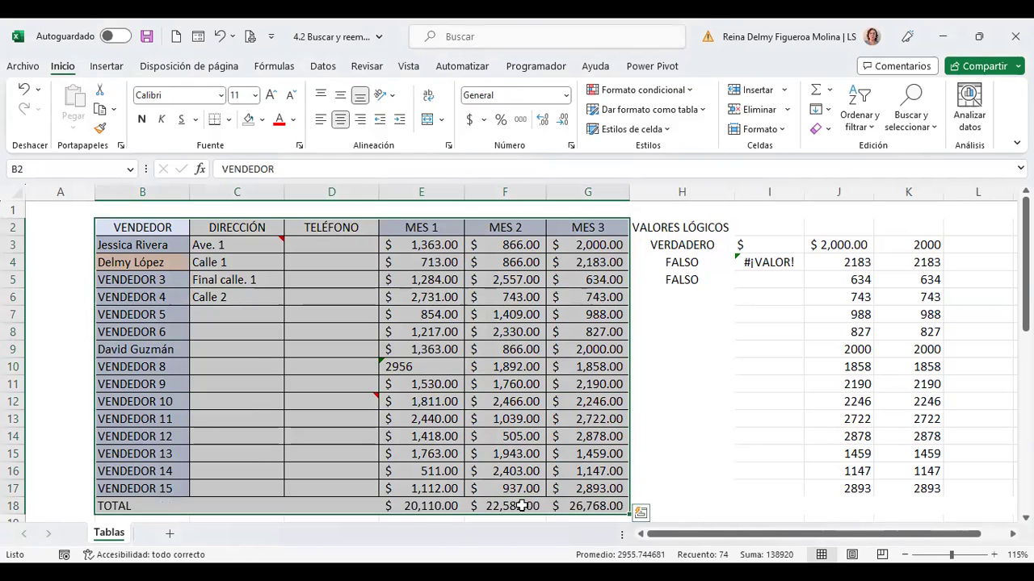
pyautogui.click(521, 506)
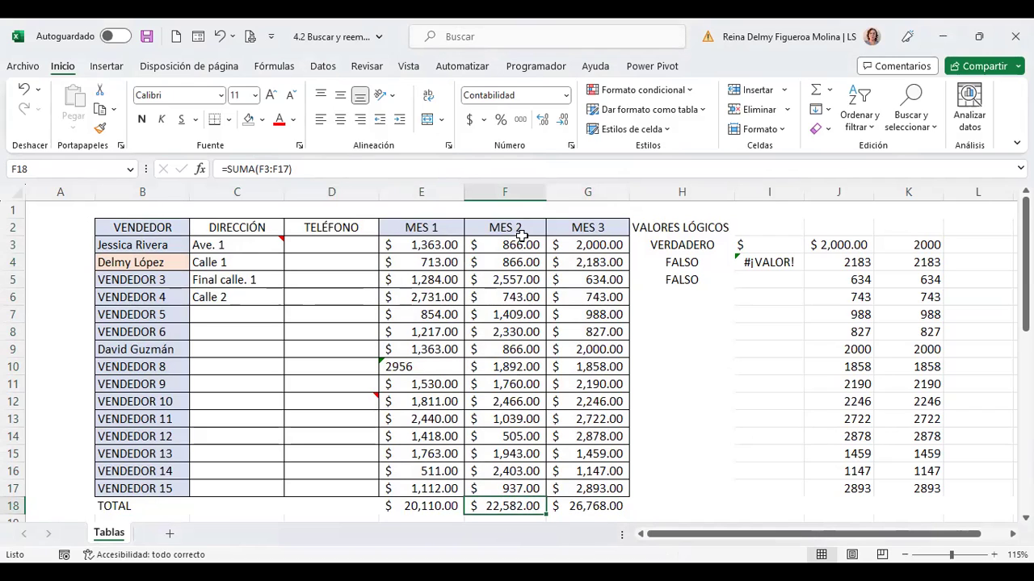
pyautogui.click(289, 72)
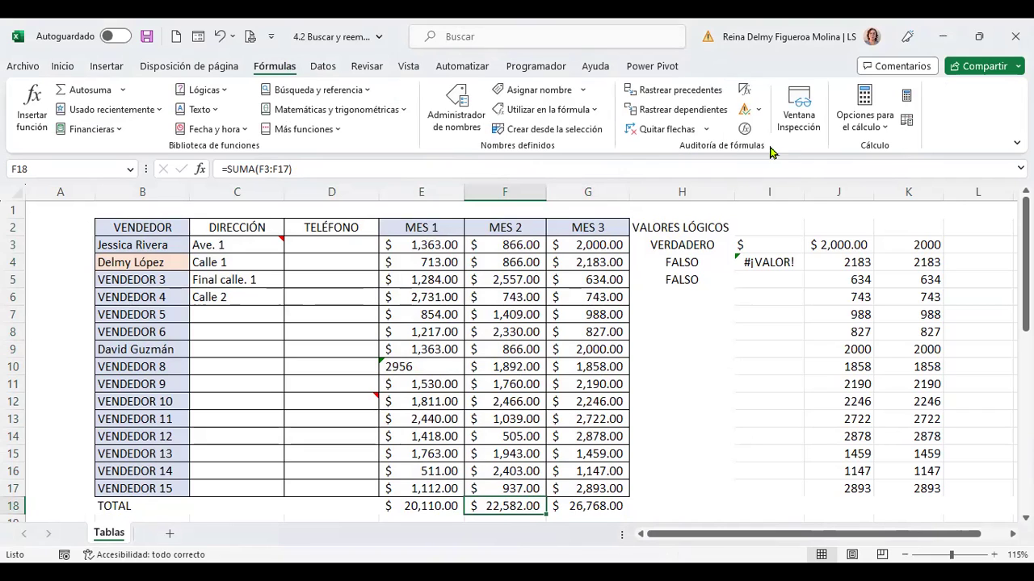
pyautogui.click(691, 94)
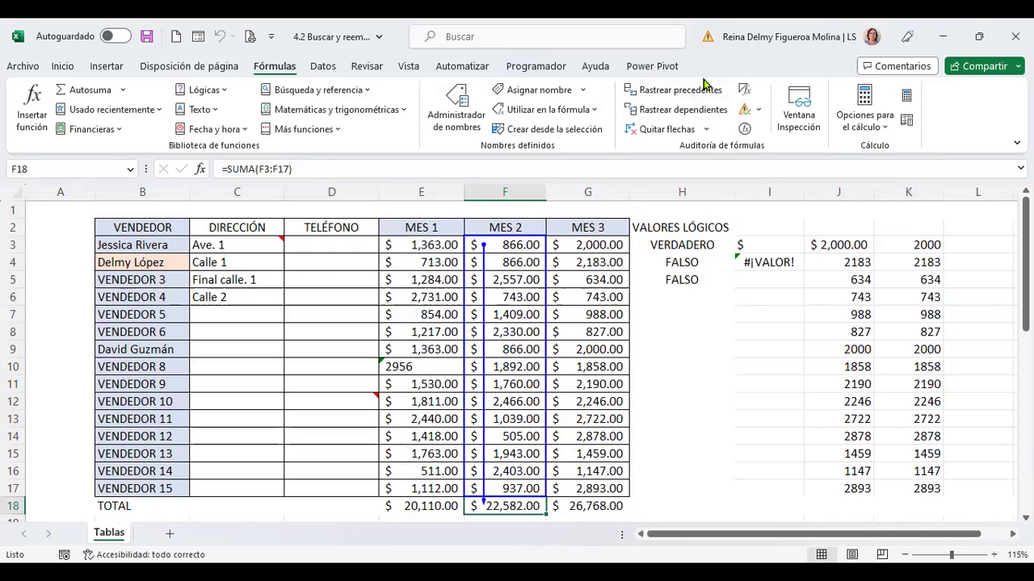
# - Select the precedent cells of the MES 2 total with Go To Special, then select G18
pyautogui.press('F5')
pyautogui.click(363, 376)
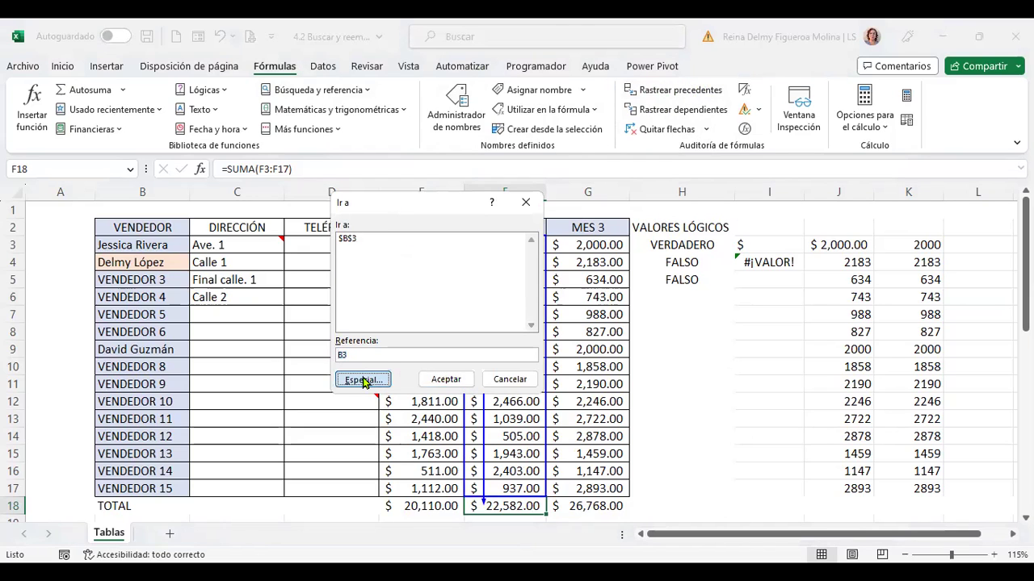
pyautogui.click(501, 247)
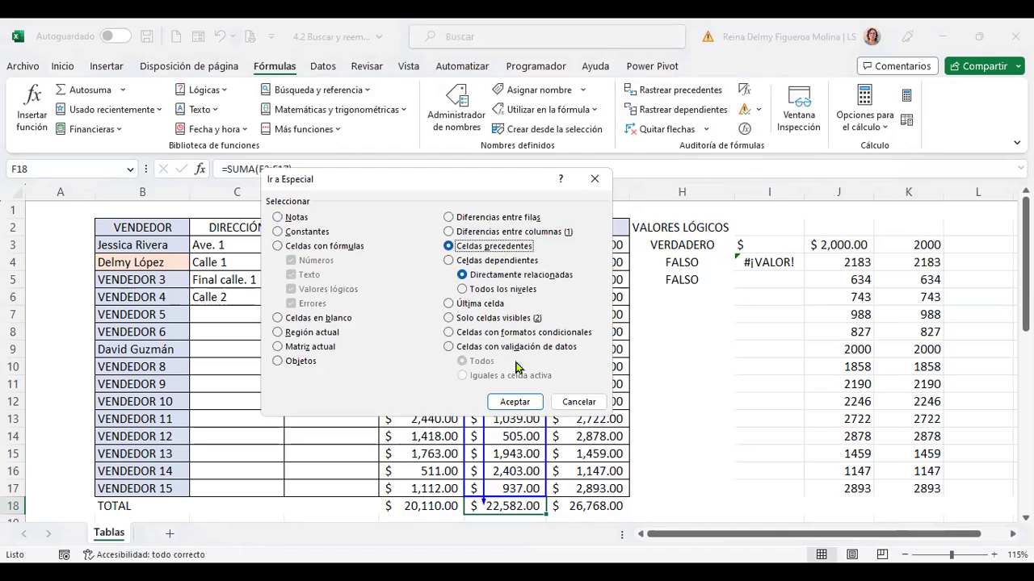
pyautogui.click(515, 402)
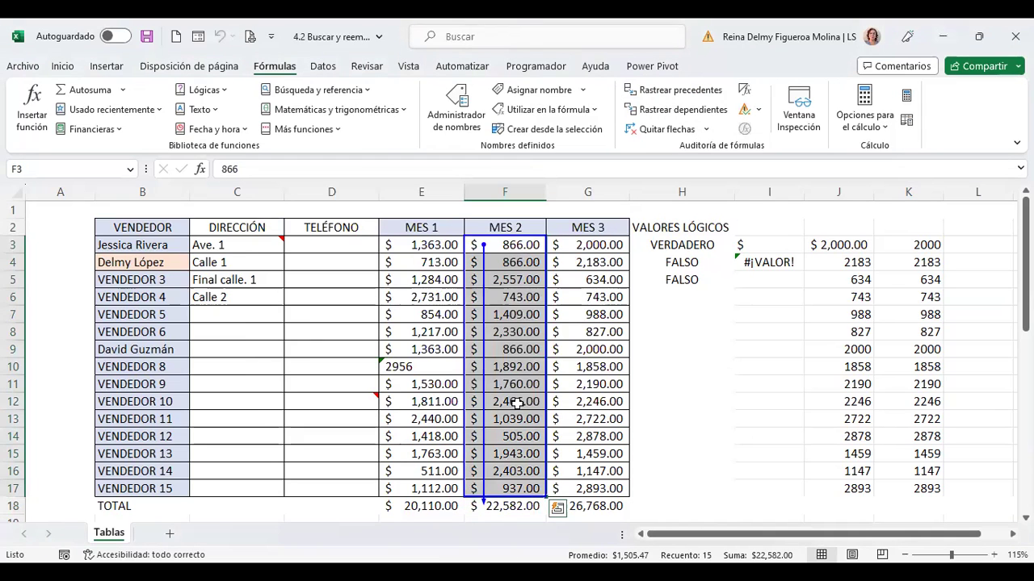
pyautogui.click(605, 505)
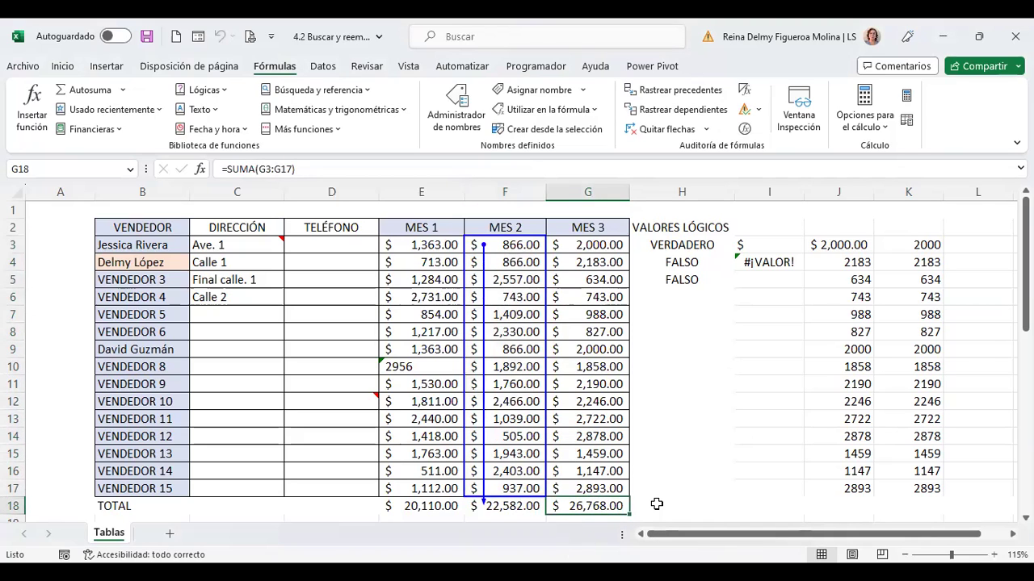
# - Select the precedent cells feeding the G18 total with Go To Special
pyautogui.press('F5')
pyautogui.click(367, 378)
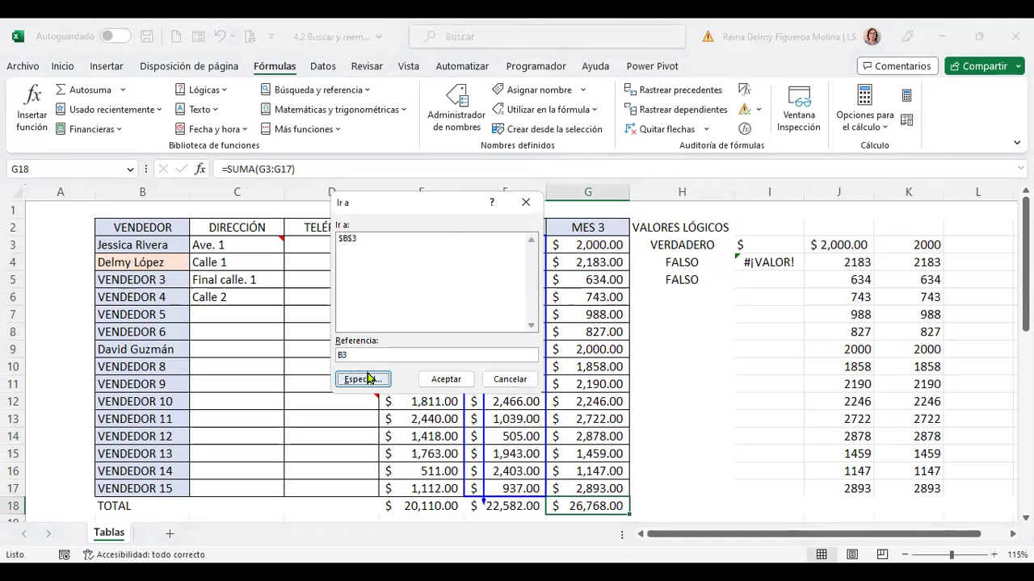
pyautogui.click(510, 247)
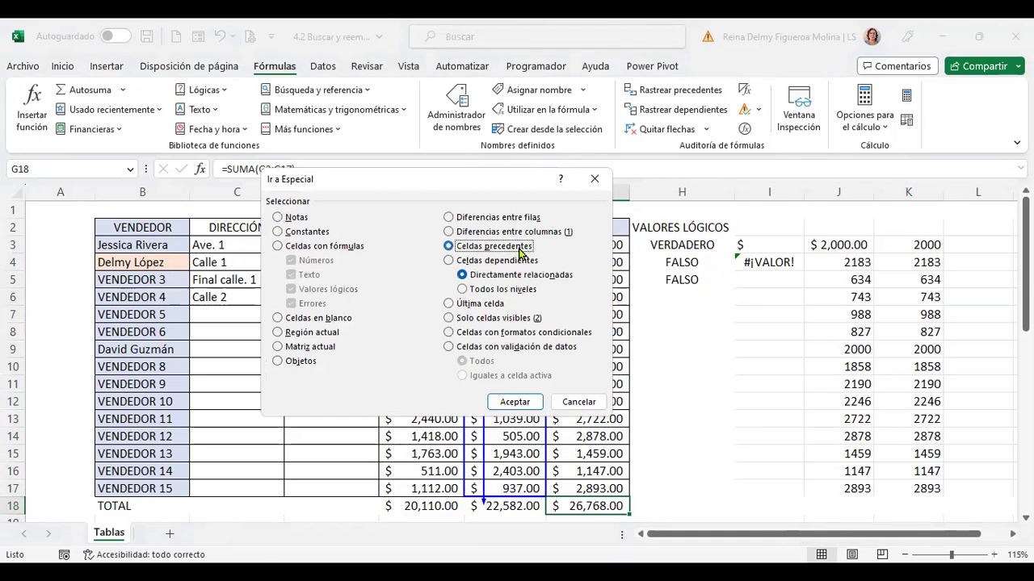
pyautogui.click(515, 396)
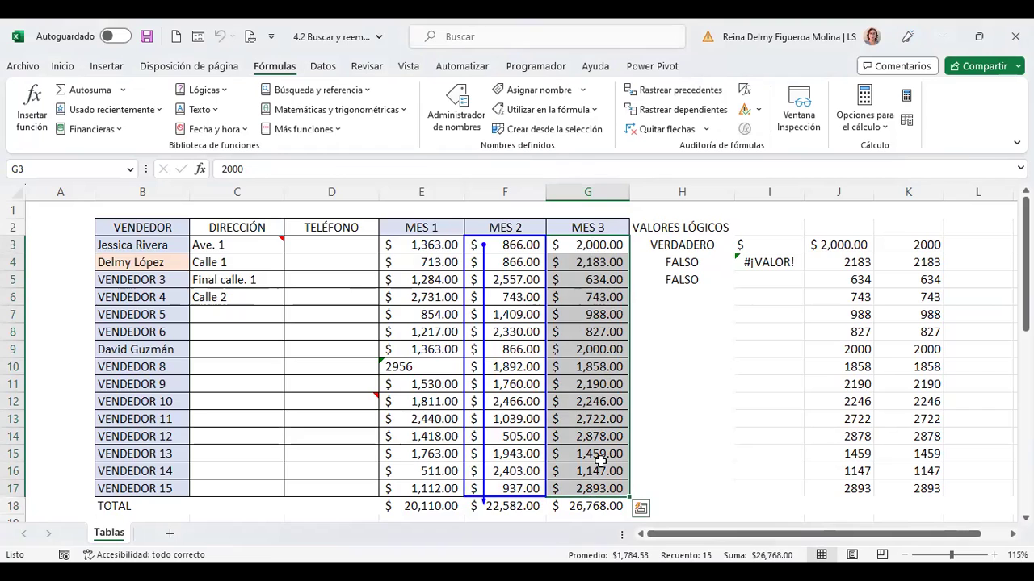
pyautogui.click(604, 505)
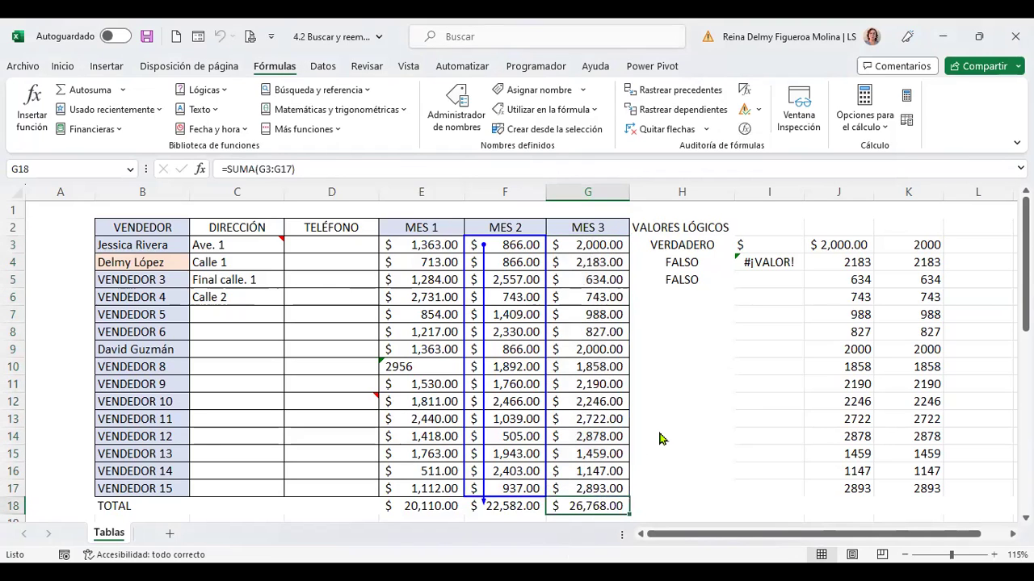
# - Search for cells dependent on G18 with Go To Special and dismiss the no-cells message
pyautogui.press('F5')
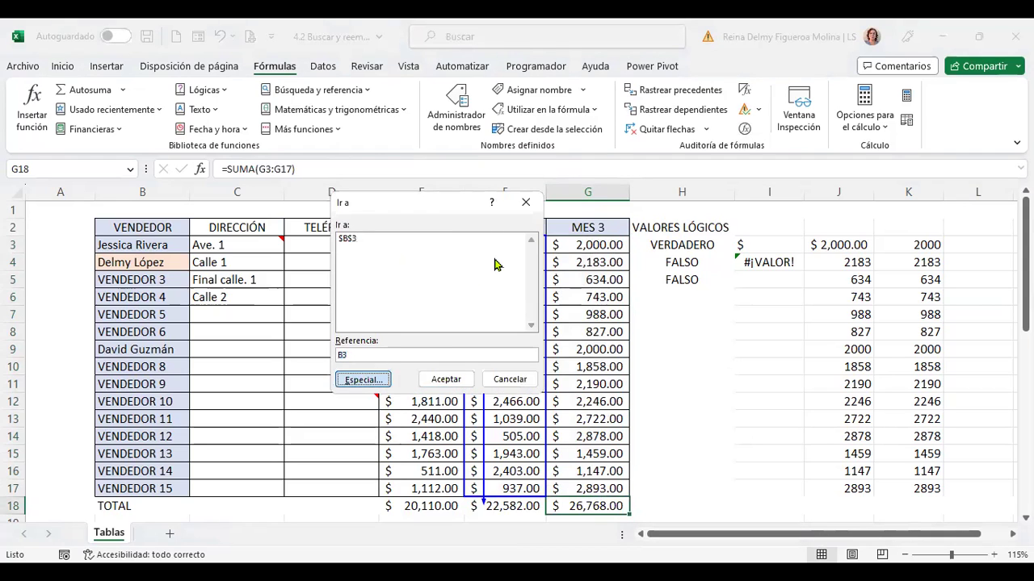
pyautogui.press('Return')
pyautogui.click(494, 260)
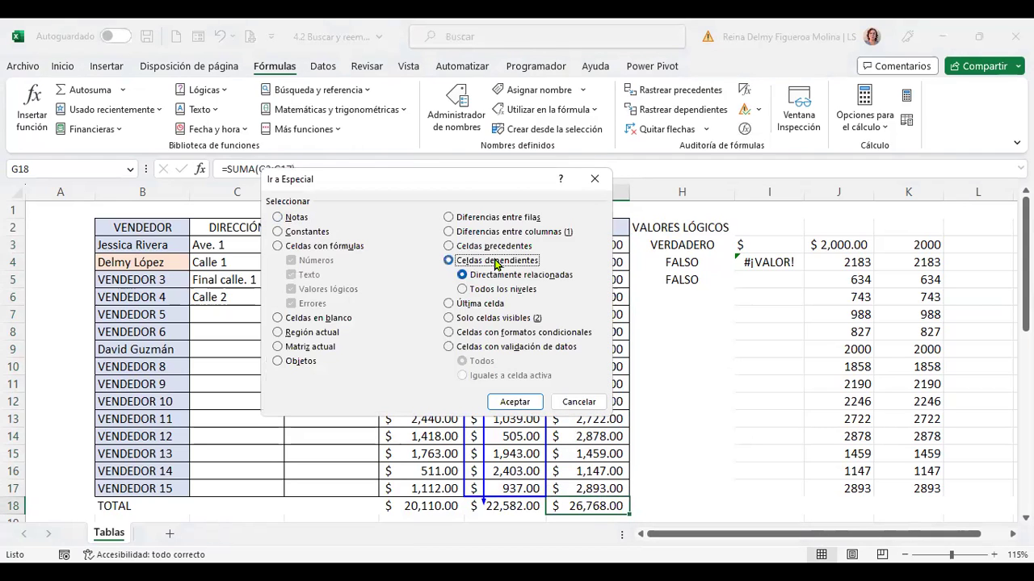
pyautogui.click(522, 401)
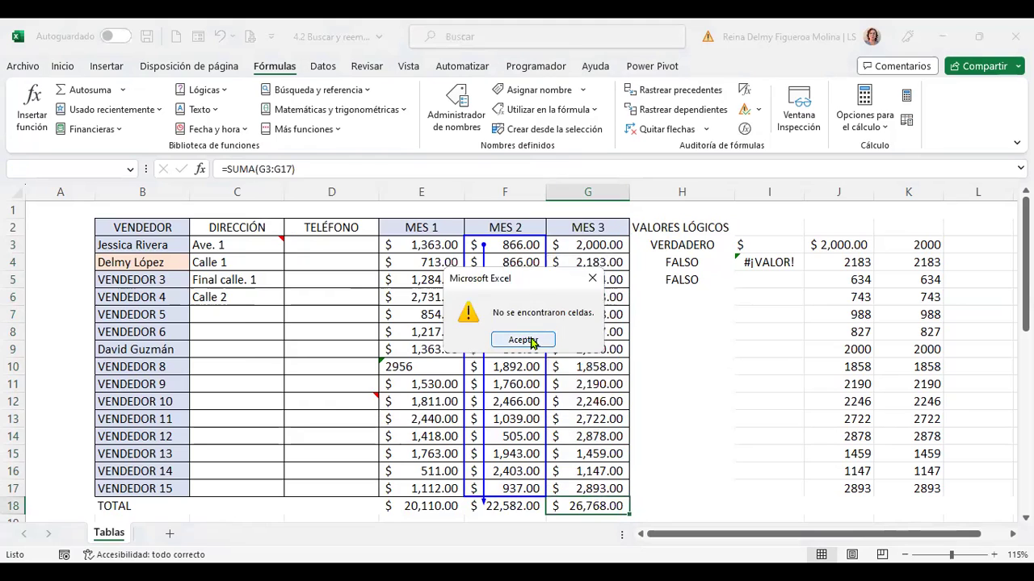
pyautogui.click(520, 341)
# - Trace dependents of the G18 total with Rastrear dependientes and dismiss the message
pyautogui.click(703, 468)
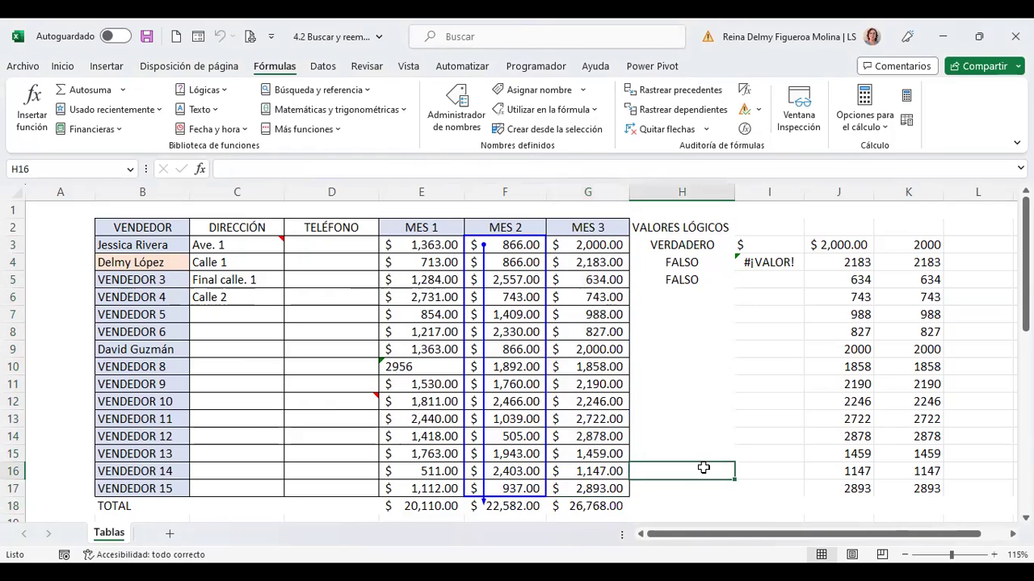
pyautogui.click(601, 495)
pyautogui.click(604, 510)
pyautogui.click(667, 453)
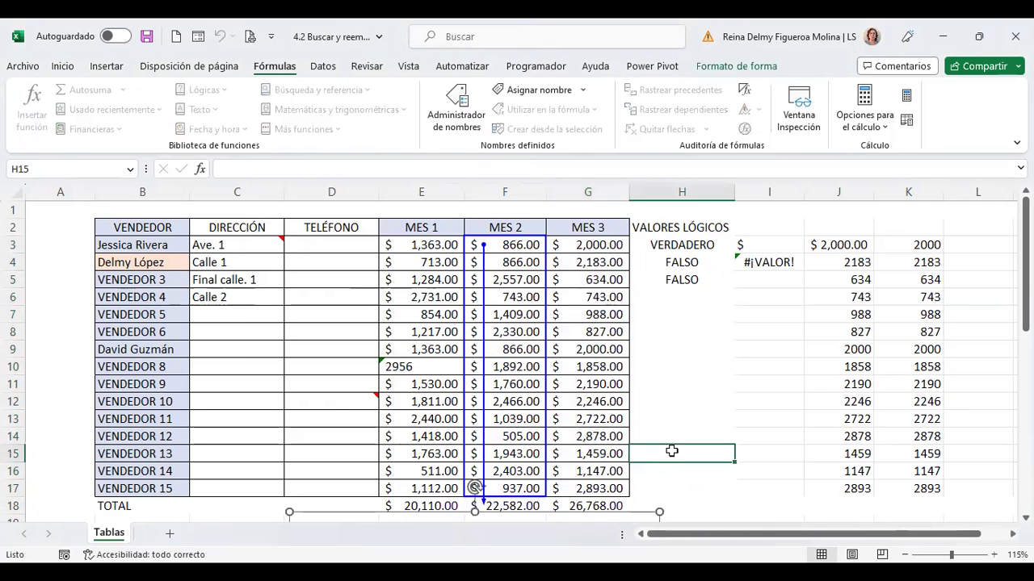
pyautogui.click(598, 505)
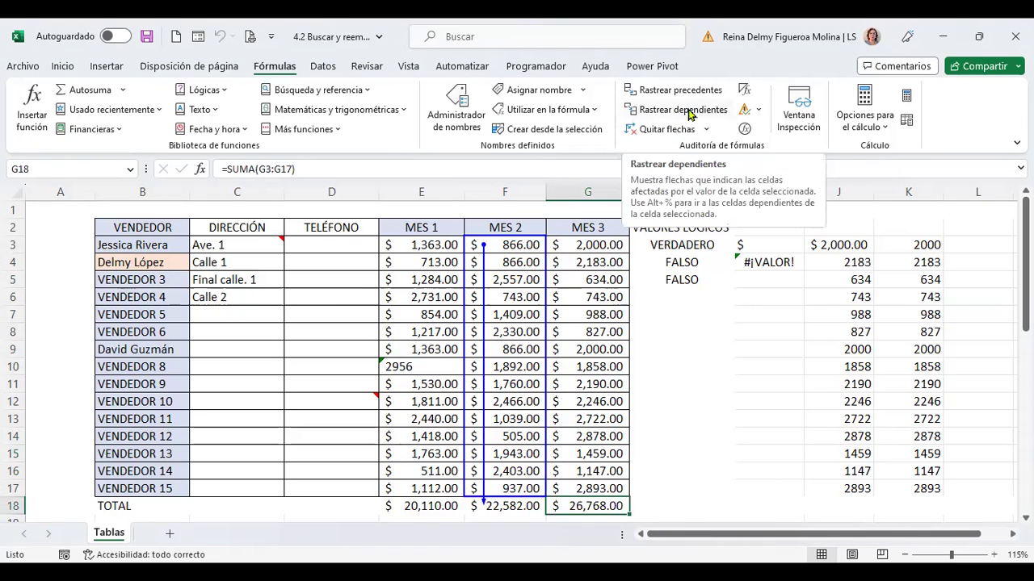
pyautogui.click(680, 111)
pyautogui.click(533, 341)
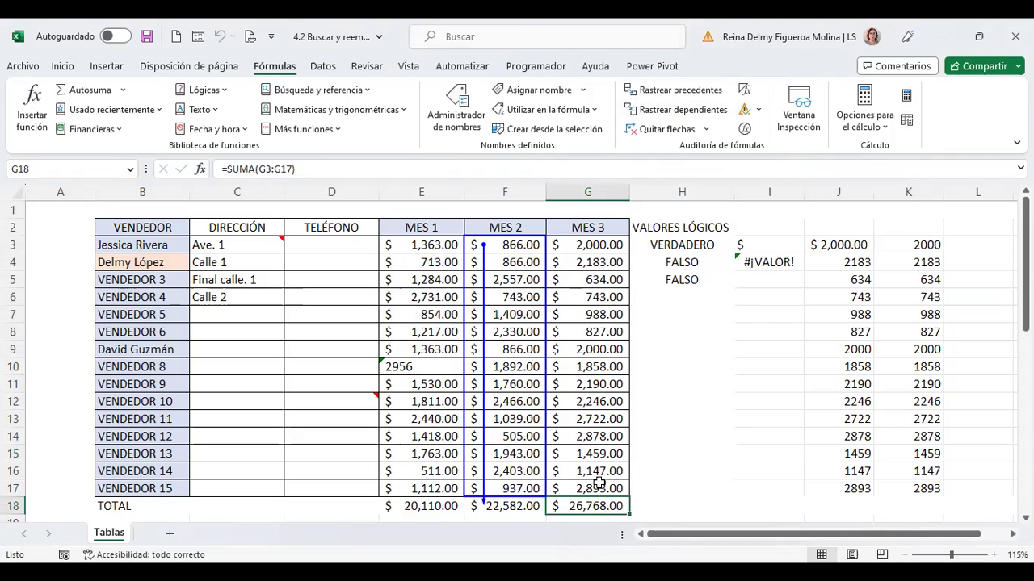
# - Move the VENDEDORES WordArt down-right below Ventas detalladas, to around row 27
pyautogui.scroll(-1, 712, 494)
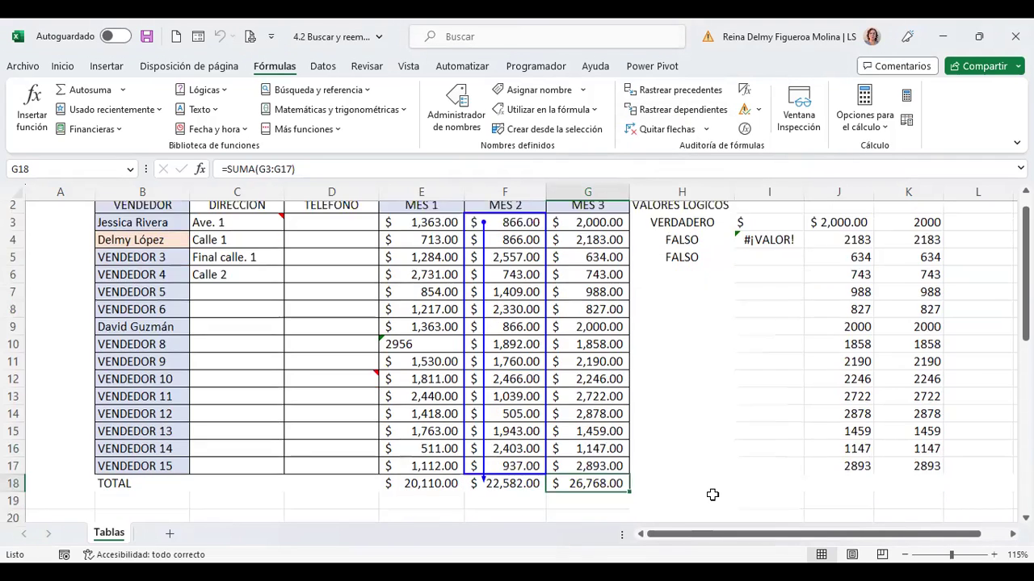
pyautogui.scroll(-2, 699, 498)
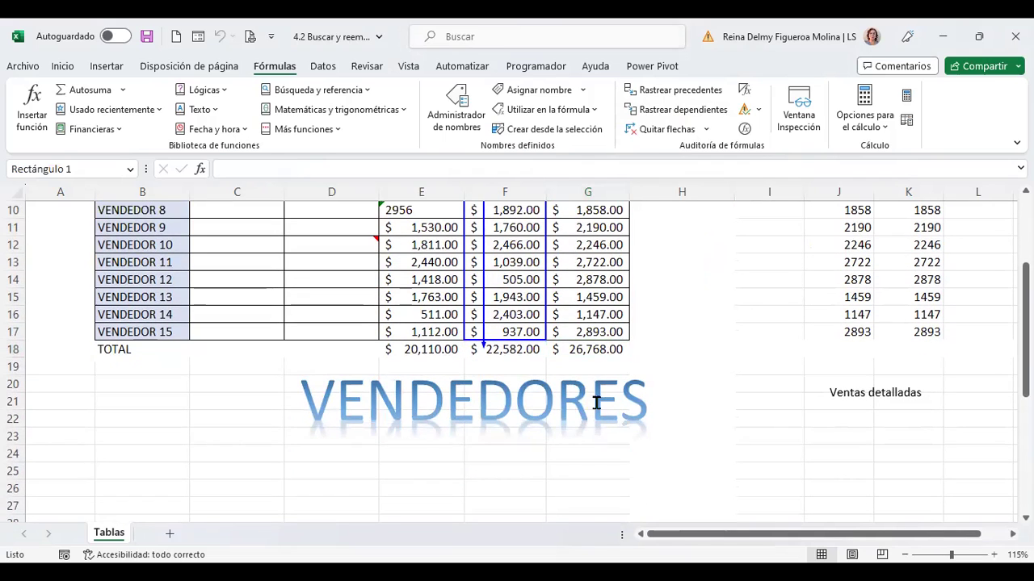
pyautogui.click(595, 396)
pyautogui.moveTo(620, 363); pyautogui.dragTo(788, 461)
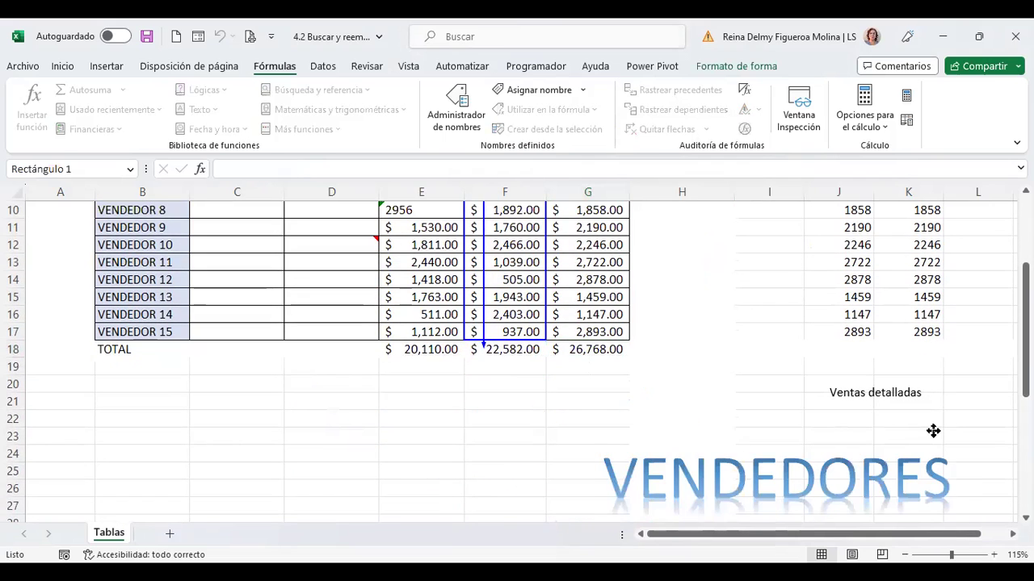
pyautogui.click(766, 333)
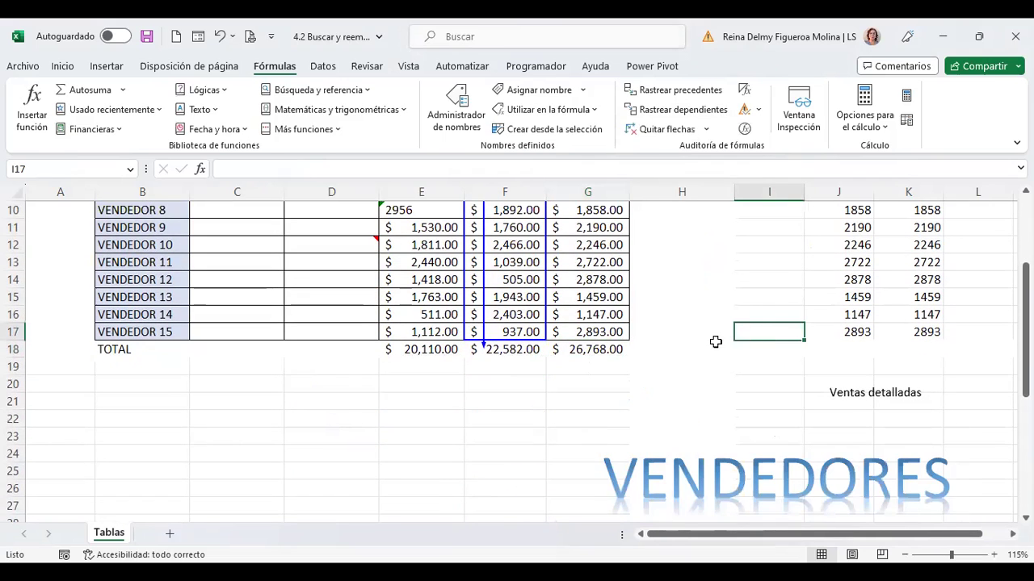
pyautogui.click(599, 351)
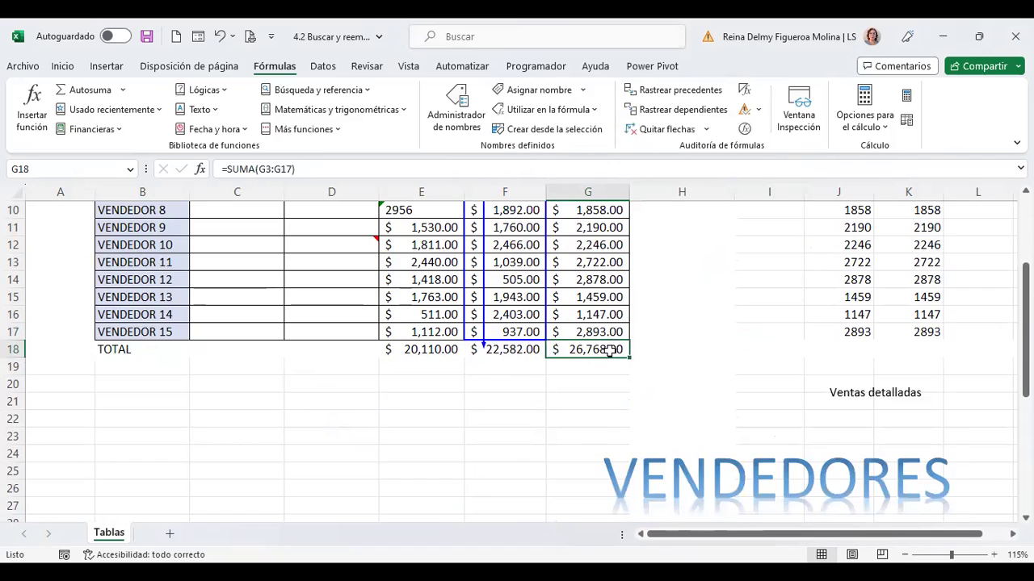
pyautogui.click(157, 382)
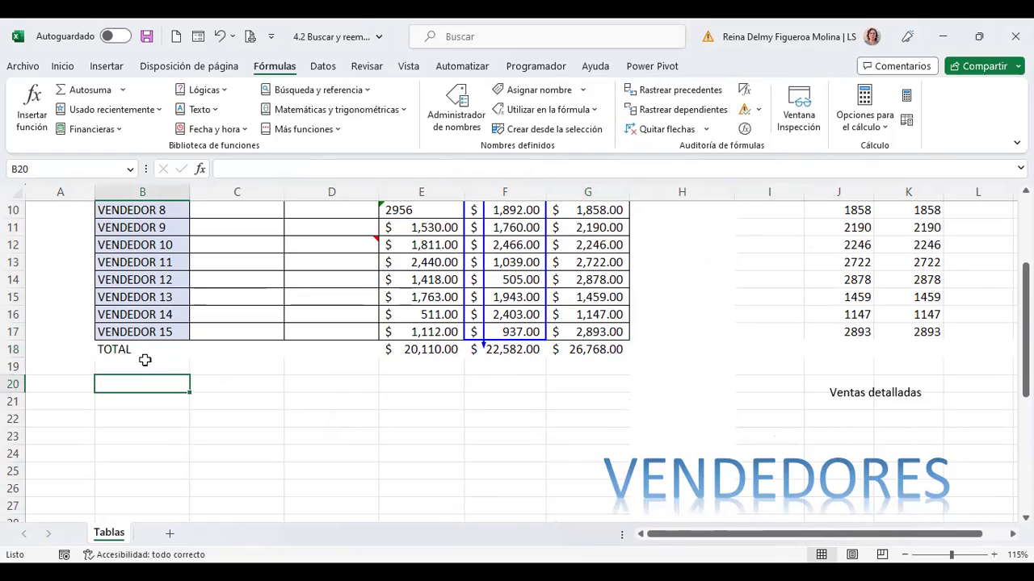
# - Enter the label PORCENTAJE in cell B19 directly under TOTAL
pyautogui.press('Up')
pyautogui.press('Up')
pyautogui.press('Down')
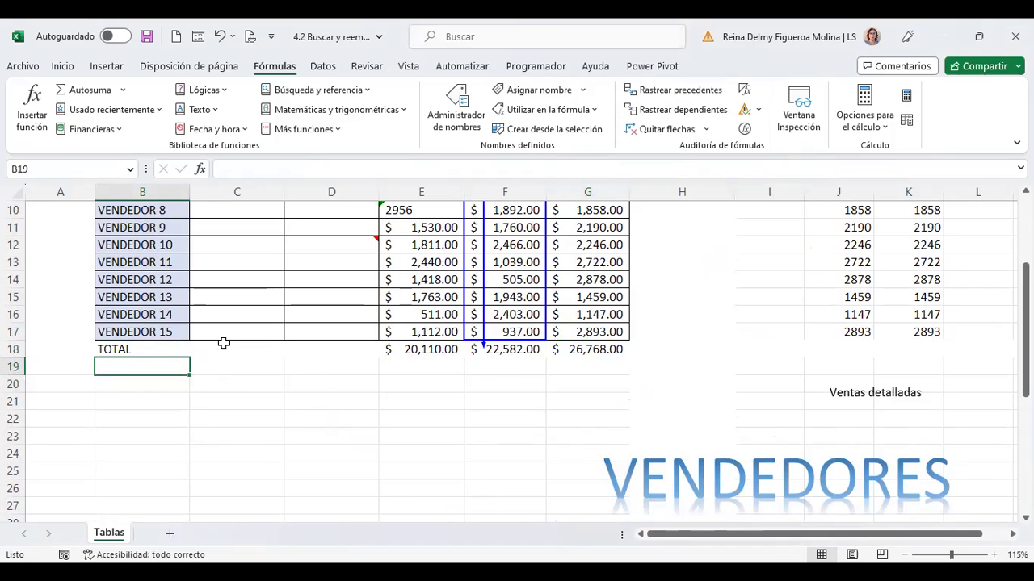
pyautogui.write('pORCENTAJE')
pyautogui.press('Return')
pyautogui.press('Up')
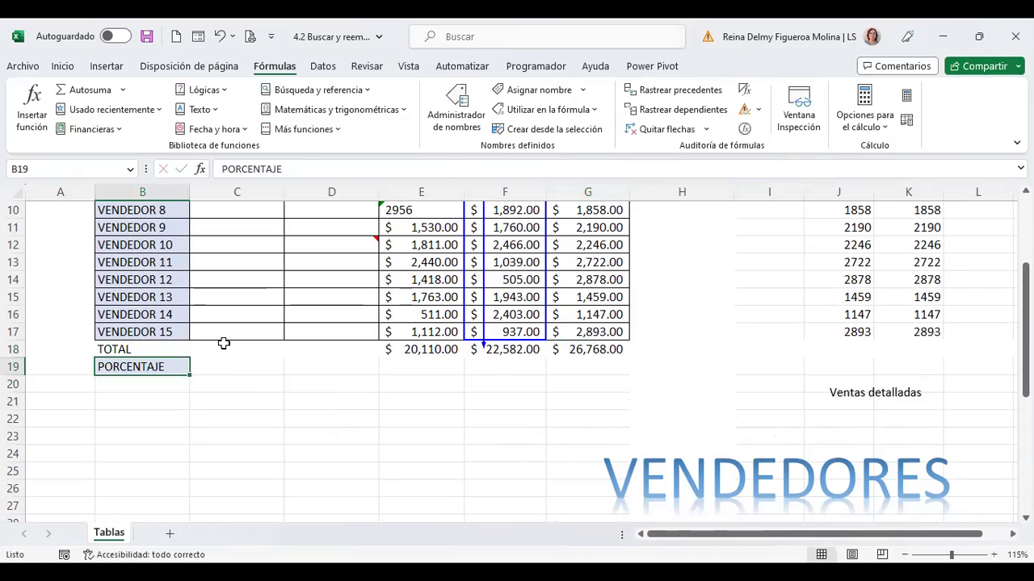
pyautogui.press('Right')
pyautogui.press('Right')
pyautogui.press('Right')
pyautogui.press('Right')
pyautogui.press('Left')
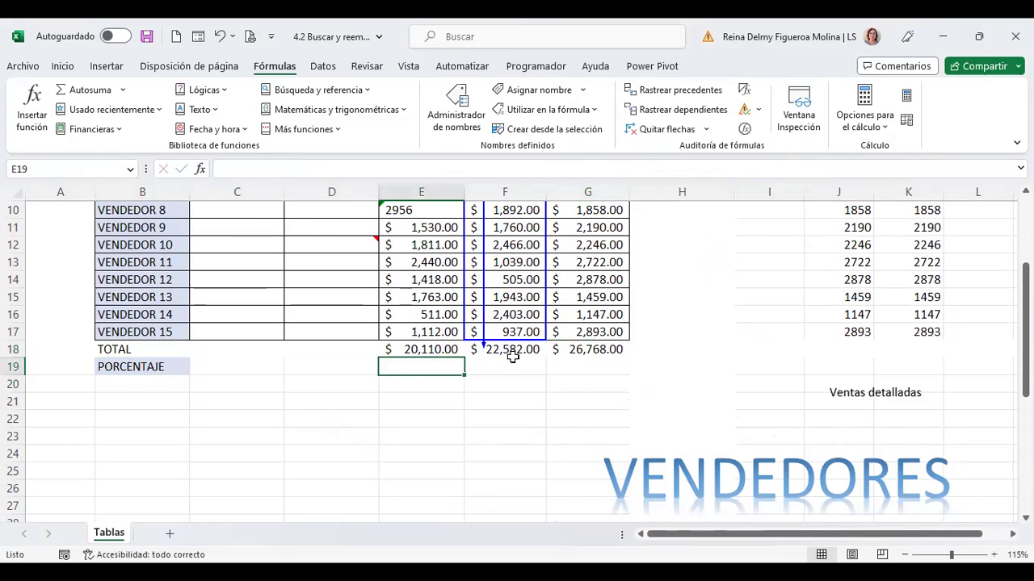
pyautogui.scroll(3, 513, 357)
pyautogui.click(985, 251)
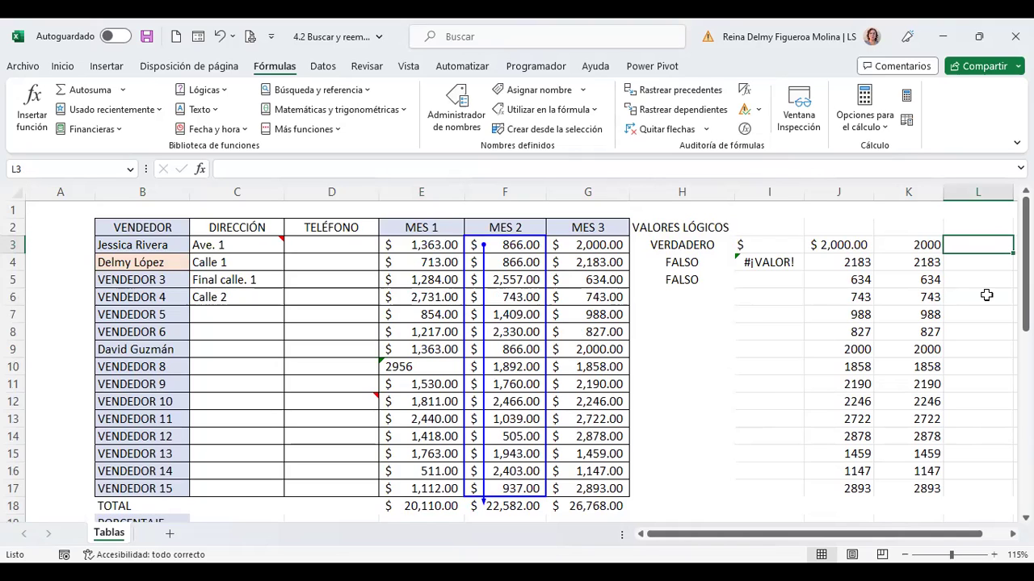
# - Enter the formula =+E3/E18 in L3 to get E3's share of the MES 1 total
pyautogui.write('+')
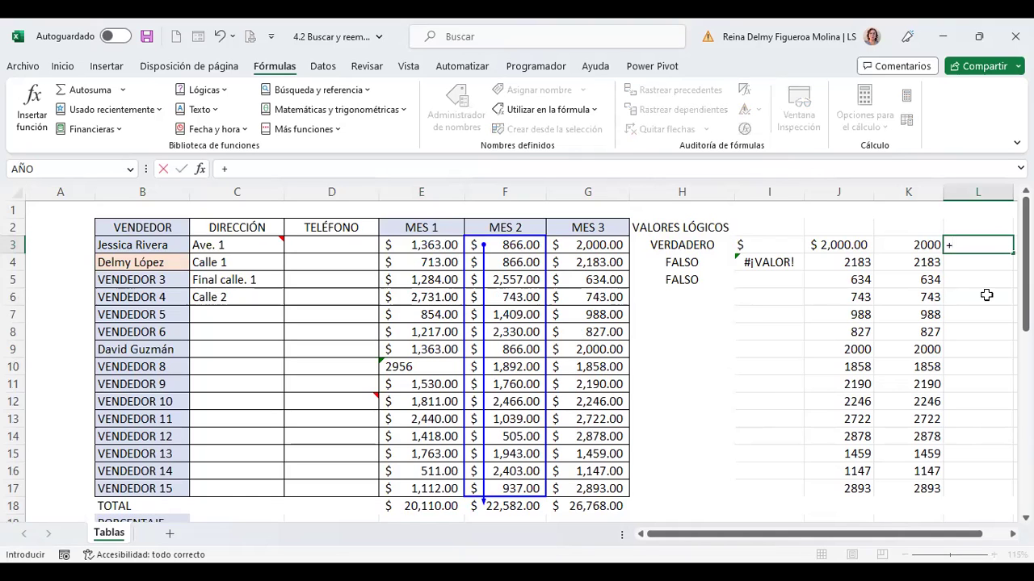
pyautogui.click(432, 243)
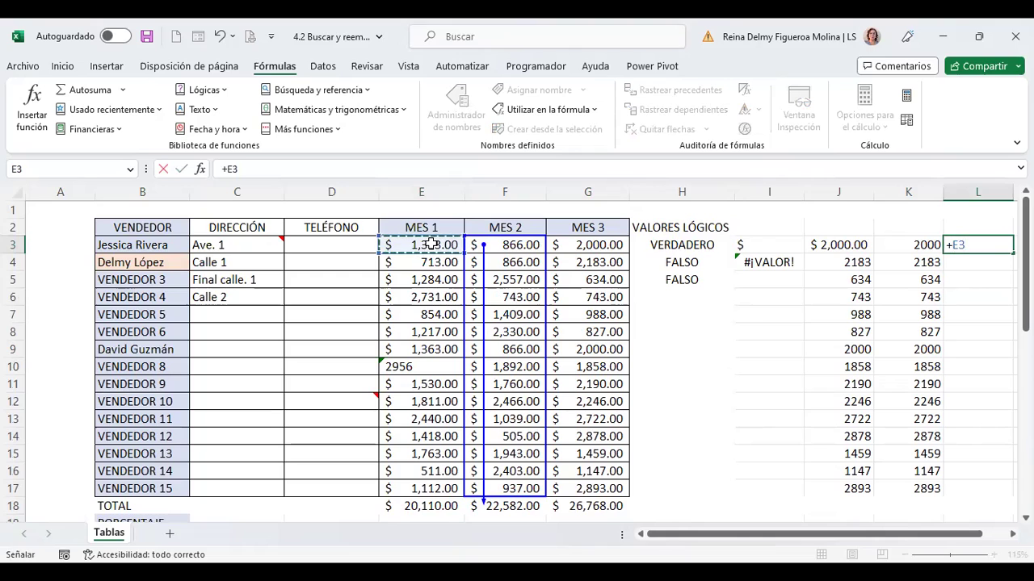
pyautogui.write('/')
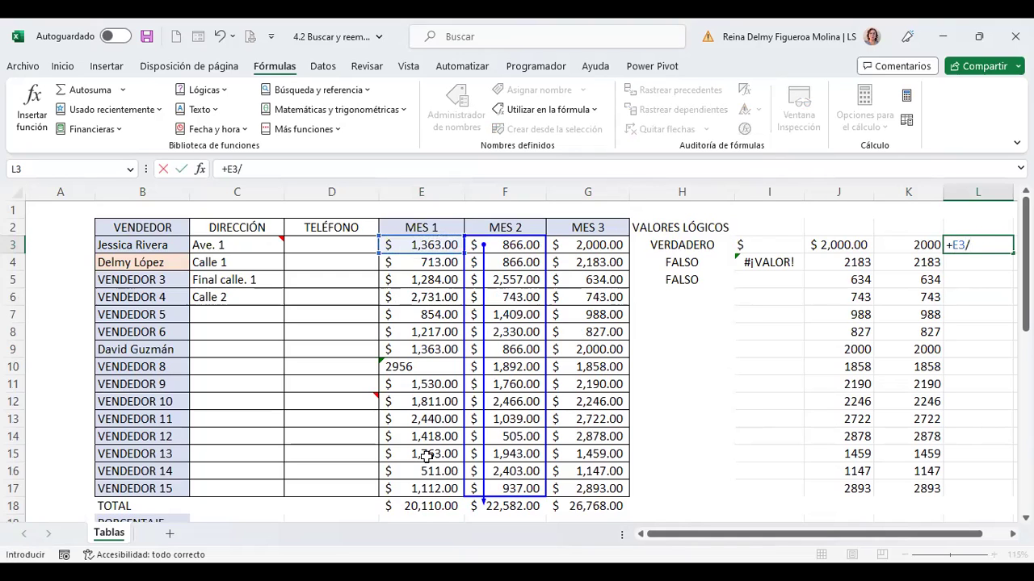
pyautogui.click(433, 504)
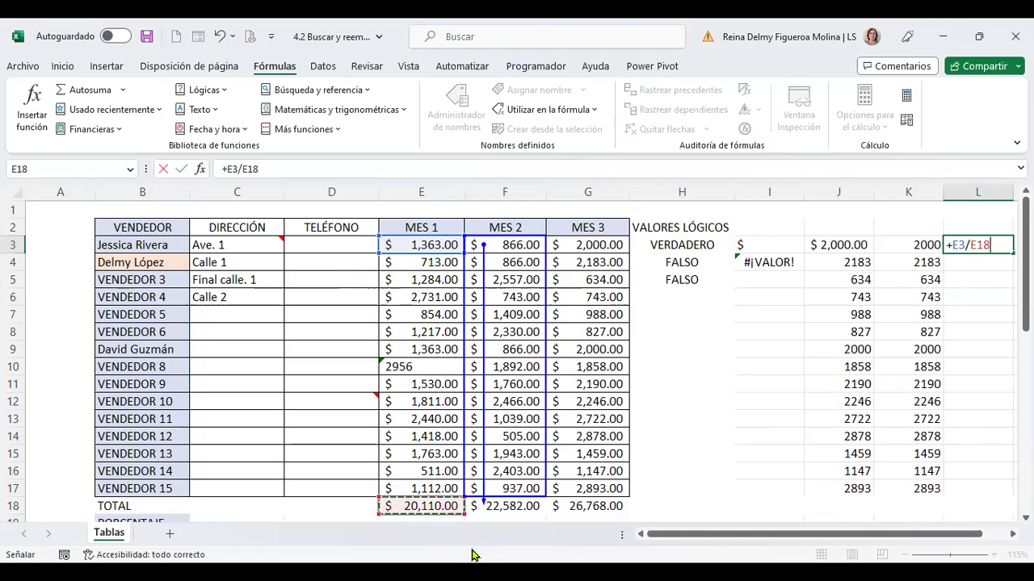
pyautogui.press('Return')
# - Format L3 as Porcentaje so it shows 6.78%
pyautogui.click(974, 249)
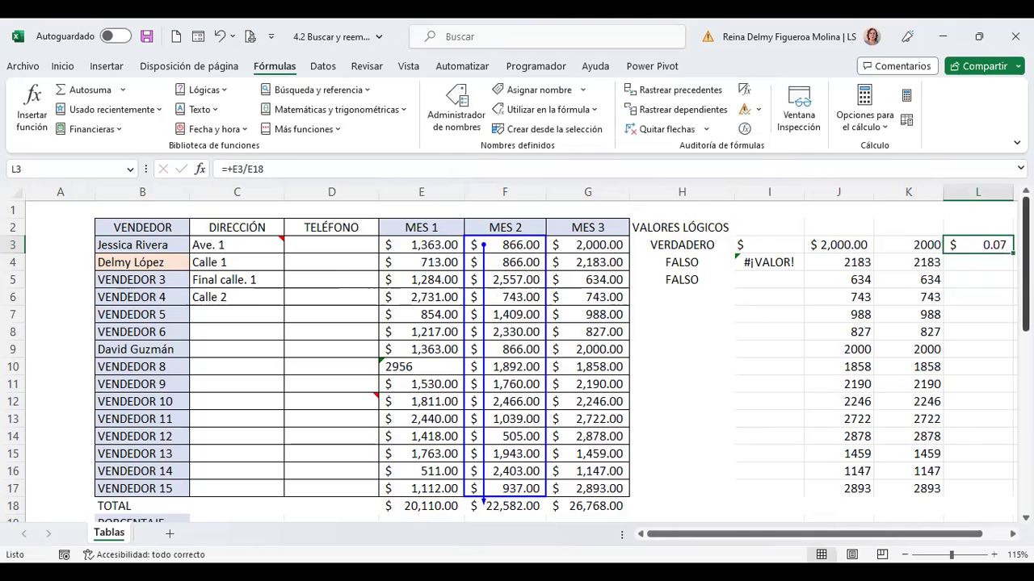
pyautogui.click(62, 66)
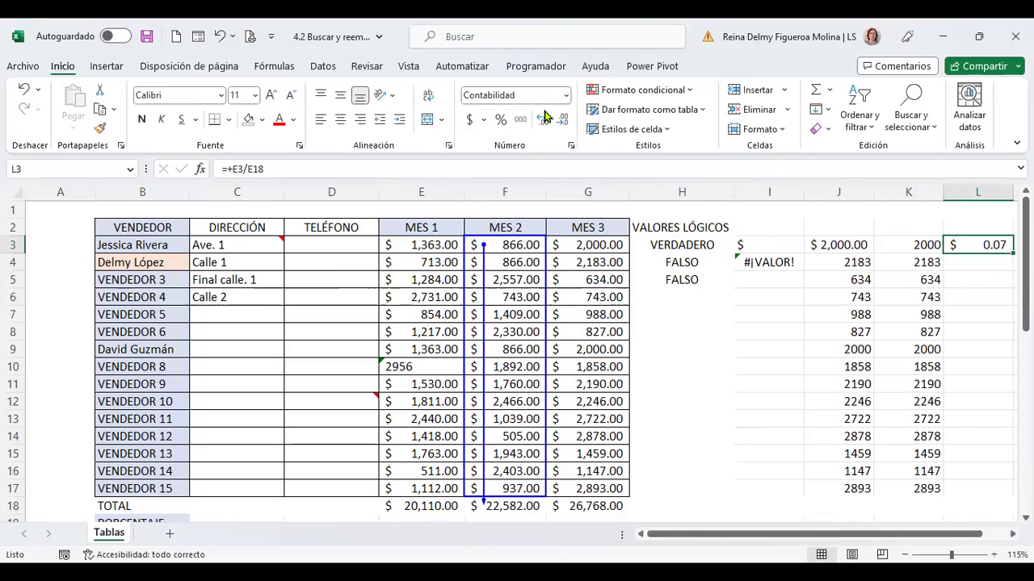
pyautogui.click(568, 96)
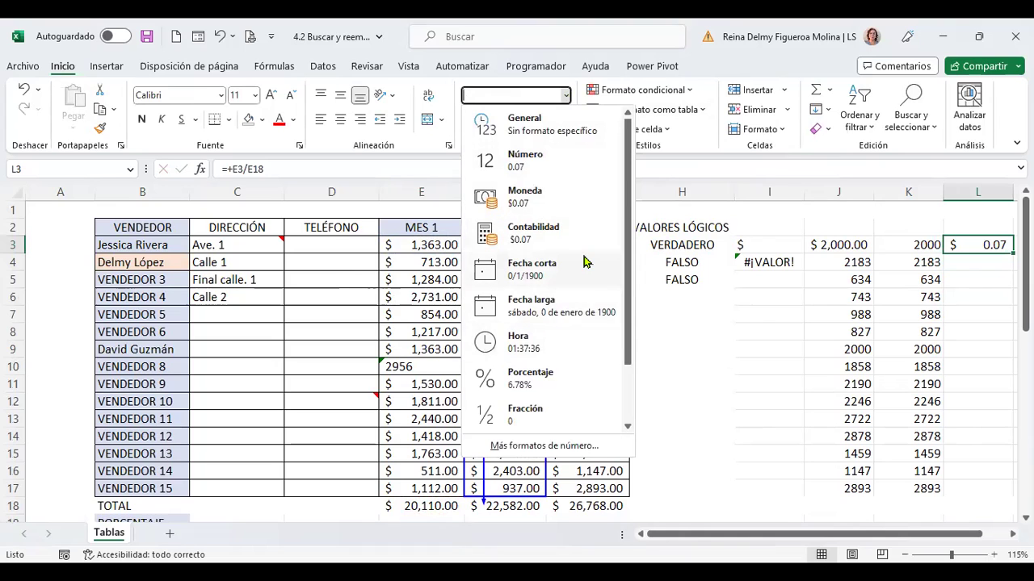
pyautogui.scroll(-1, 569, 307)
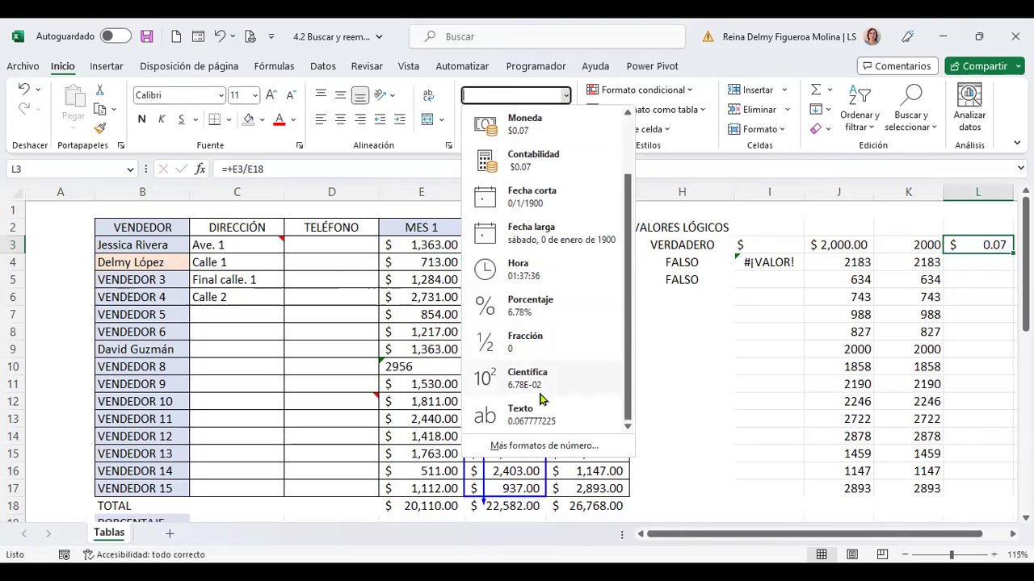
pyautogui.click(554, 303)
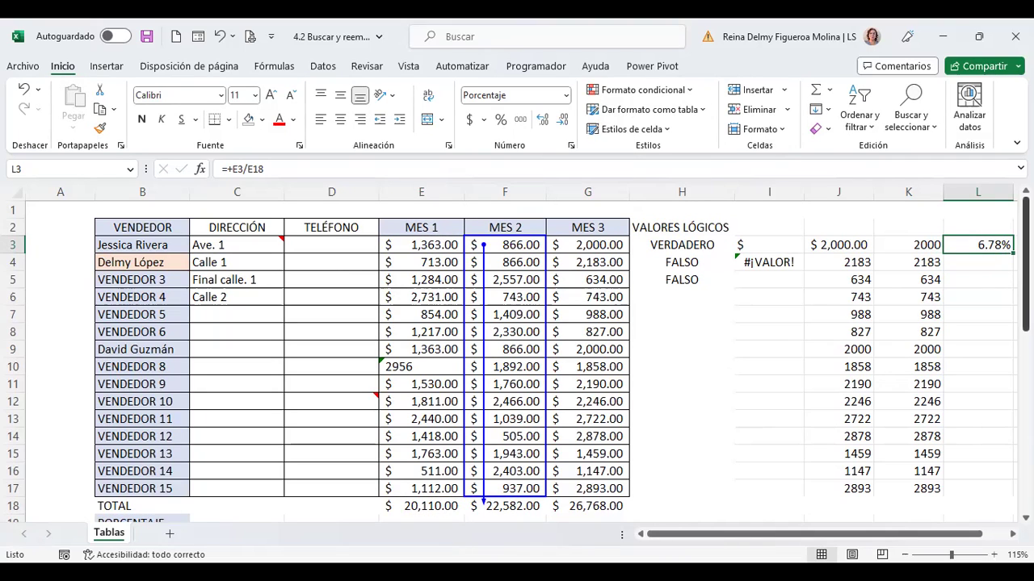
pyautogui.press('F2')
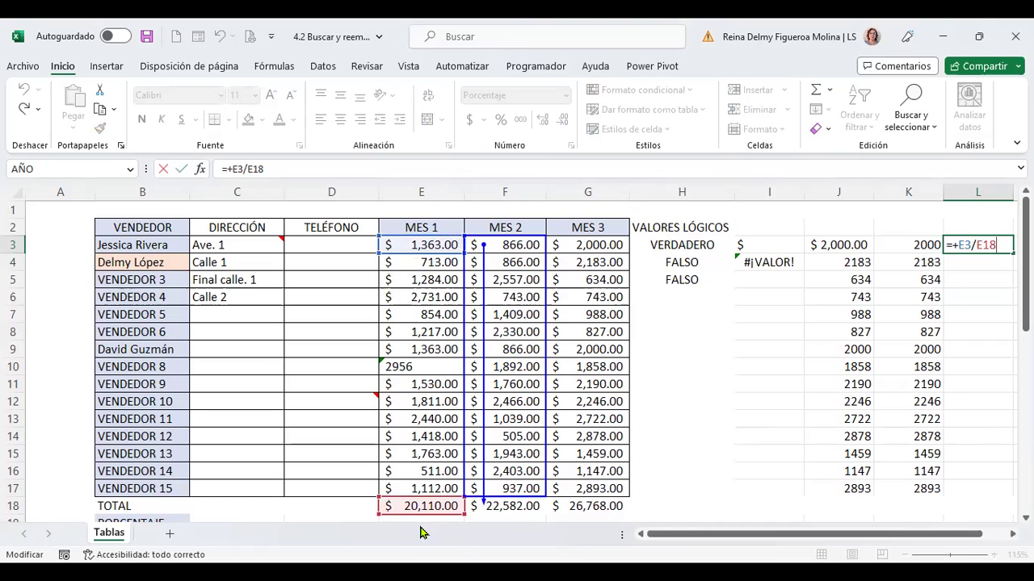
pyautogui.press('Return')
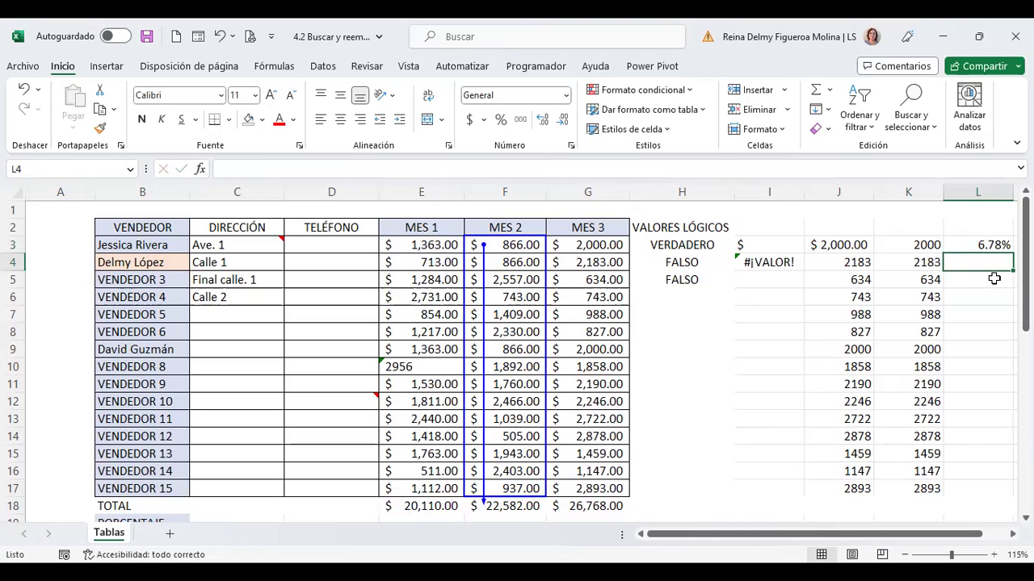
pyautogui.click(986, 244)
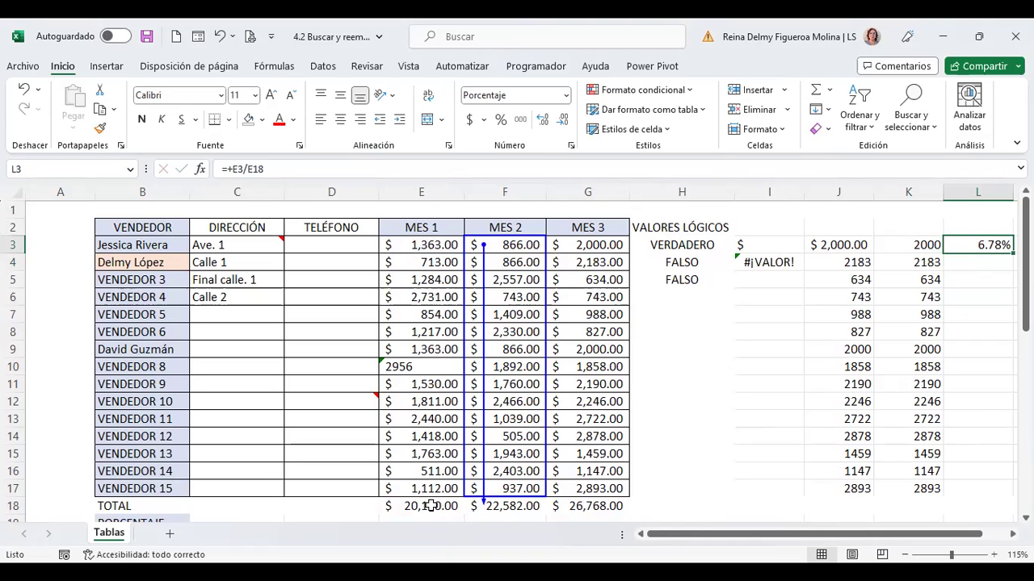
pyautogui.click(432, 505)
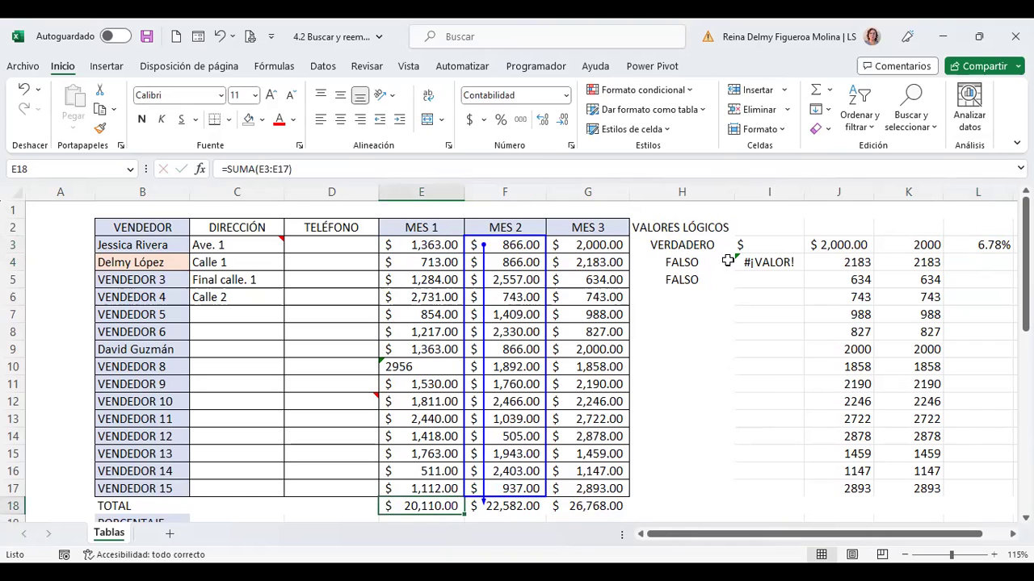
pyautogui.press('F5')
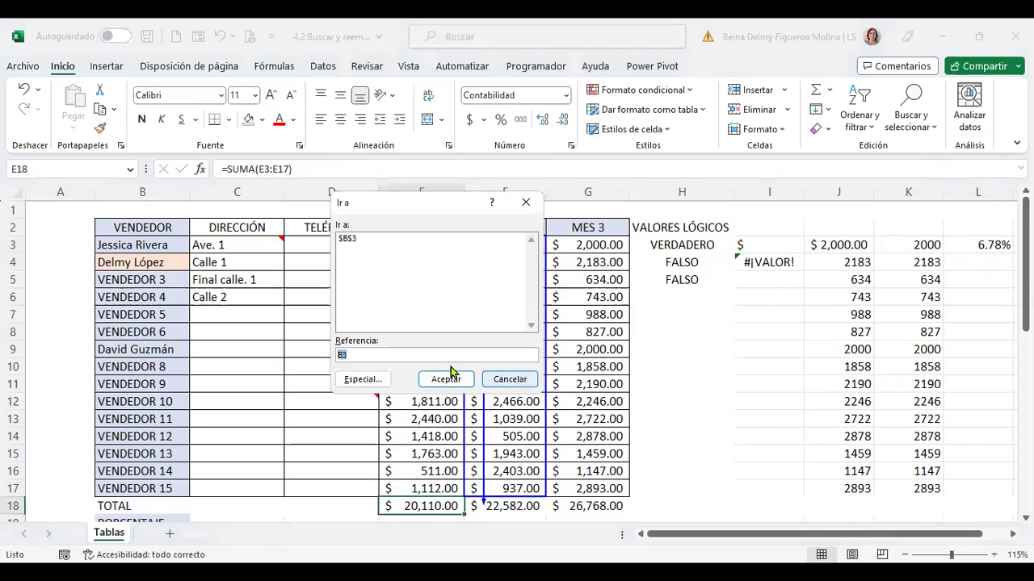
pyautogui.click(371, 382)
pyautogui.click(514, 262)
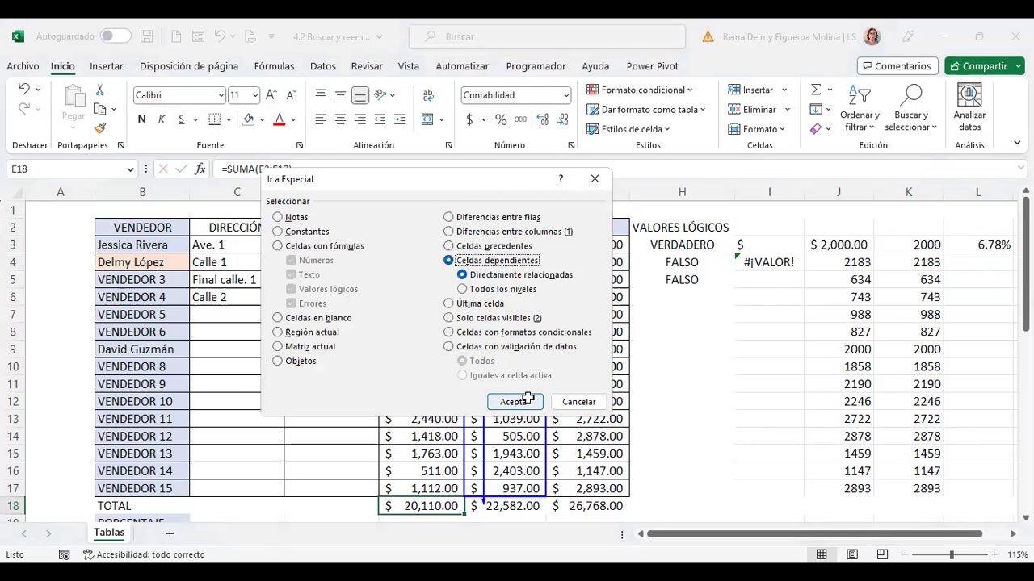
pyautogui.click(529, 400)
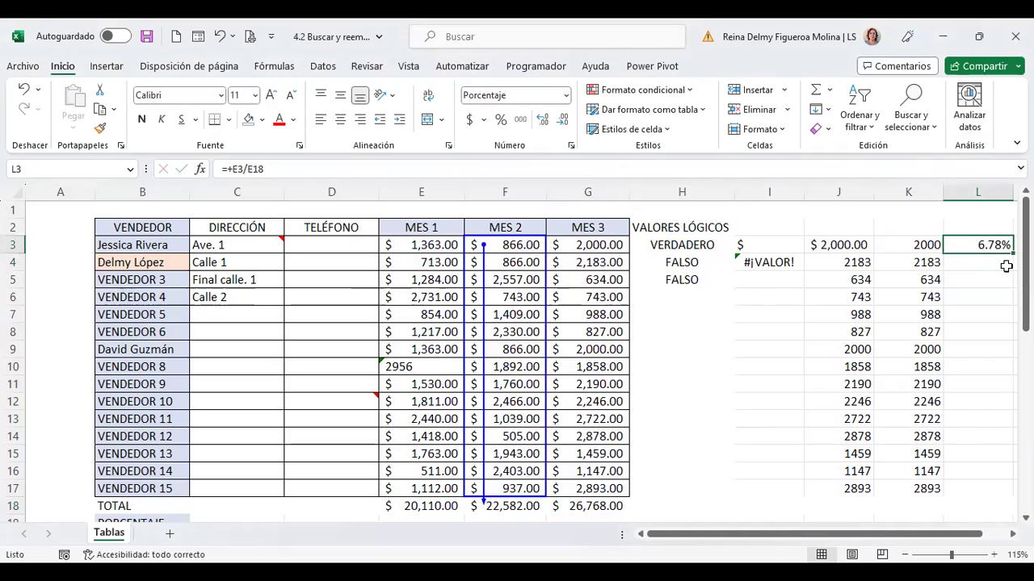
pyautogui.doubleClick(995, 244)
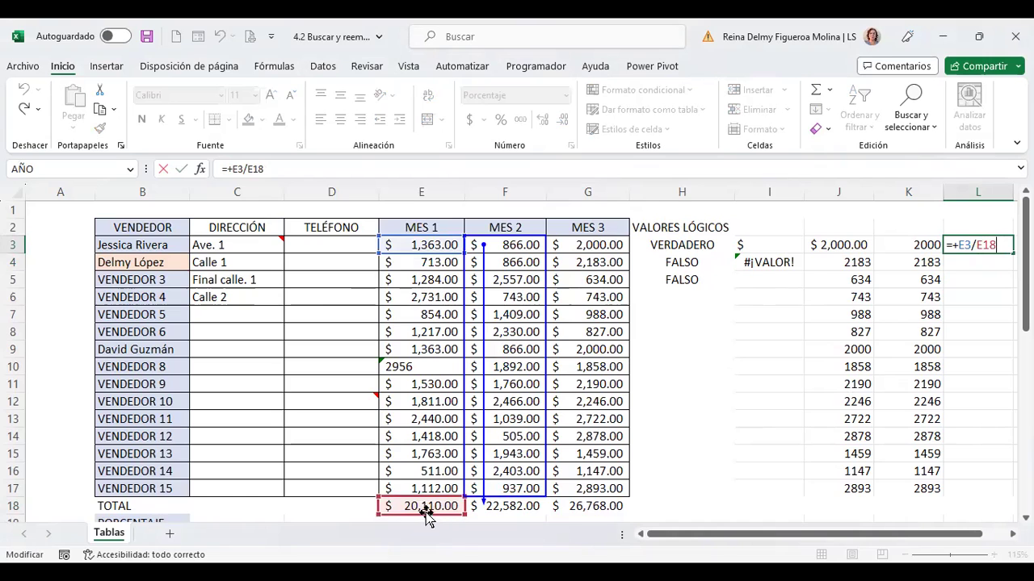
pyautogui.hotkey('ctrl', 'Return')
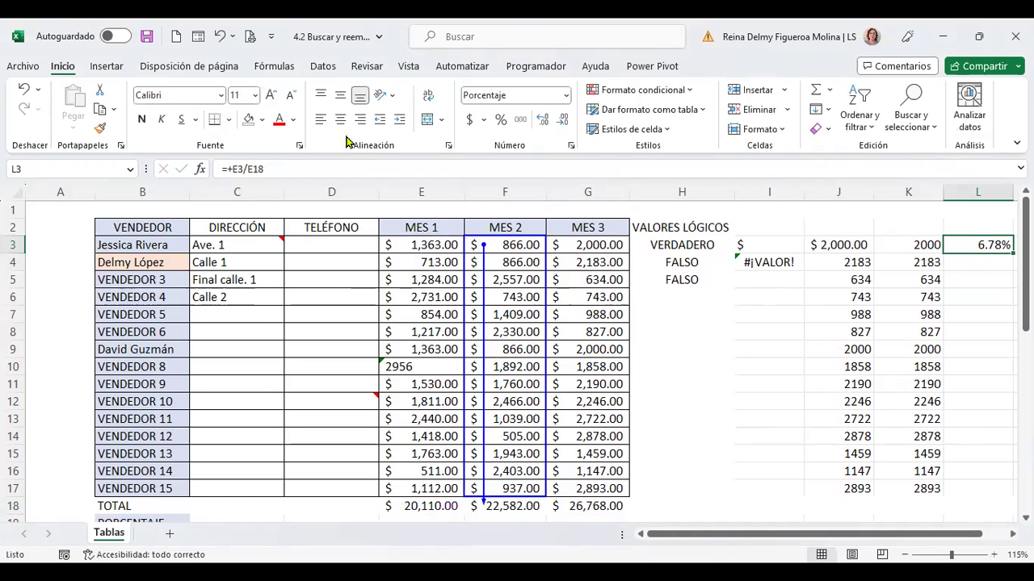
pyautogui.click(273, 66)
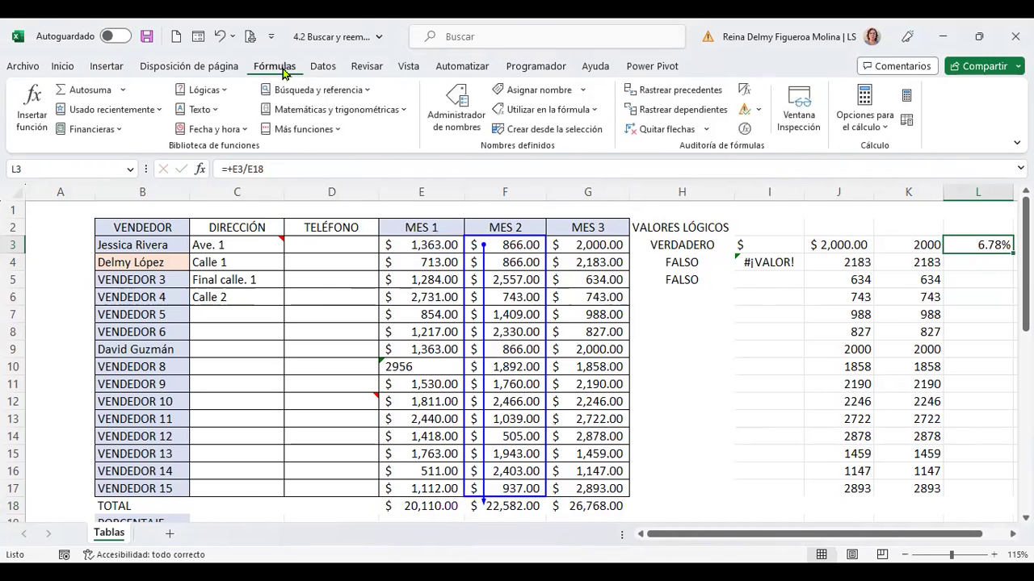
pyautogui.click(695, 113)
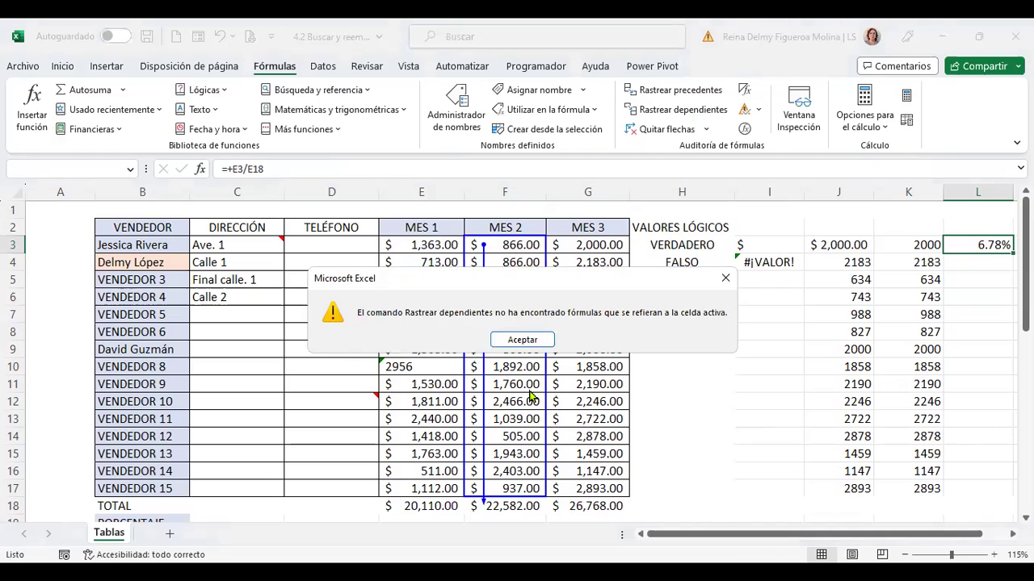
pyautogui.click(523, 340)
pyautogui.click(426, 507)
pyautogui.click(677, 111)
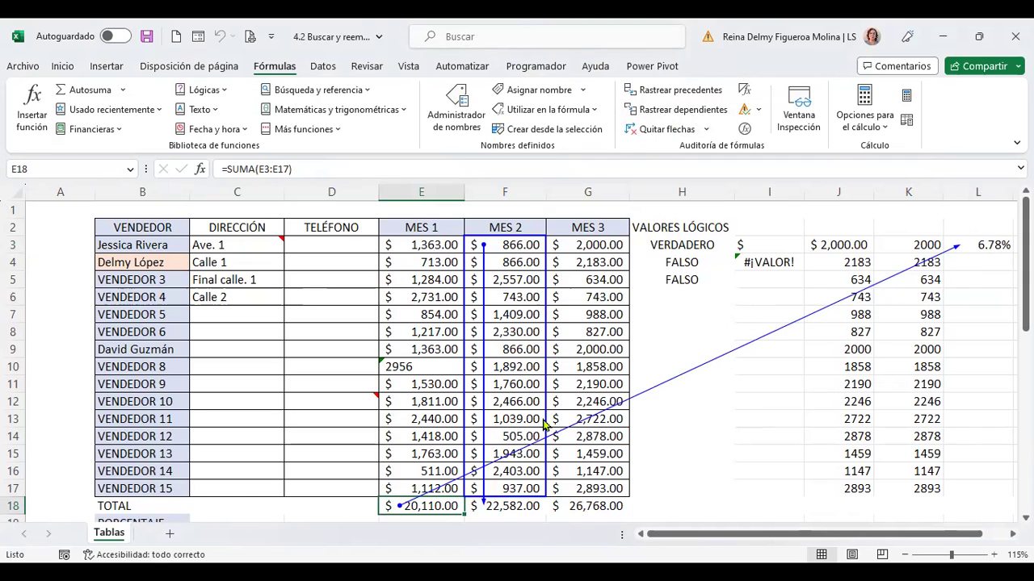
pyautogui.click(653, 135)
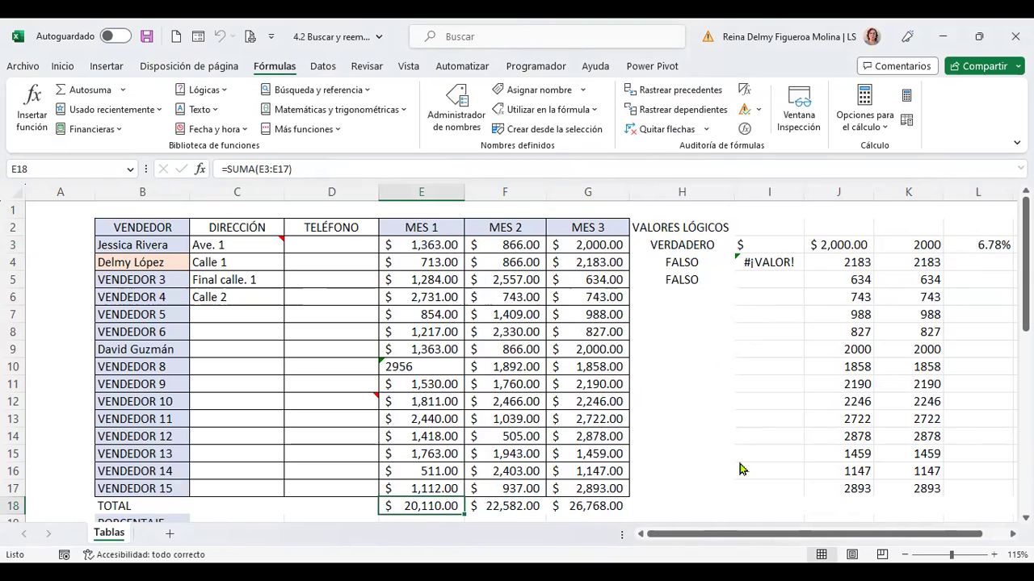
# - Jump to the sheet's last used cell, L43, via Go To Special > Última celda
pyautogui.press('F5')
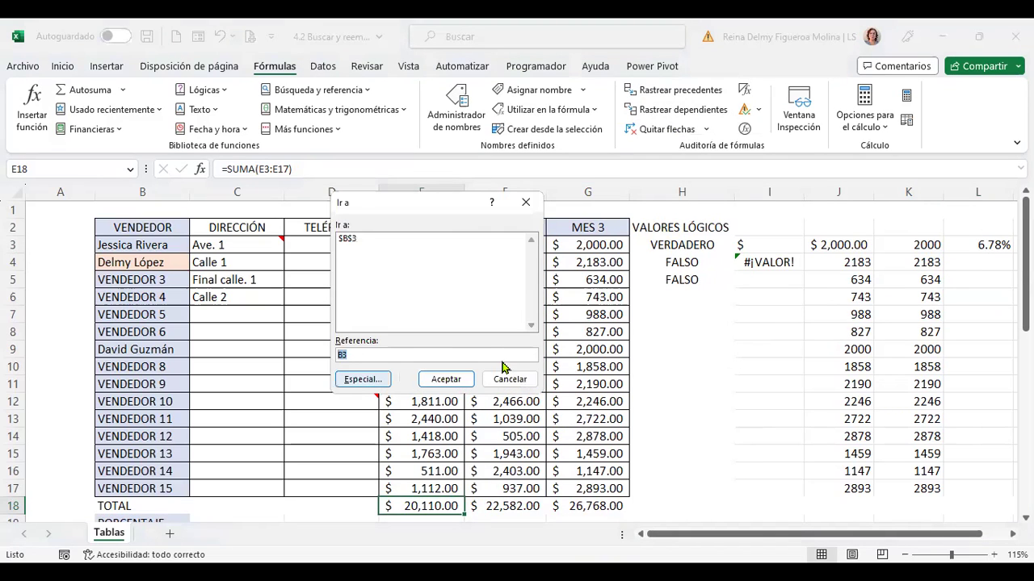
pyautogui.hotkey('alt', 'e')
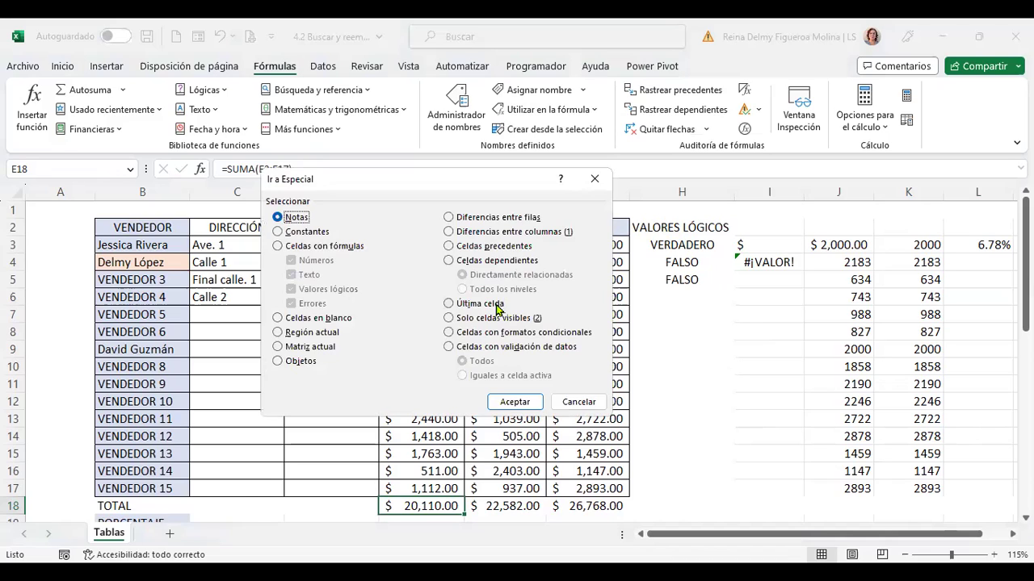
pyautogui.click(450, 303)
pyautogui.click(533, 403)
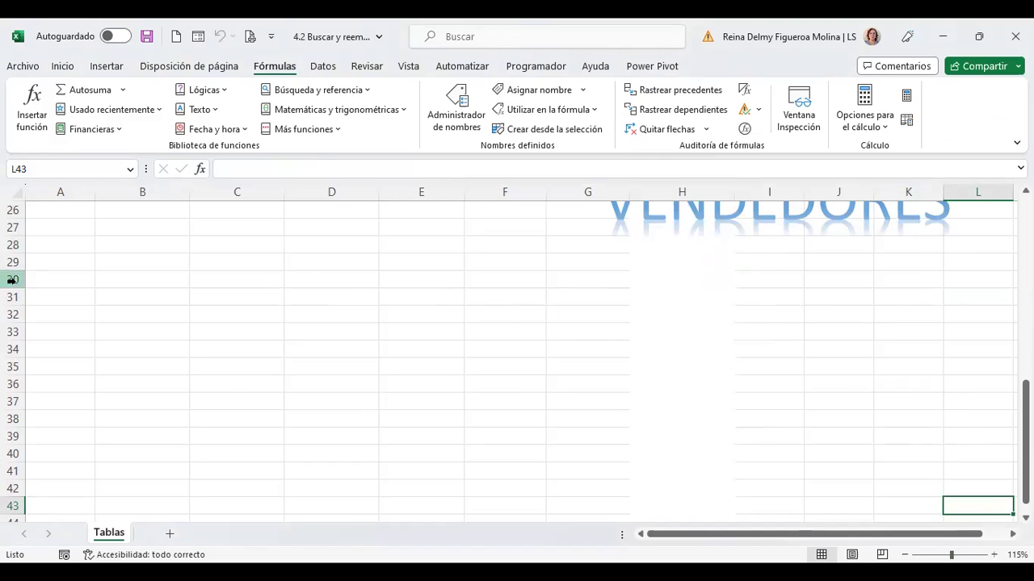
# - Delete empty rows 29 through 75 and check the last used cell with Ctrl+End
pyautogui.moveTo(12, 261); pyautogui.dragTo(11, 274)
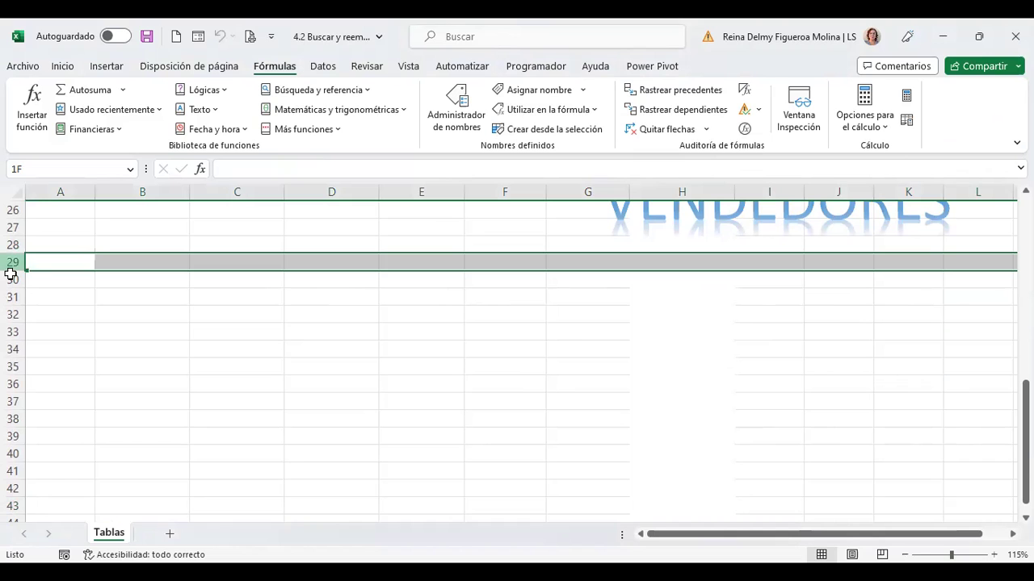
pyautogui.moveTo(30, 319); pyautogui.dragTo(16, 310)
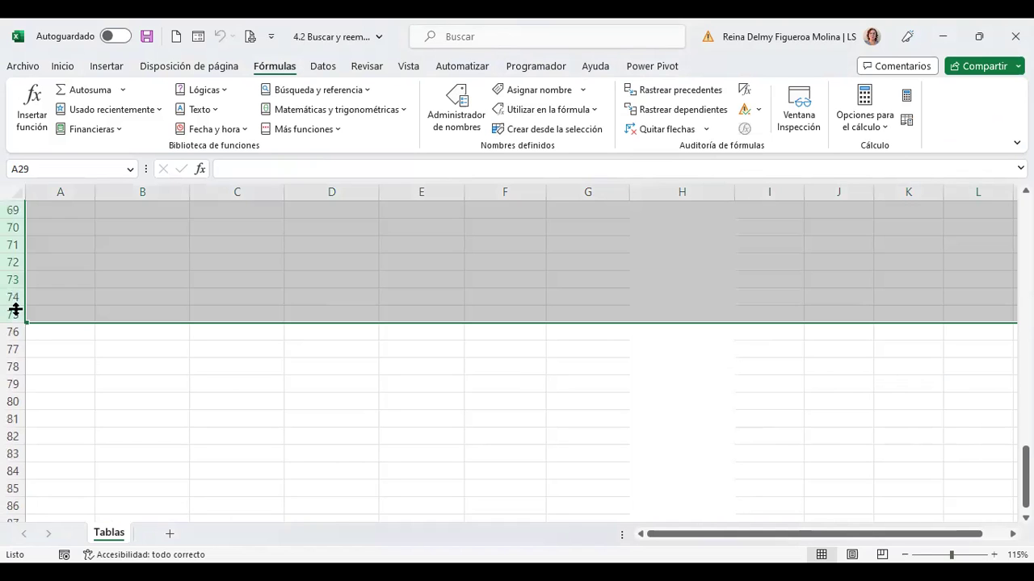
pyautogui.rightClick(16, 310)
pyautogui.click(84, 450)
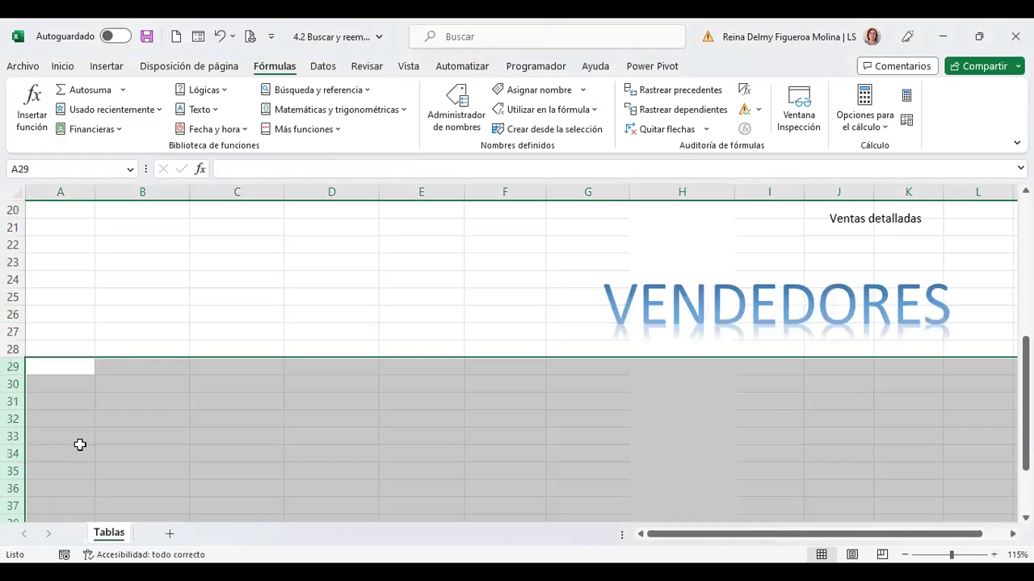
pyautogui.hotkey('ctrl', 'Home')
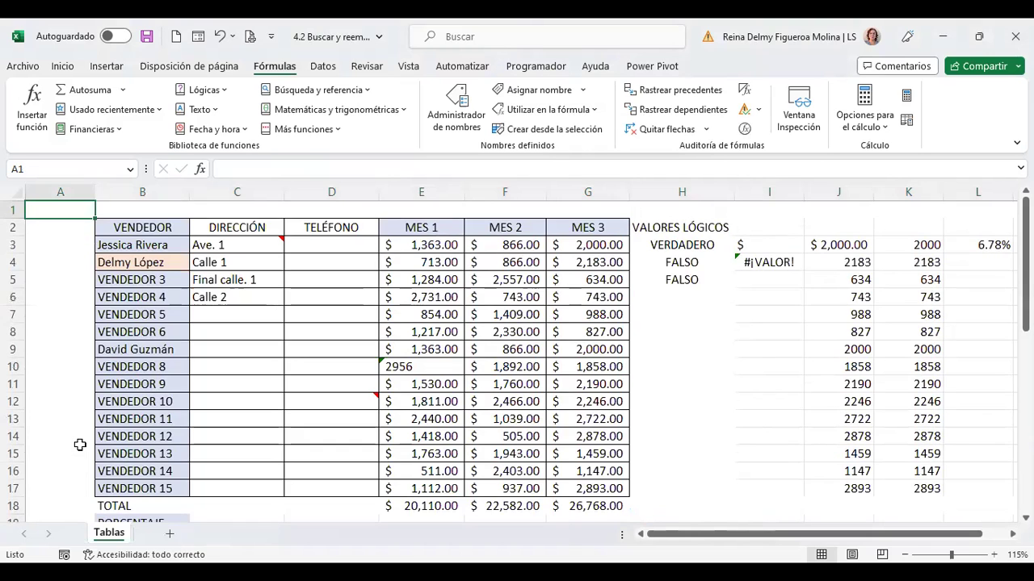
pyautogui.hotkey('ctrl', 'End')
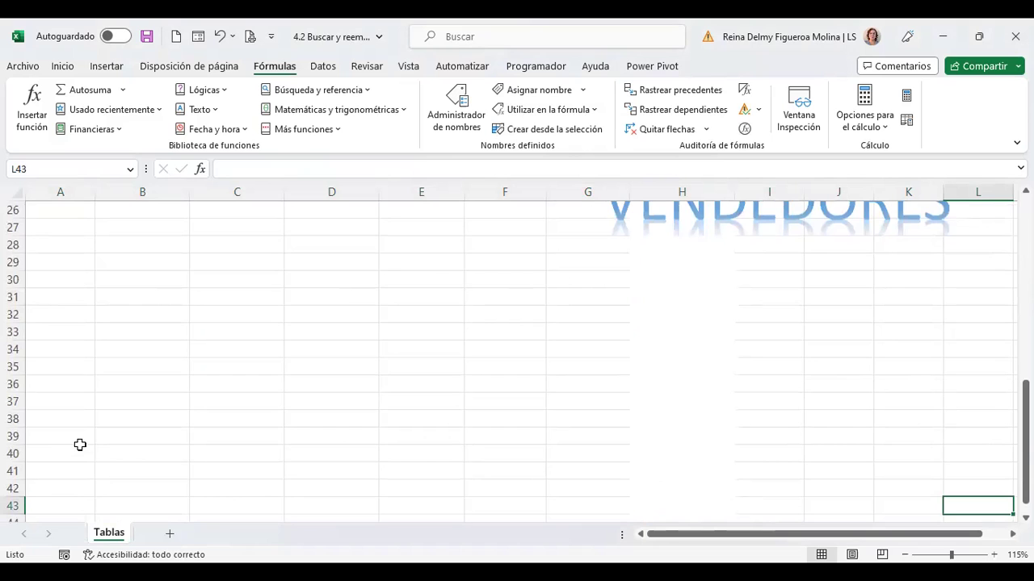
pyautogui.hotkey('ctrl', 'Home')
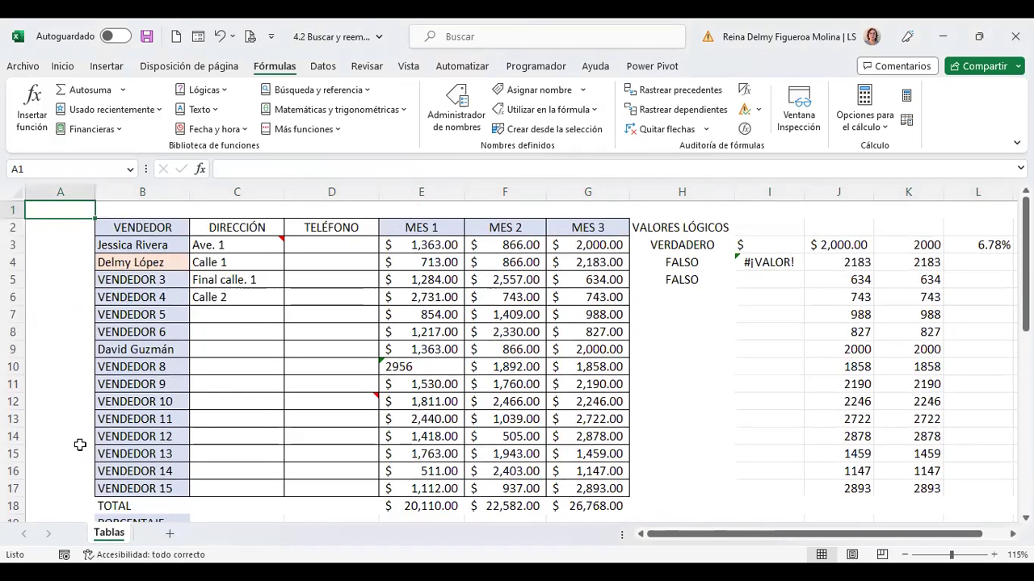
pyautogui.hotkey('ctrl', 'End')
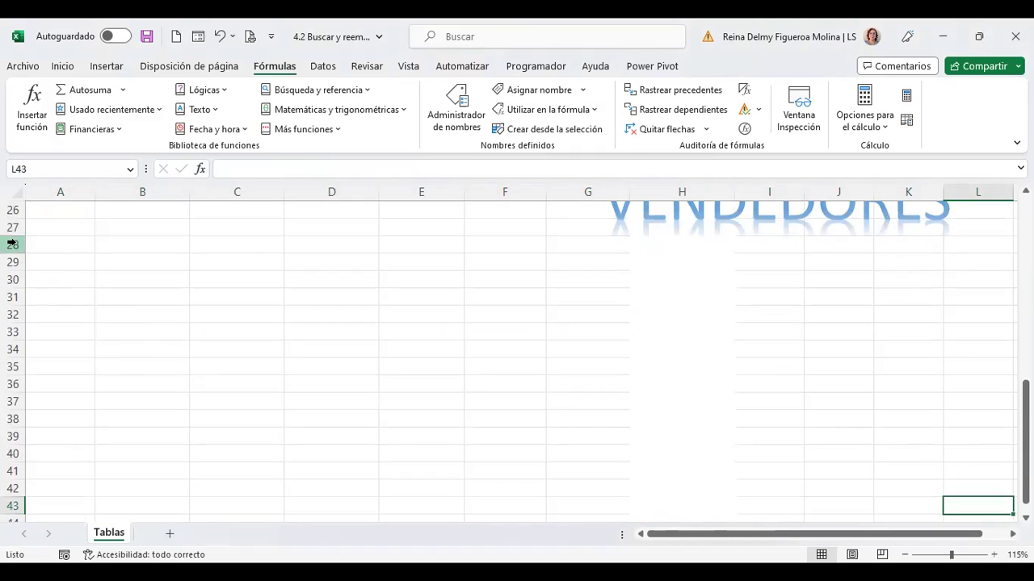
# - Delete the remaining blank rows from row 28 downward and recheck the last used cell
pyautogui.moveTo(12, 245)
pyautogui.mouseDown()
pyautogui.moveTo(24, 445)
pyautogui.moveTo(12, 436)
pyautogui.mouseUp()
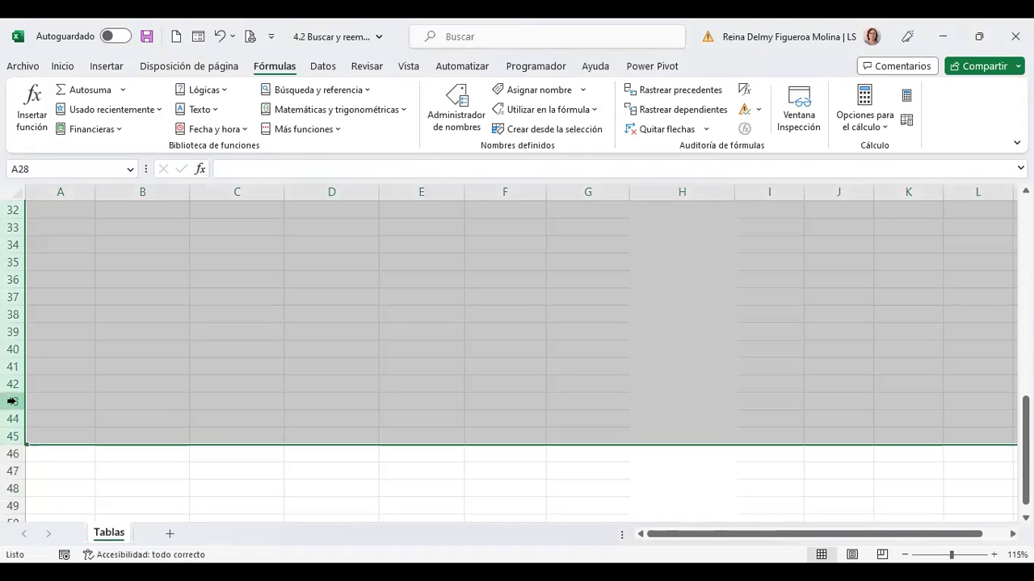
pyautogui.rightClick(13, 401)
pyautogui.click(95, 279)
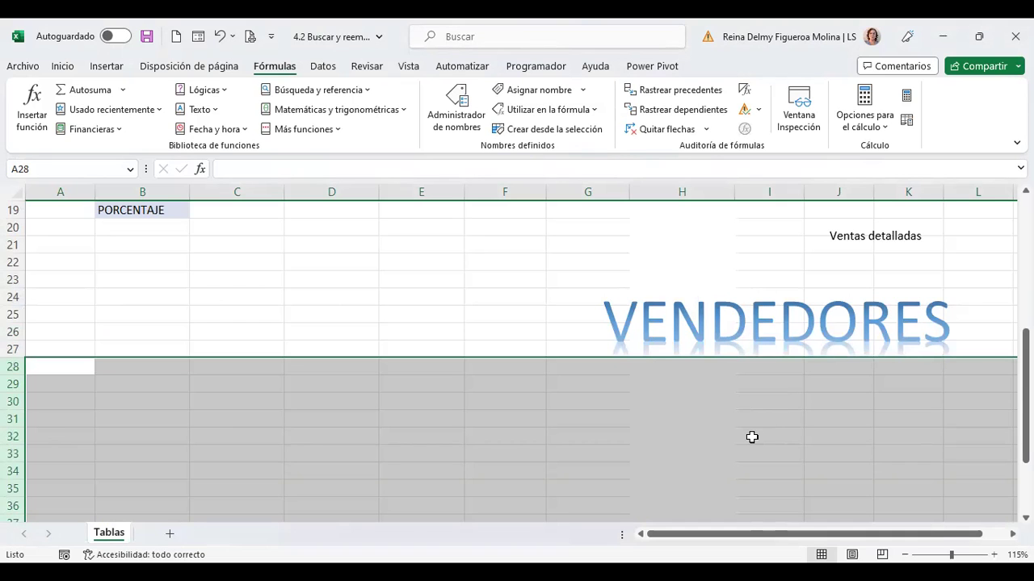
pyautogui.hotkey('ctrl', 'Home')
pyautogui.hotkey('ctrl', 'End')
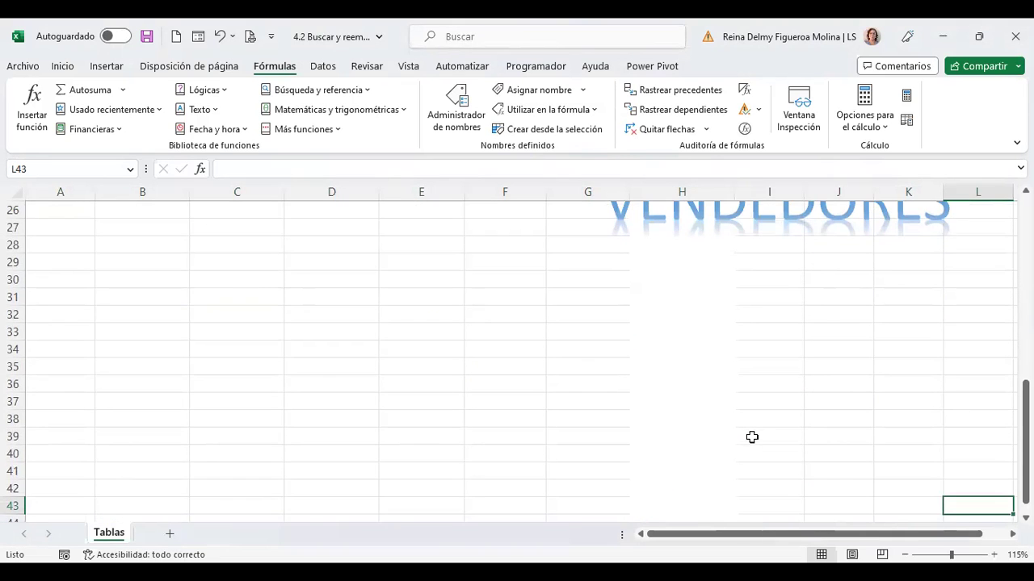
pyautogui.hotkey('ctrl', 'Home')
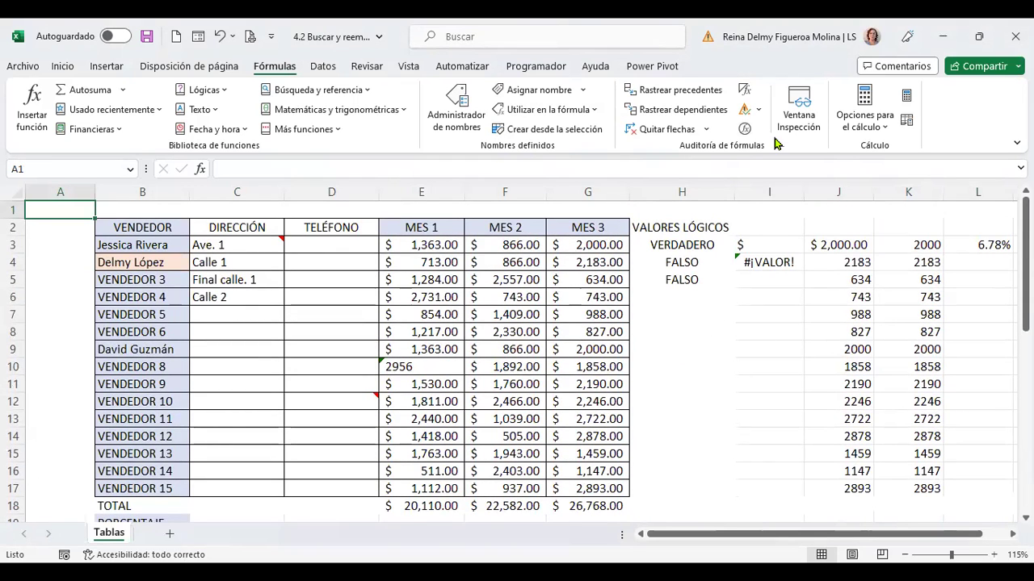
# - Select only the visible cells via Go To Special > Solo celdas visibles
pyautogui.click(654, 401)
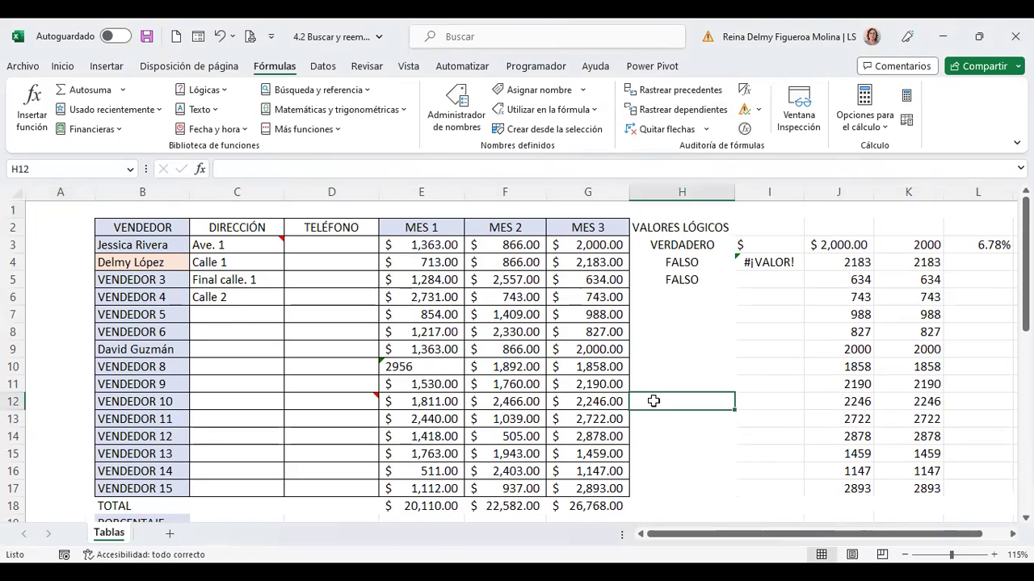
pyautogui.press('F5')
pyautogui.click(353, 381)
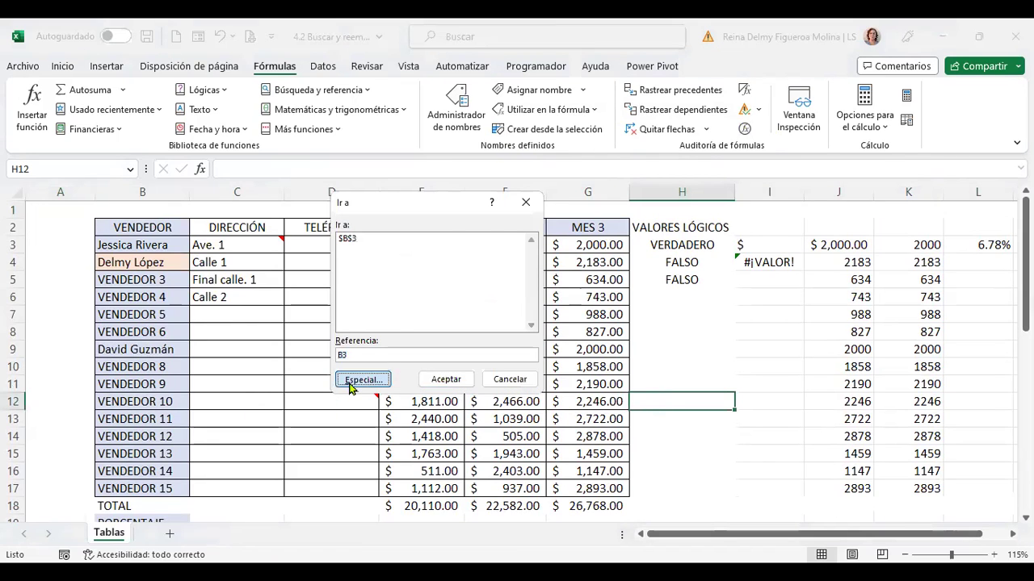
pyautogui.click(353, 382)
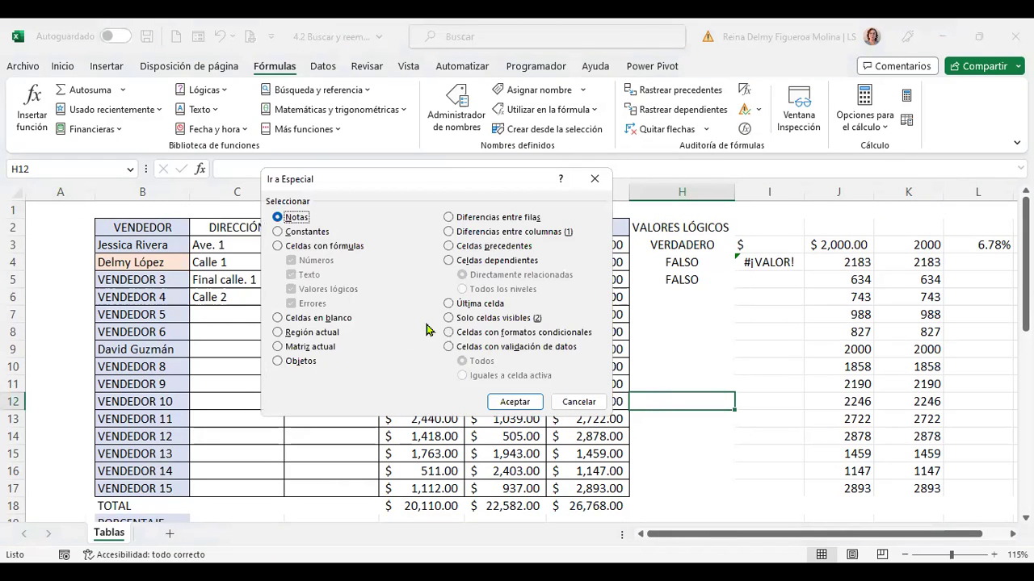
pyautogui.click(475, 319)
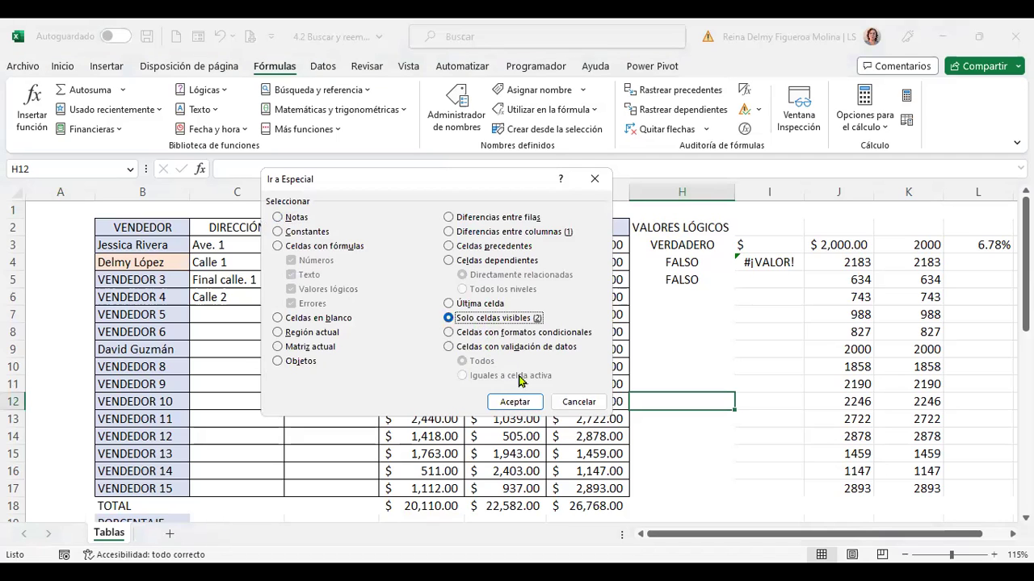
pyautogui.click(526, 403)
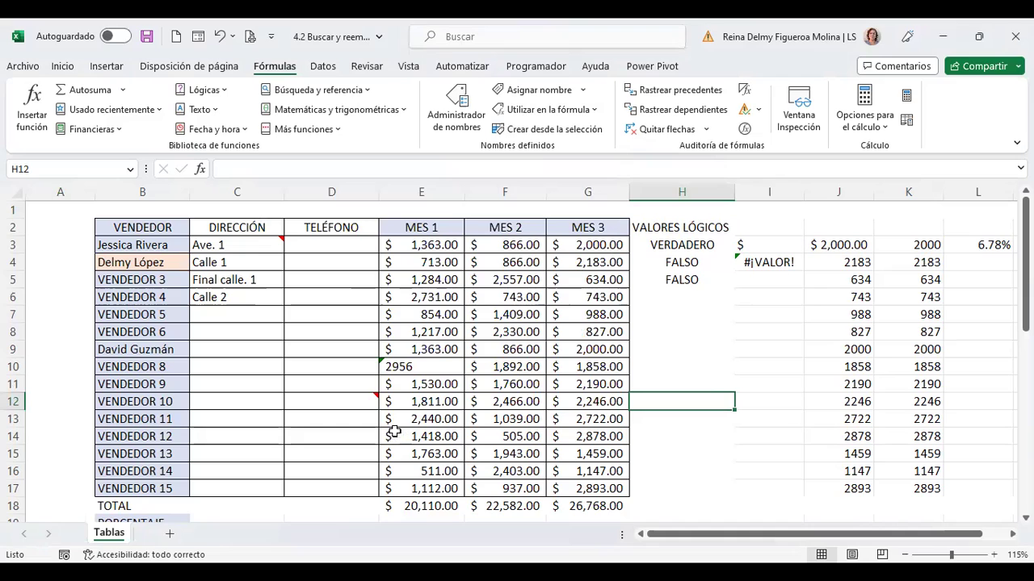
# - Hide columns H and I holding the VALORES LÓGICOS results
pyautogui.click(707, 187)
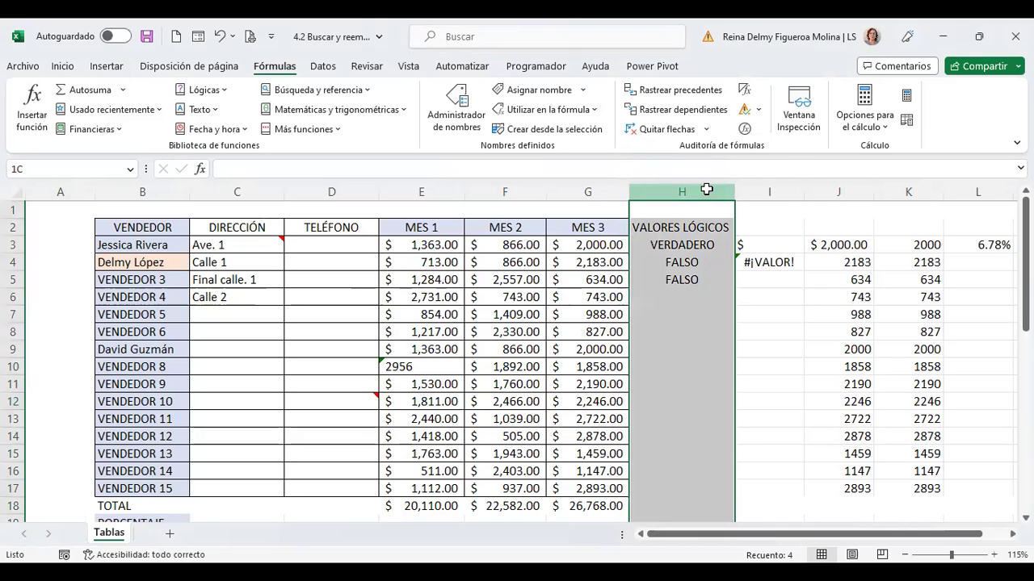
pyautogui.moveTo(707, 189); pyautogui.dragTo(781, 189)
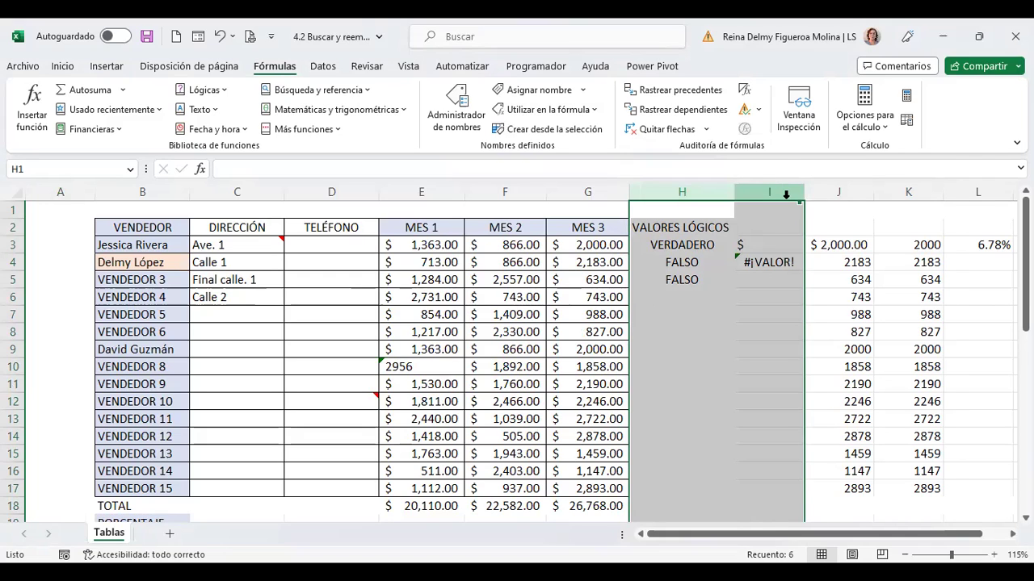
pyautogui.rightClick(785, 194)
pyautogui.click(832, 459)
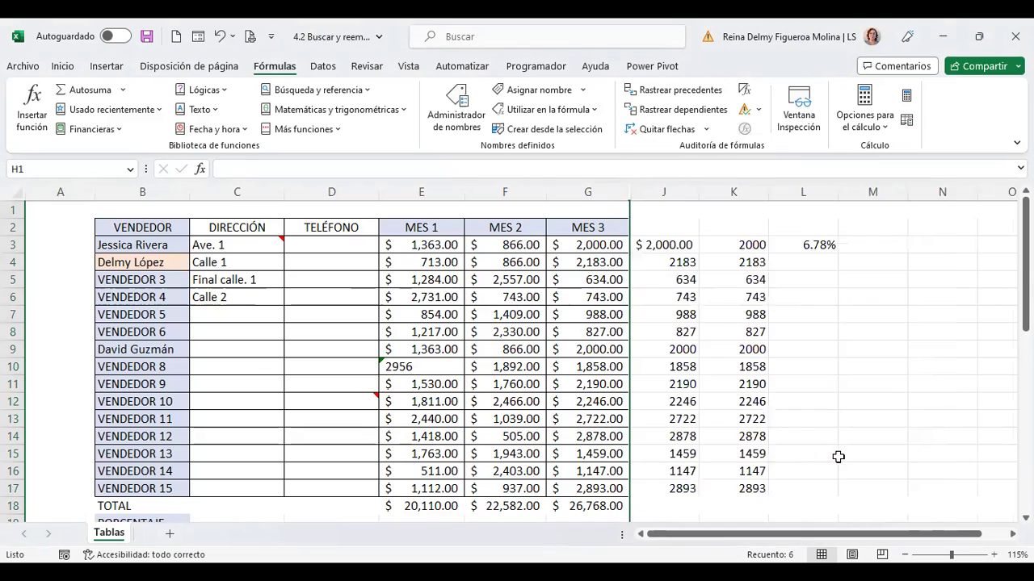
# - Recheck the visible-cell selection with Go To Special after hiding the columns
pyautogui.click(752, 400)
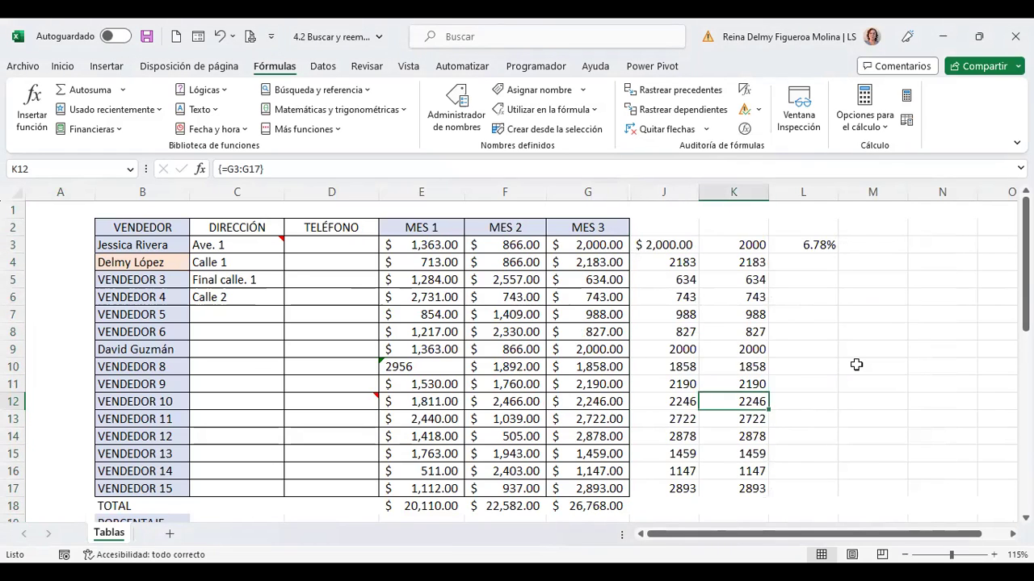
pyautogui.press('F5')
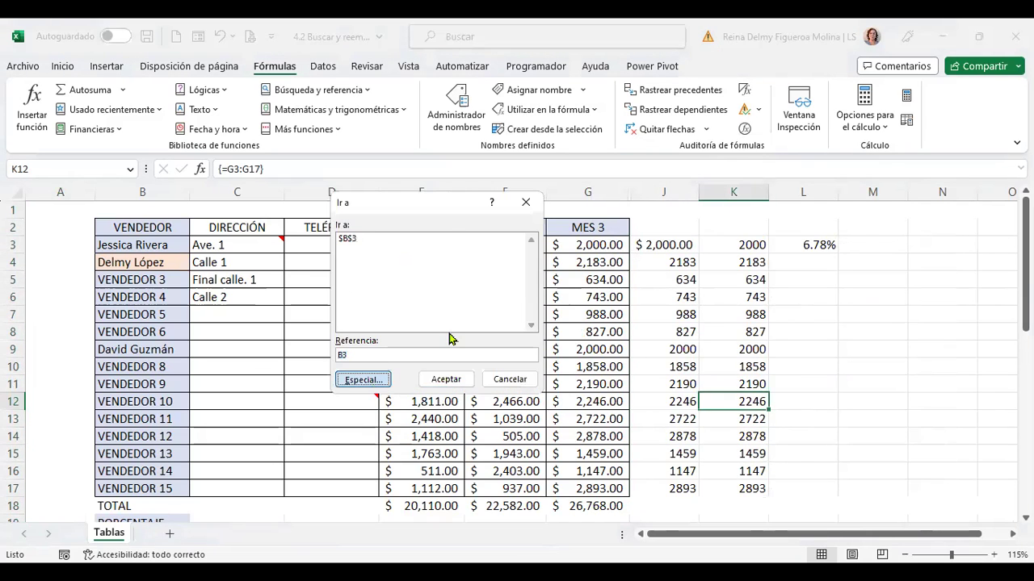
pyautogui.click(488, 319)
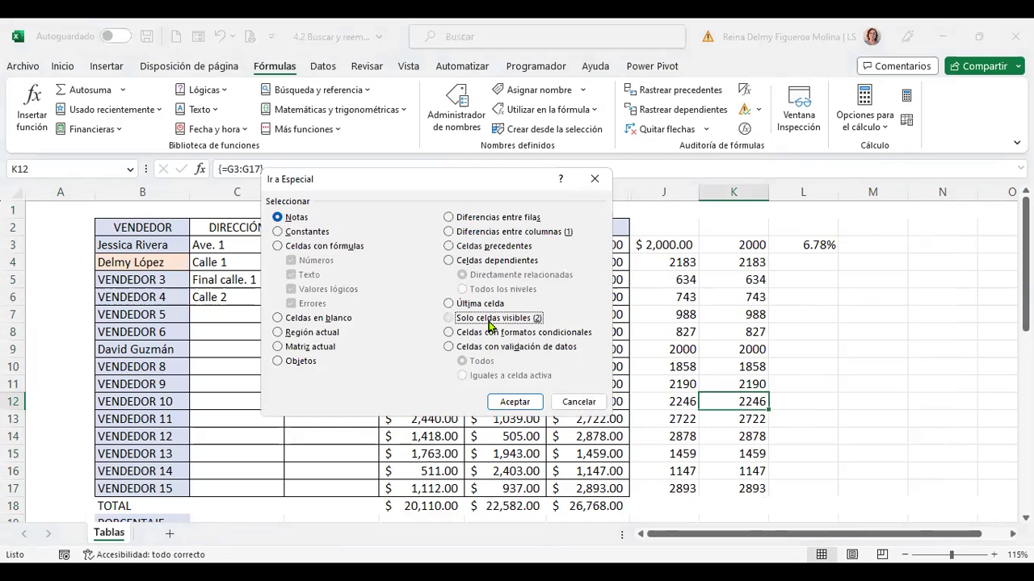
pyautogui.click(525, 401)
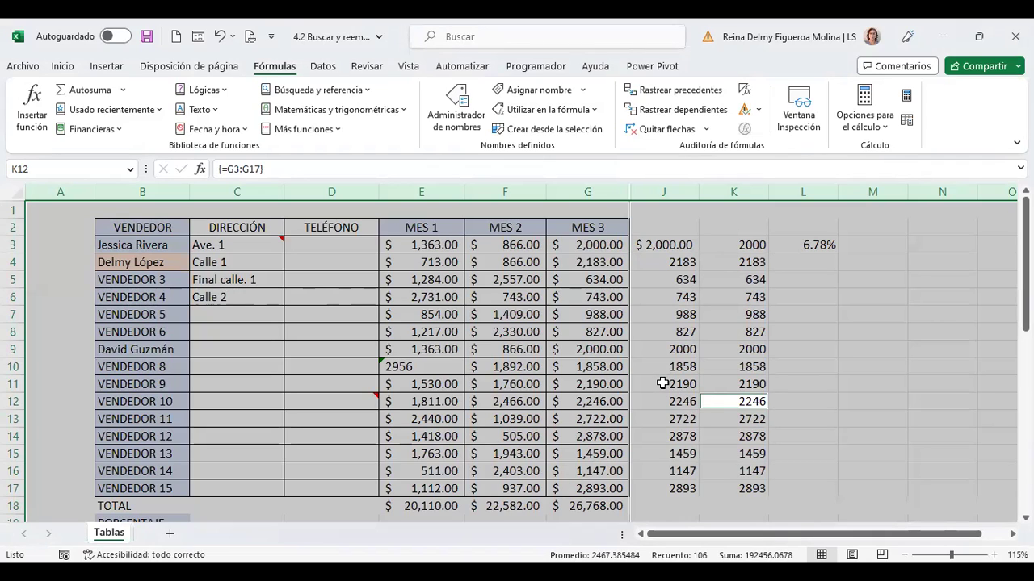
pyautogui.click(664, 368)
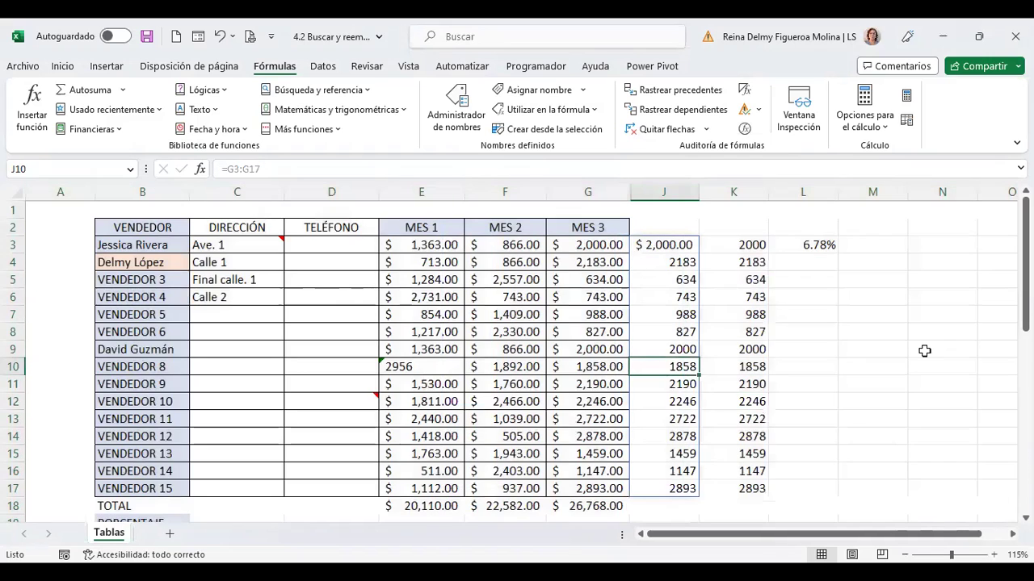
pyautogui.click(824, 350)
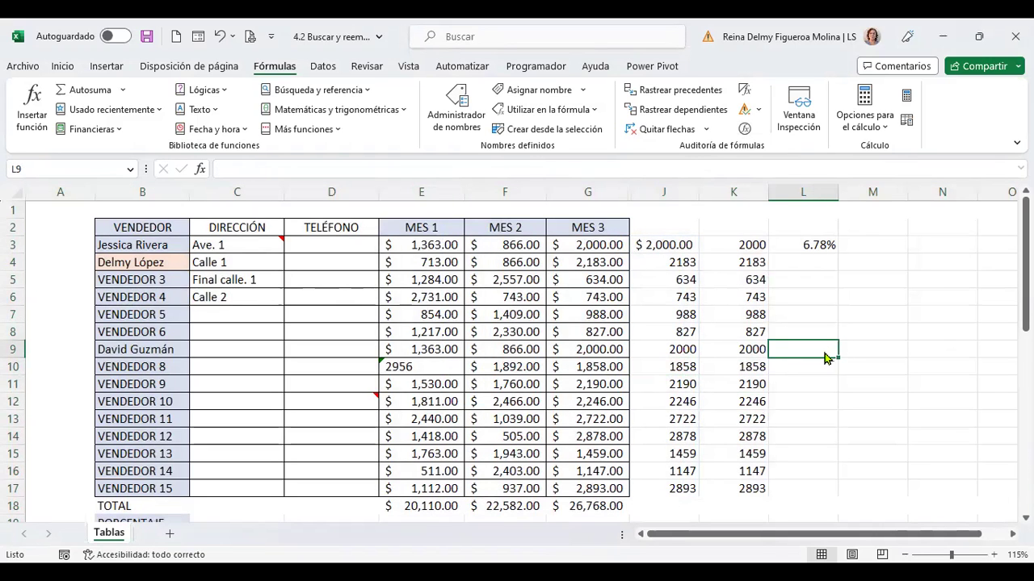
pyautogui.press('F5')
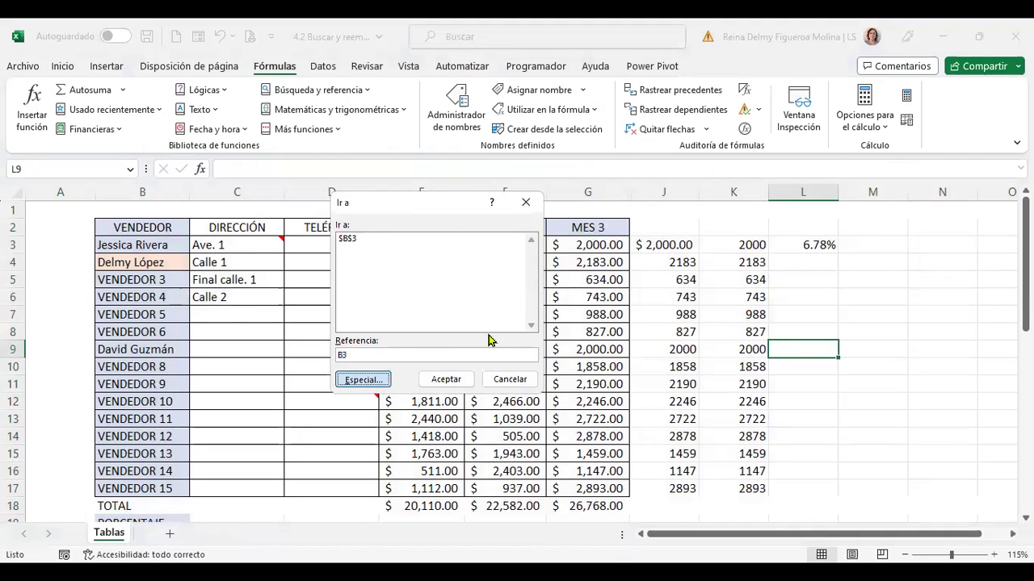
pyautogui.press('Return')
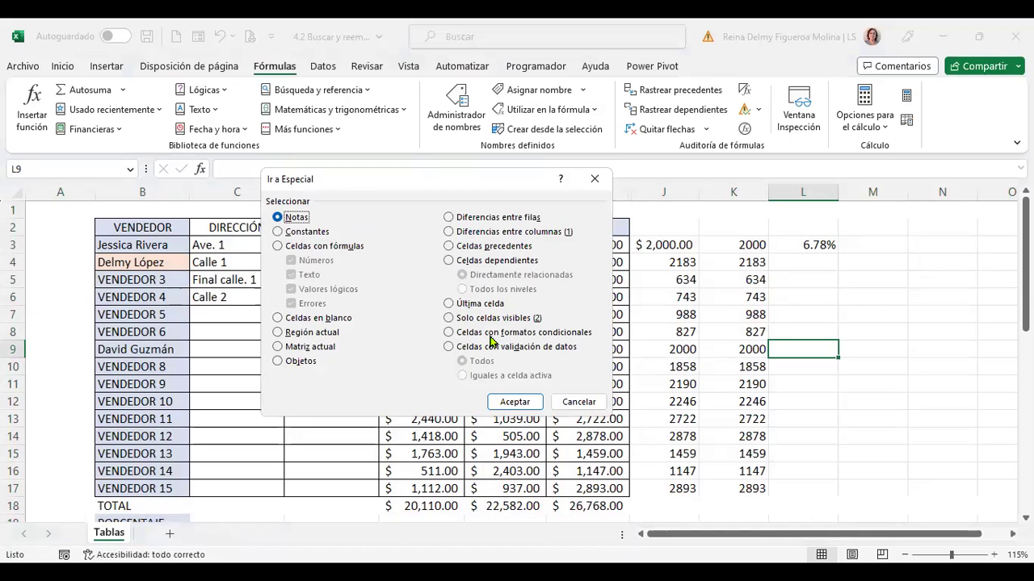
pyautogui.click(584, 404)
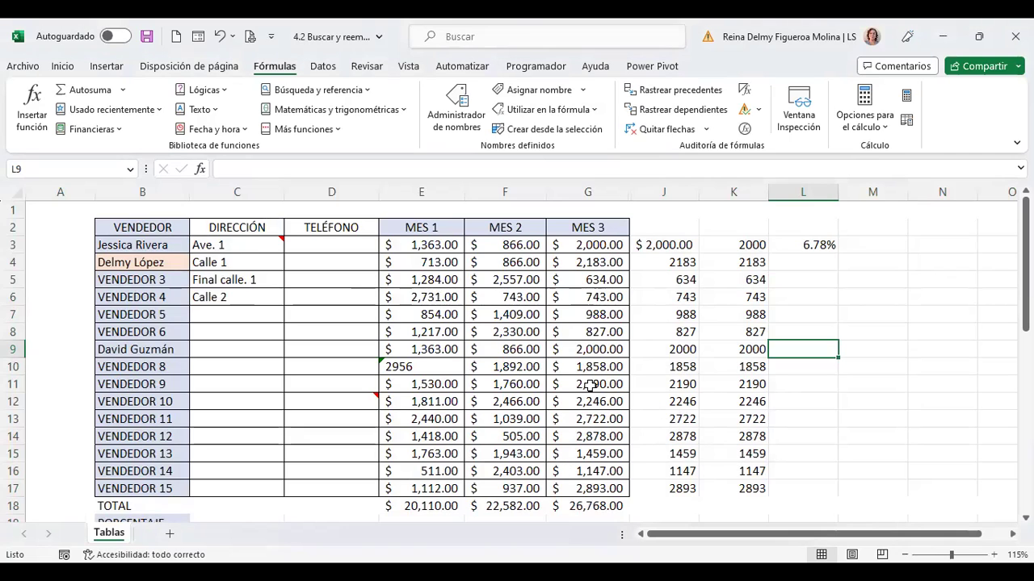
# - Apply the Indicadores check/exclamation/cross icon set to the MES 2 values F3:F17
pyautogui.moveTo(515, 245); pyautogui.dragTo(515, 488)
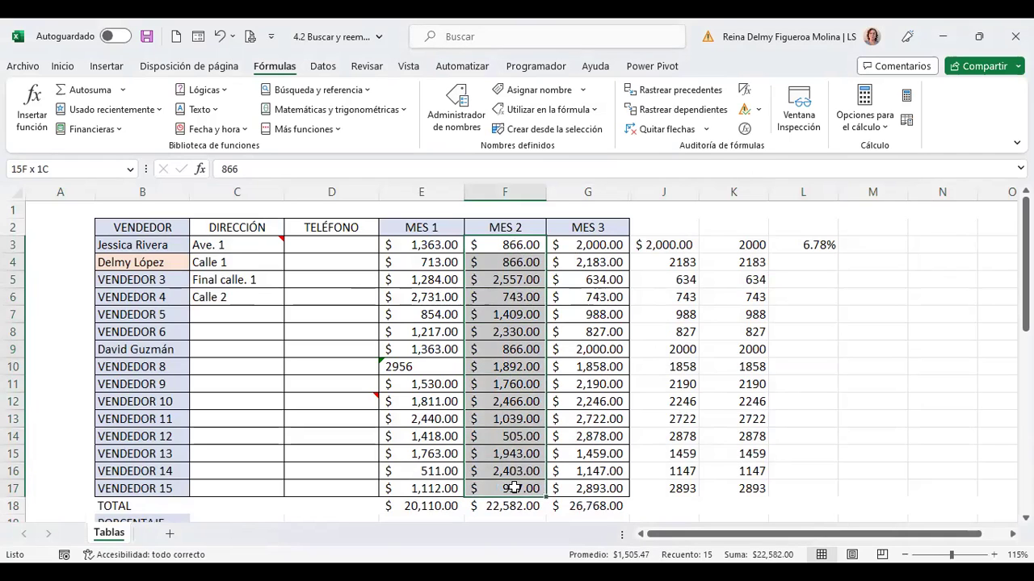
pyautogui.click(62, 66)
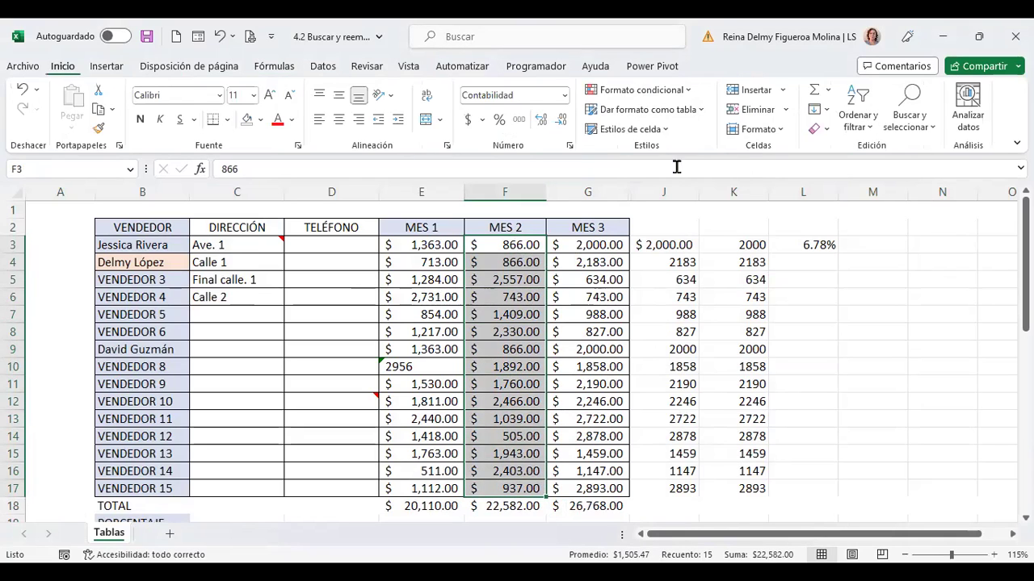
pyautogui.click(693, 91)
pyautogui.moveTo(697, 268)
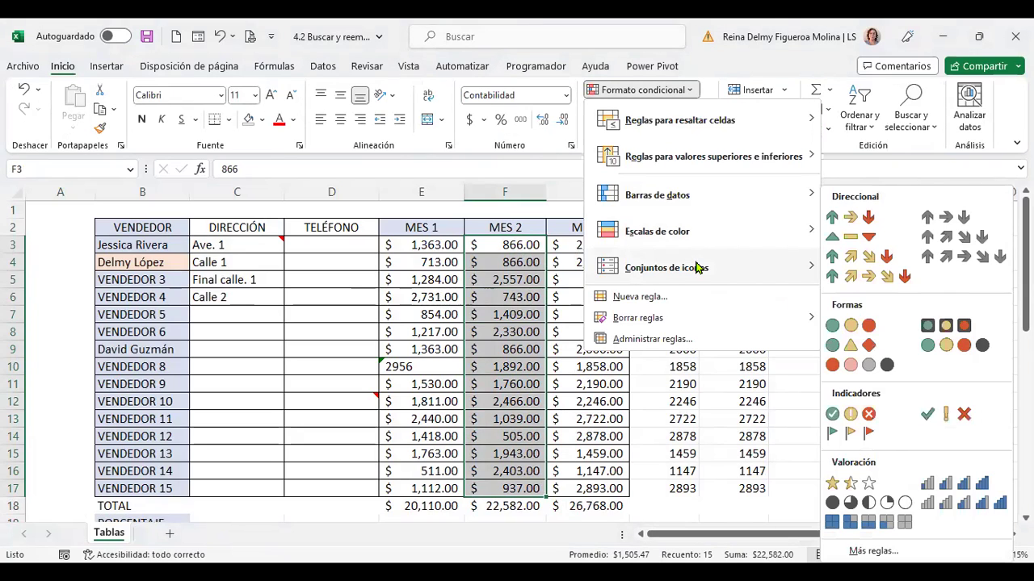
pyautogui.click(953, 416)
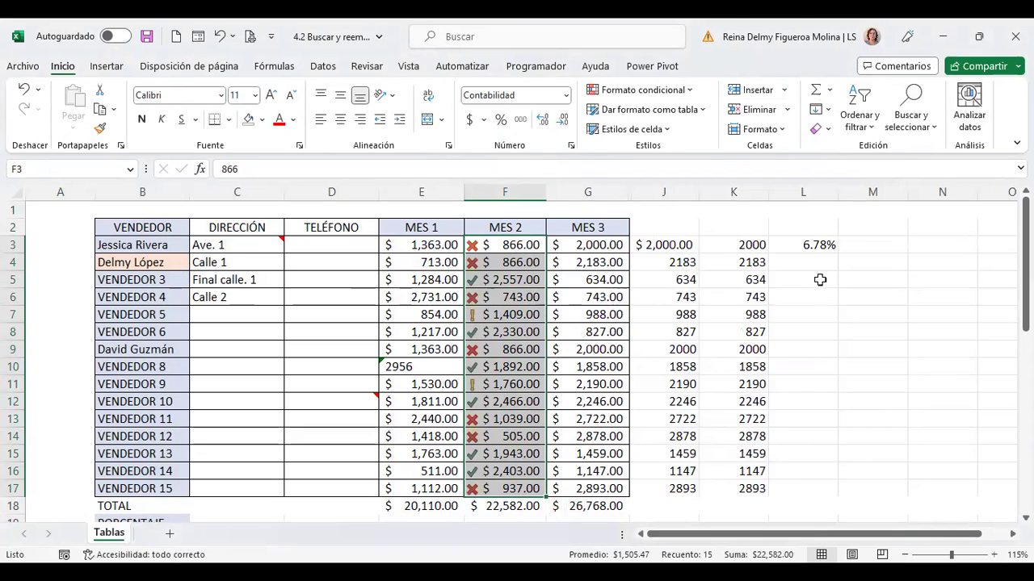
pyautogui.click(819, 279)
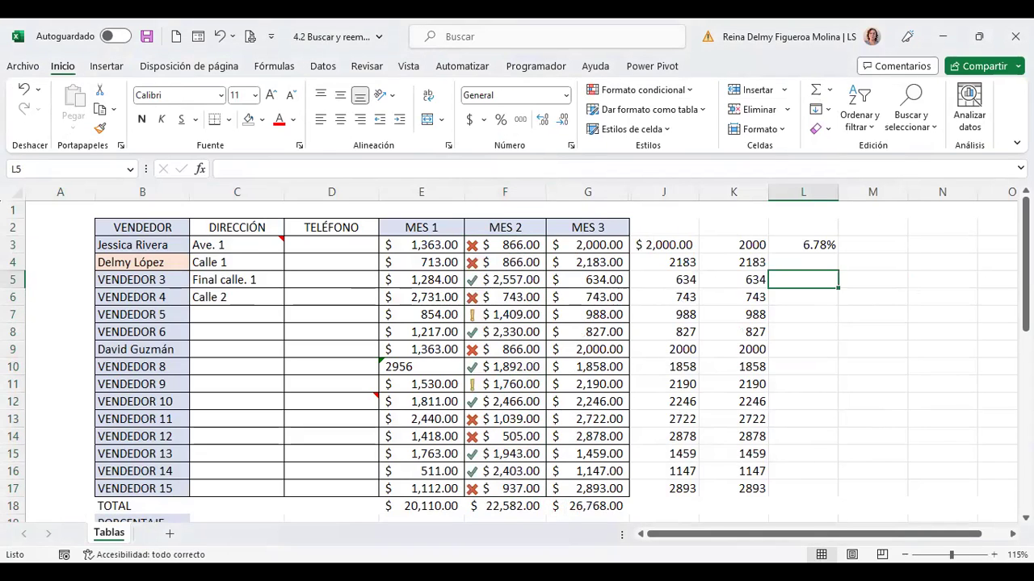
pyautogui.press('F5')
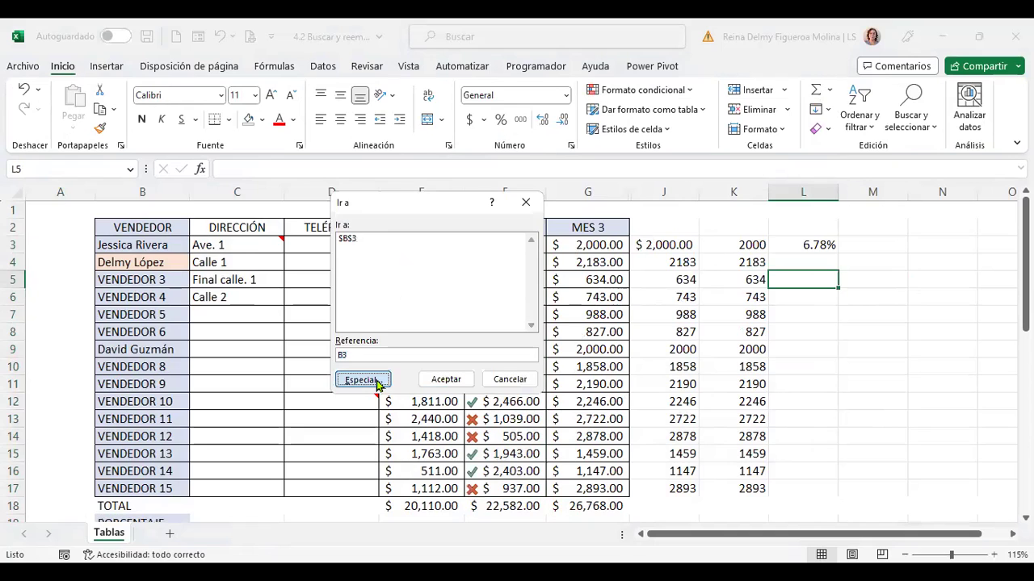
pyautogui.click(380, 380)
pyautogui.click(449, 331)
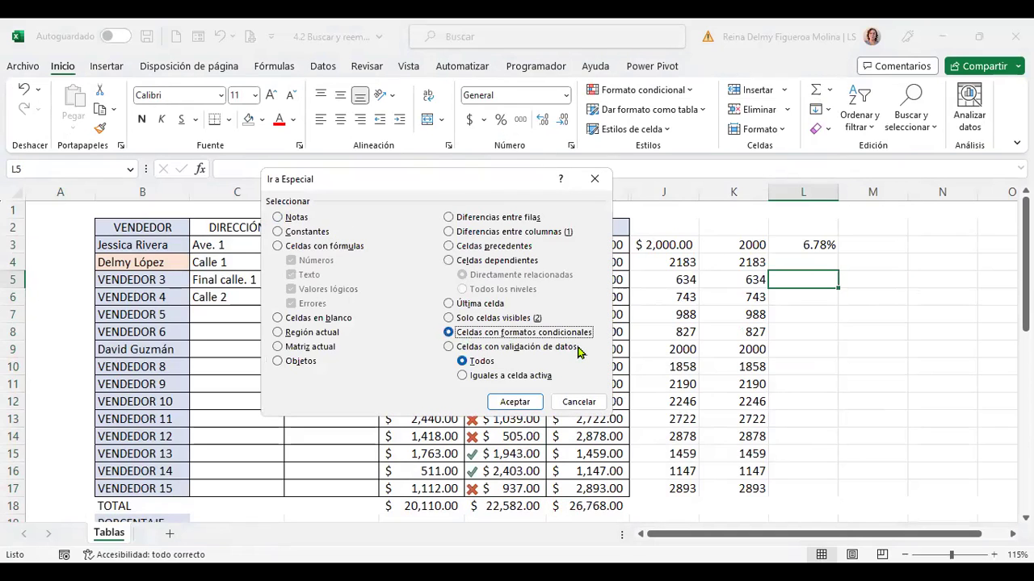
pyautogui.click(515, 402)
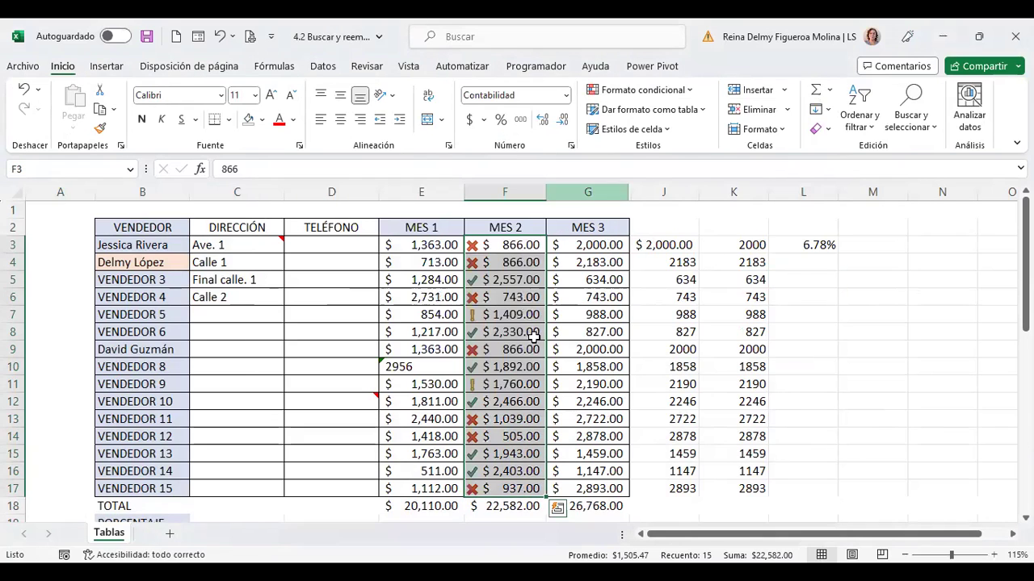
pyautogui.click(591, 331)
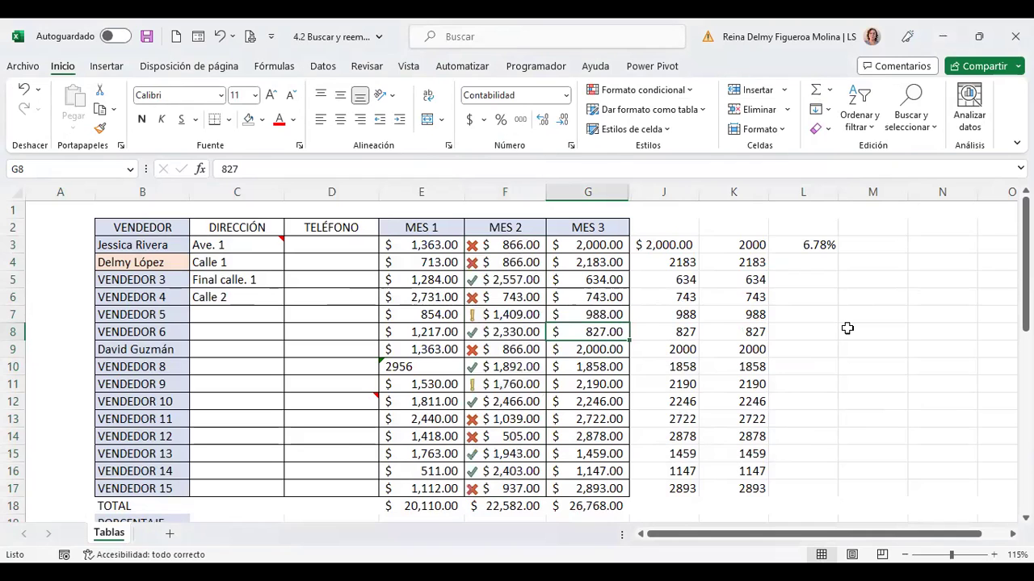
pyautogui.hotkey('ctrl', 'Home')
pyautogui.hotkey('ctrl', 'End')
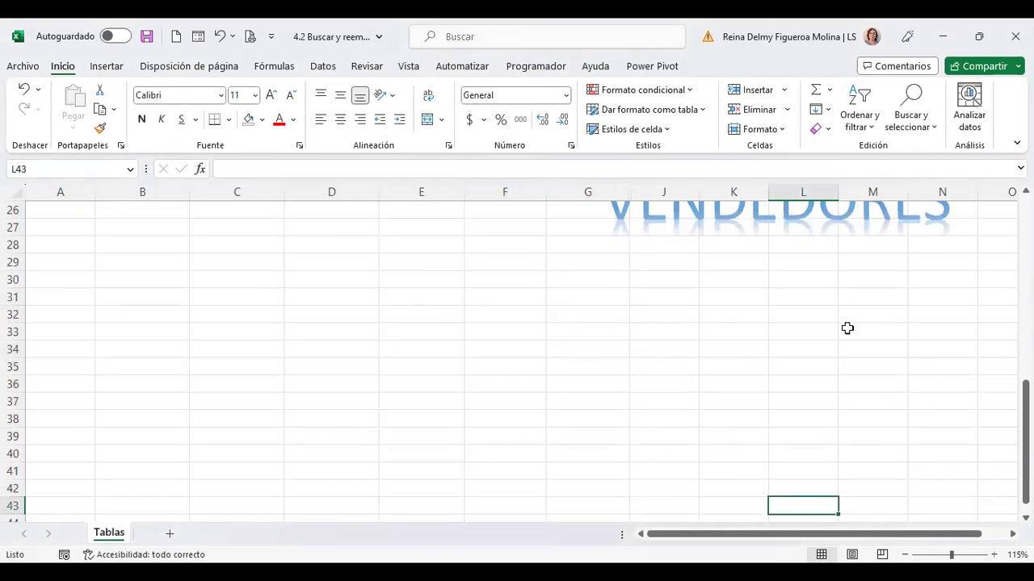
pyautogui.hotkey('ctrl', 'Home')
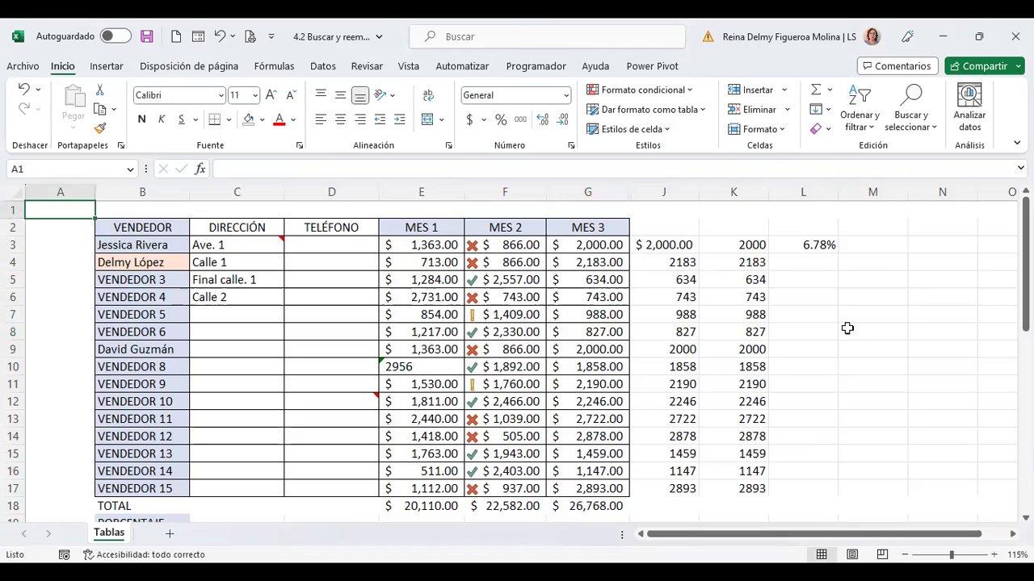
pyautogui.press('F5')
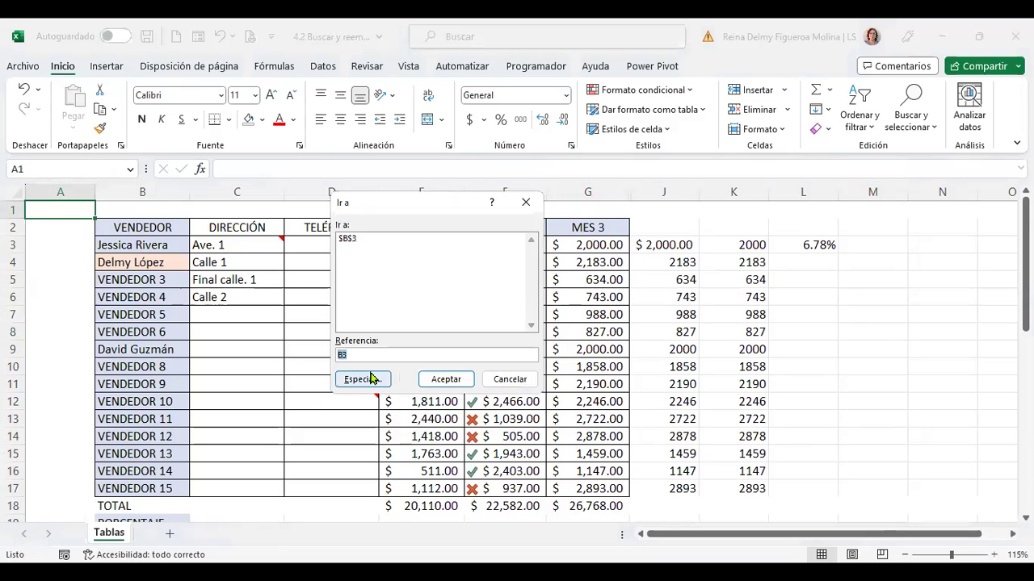
pyautogui.click(372, 379)
pyautogui.click(514, 350)
pyautogui.click(531, 402)
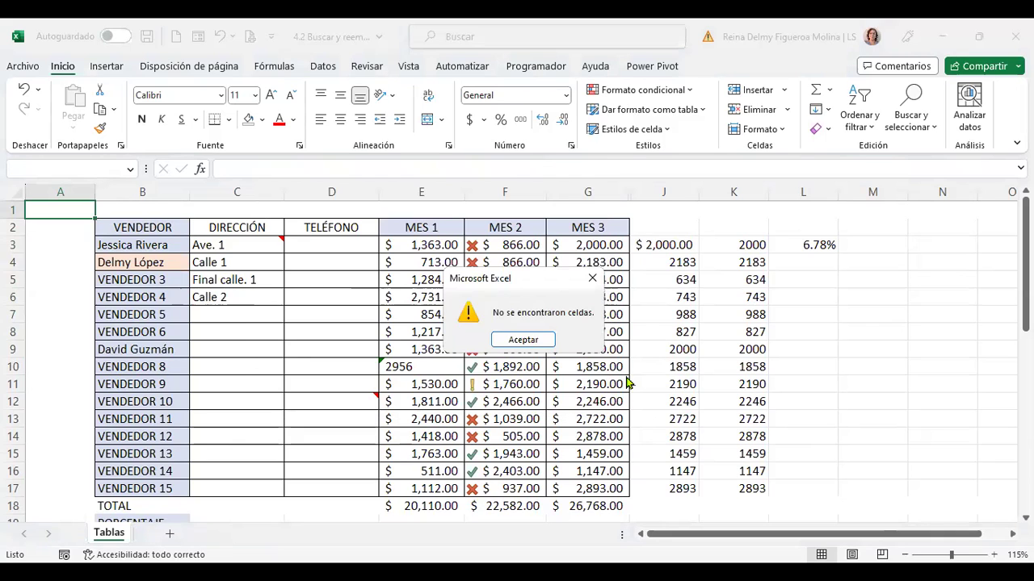
pyautogui.click(523, 340)
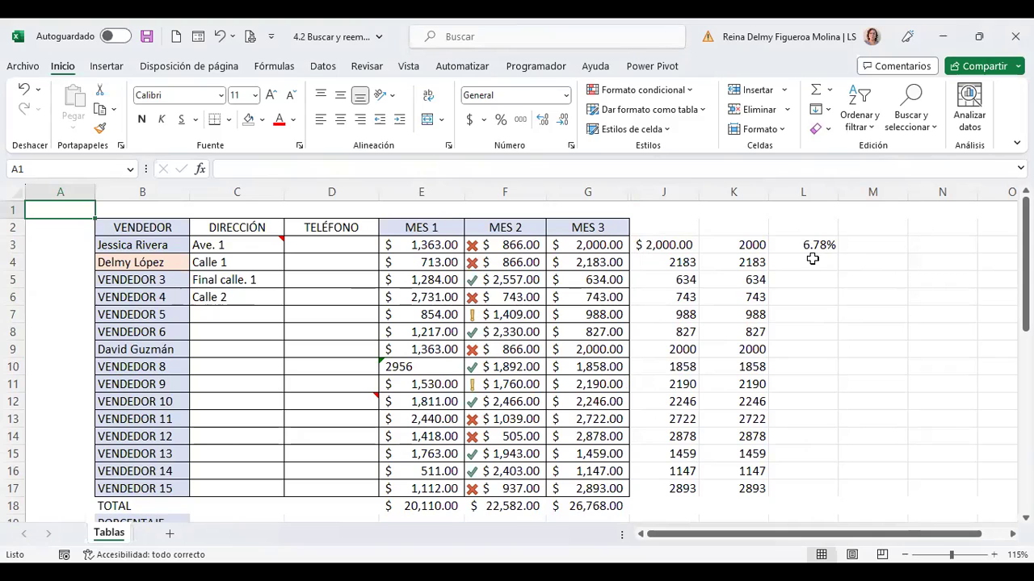
pyautogui.click(928, 247)
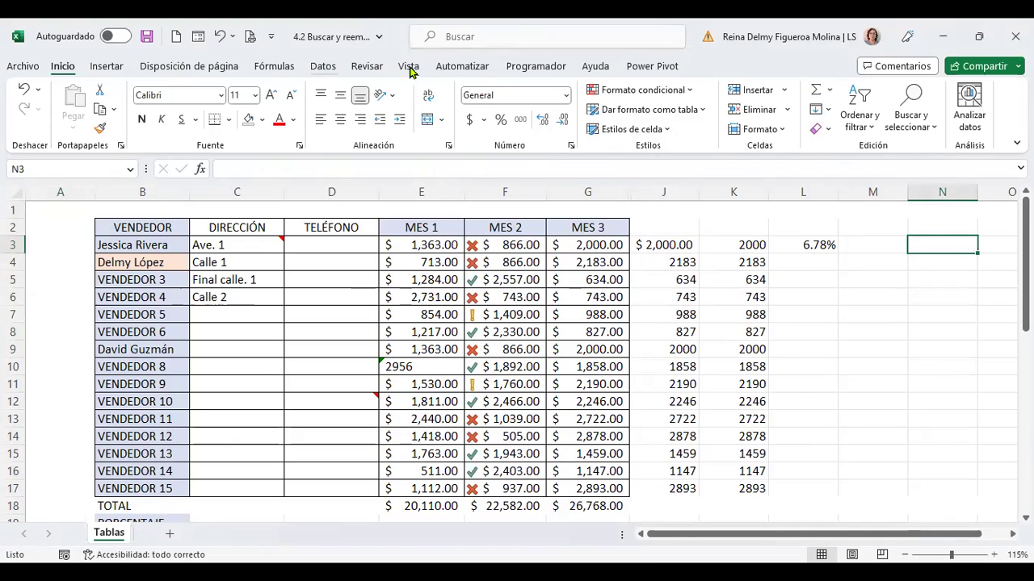
# - Give N3 Lista data validation with source =$B$3:$B$17 and test its dropdown
pyautogui.scroll(-4, 363, 114)
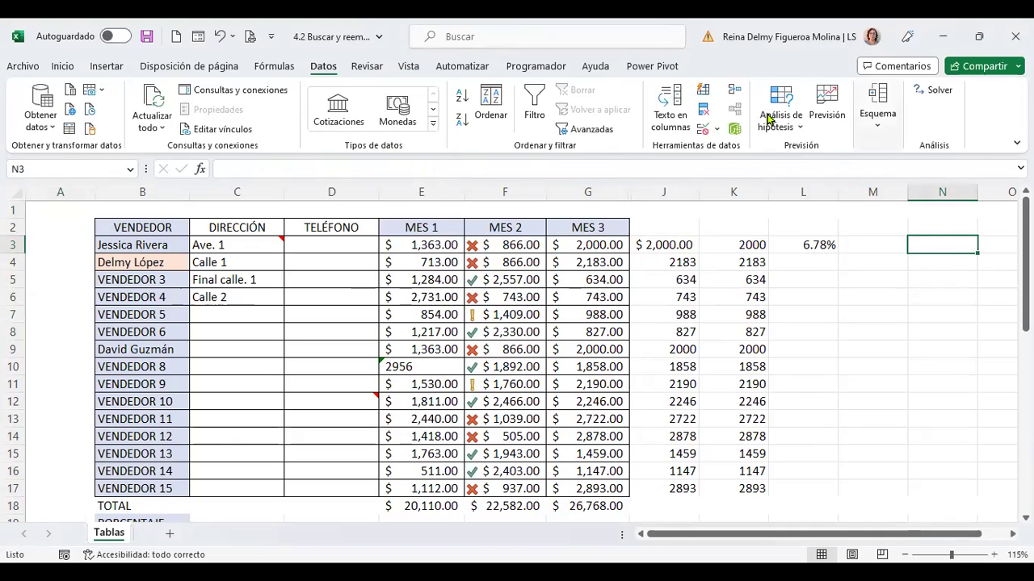
pyautogui.click(701, 131)
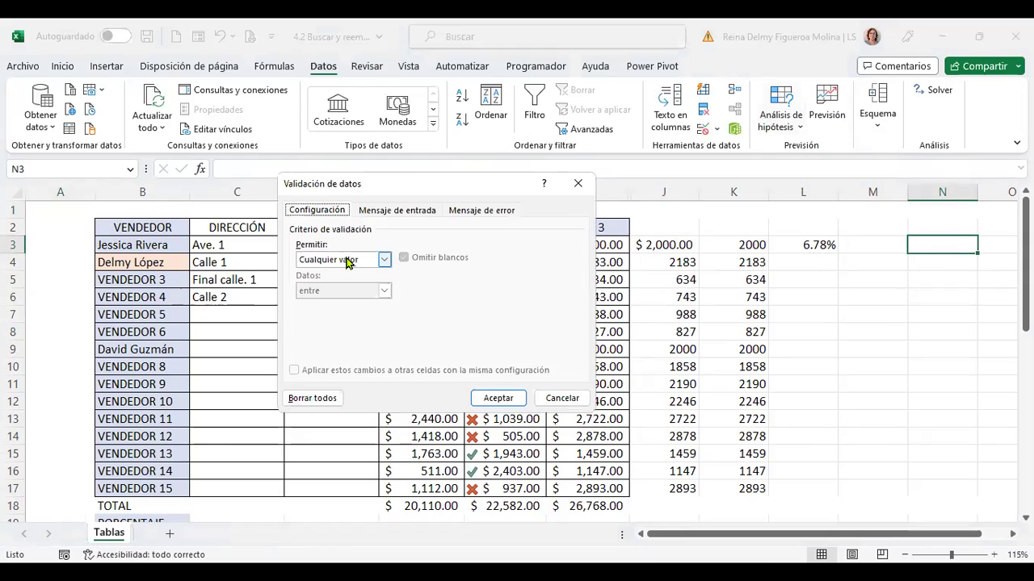
pyautogui.click(347, 263)
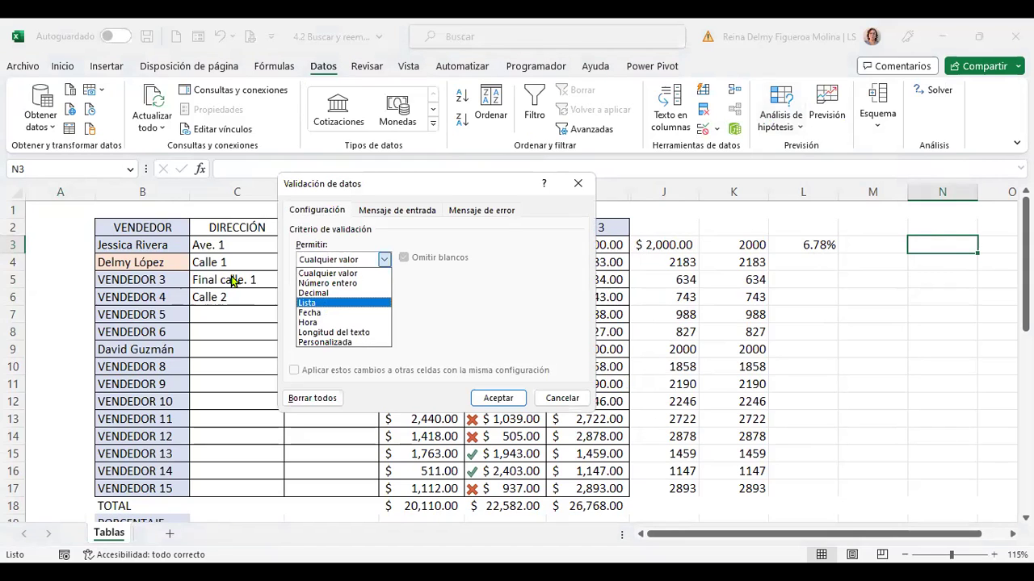
pyautogui.press('Return')
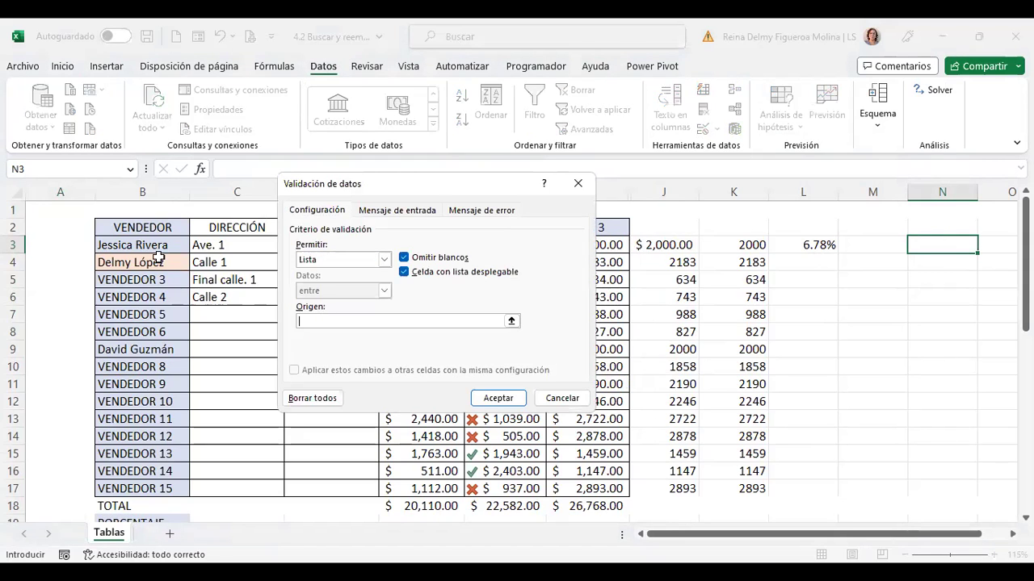
pyautogui.click(153, 245)
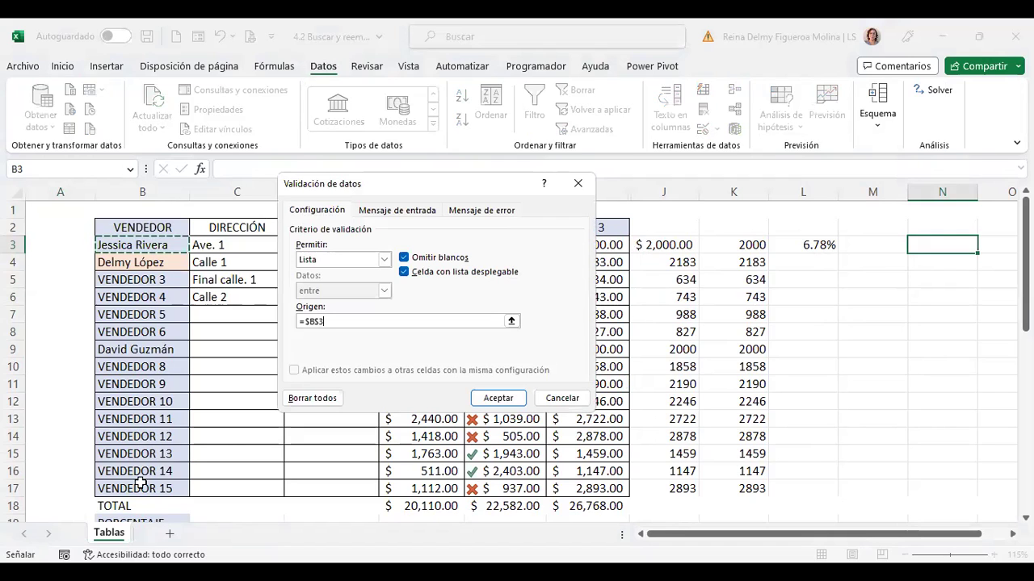
pyautogui.click(494, 398)
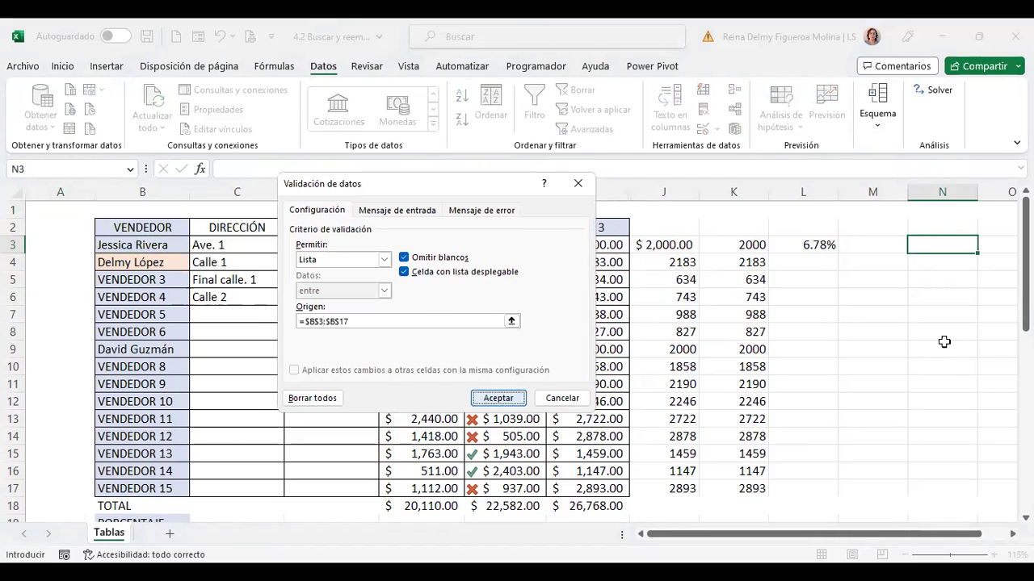
pyautogui.click(944, 345)
pyautogui.click(969, 247)
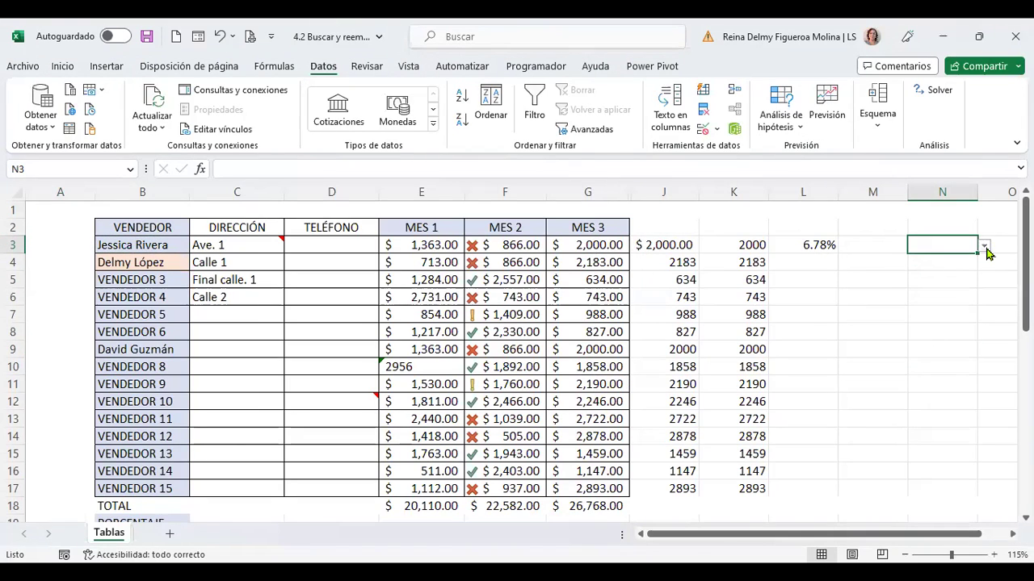
pyautogui.click(984, 247)
pyautogui.click(331, 367)
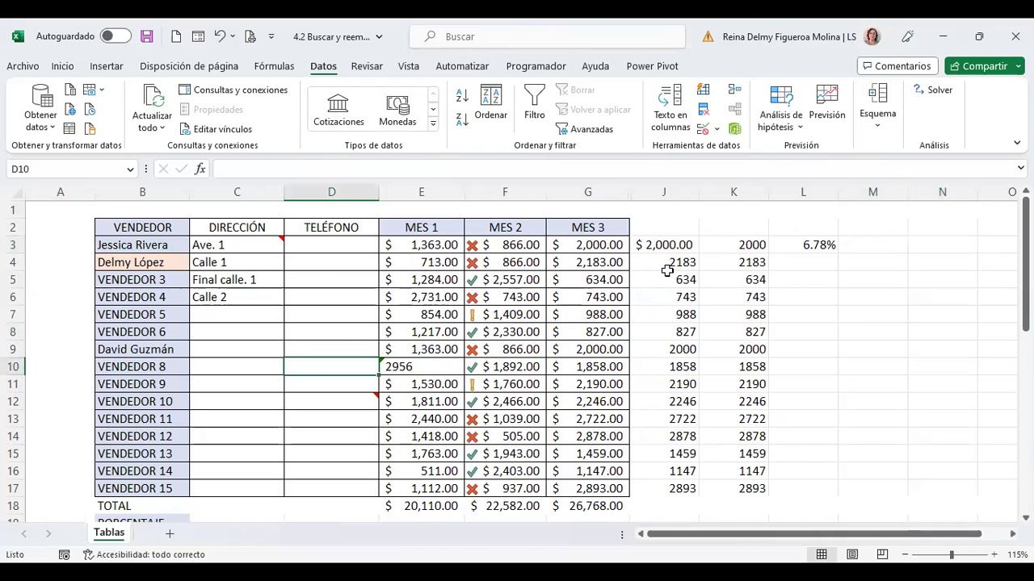
pyautogui.press('F5')
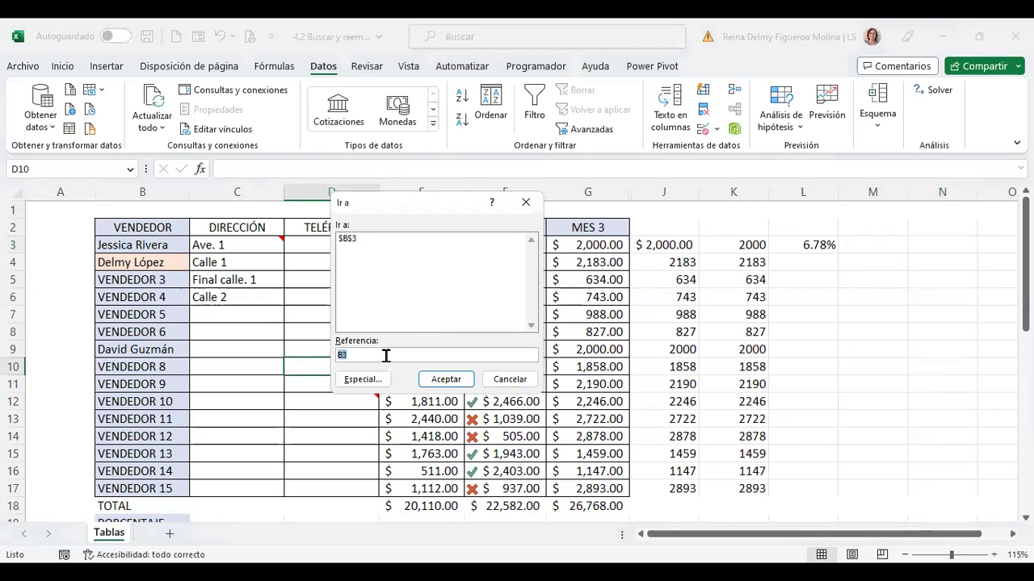
pyautogui.press('Return')
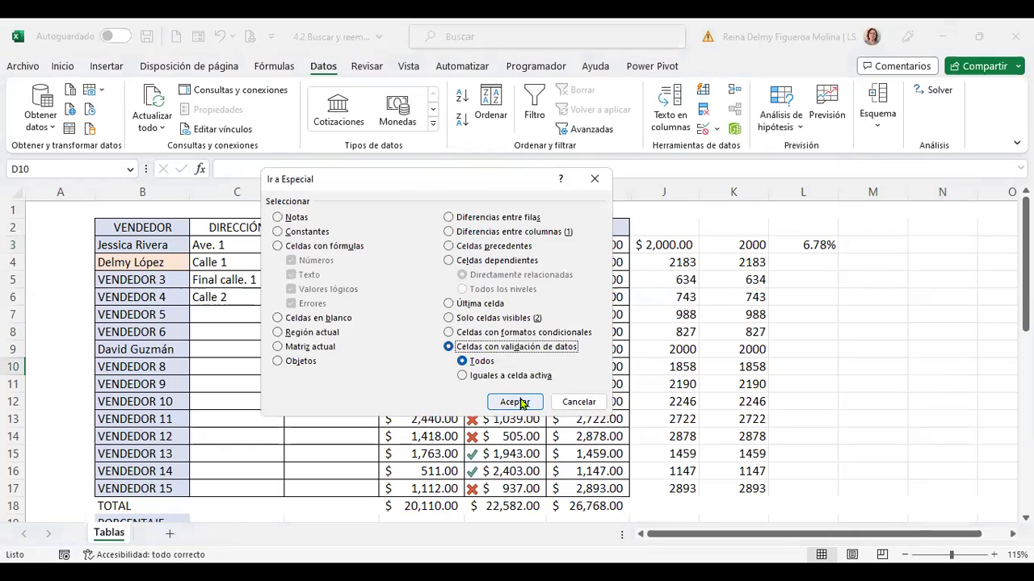
pyautogui.click(516, 402)
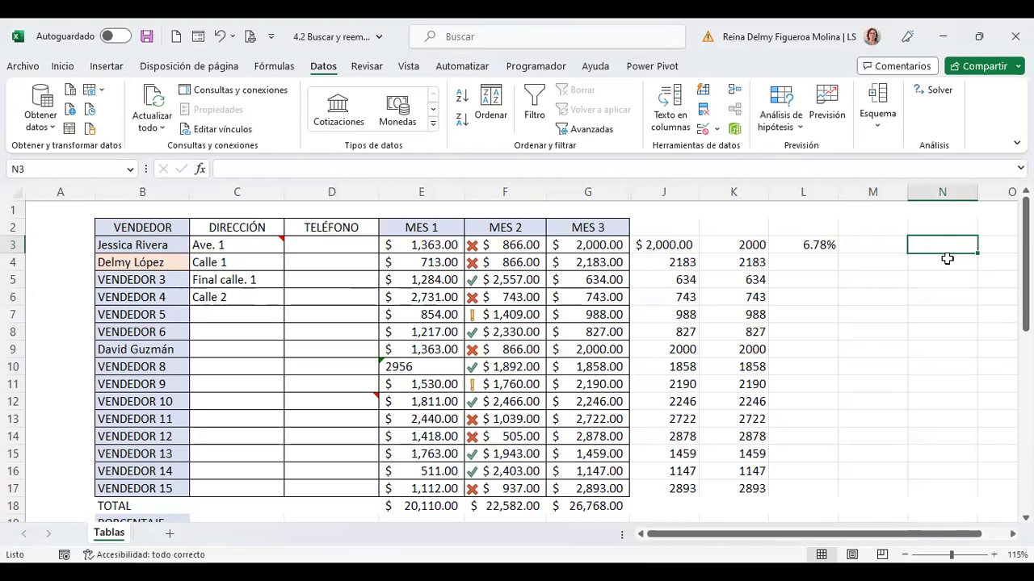
pyautogui.press('F5')
pyautogui.click(386, 380)
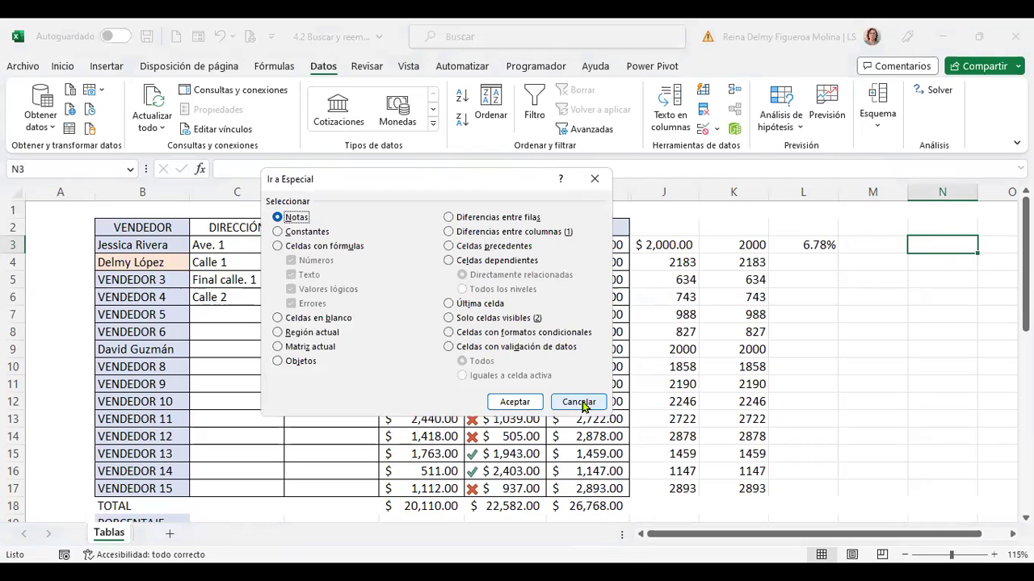
pyautogui.click(581, 406)
pyautogui.click(872, 331)
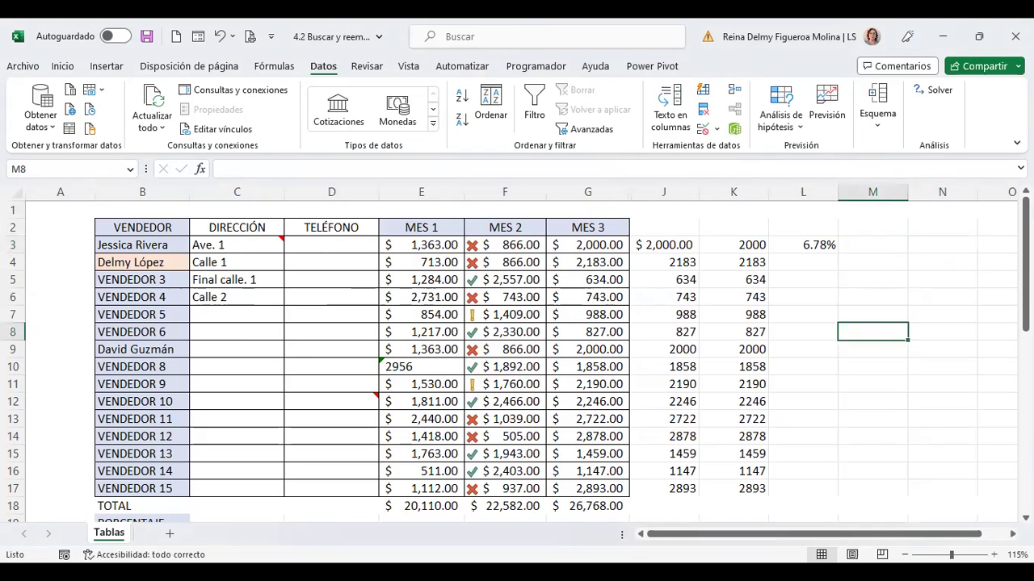